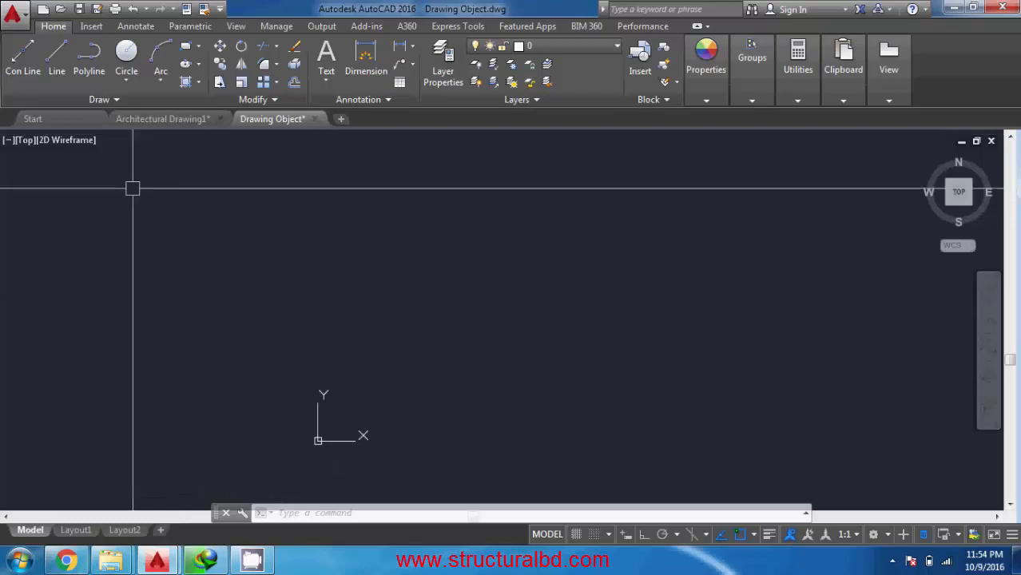
- Draw a closed triangle with the Line tool, placing three freehand corner points and using the Close option for the last side
click(57, 53)
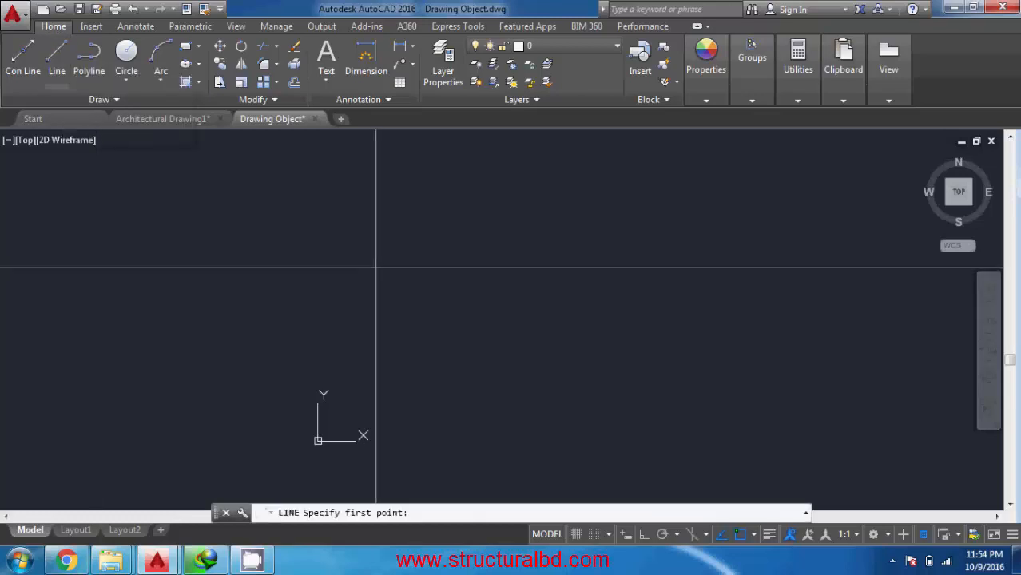
key(Escape)
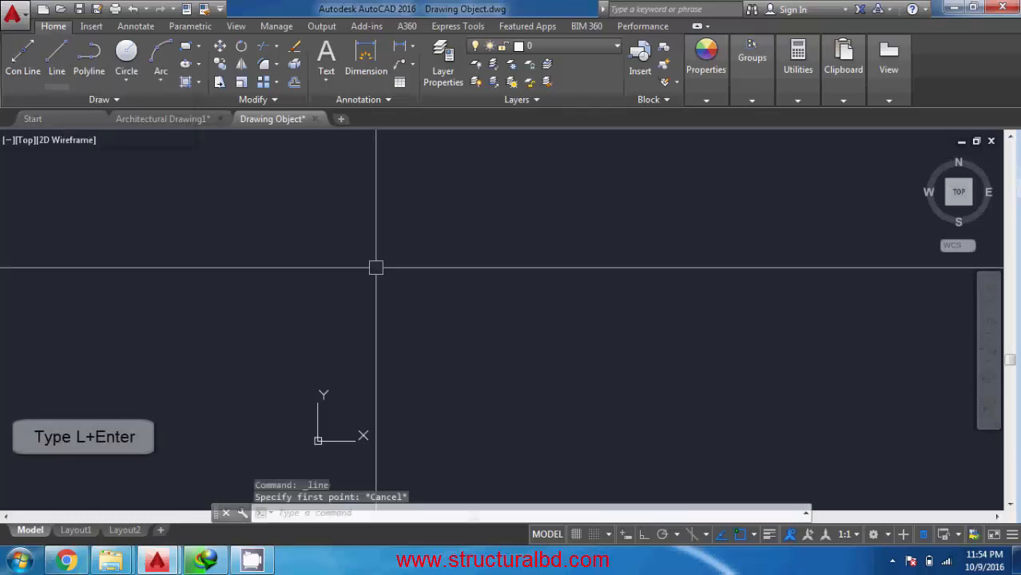
text(l)
key(Return)
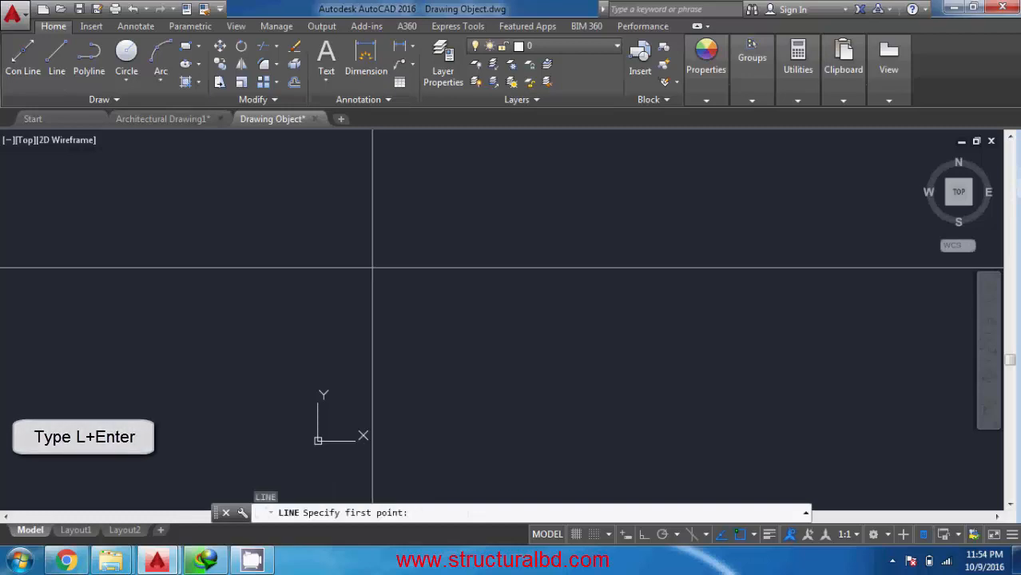
click(384, 384)
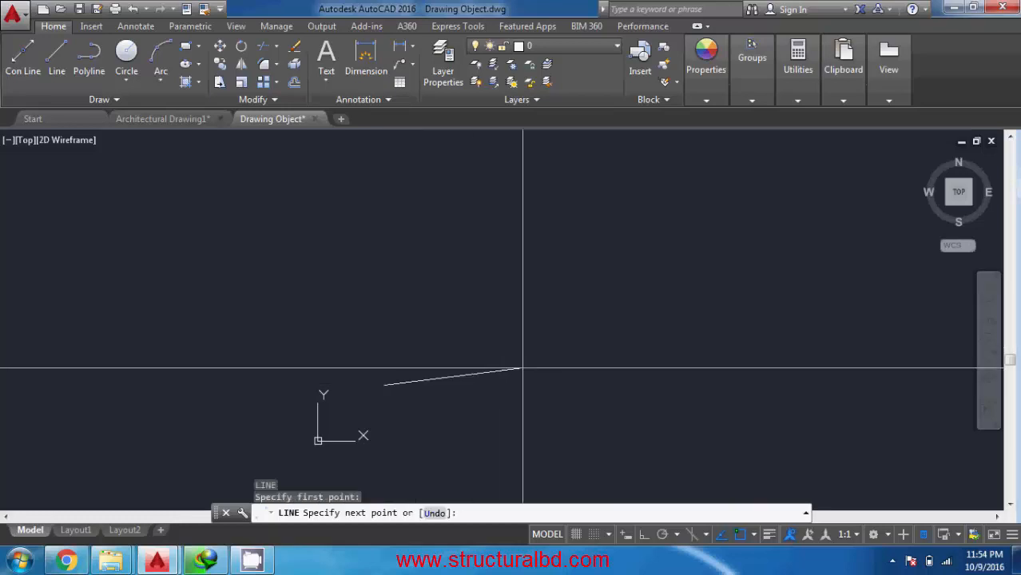
scroll(522, 365, up, 2)
middle_drag(511, 336, 537, 229)
scroll(530, 228, down, 1)
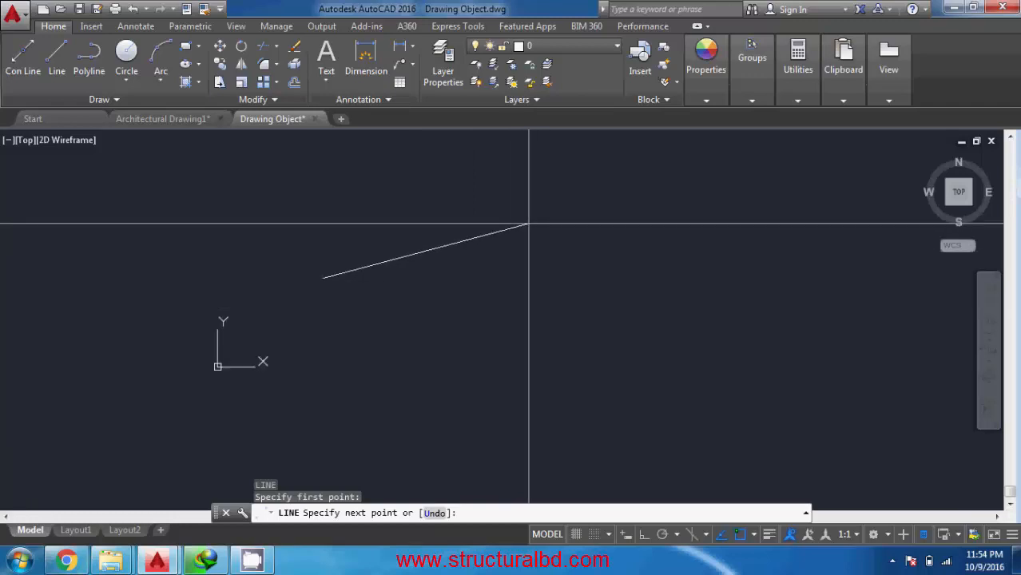
click(528, 224)
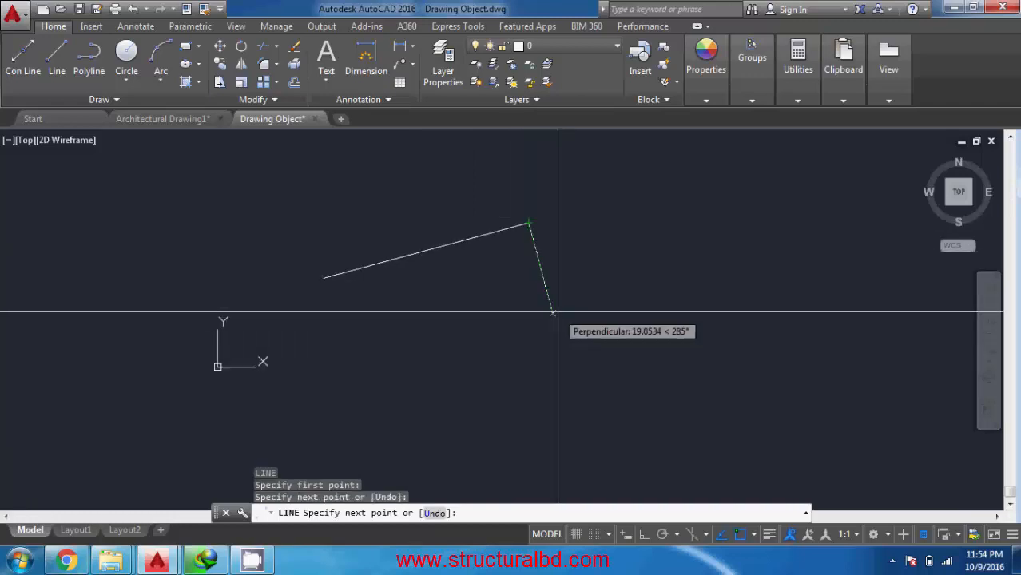
click(412, 374)
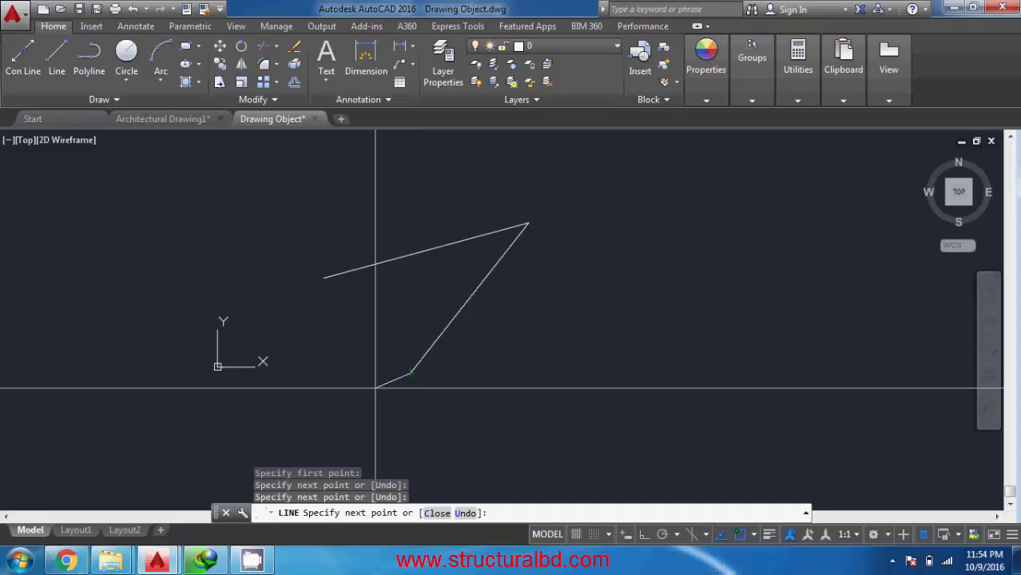
click(438, 513)
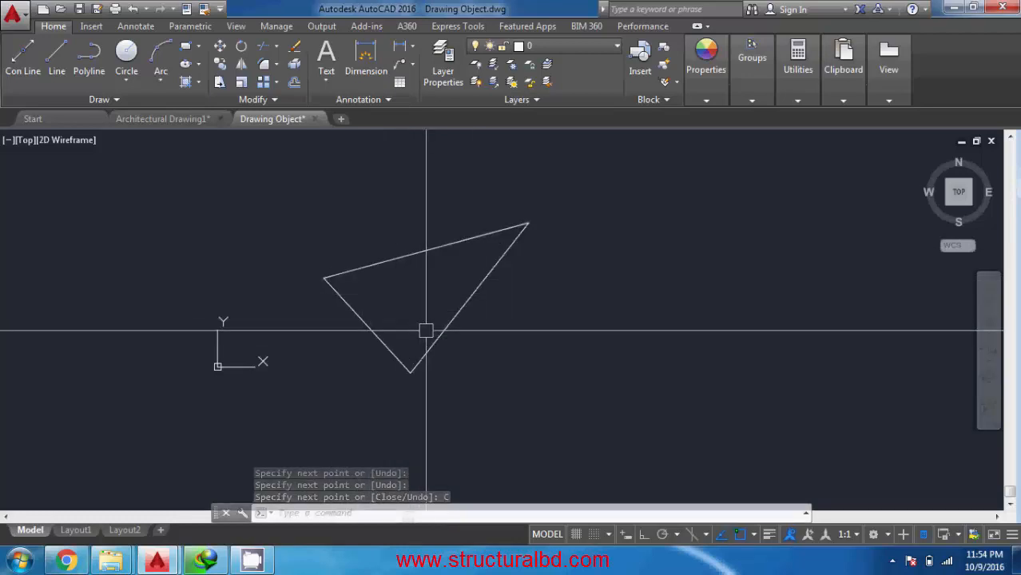
- Turn on Dynamic Input during a trial line beside the triangle, and cancel that line
middle_drag(478, 324, 371, 322)
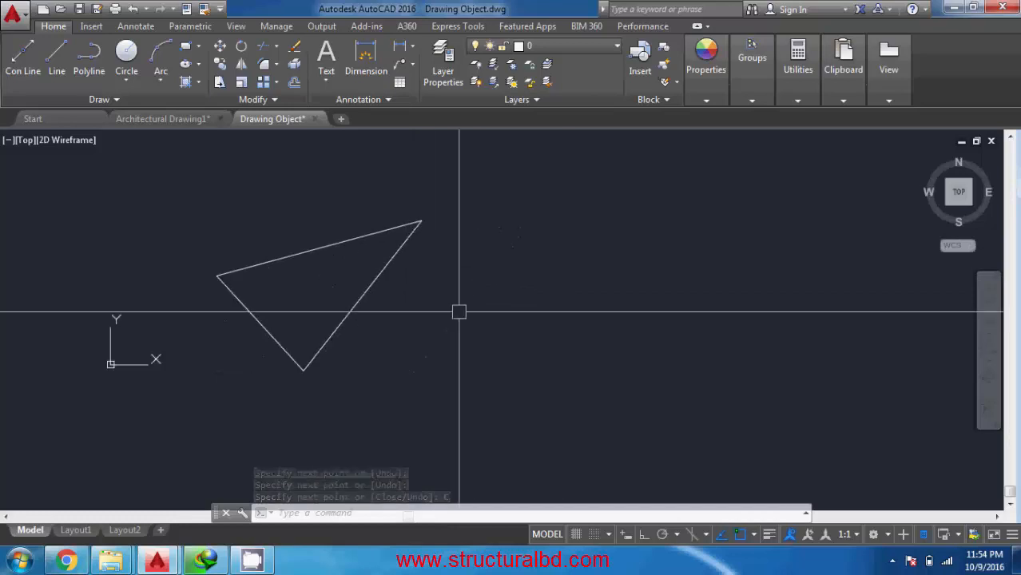
click(57, 51)
click(474, 270)
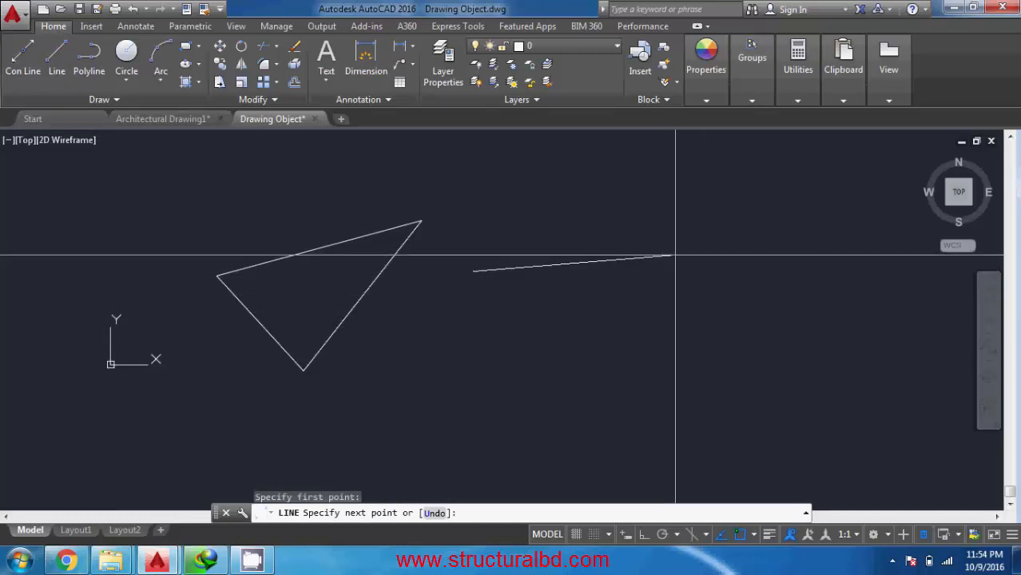
click(626, 536)
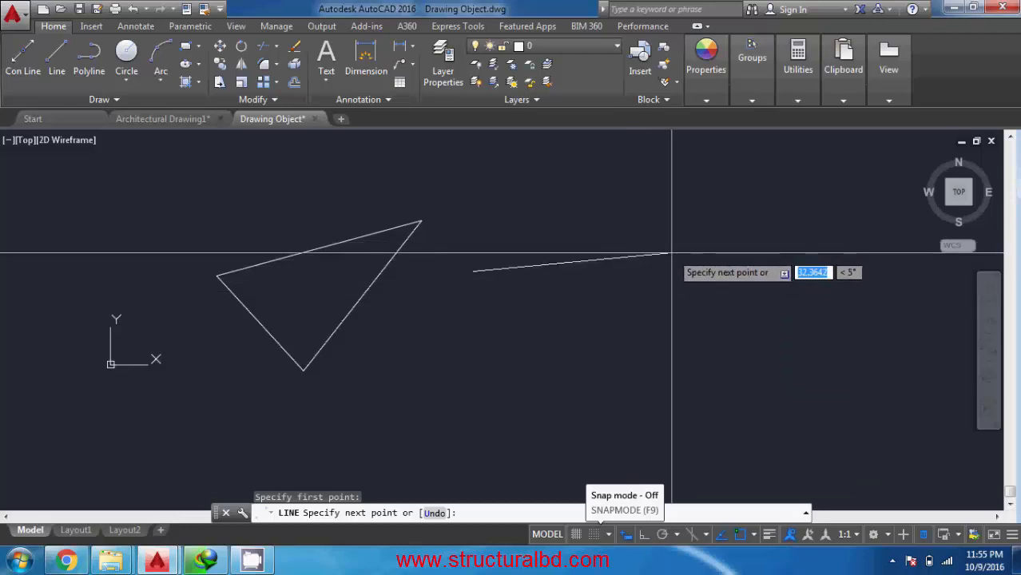
key(Escape)
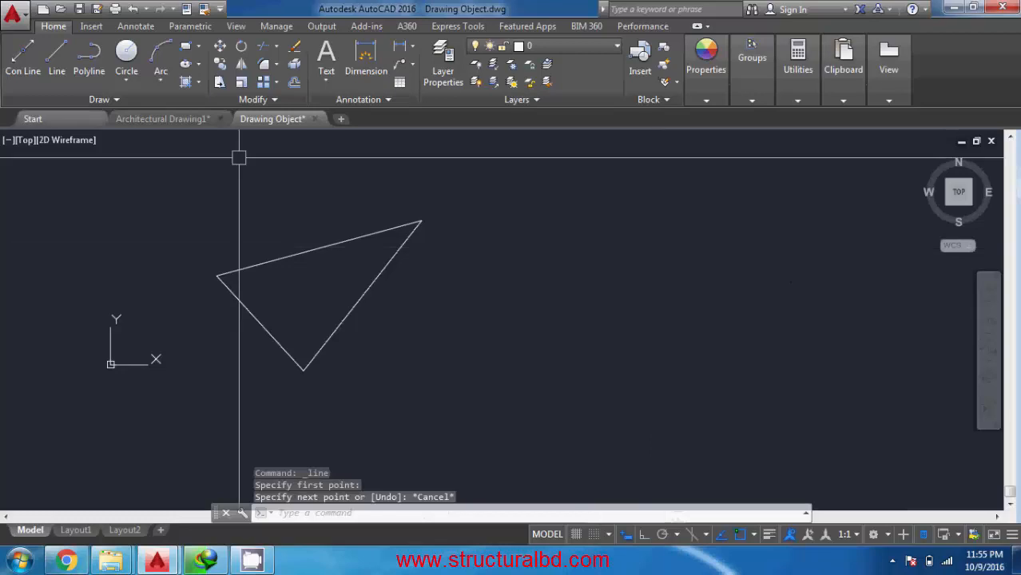
- Start a new line beside the triangle with a horizontal segment 50 units long at 0°
click(66, 71)
click(474, 288)
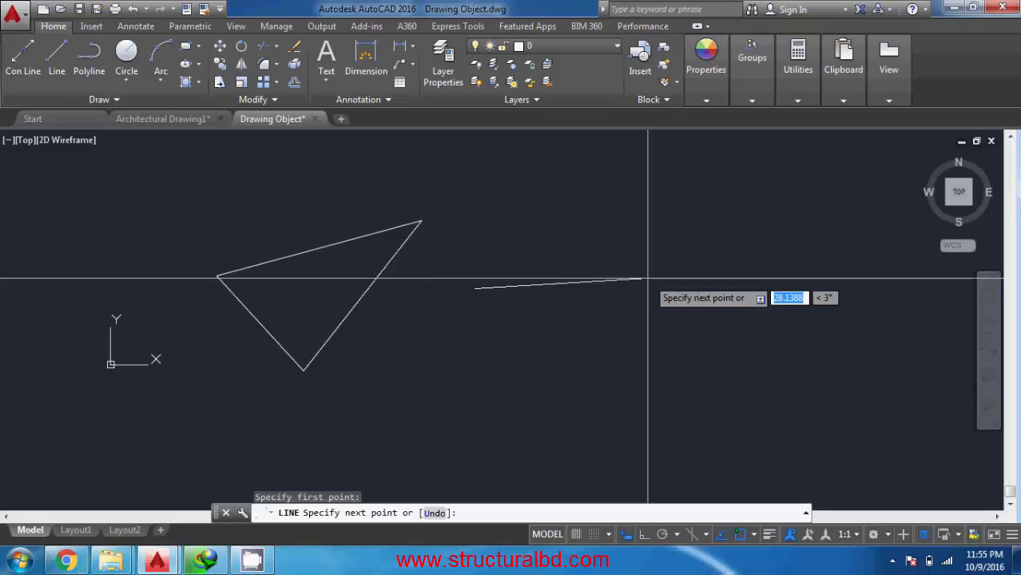
text(50)
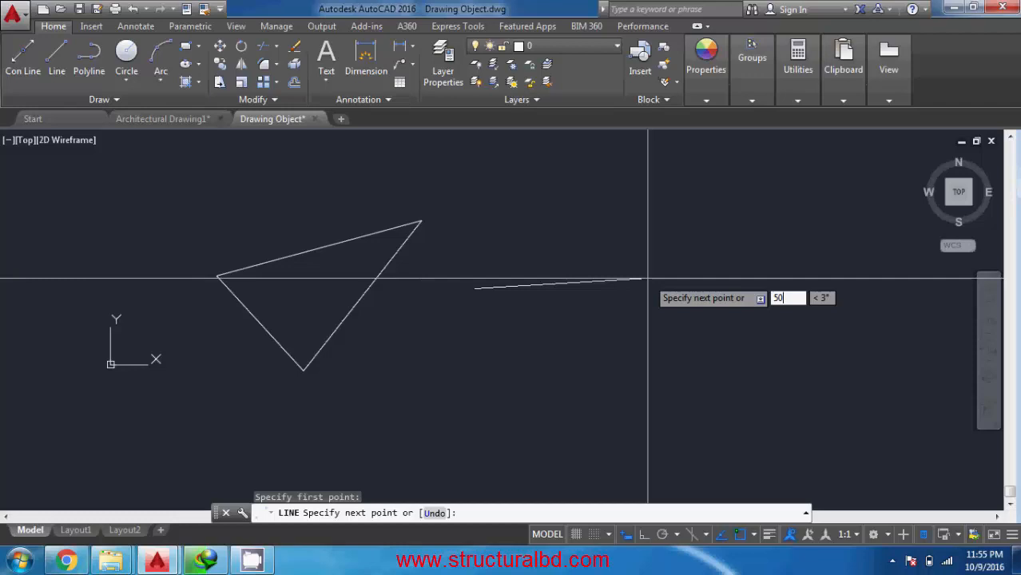
key(Tab)
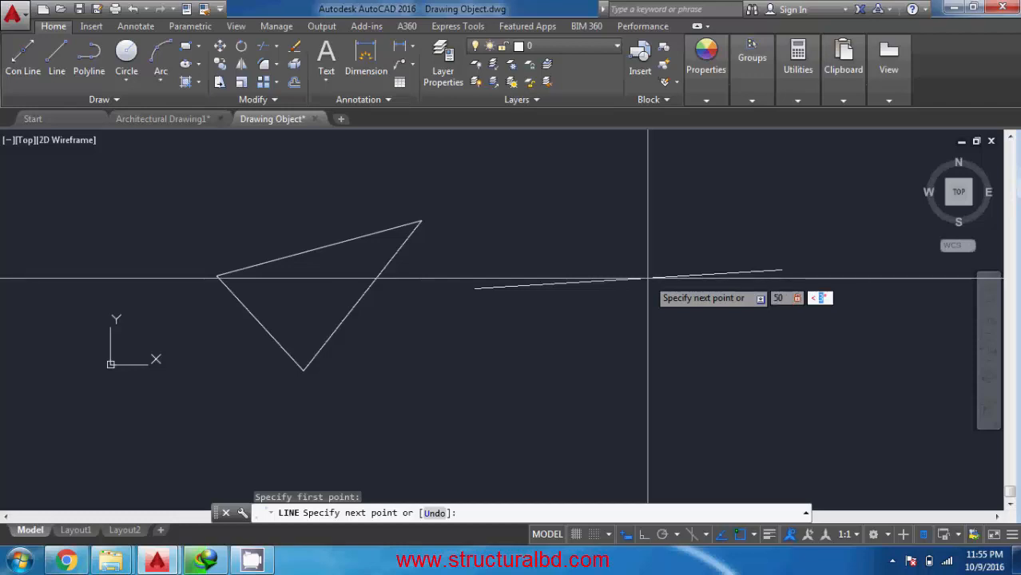
key(BackSpace)
text(0)
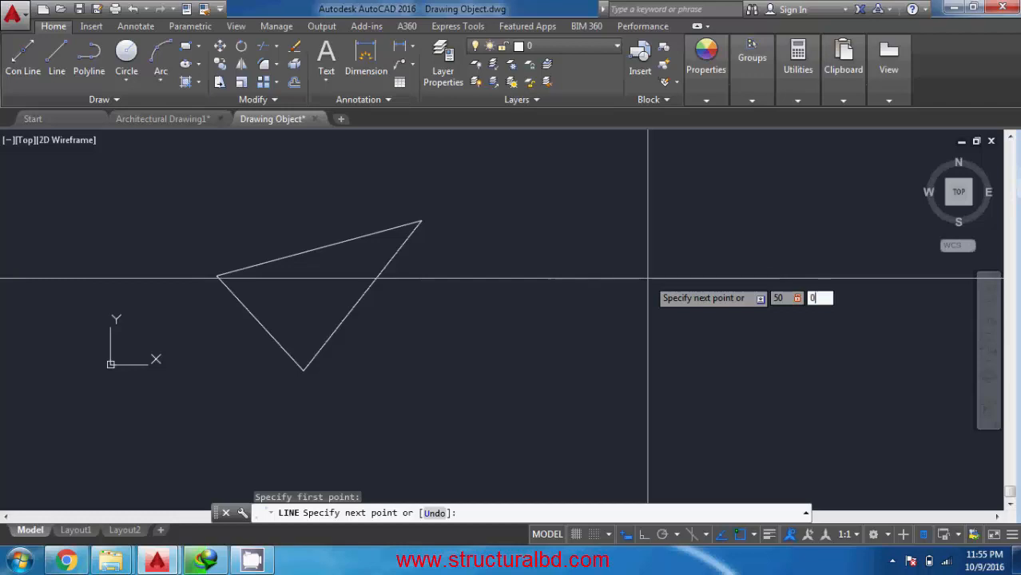
key(Return)
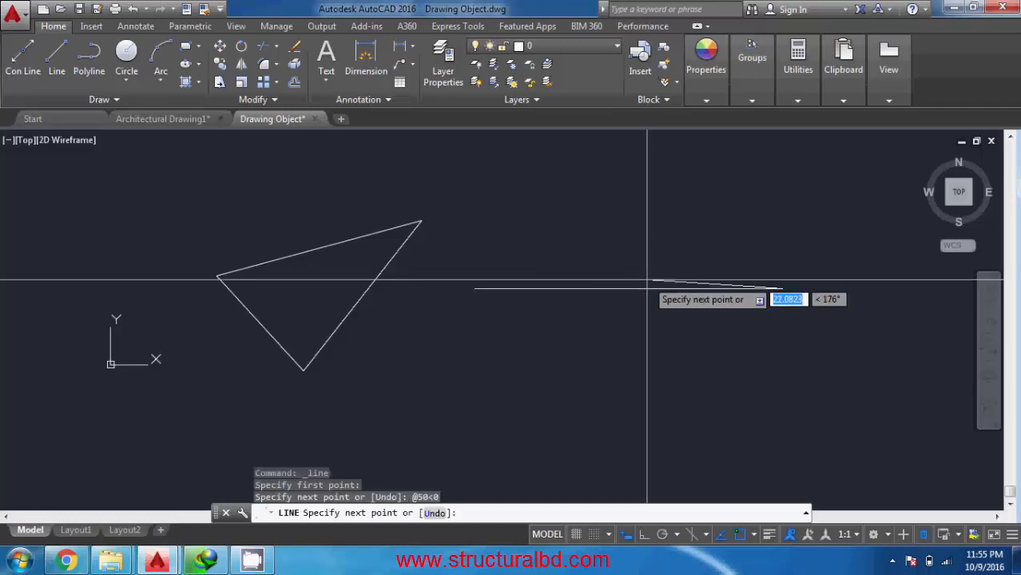
- Continue the line from the horizontal segment's end with a vertical segment 50 units long at 90°
middle_drag(751, 268, 676, 286)
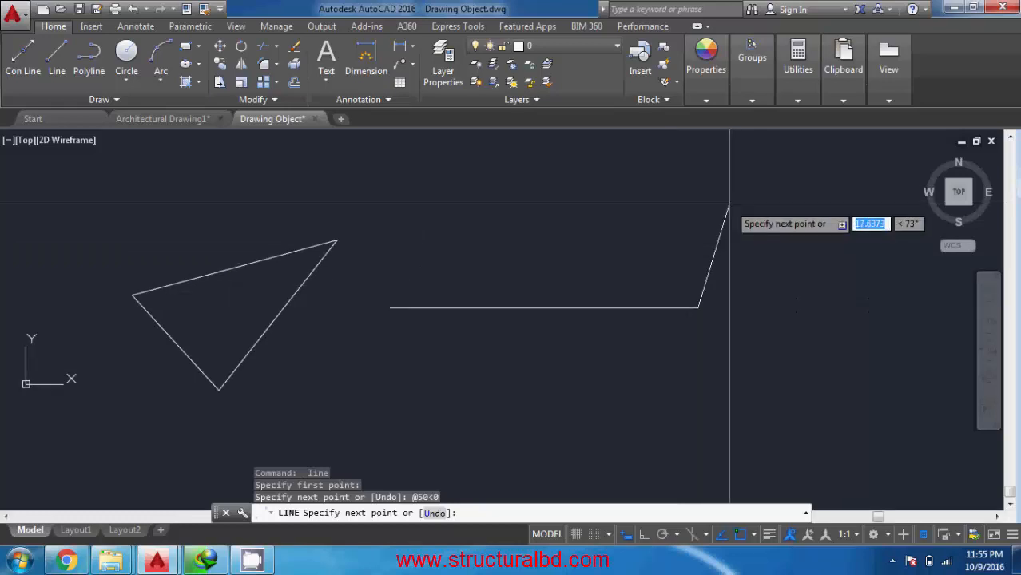
middle_drag(708, 200, 698, 267)
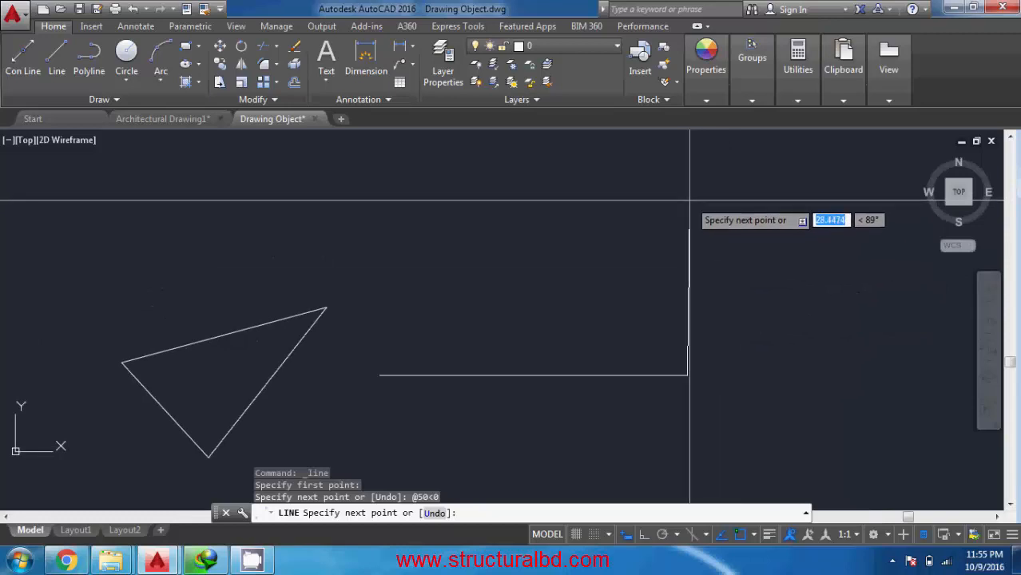
text(50)
key(Tab)
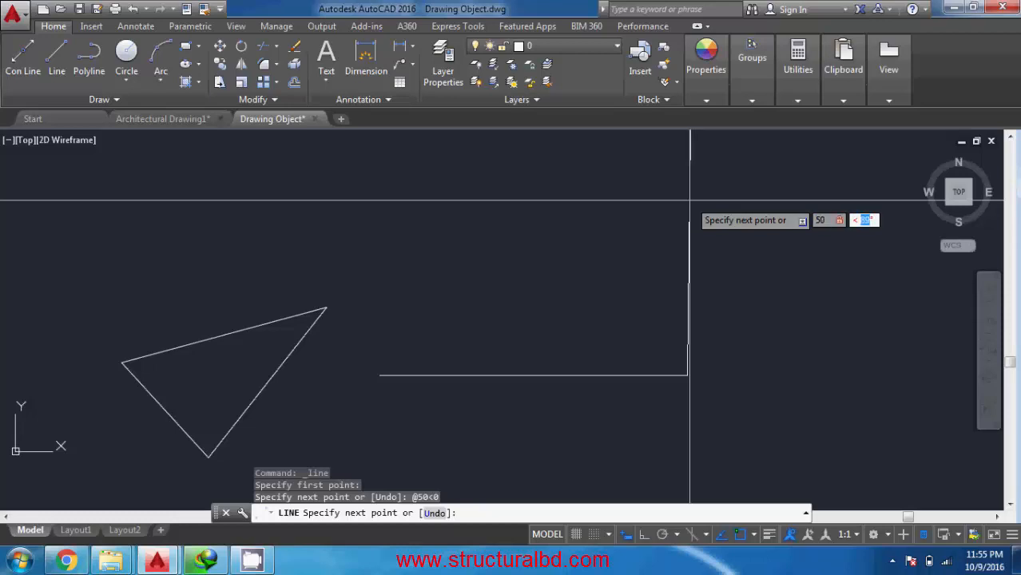
text(90)
key(Return)
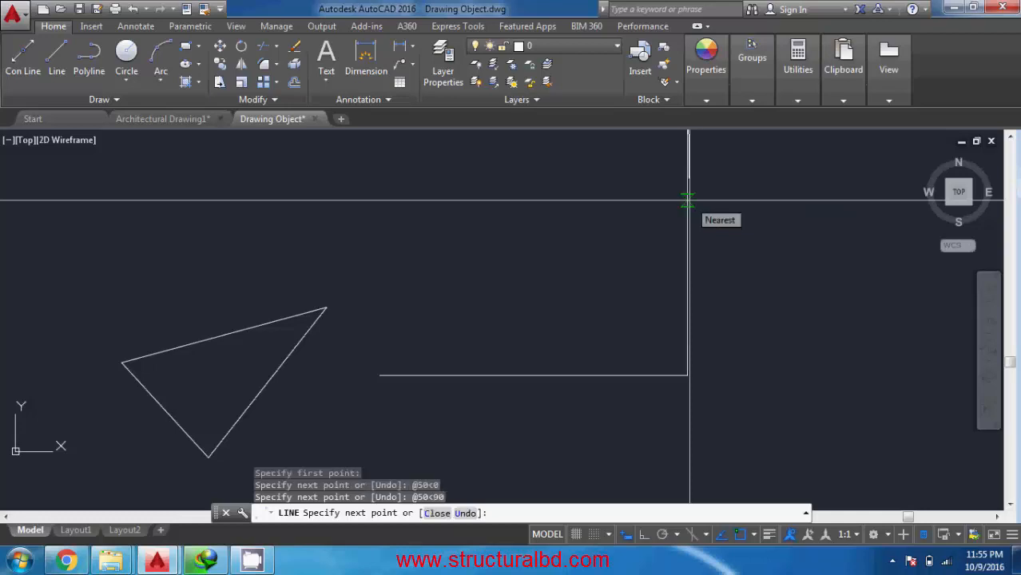
- Add an inclined segment 50 units long at 30° from the upper end of the vertical segment
scroll(639, 296, down, 3)
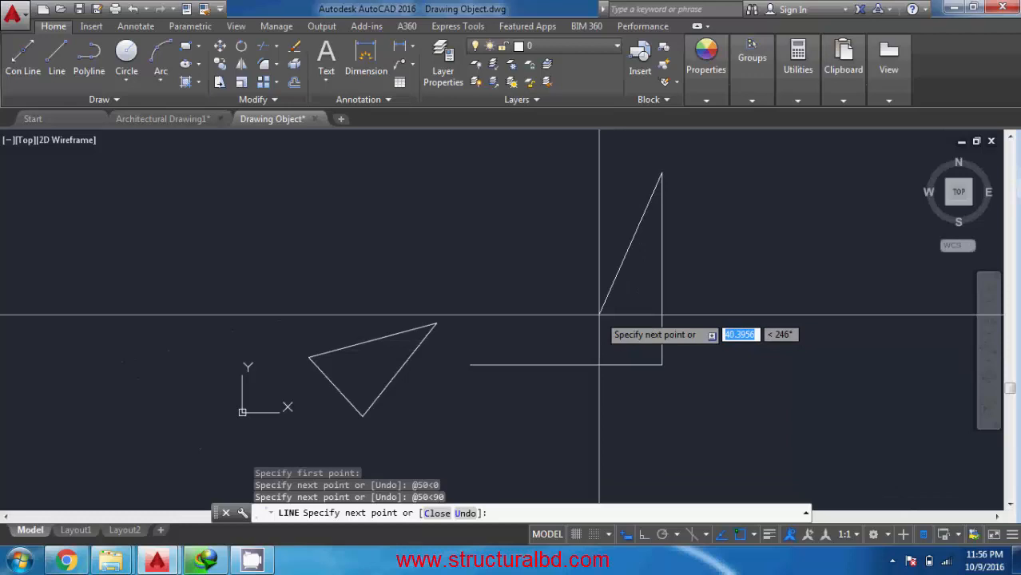
middle_drag(763, 228, 683, 302)
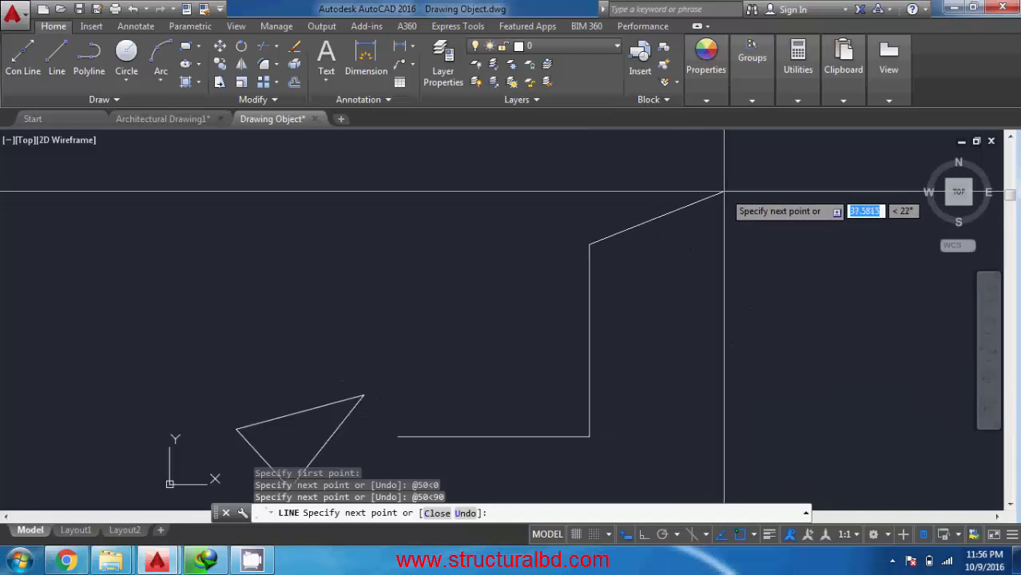
text(50)
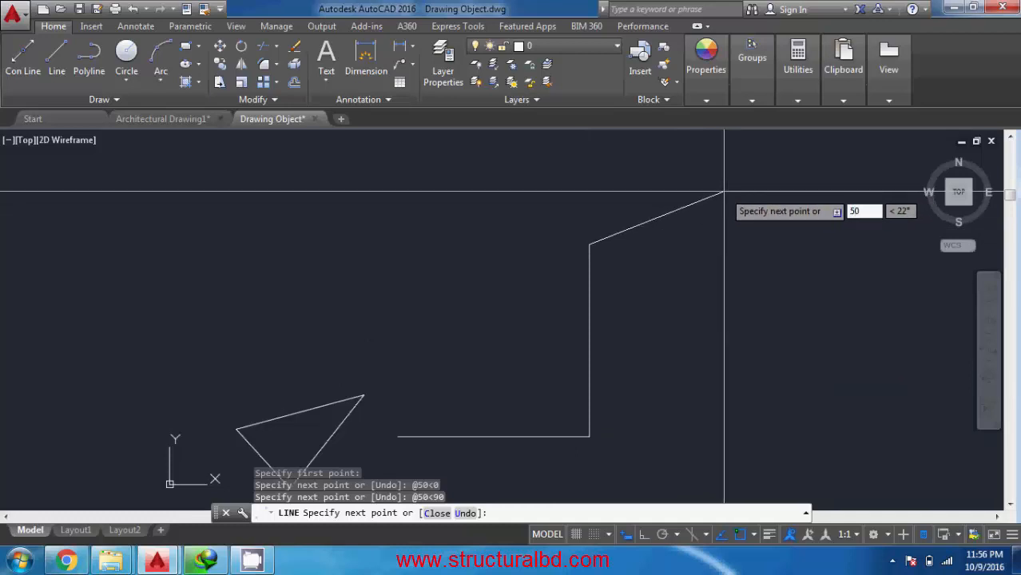
key(Tab)
text(30)
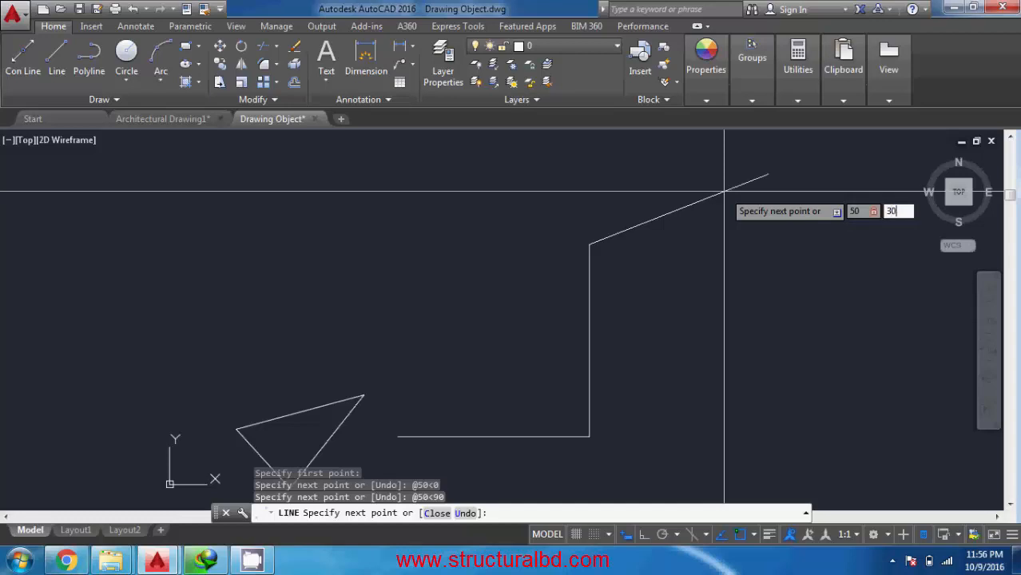
key(Return)
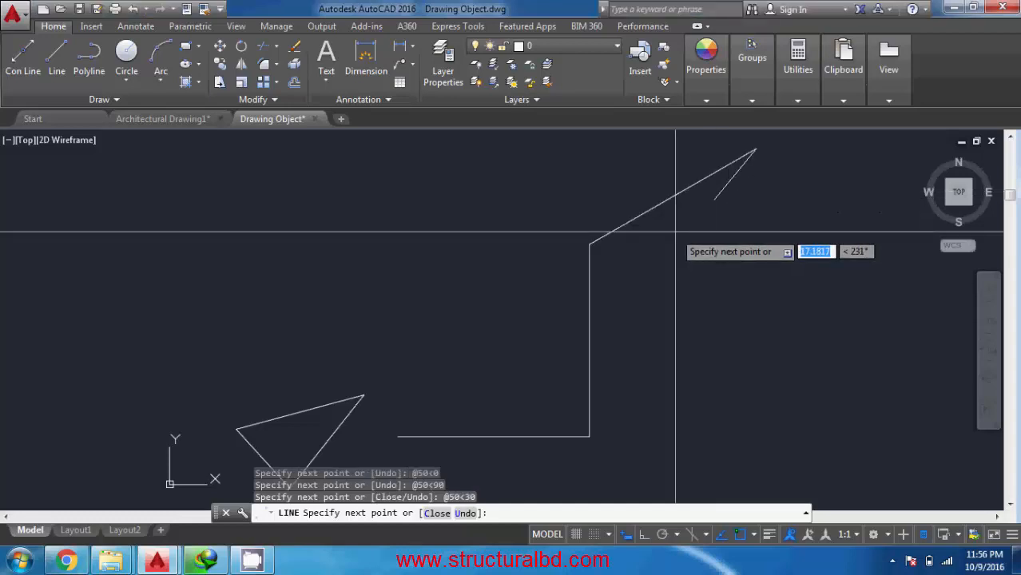
- Add a steep freehand segment running down from the end of the 30° segment and finish the line
middle_drag(675, 231, 667, 295)
middle_drag(747, 257, 661, 186)
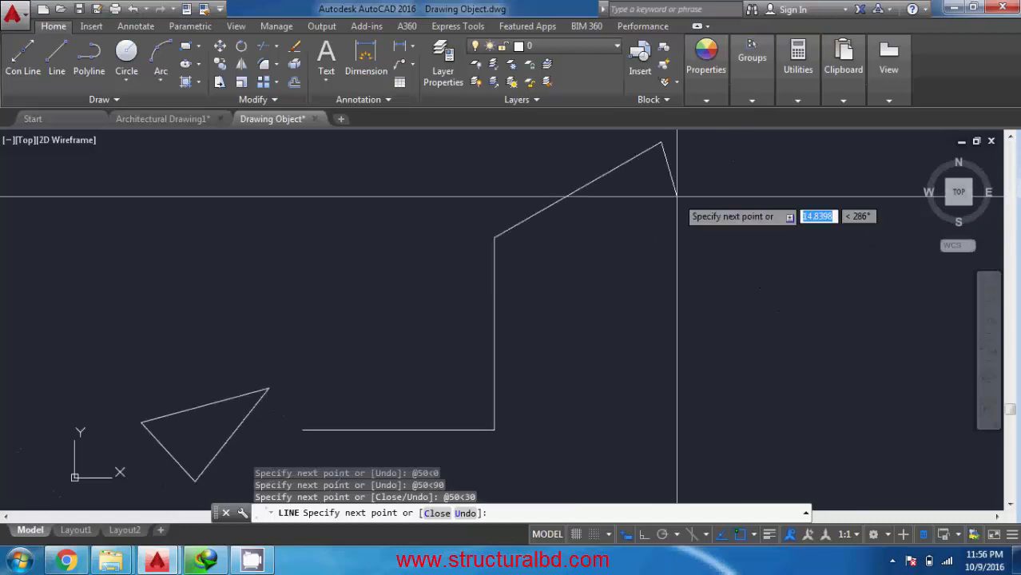
click(694, 311)
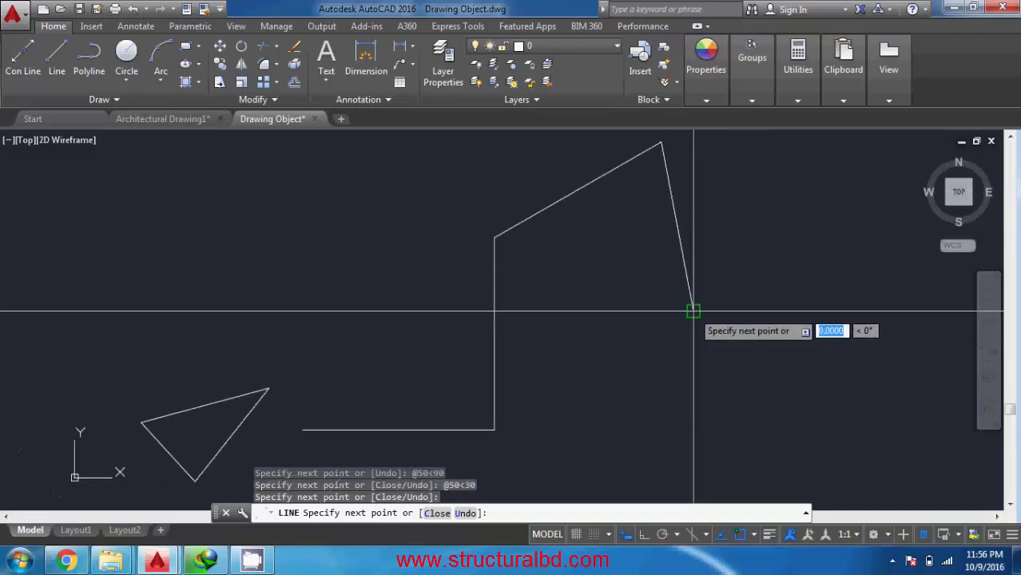
right_click(648, 254)
click(671, 262)
- Start a new line in the empty area below the steep freehand segment and turn on Ortho mode
middle_drag(599, 337, 640, 290)
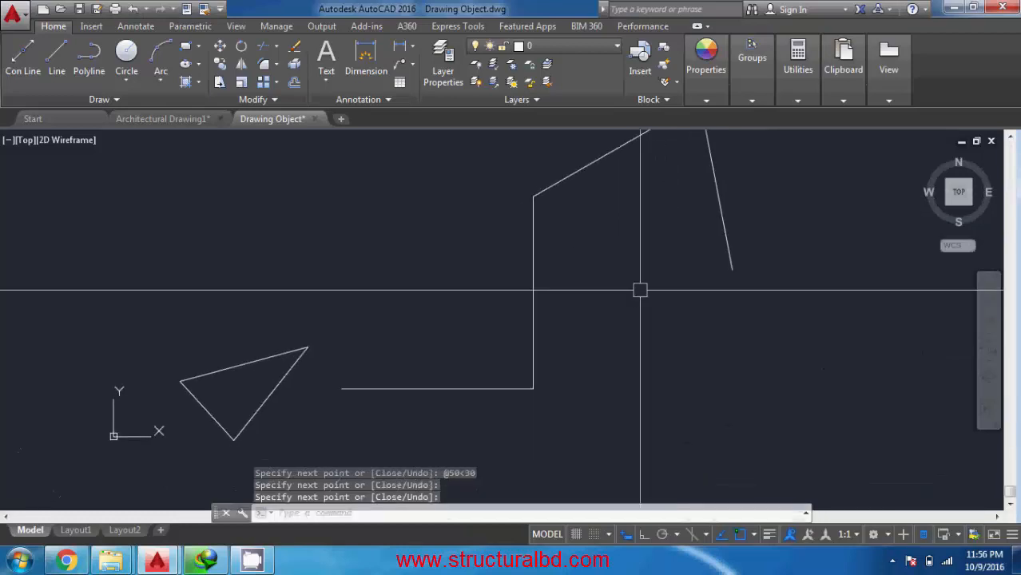
middle_drag(610, 322, 603, 342)
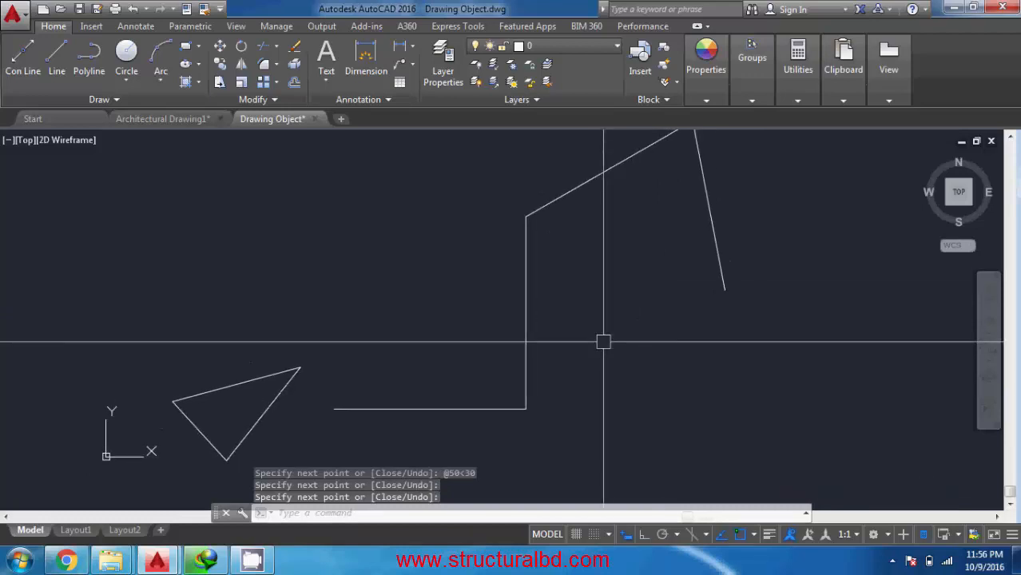
click(59, 50)
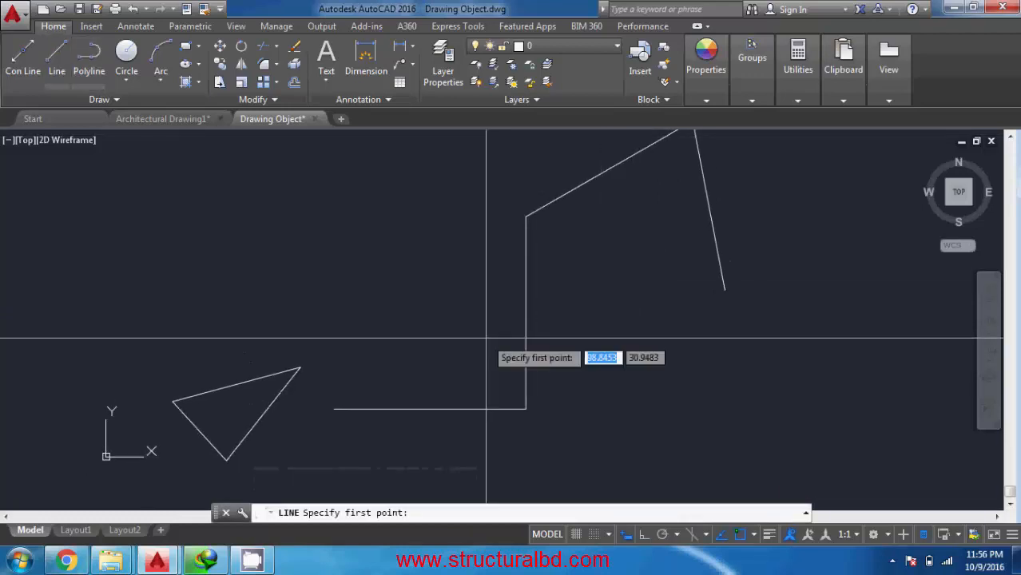
middle_drag(581, 359, 449, 302)
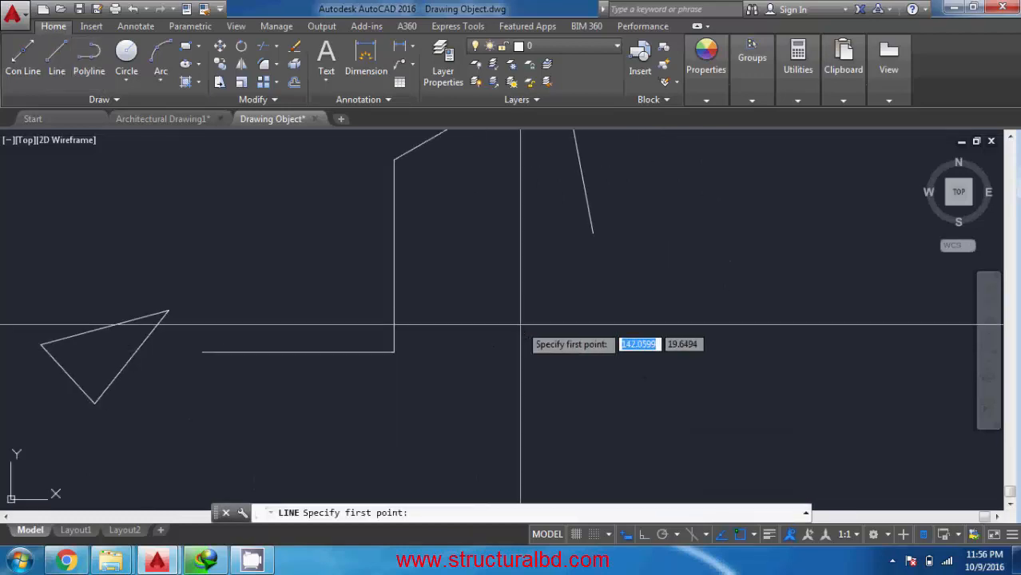
click(502, 306)
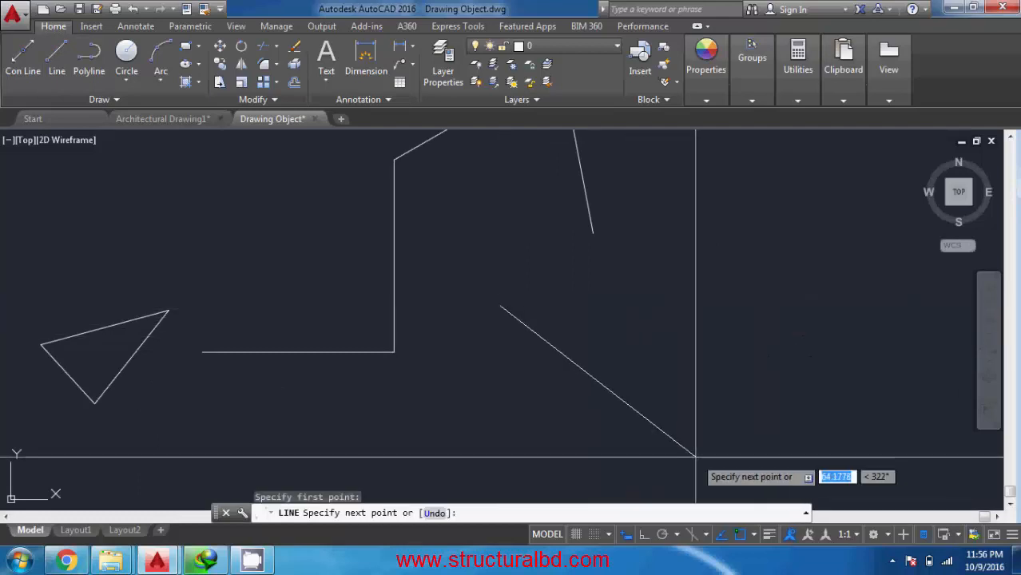
click(644, 535)
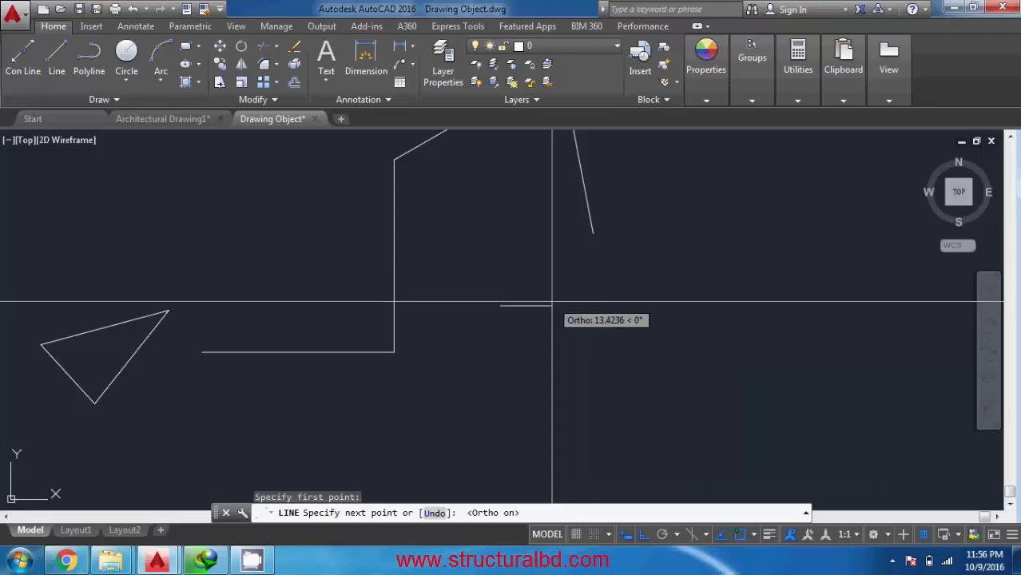
- Draw a horizontal segment 25 units long towards the right from the start point using Ortho
scroll(501, 304, up, 4)
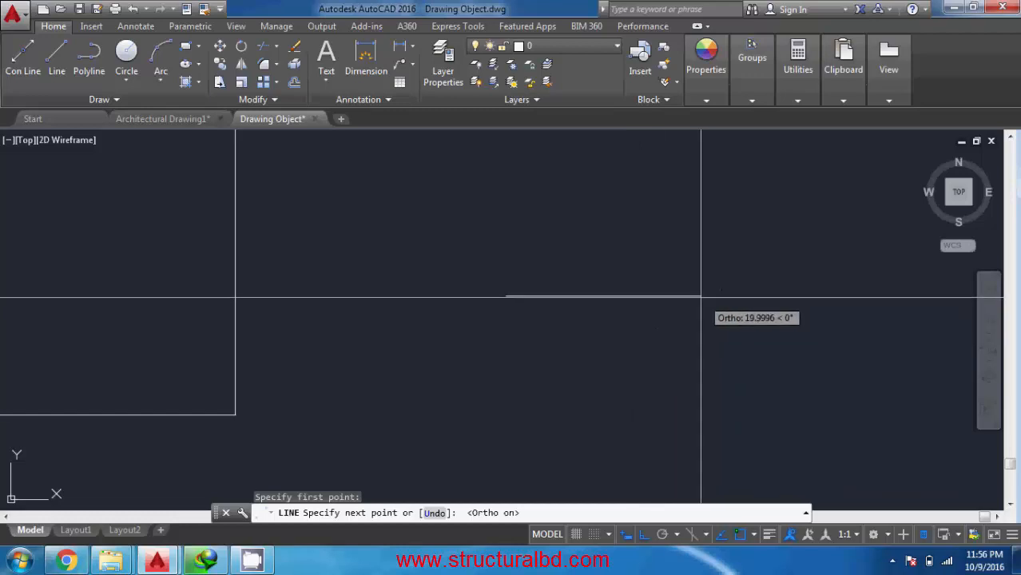
scroll(715, 300, up, 2)
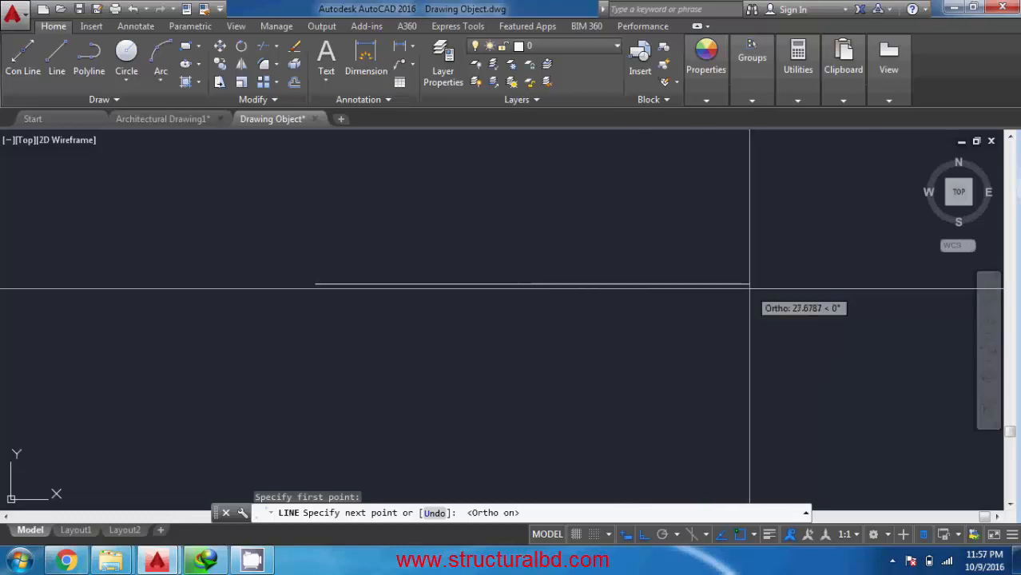
text(25)
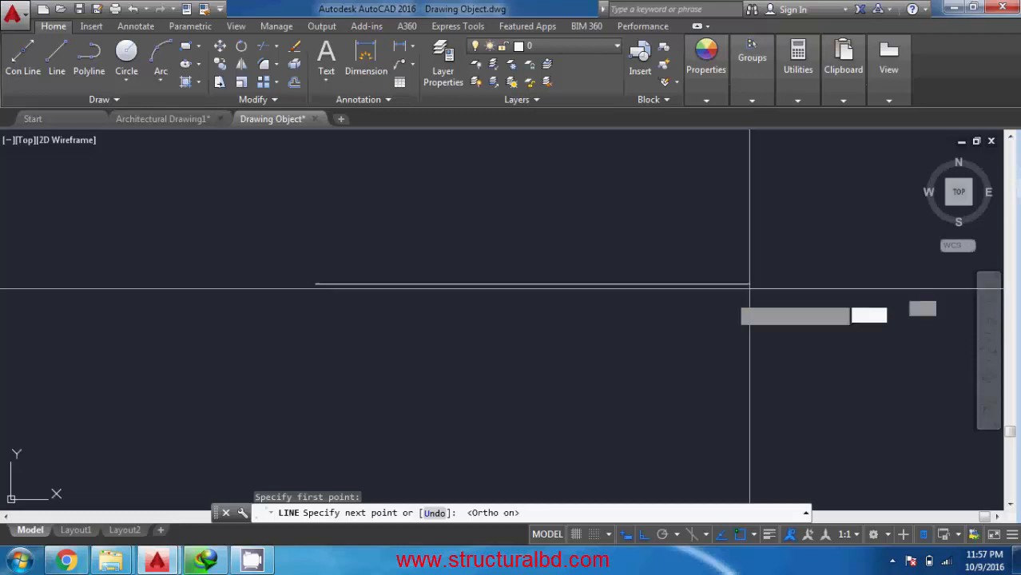
key(Return)
- Add a vertical segment 20 units long downward from the horizontal segment's end and finish the line
scroll(577, 291, down, 4)
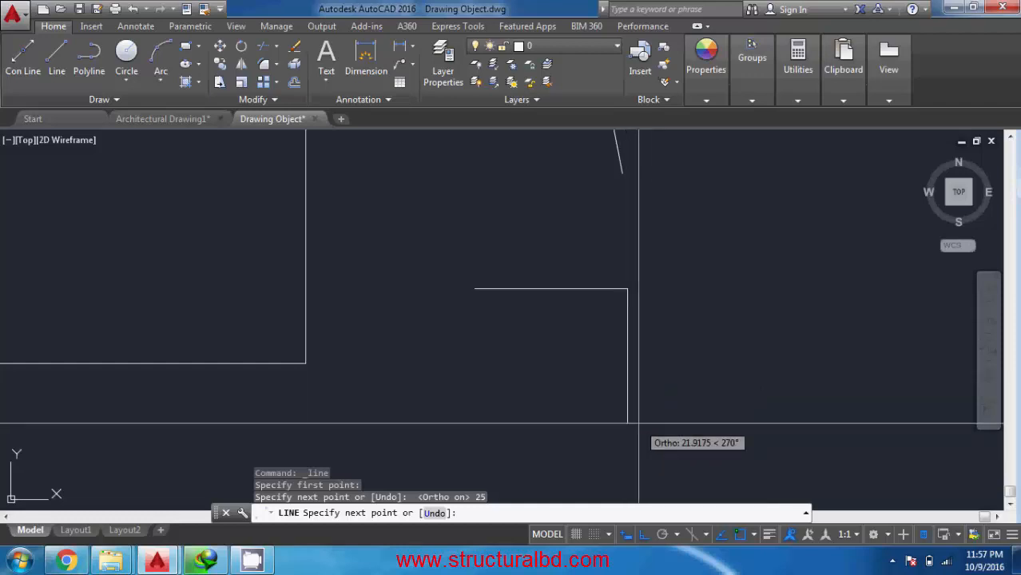
text(20)
key(Return)
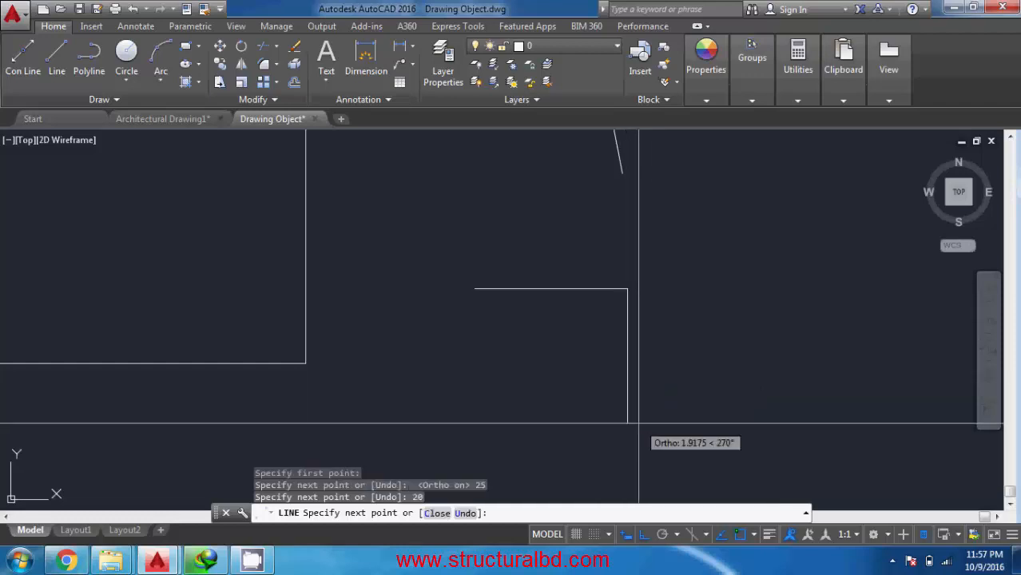
middle_drag(456, 401, 438, 347)
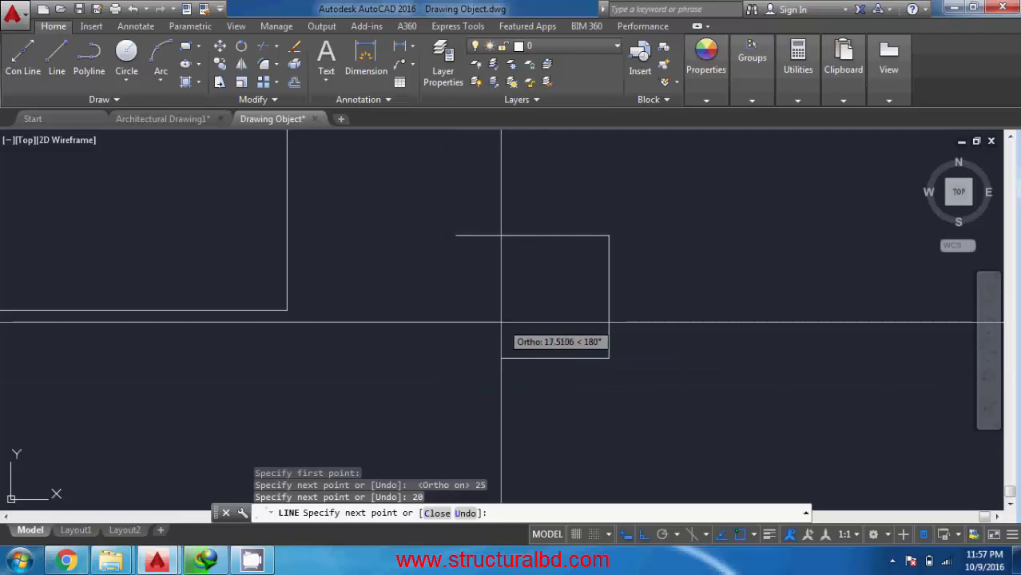
right_click(476, 272)
click(499, 280)
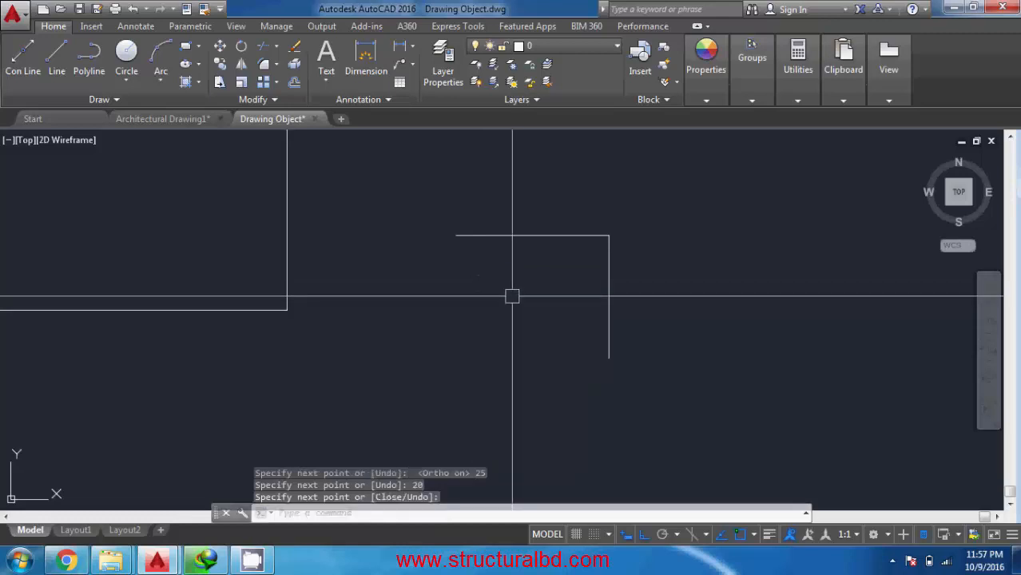
- Draw a separate line 50 units long at 30° to the right of the Ortho-drawn corner, with Ortho left on
scroll(510, 347, down, 4)
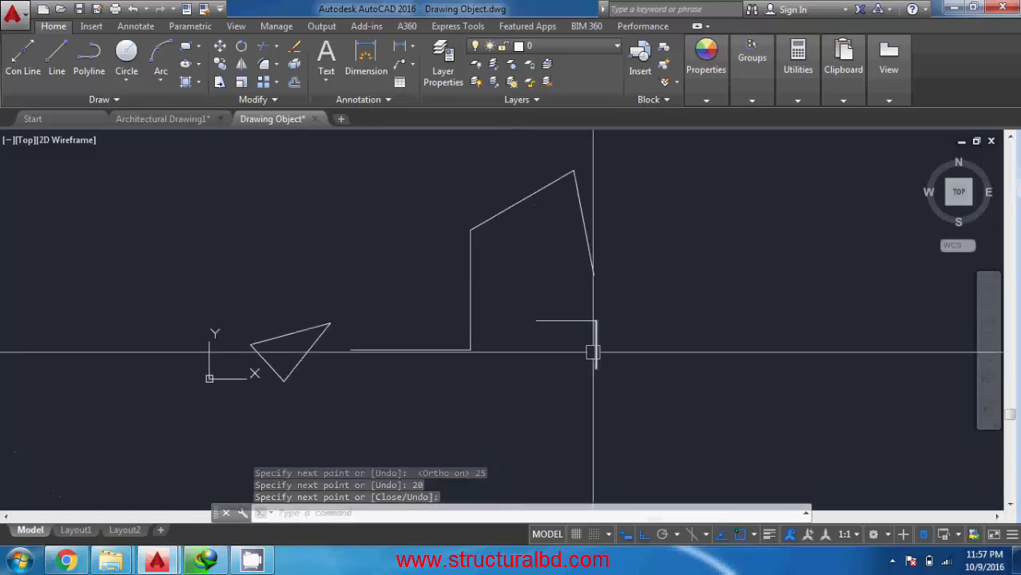
middle_drag(593, 342, 521, 327)
click(57, 56)
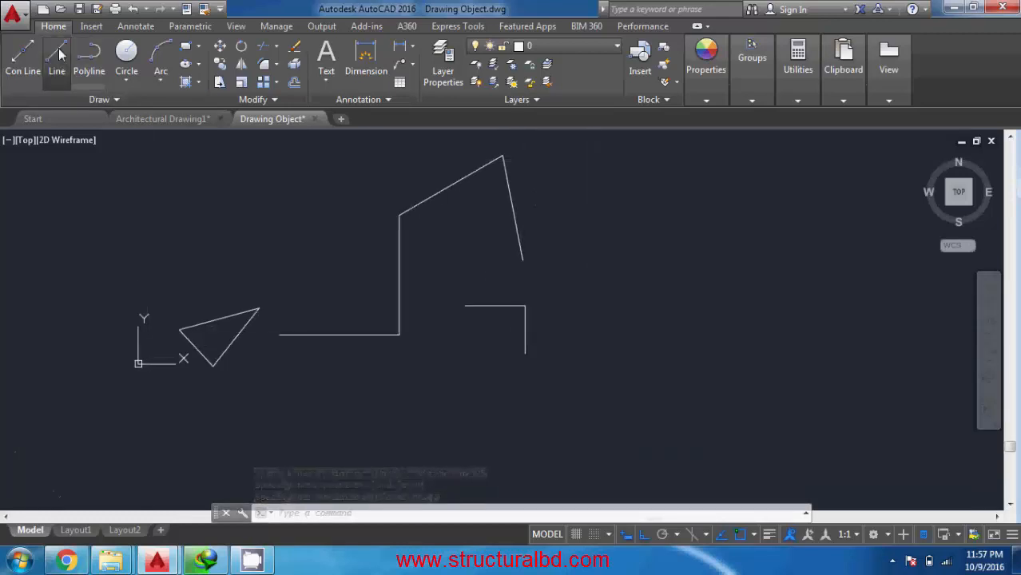
middle_drag(631, 343, 516, 319)
scroll(511, 324, up, 2)
click(485, 311)
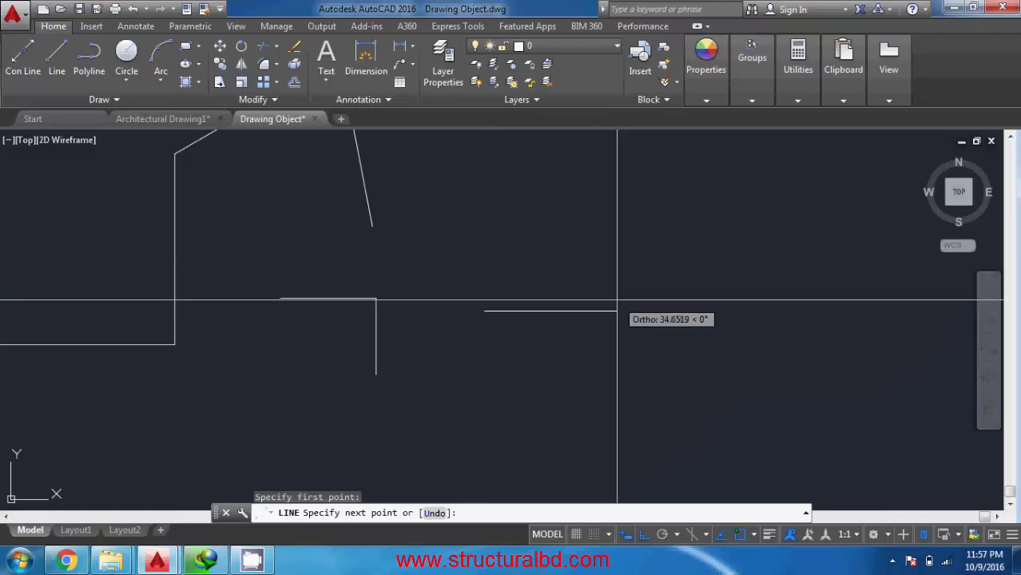
key(F12)
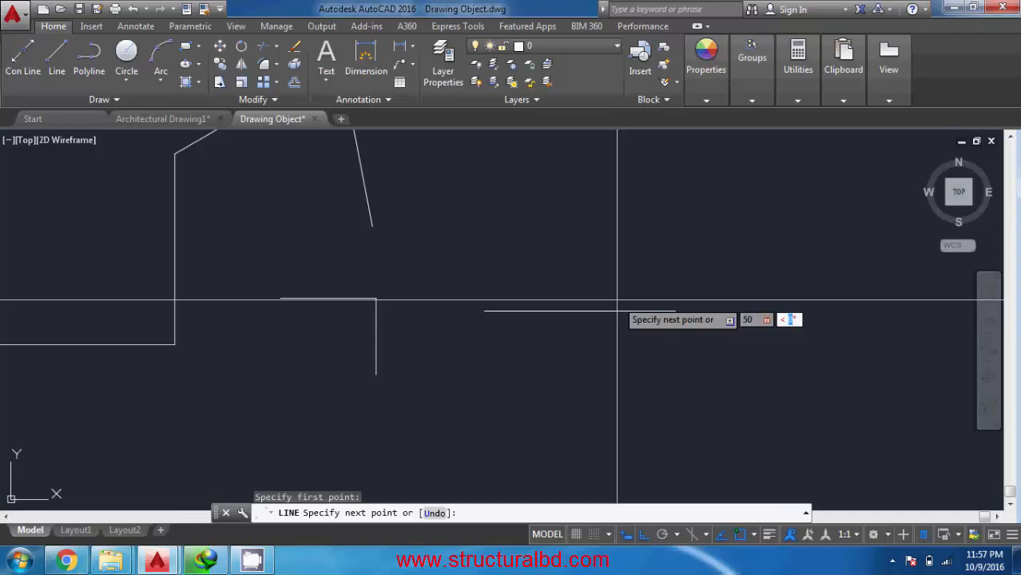
key(Return)
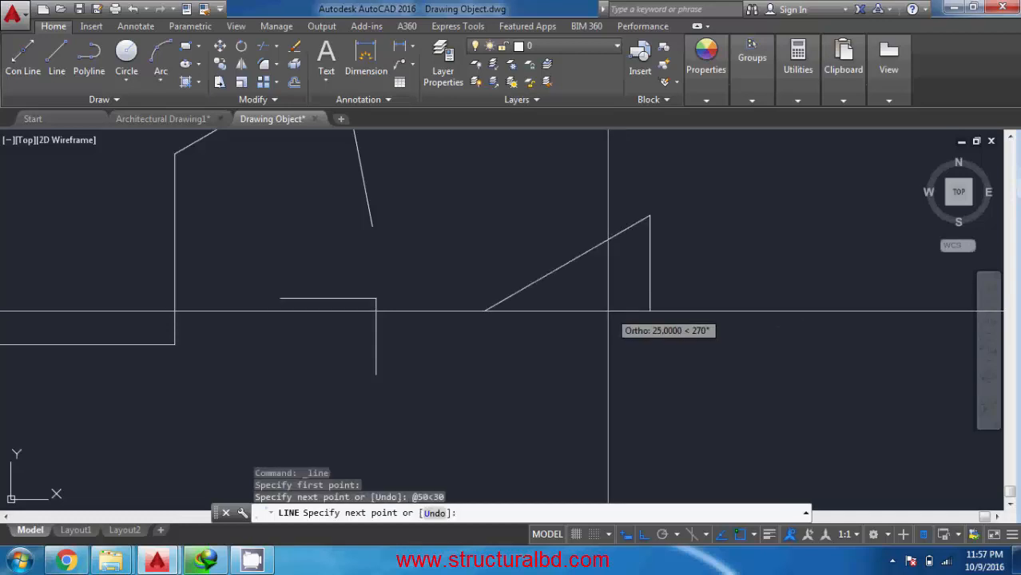
right_click(684, 227)
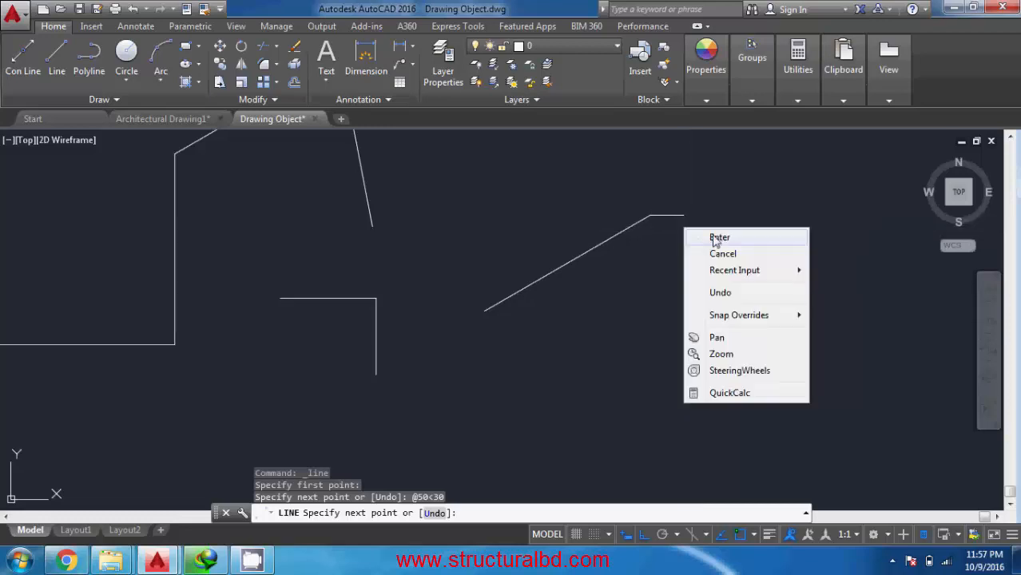
click(714, 233)
- Review the lines drawn so far, from the separate 30° line back to the triangle
middle_drag(649, 279, 588, 310)
mouse_move(480, 322)
middle_down()
mouse_move(554, 318)
mouse_move(585, 303)
middle_up()
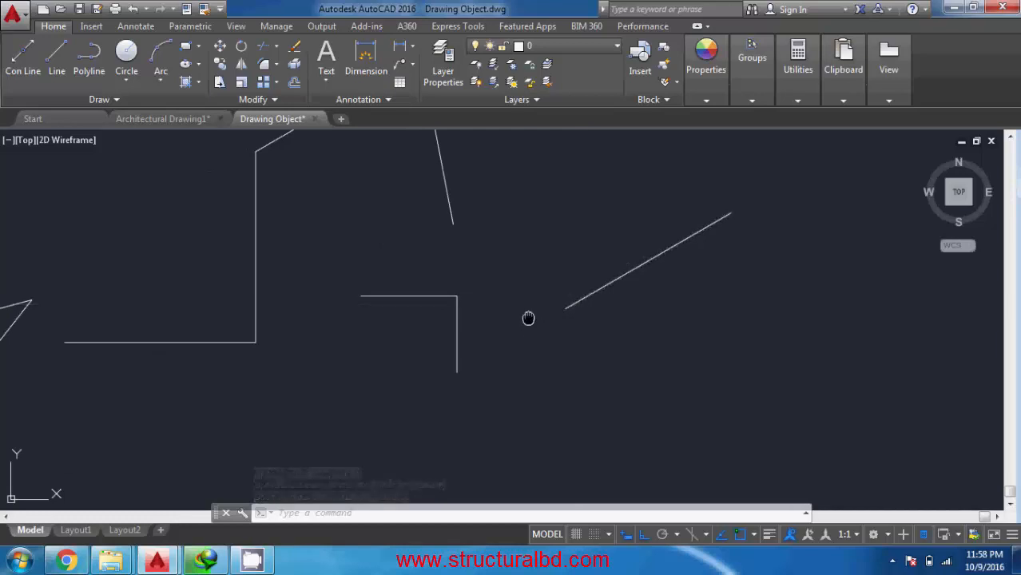
middle_drag(529, 319, 610, 318)
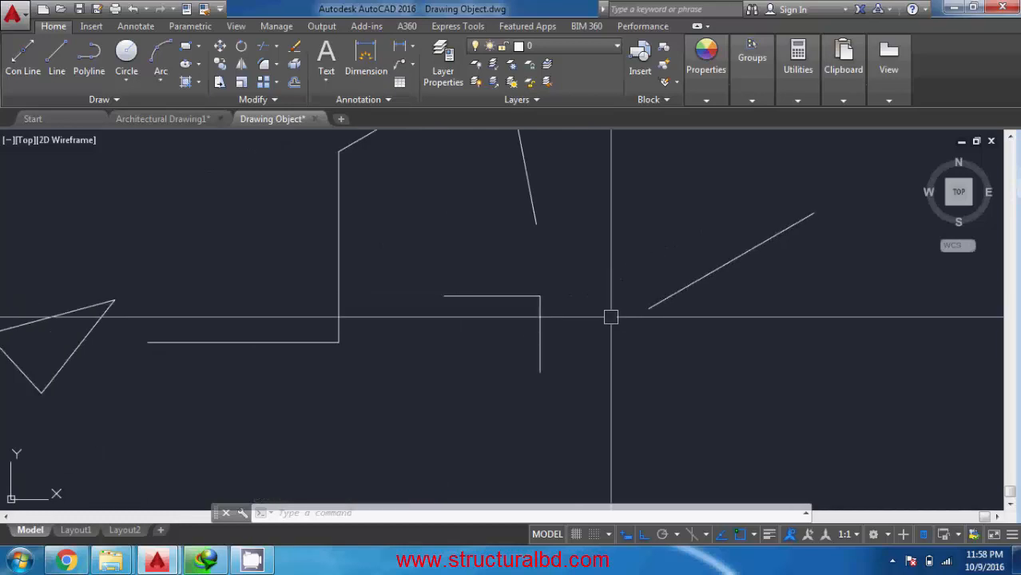
middle_drag(617, 278, 577, 294)
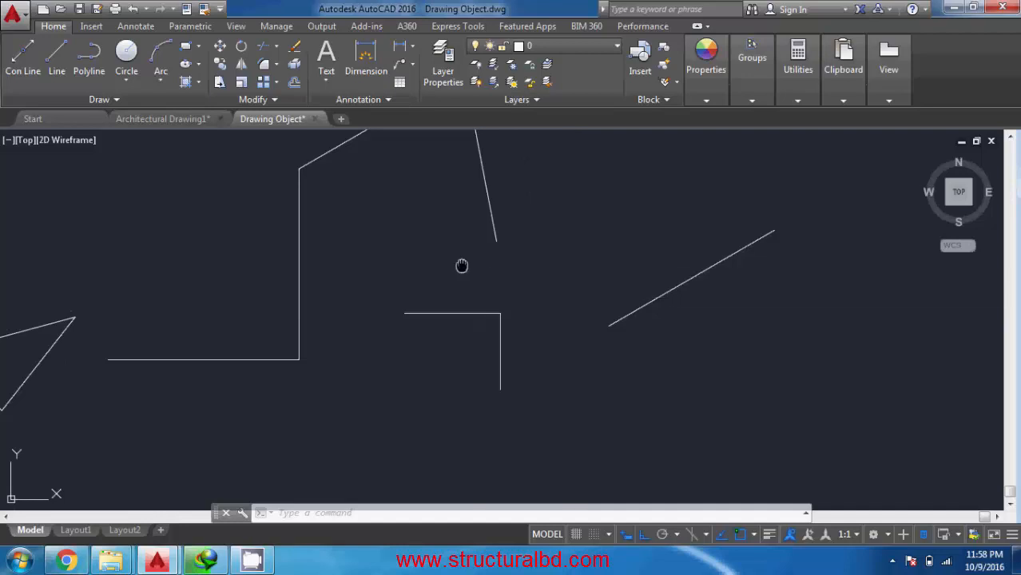
middle_drag(462, 265, 528, 283)
middle_drag(429, 323, 524, 340)
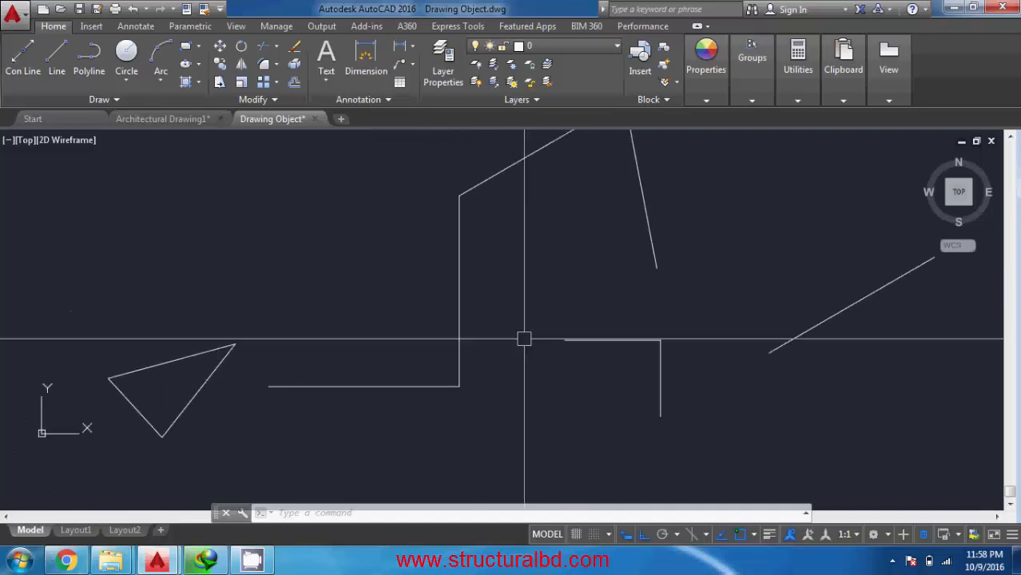
scroll(541, 290, down, 2)
middle_drag(658, 267, 558, 293)
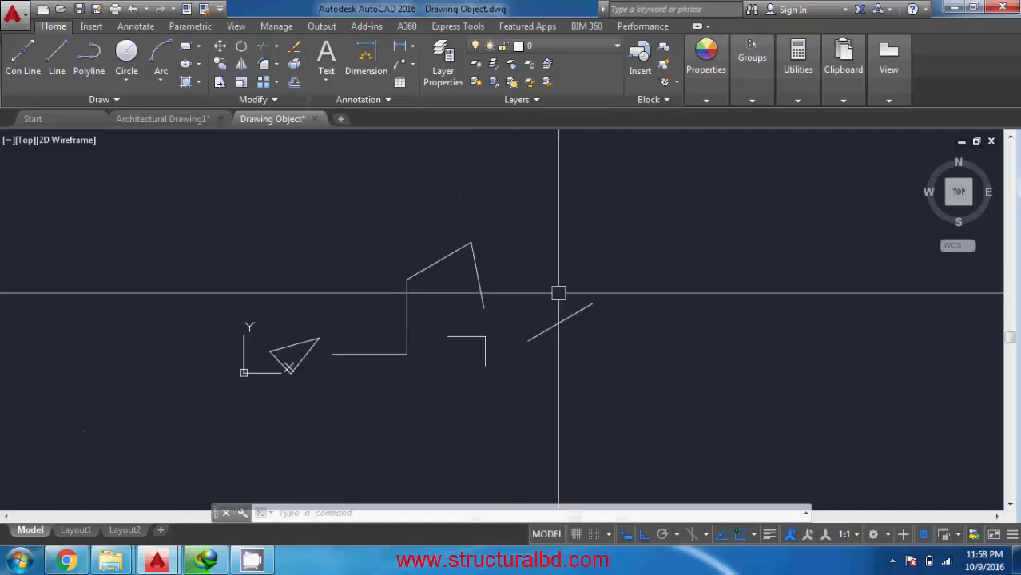
scroll(439, 294, up, 1)
middle_drag(377, 357, 595, 301)
scroll(432, 341, up, 2)
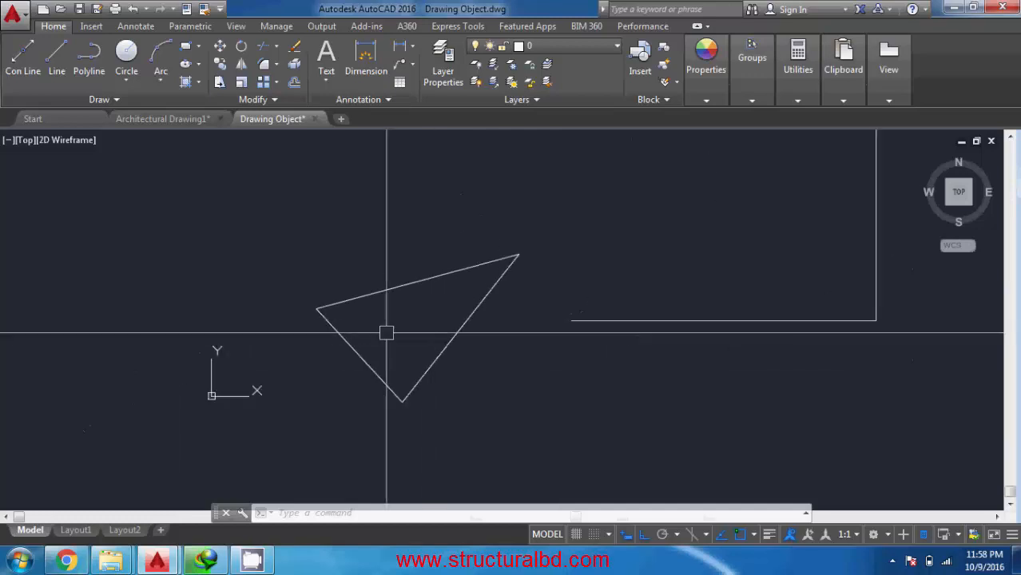
middle_drag(386, 332, 477, 342)
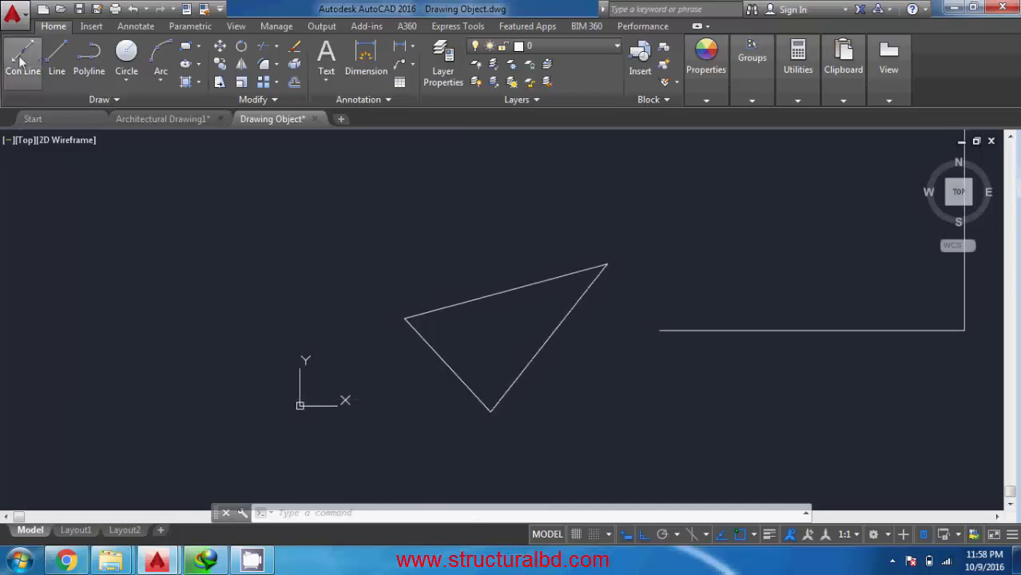
- Draw a horizontal construction line above the triangle
click(116, 100)
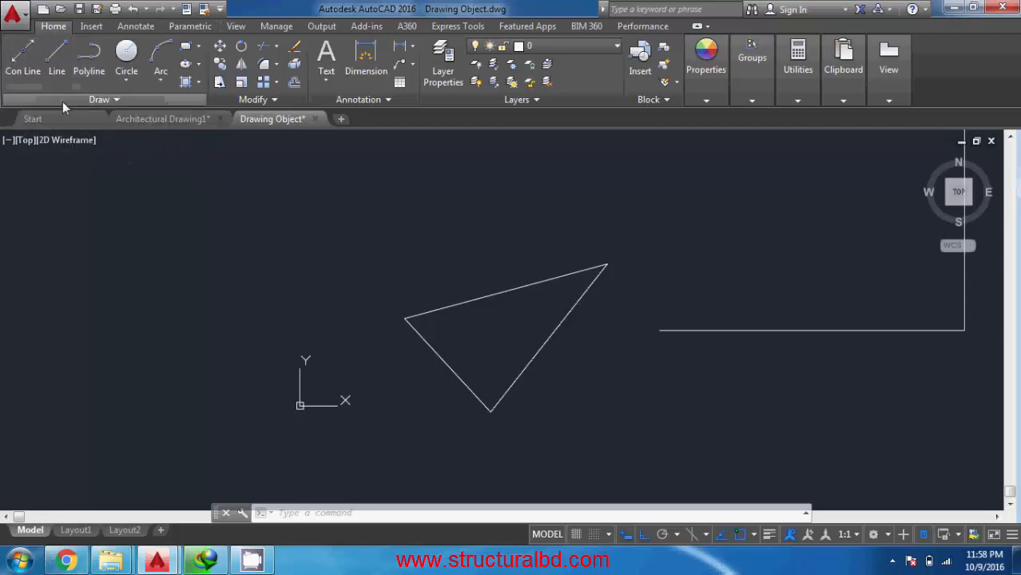
click(24, 60)
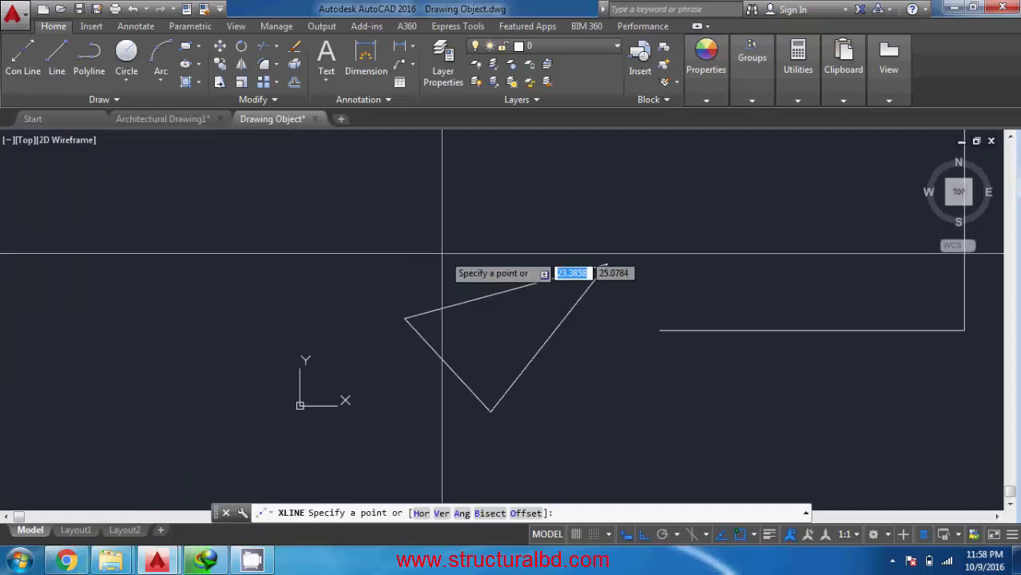
middle_drag(464, 254, 364, 334)
click(391, 201)
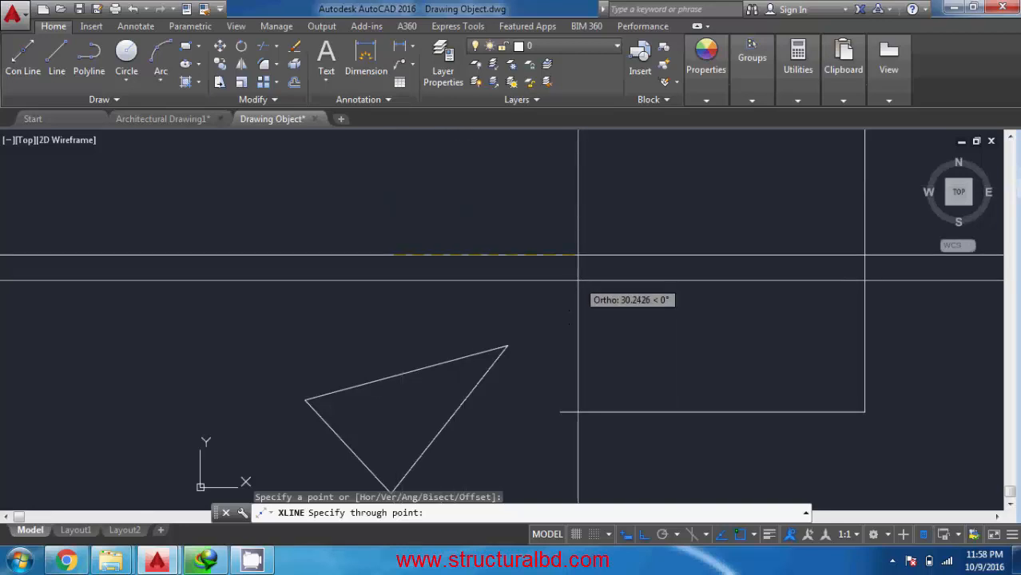
click(529, 317)
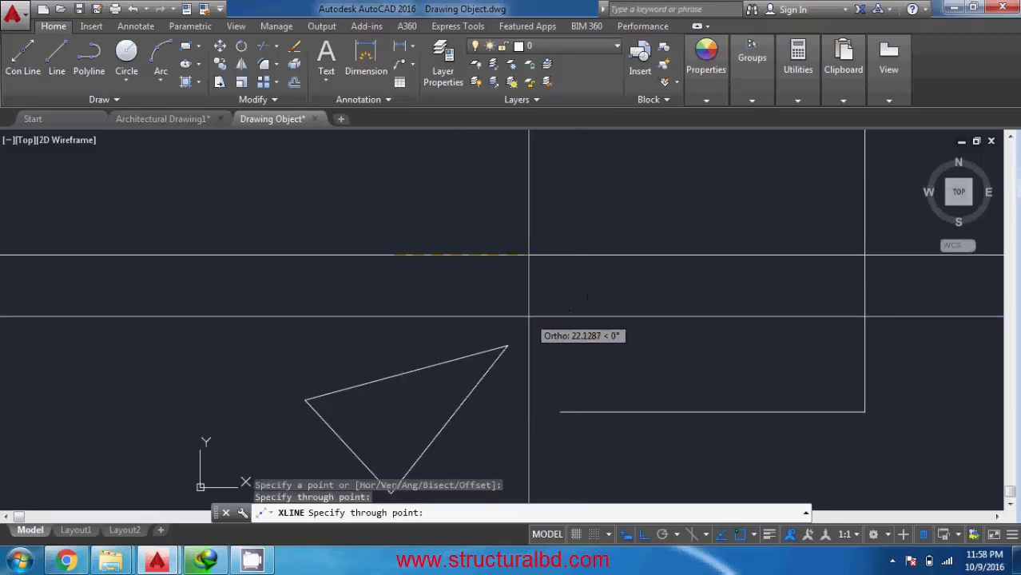
key(Return)
- Draw a vertical construction line crossing the horizontal one and passing through the left part of the triangle
middle_drag(441, 272, 543, 295)
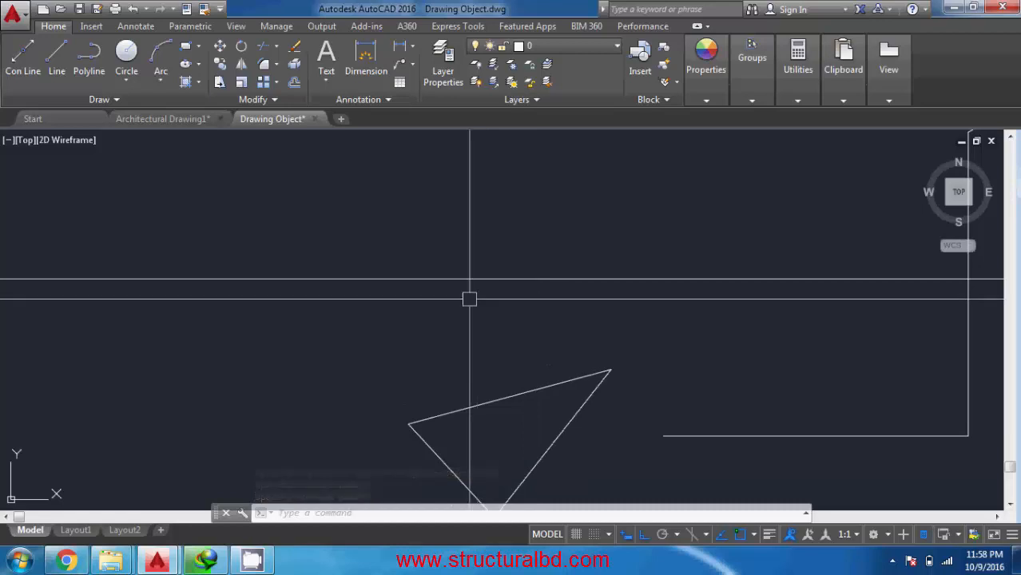
right_click(479, 241)
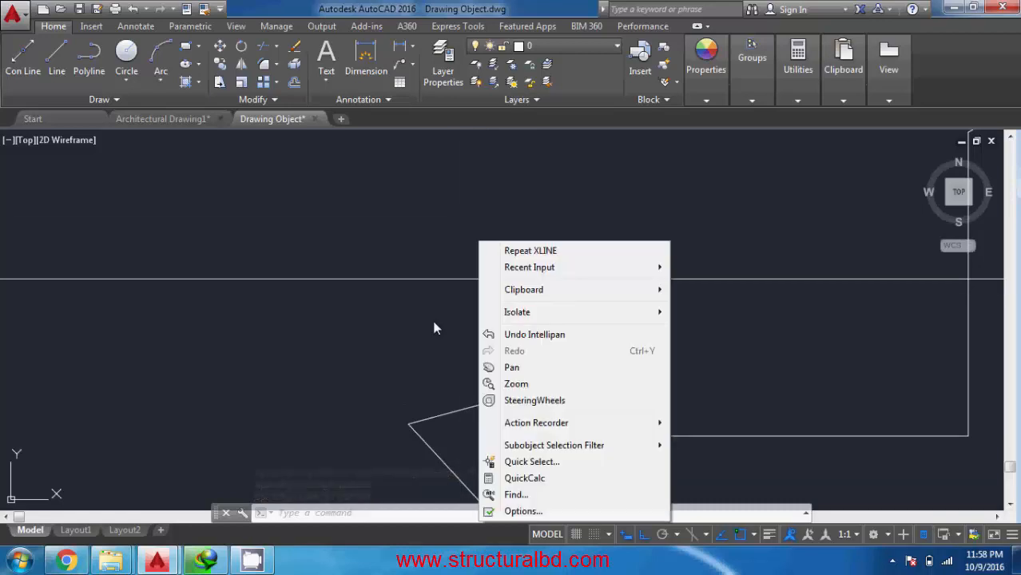
click(516, 251)
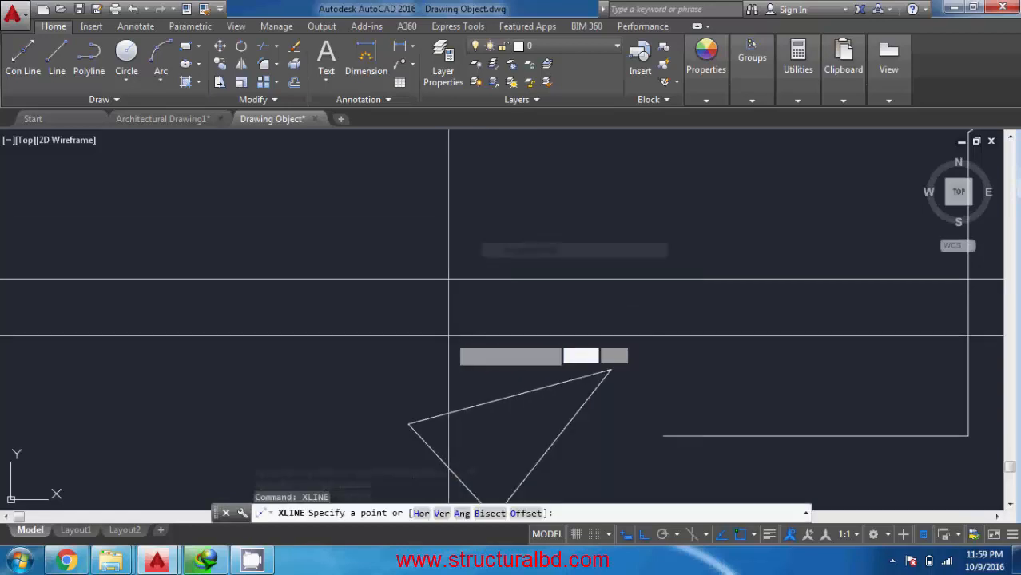
click(449, 336)
click(460, 201)
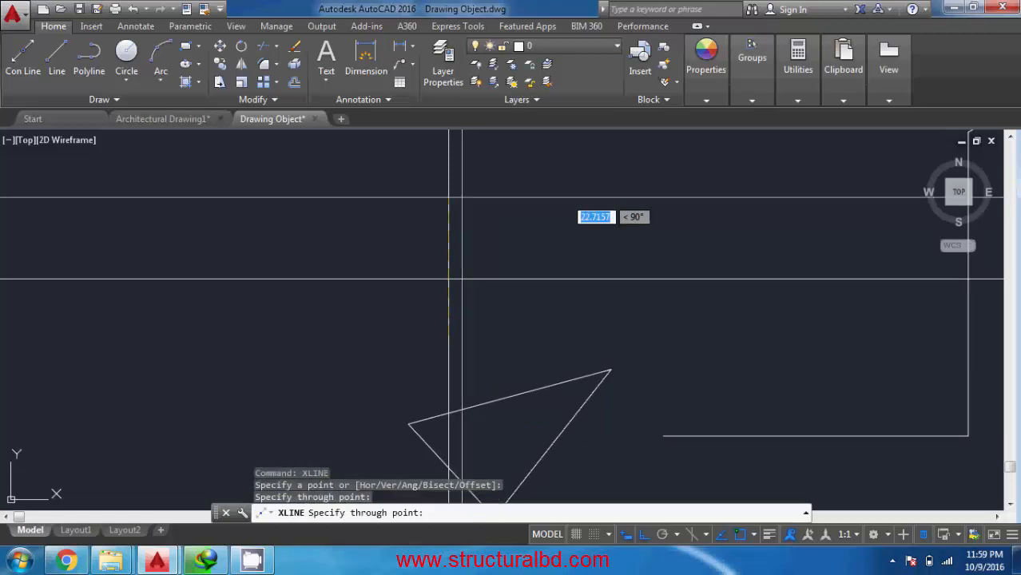
key(Return)
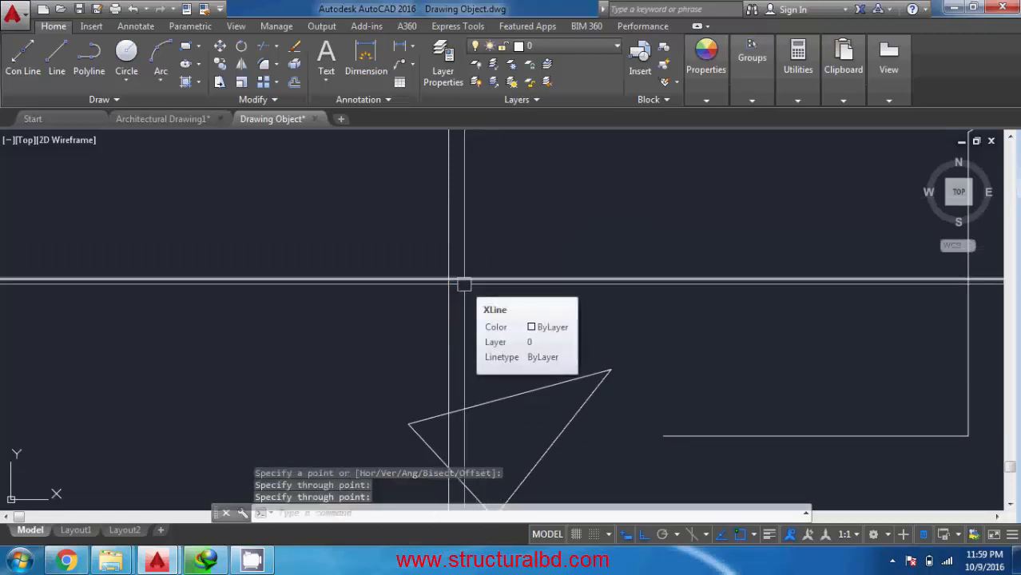
- Draw five horizontal construction lines above the existing horizontal one, using the Hor option of XLINE
scroll(464, 284, down, 5)
mouse_move(468, 312)
middle_down()
mouse_move(442, 336)
mouse_move(463, 250)
middle_up()
scroll(442, 336, up, 6)
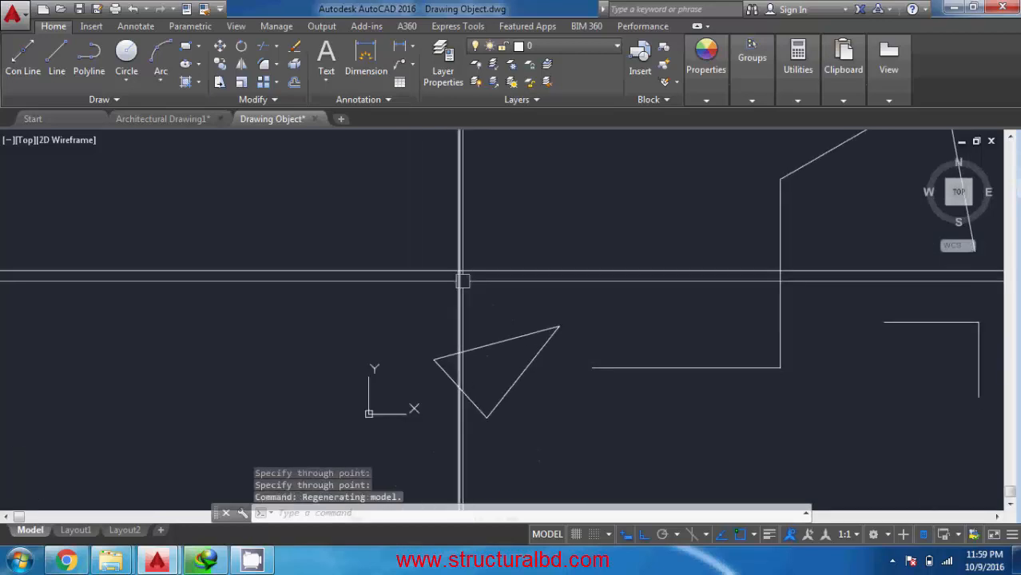
scroll(463, 280, up, 4)
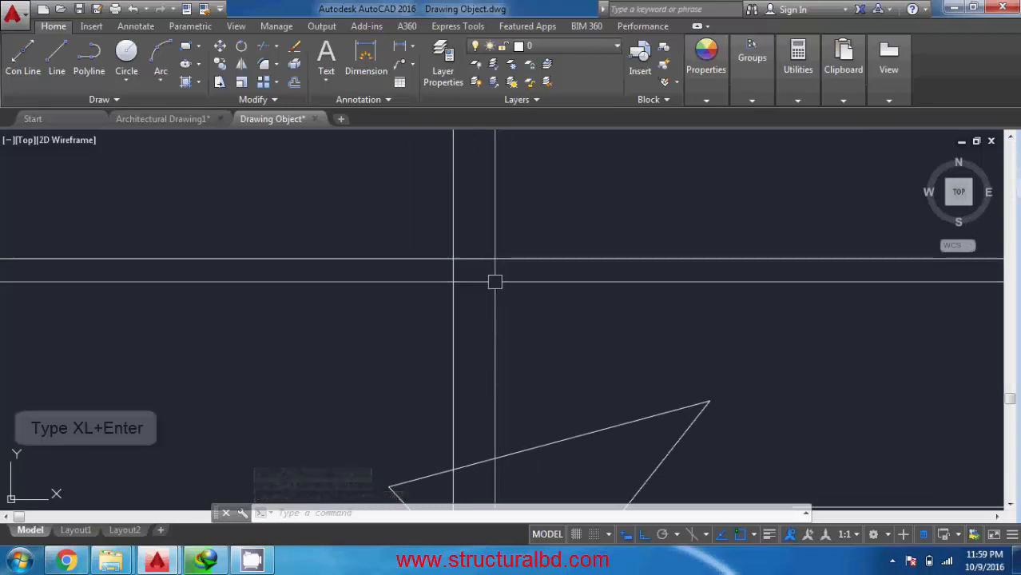
text(xl)
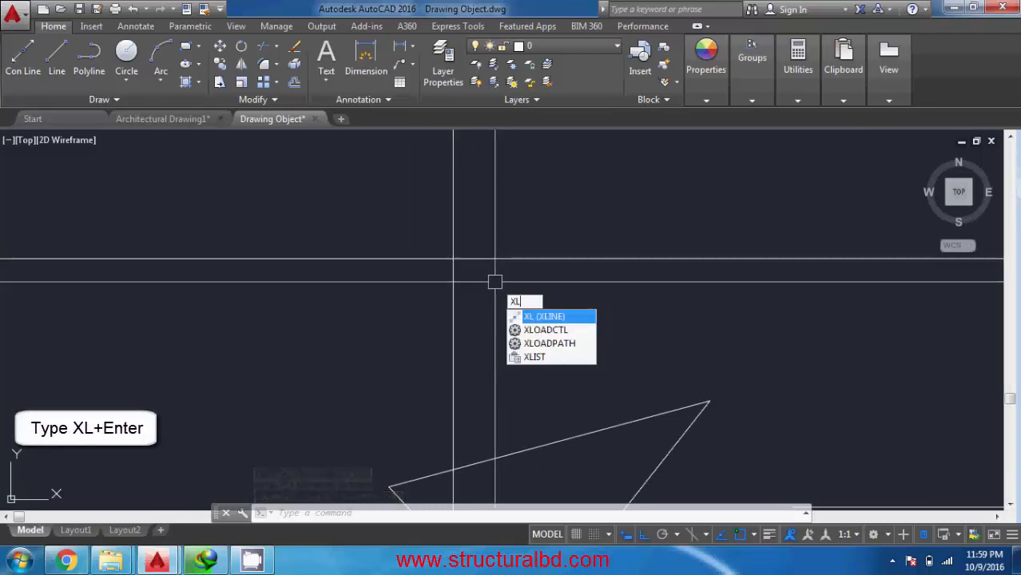
key(Return)
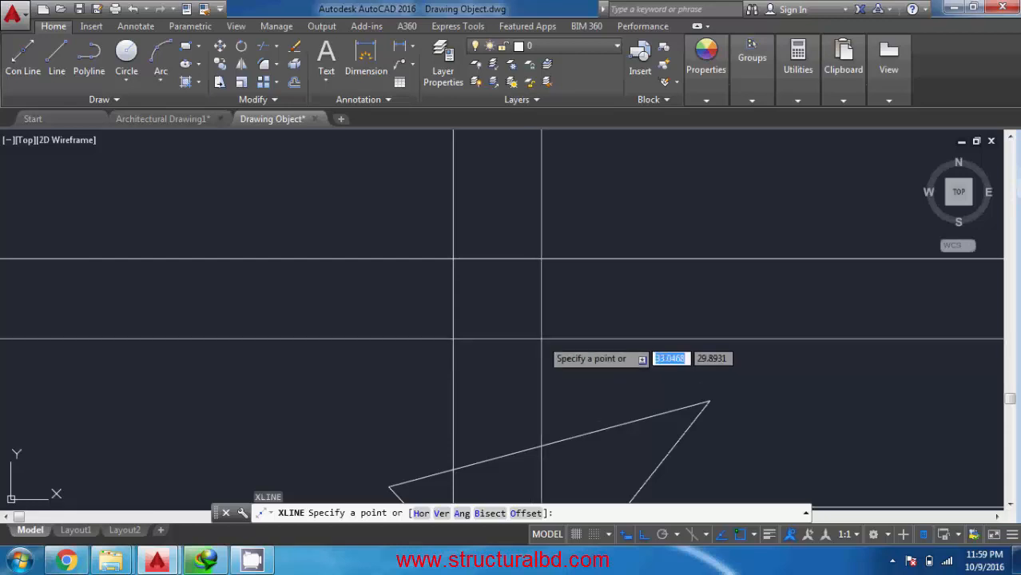
key(Return)
scroll(523, 393, down, 2)
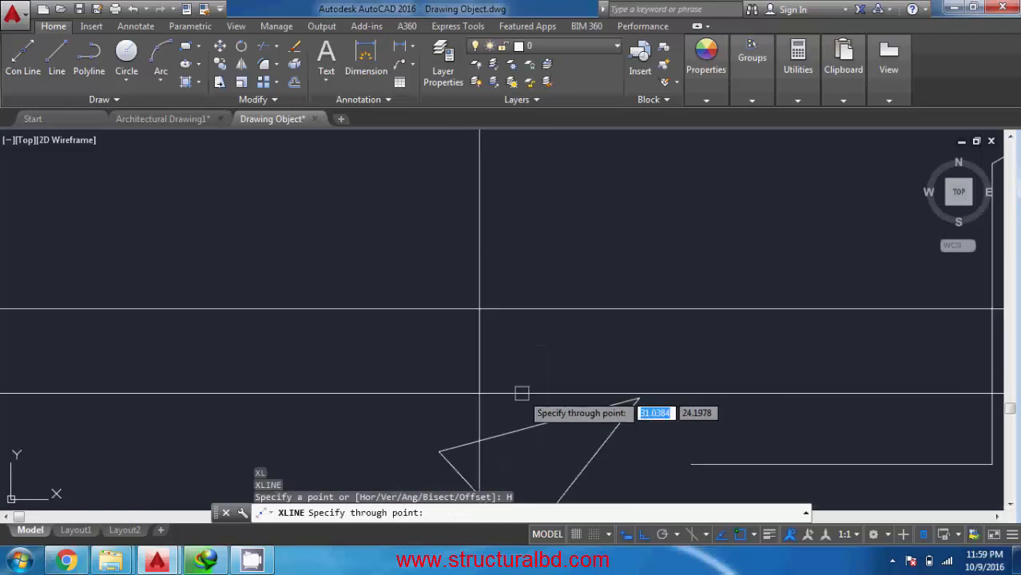
click(620, 283)
click(629, 221)
middle_drag(629, 171, 629, 237)
click(628, 194)
middle_drag(634, 177, 631, 262)
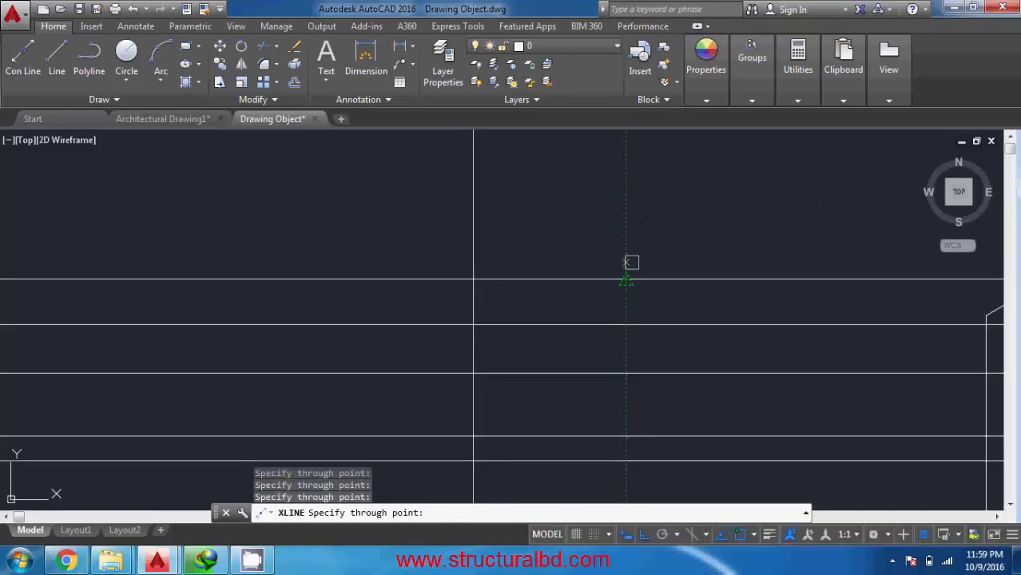
click(626, 207)
key(Return)
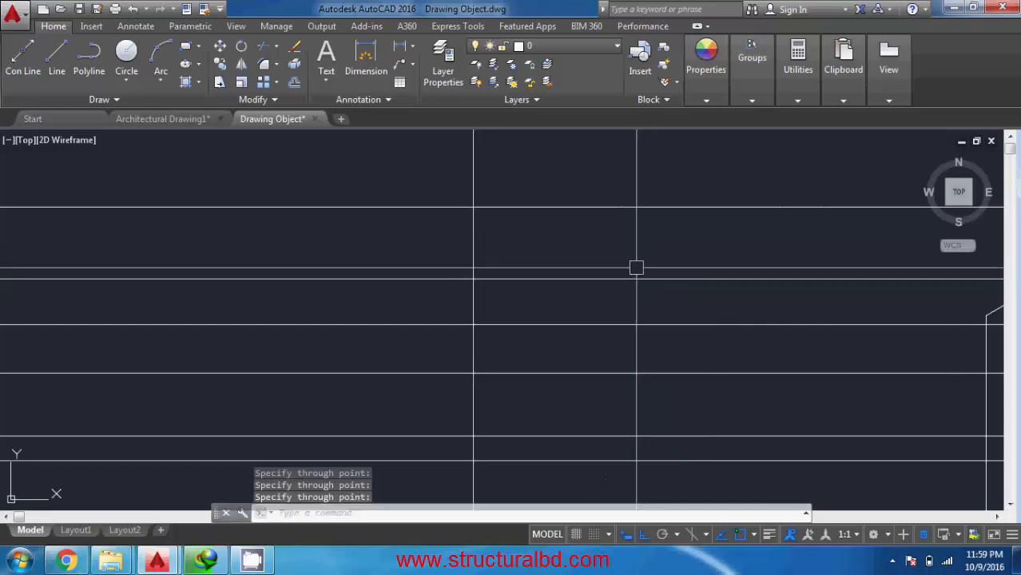
- Draw eight vertical construction lines spaced out to the right of the existing vertical one, using the Ver option of XLINE
key(Return)
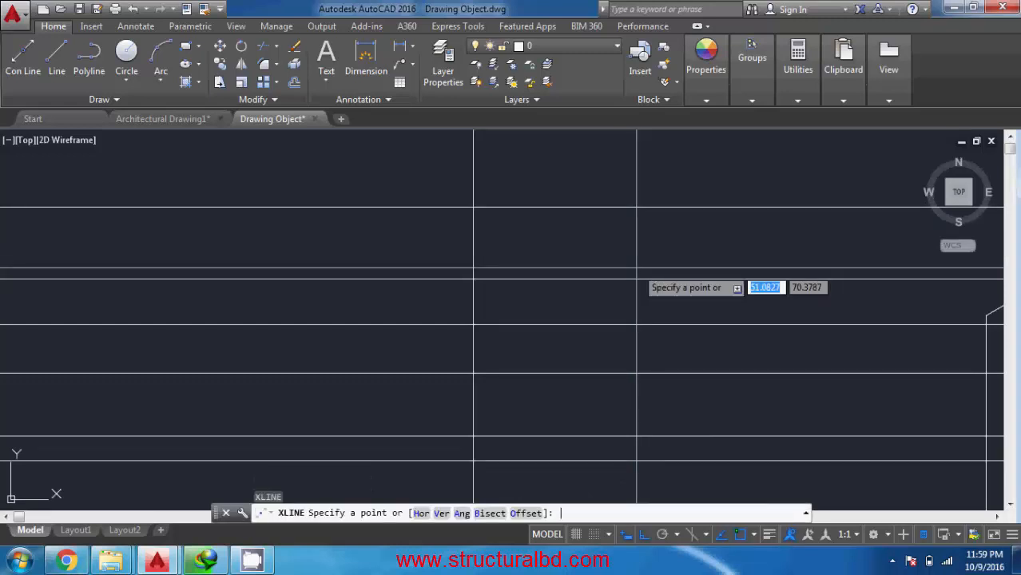
key(Return)
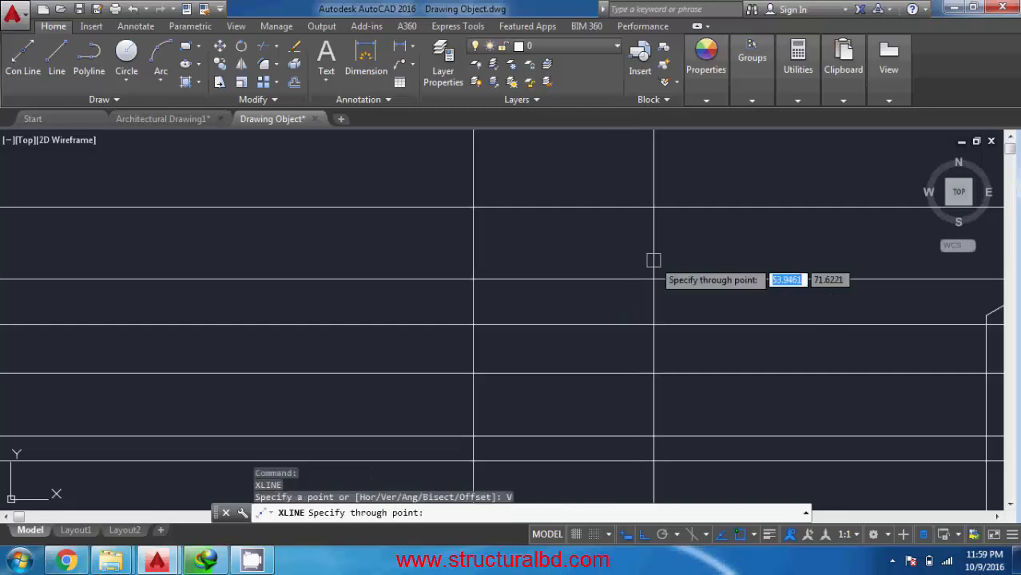
middle_drag(654, 261, 620, 375)
click(594, 248)
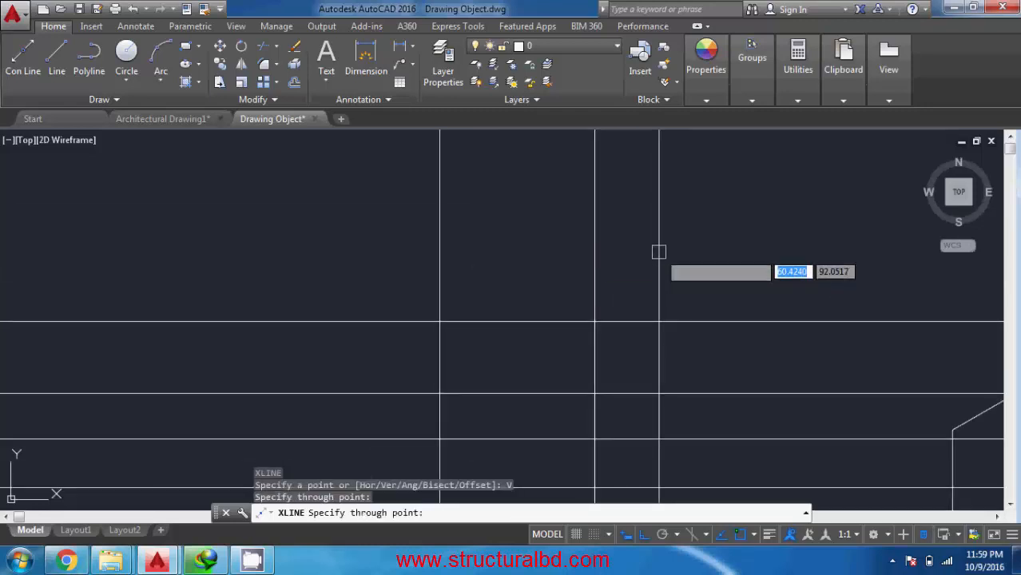
click(658, 251)
click(759, 252)
click(864, 250)
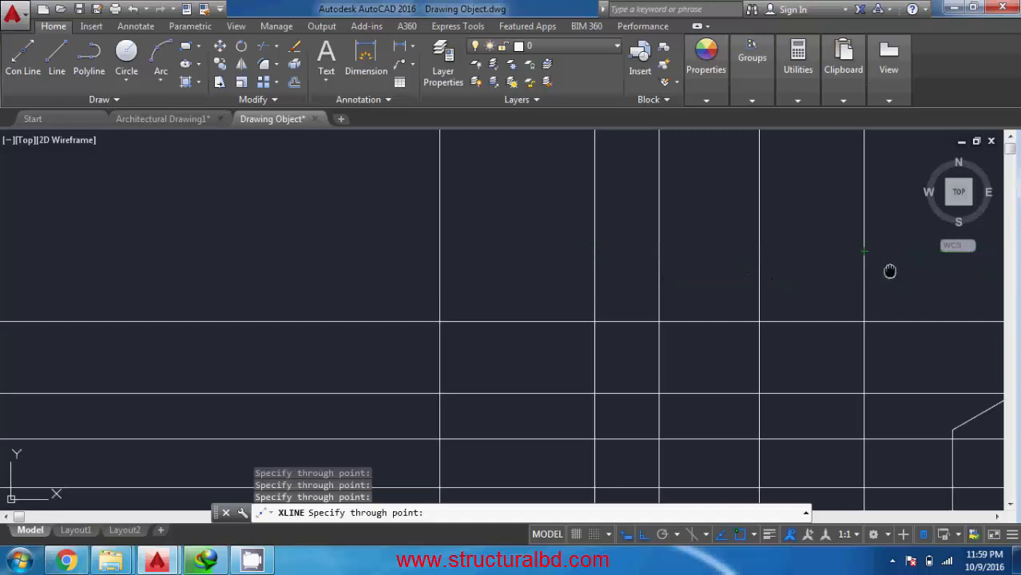
middle_drag(889, 271, 626, 307)
click(702, 276)
click(770, 277)
middle_drag(777, 279, 563, 278)
click(688, 276)
click(785, 277)
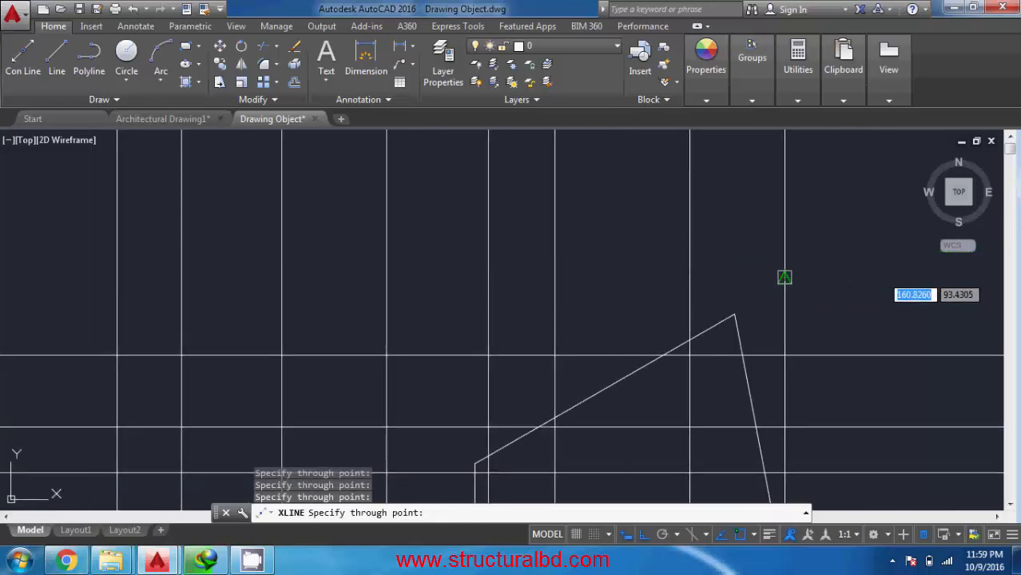
key(Escape)
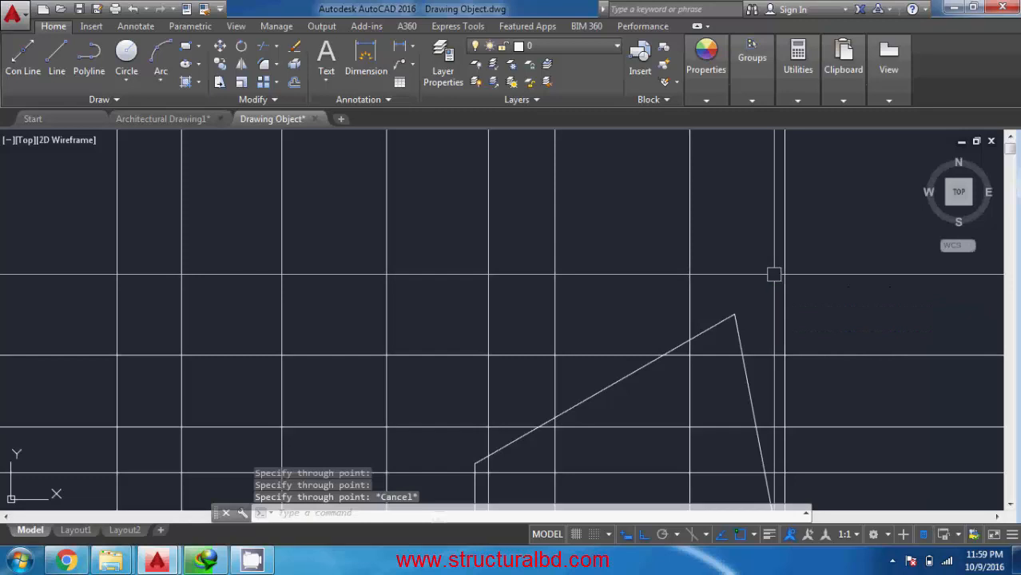
- Draw five parallel construction lines at a 25° angle across the upper right of the grid, using the Ang option of XLINE
key(Return)
middle_drag(755, 292, 641, 259)
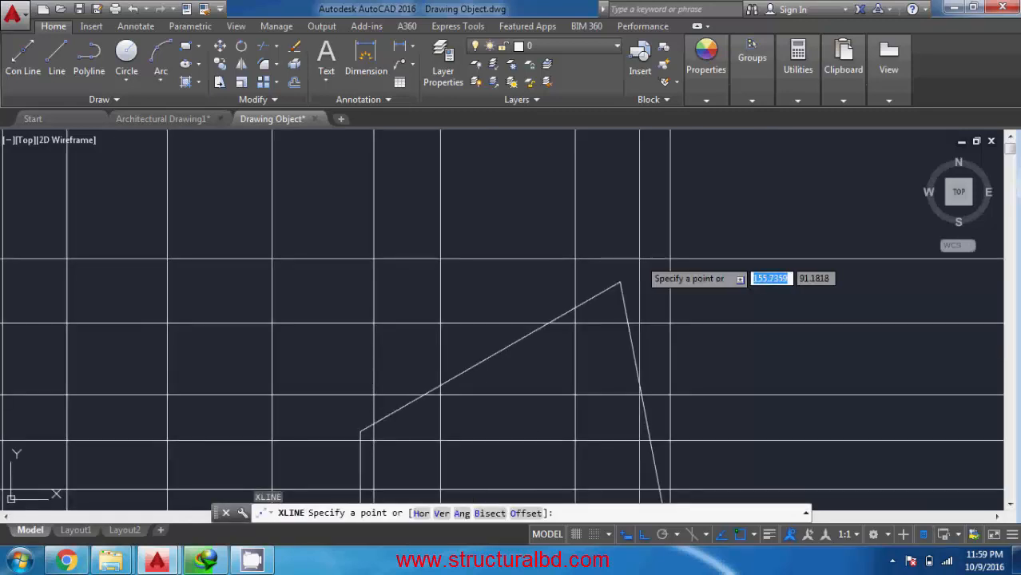
key(Return)
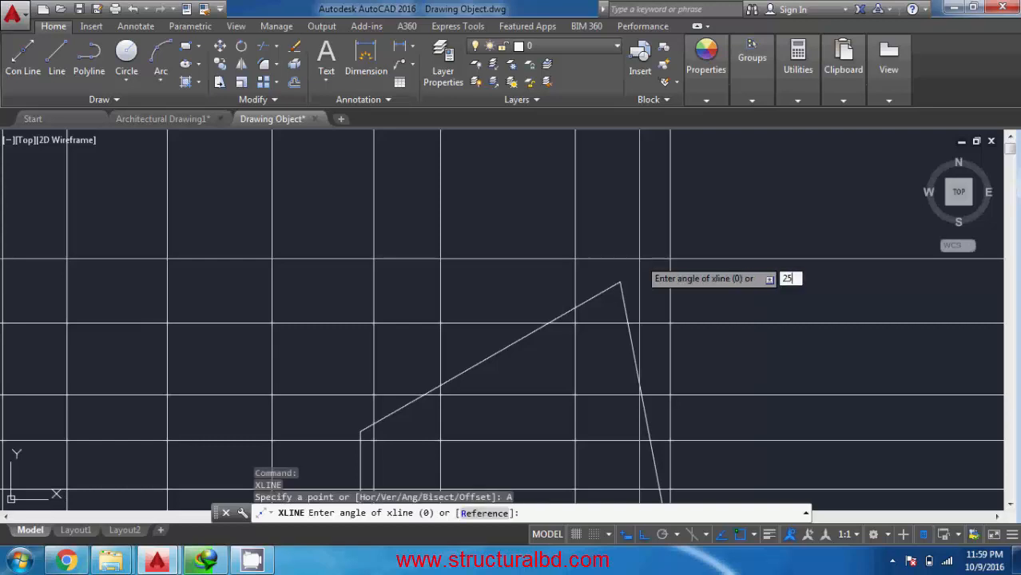
key(Return)
middle_drag(795, 264, 573, 339)
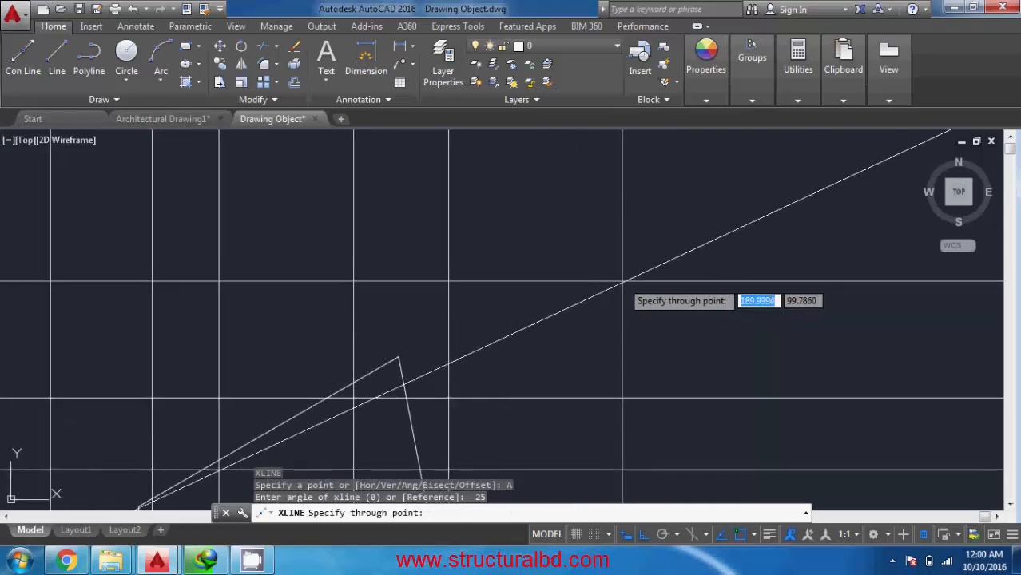
click(593, 211)
click(652, 264)
click(720, 312)
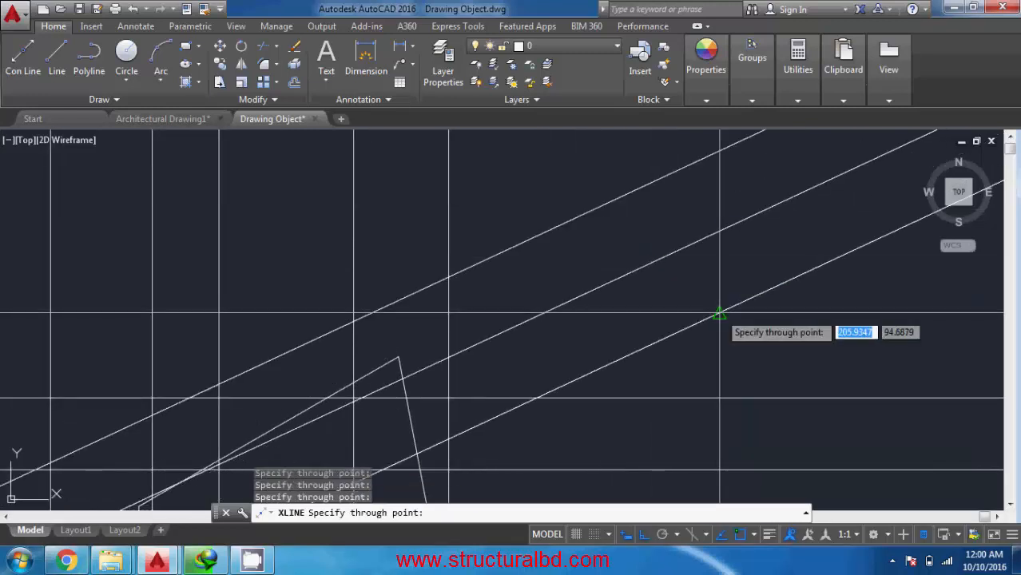
click(812, 353)
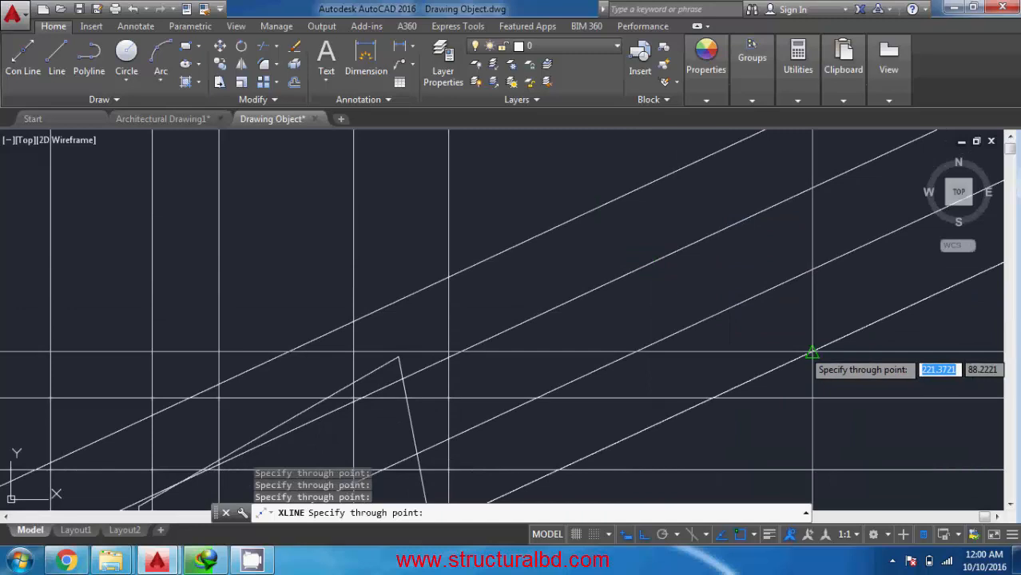
click(560, 140)
middle_drag(573, 182, 617, 282)
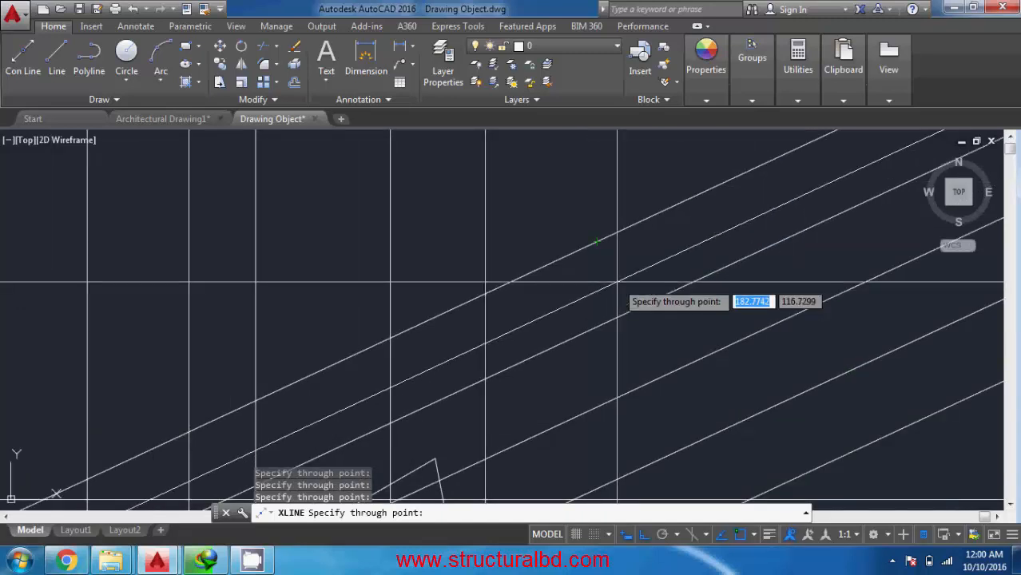
key(Return)
- Draw a six-segment freehand polyline with Ortho off in the empty area right of the separate 30° line, ending at its start point
middle_drag(587, 345, 604, 291)
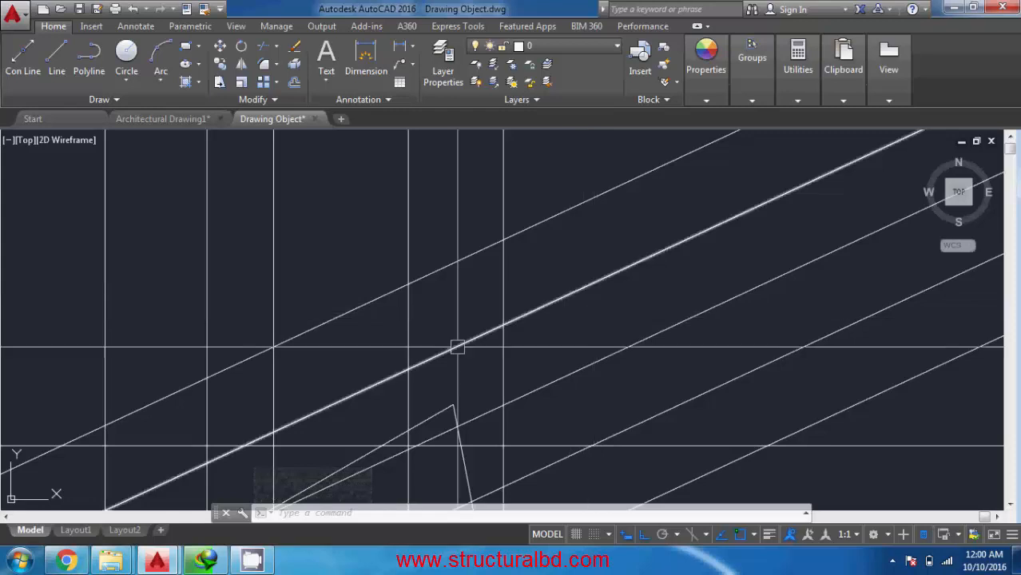
middle_drag(428, 336, 561, 336)
scroll(556, 336, down, 1)
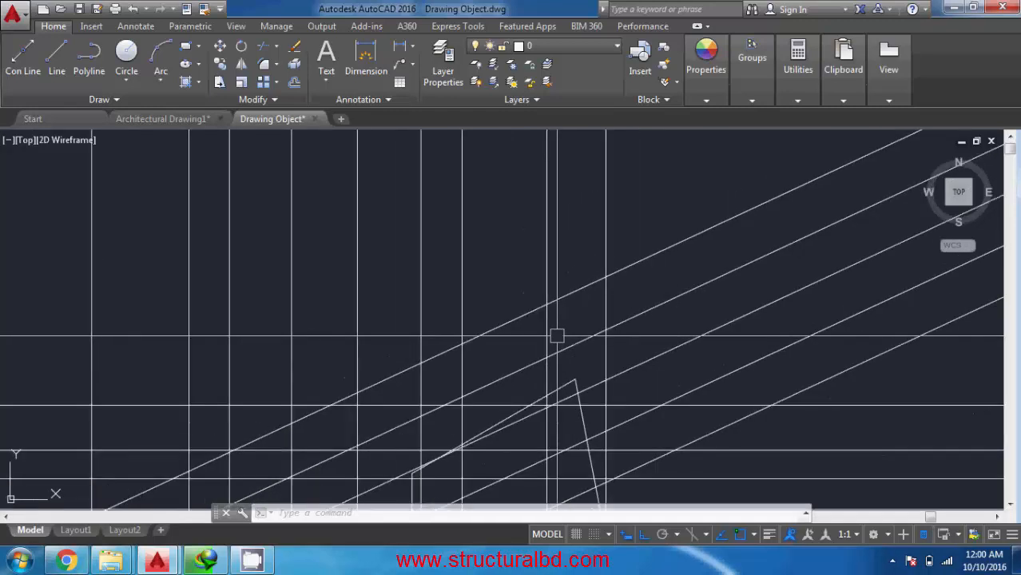
click(92, 62)
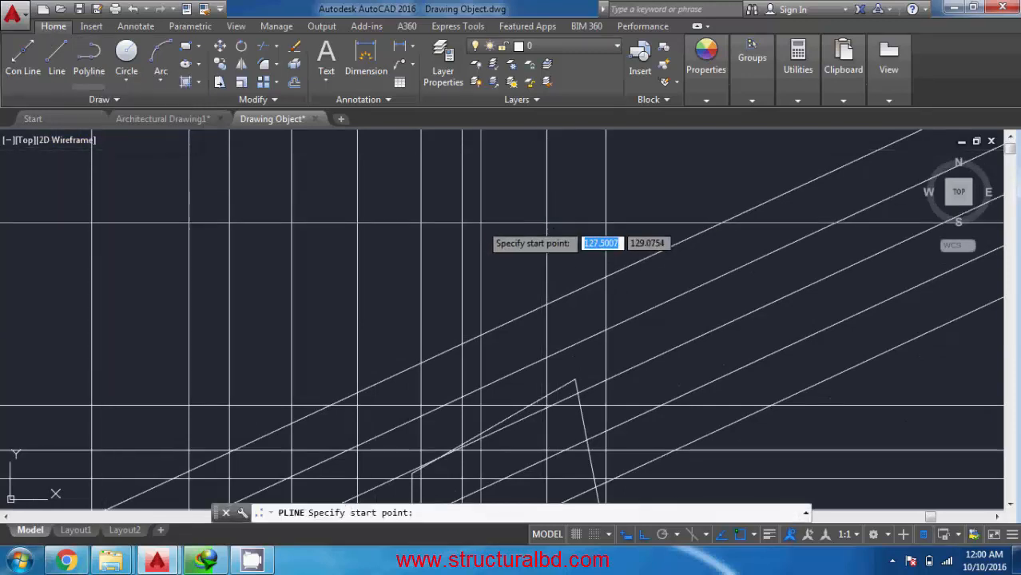
scroll(487, 230, down, 3)
middle_drag(597, 271, 603, 295)
scroll(603, 296, up, 4)
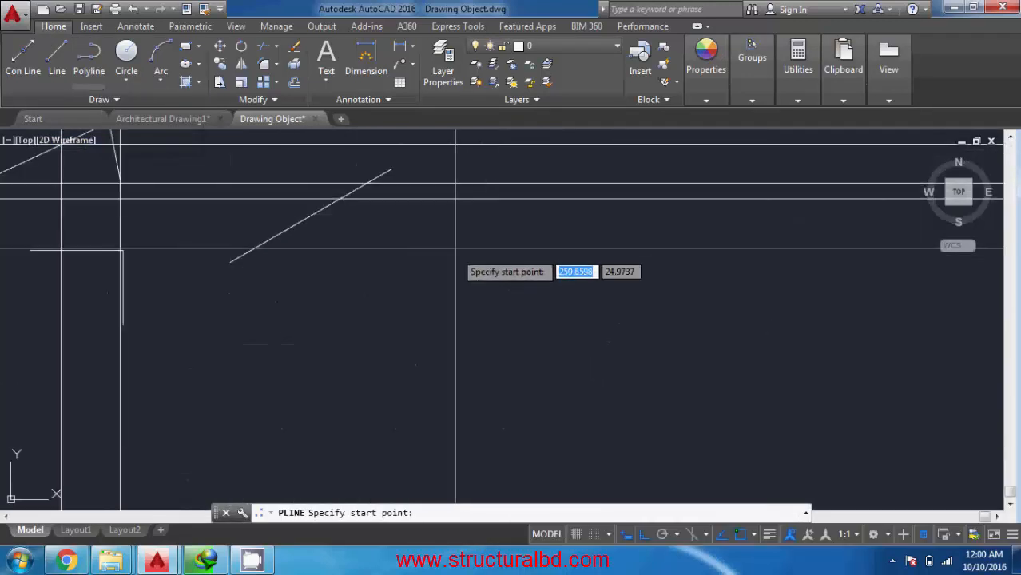
click(429, 330)
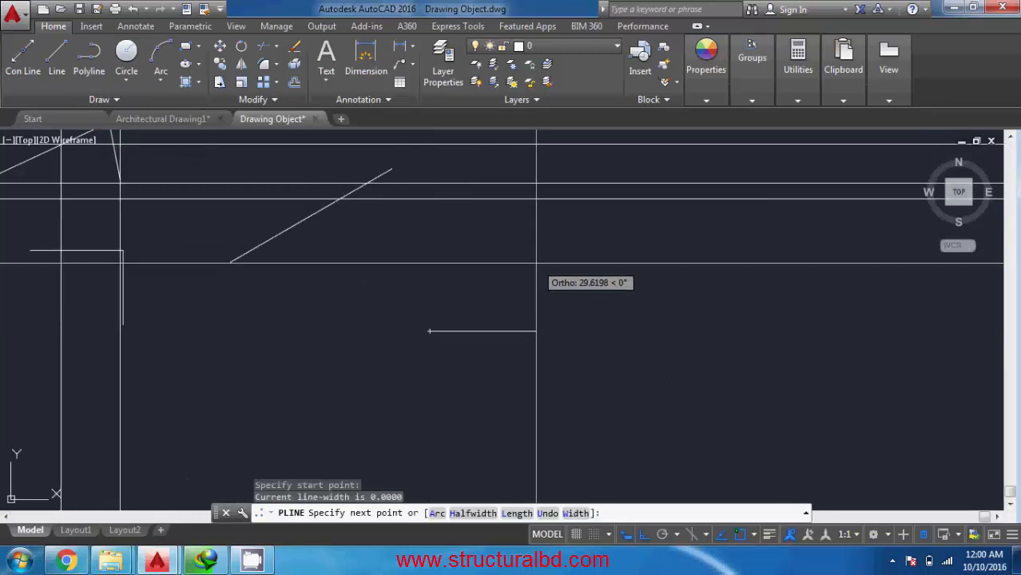
click(644, 535)
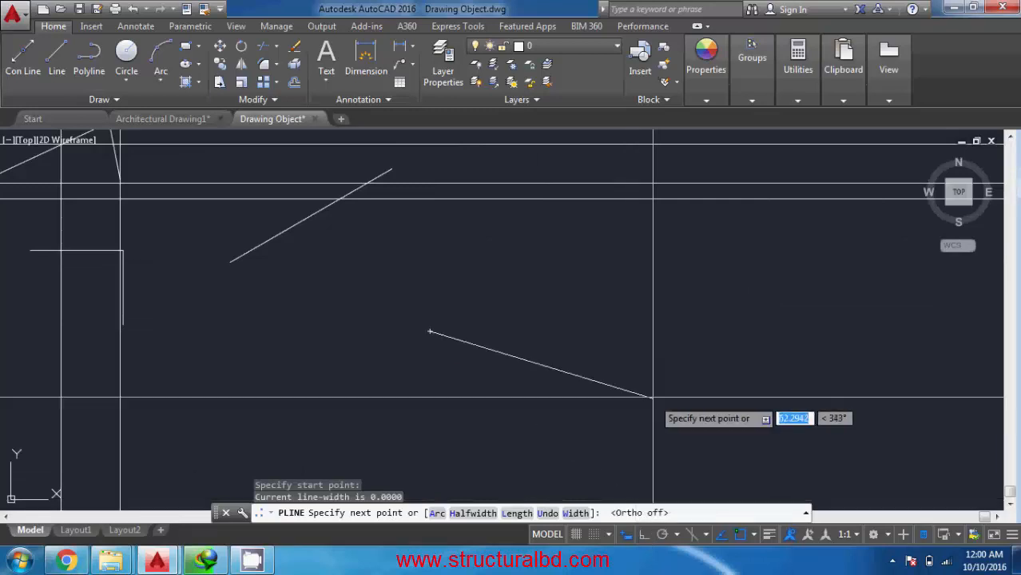
click(573, 254)
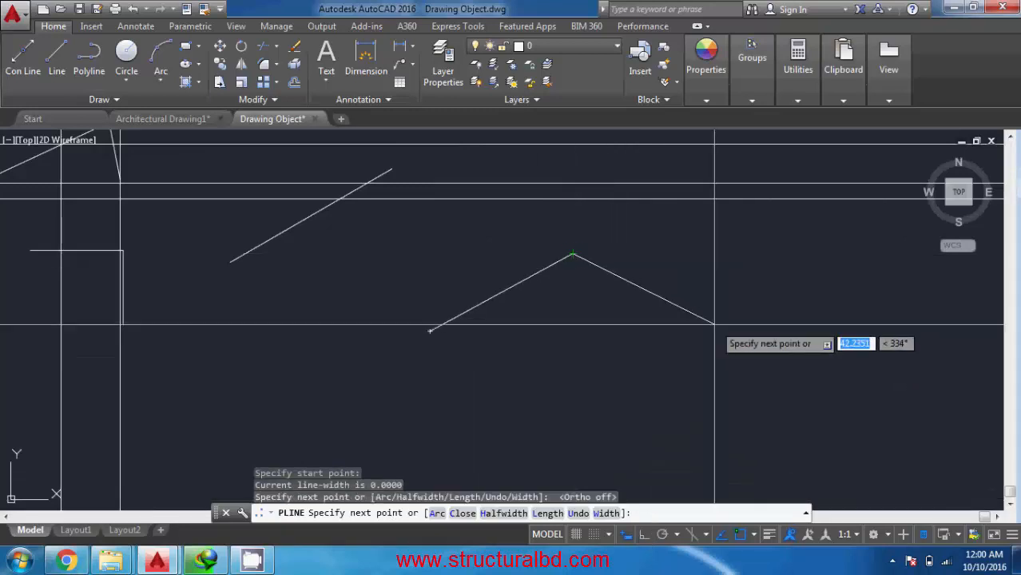
click(714, 324)
click(646, 454)
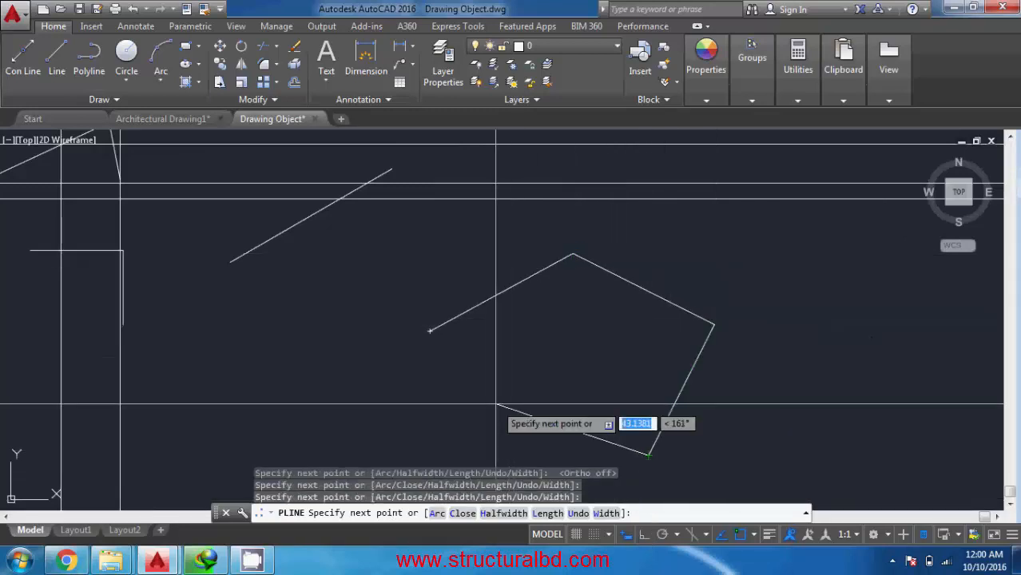
click(495, 404)
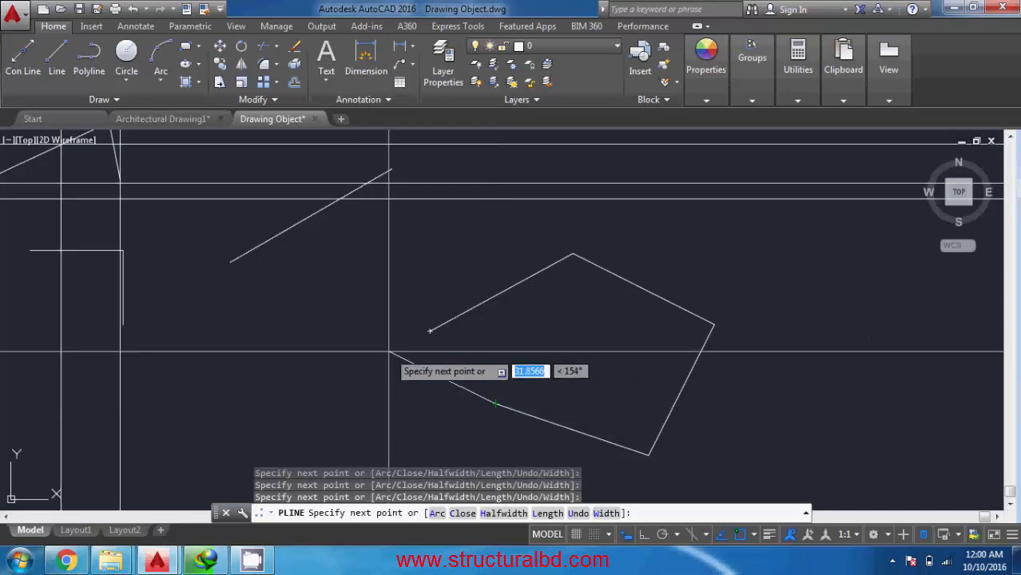
click(391, 351)
click(429, 330)
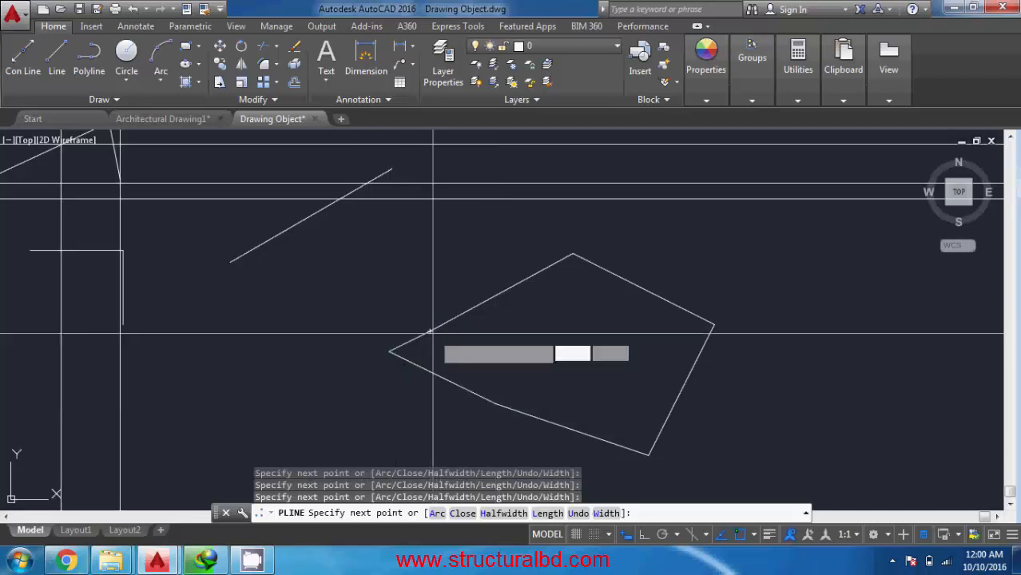
key(Return)
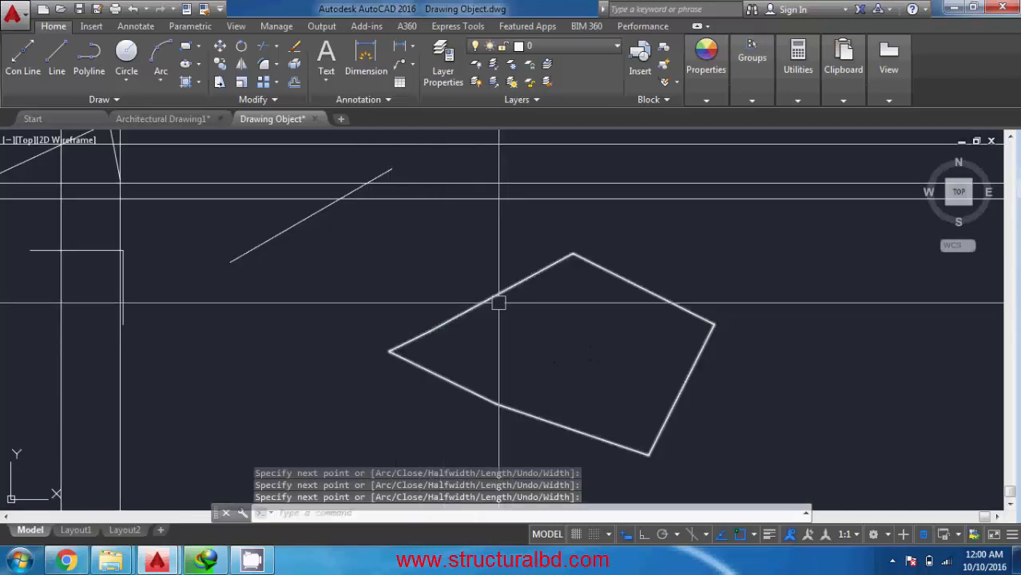
- Select the polyline to check that its segments form a single object, and clear the selection
click(501, 298)
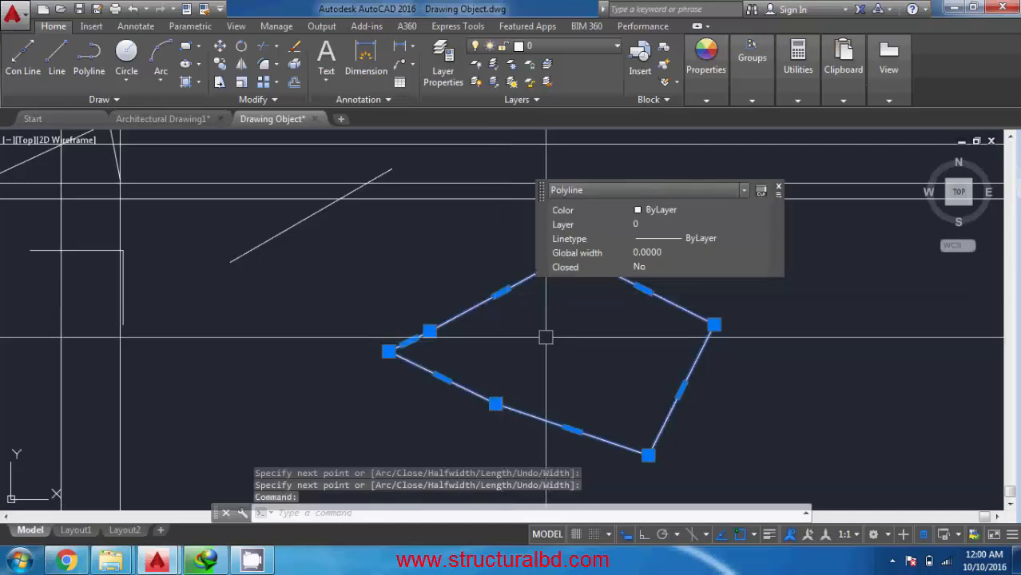
key(Escape)
click(502, 292)
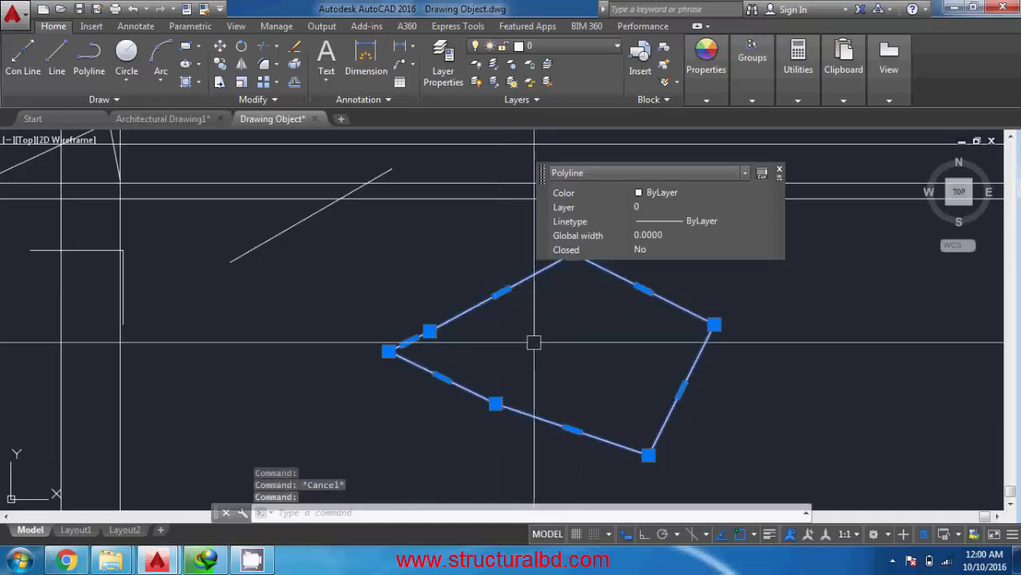
key(Escape)
middle_drag(501, 333, 504, 332)
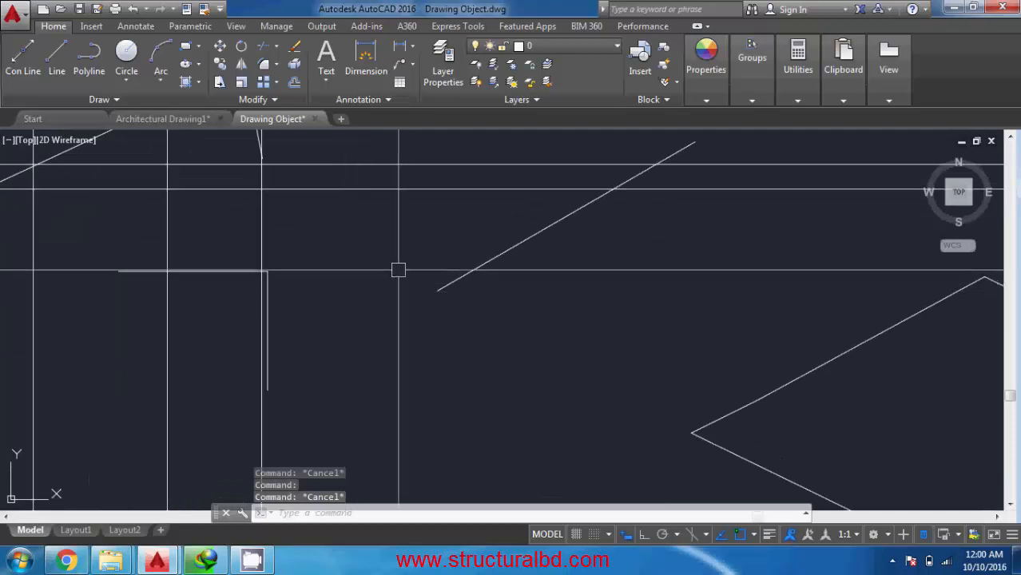
scroll(296, 272, down, 1)
middle_drag(606, 384, 502, 367)
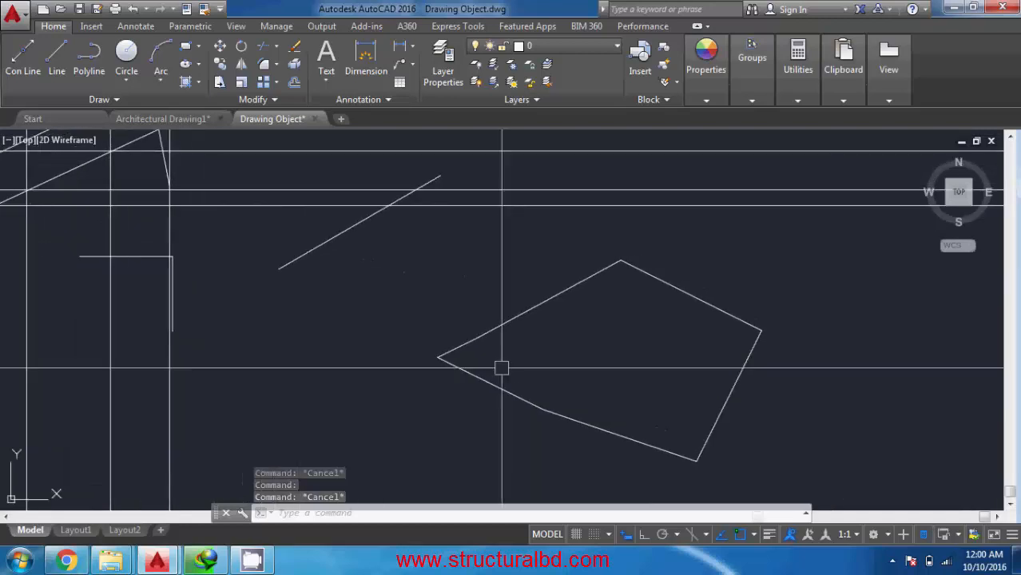
click(588, 328)
click(536, 291)
key(Escape)
- Draw an open three-segment freehand polyline in the empty area right of the closed polyline
middle_drag(701, 365, 611, 339)
click(99, 64)
middle_drag(708, 339, 558, 283)
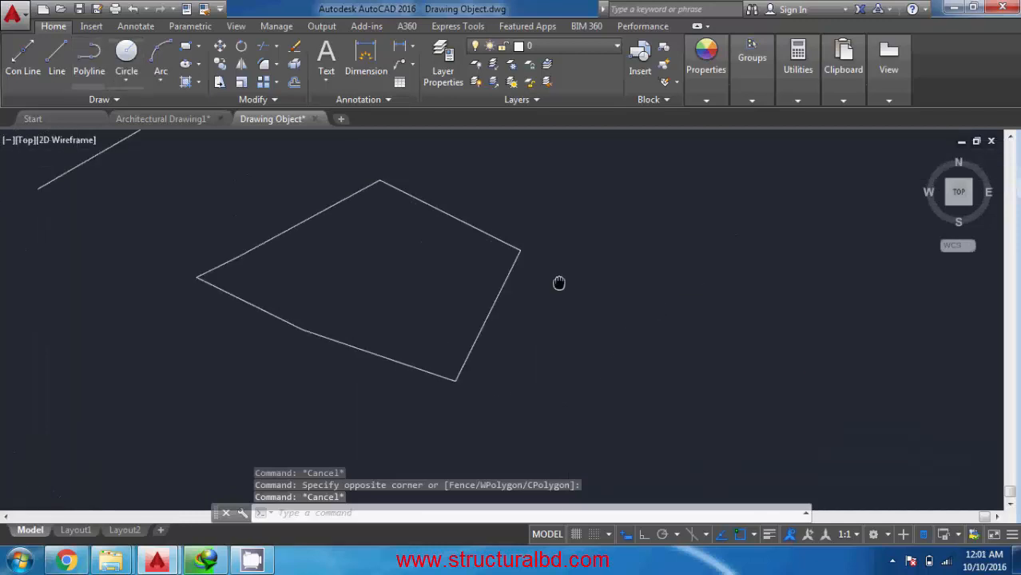
click(649, 270)
click(858, 364)
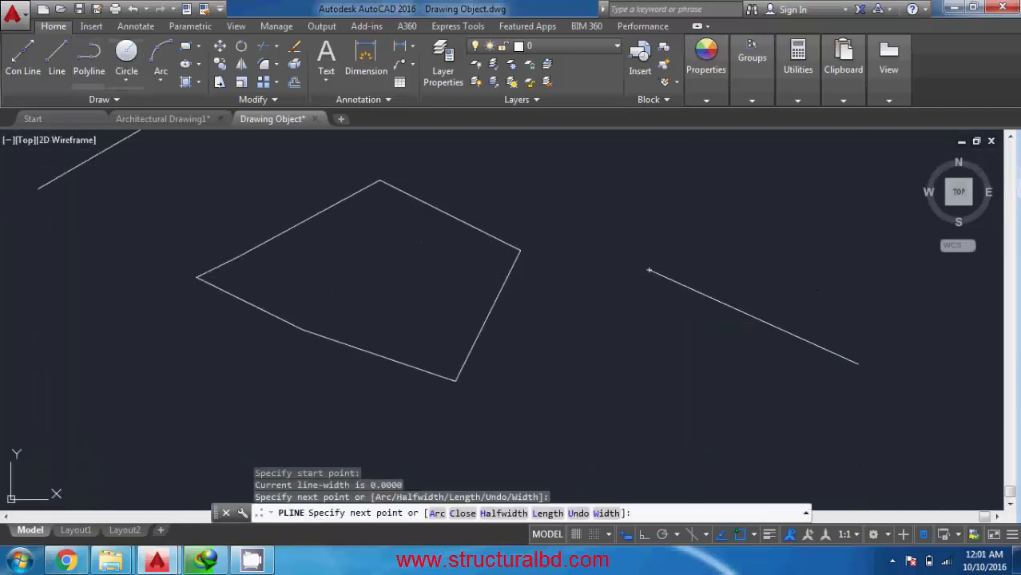
click(692, 439)
click(625, 364)
key(Escape)
- Select the new open polyline to check that its segments form one object, and clear the selection
drag(734, 328, 700, 263)
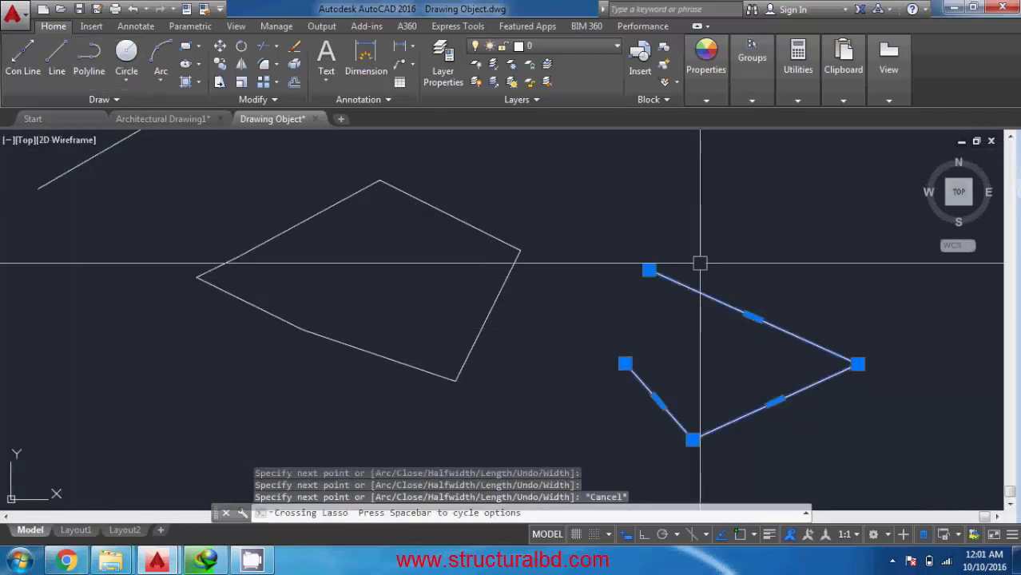
key(Escape)
click(700, 292)
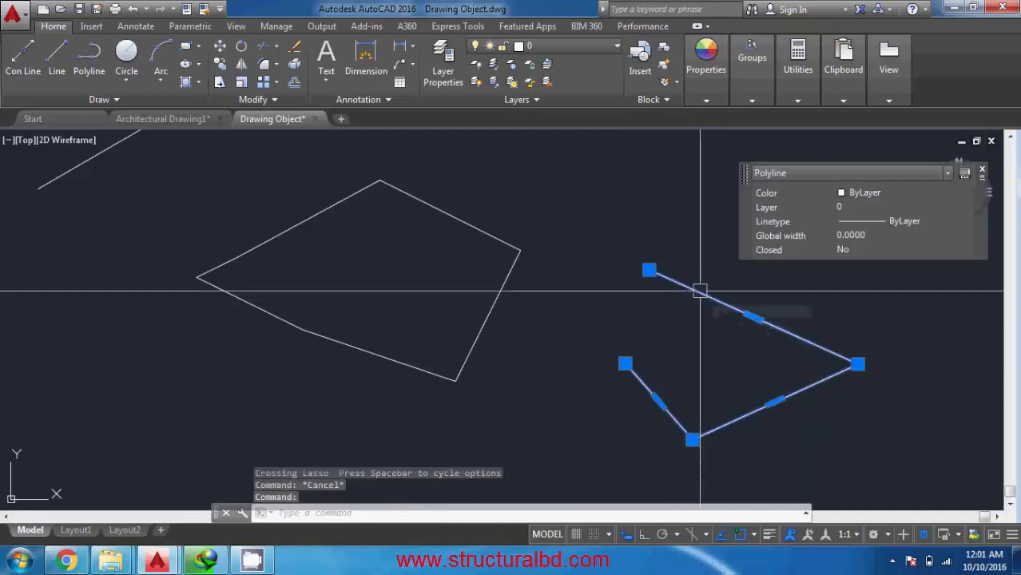
key(Escape)
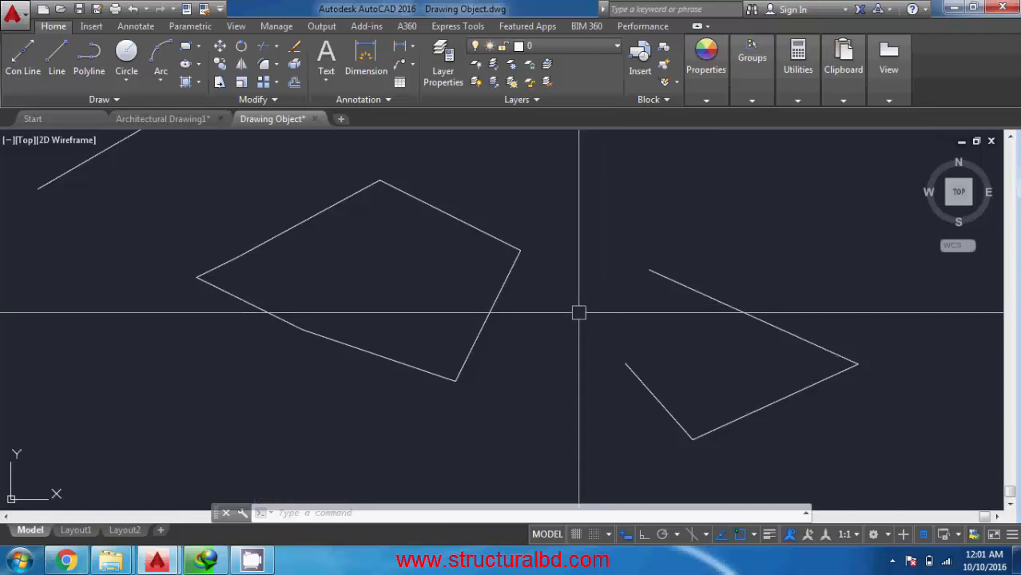
- Draw a single-segment, nearly horizontal tapered polyline up and right of the open polyline, with starting width 0 and ending width 2
middle_drag(579, 310, 497, 348)
middle_drag(329, 319, 343, 350)
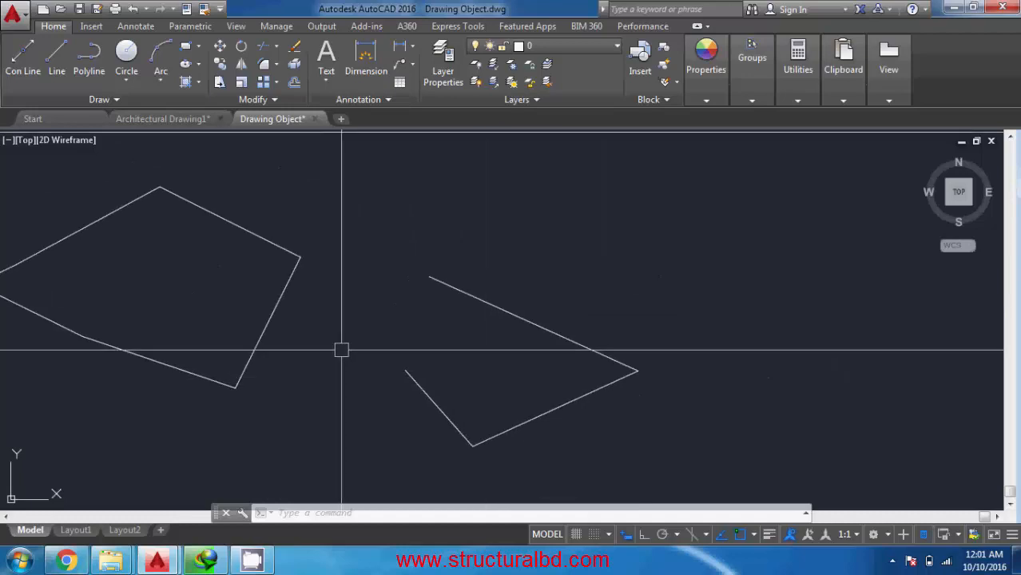
middle_drag(542, 343, 446, 317)
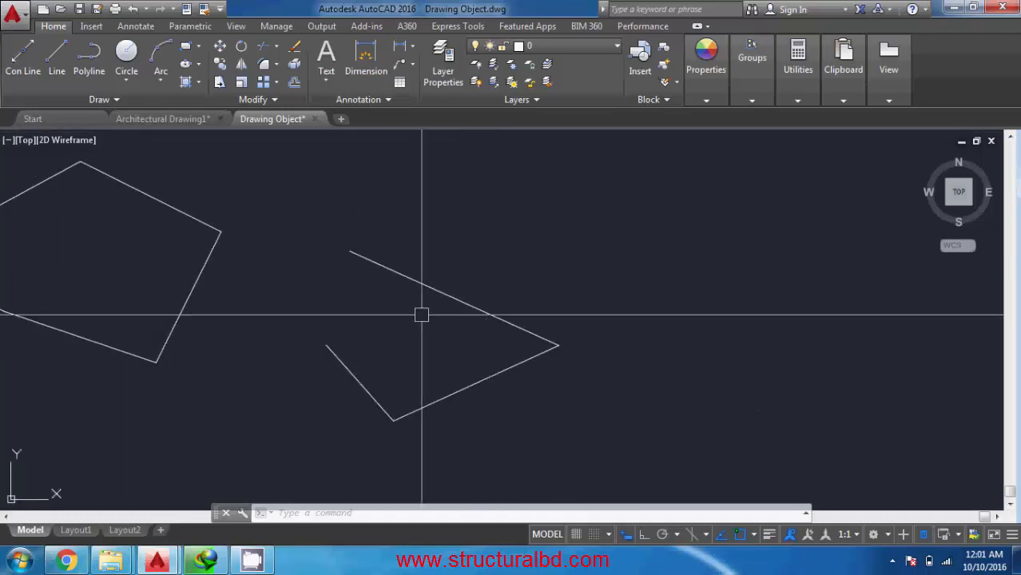
click(91, 59)
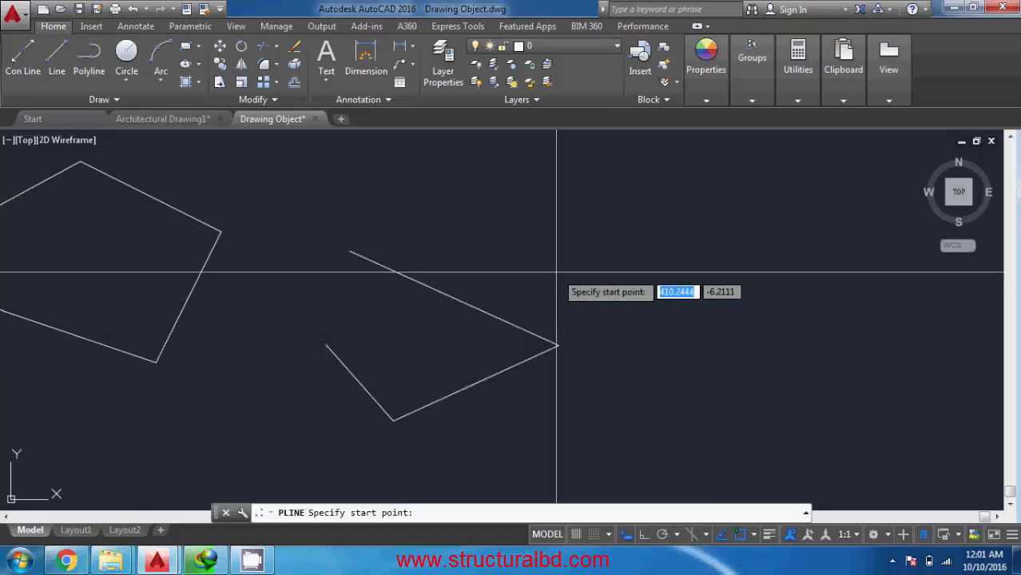
click(532, 236)
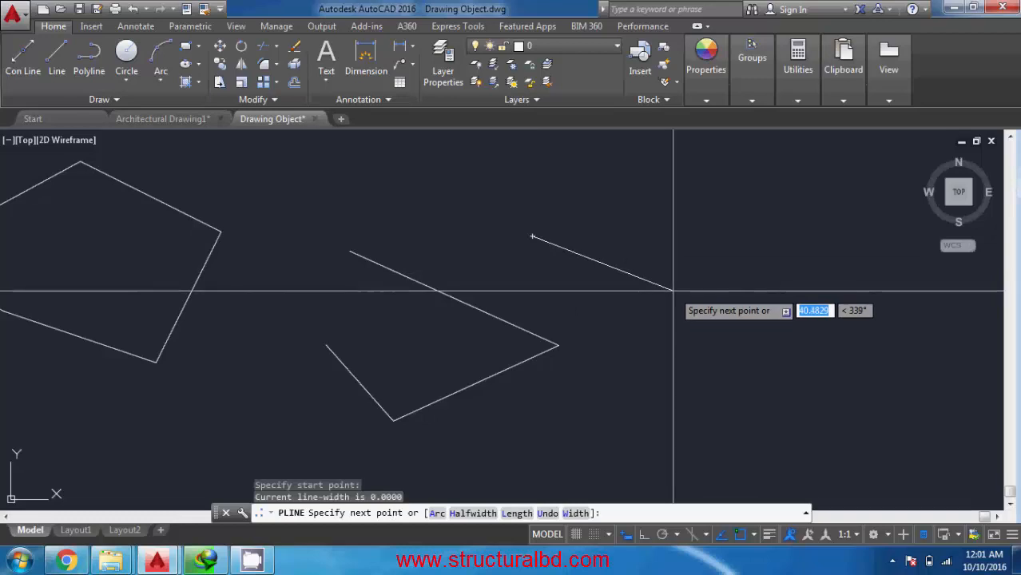
key(Return)
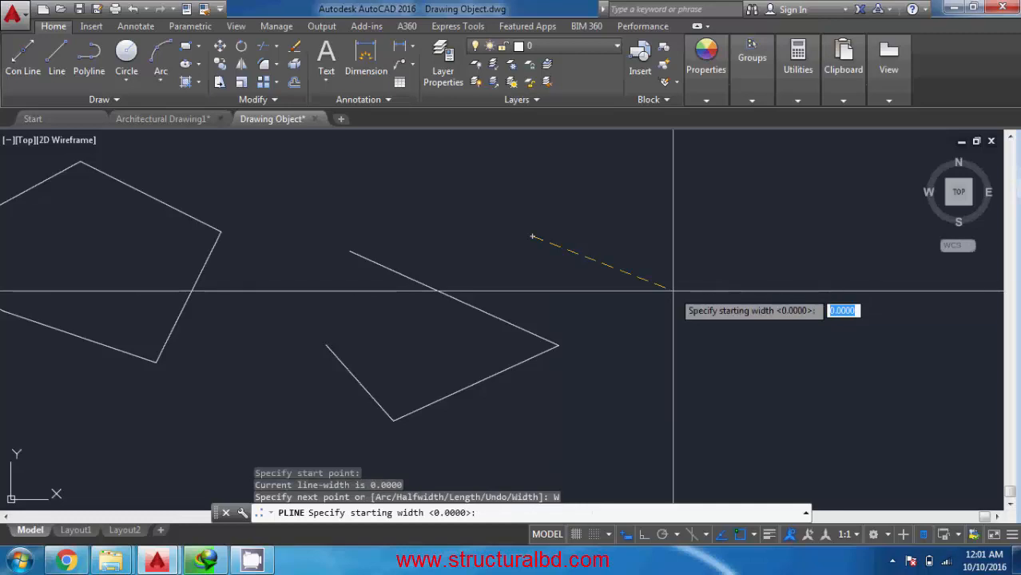
key(Return)
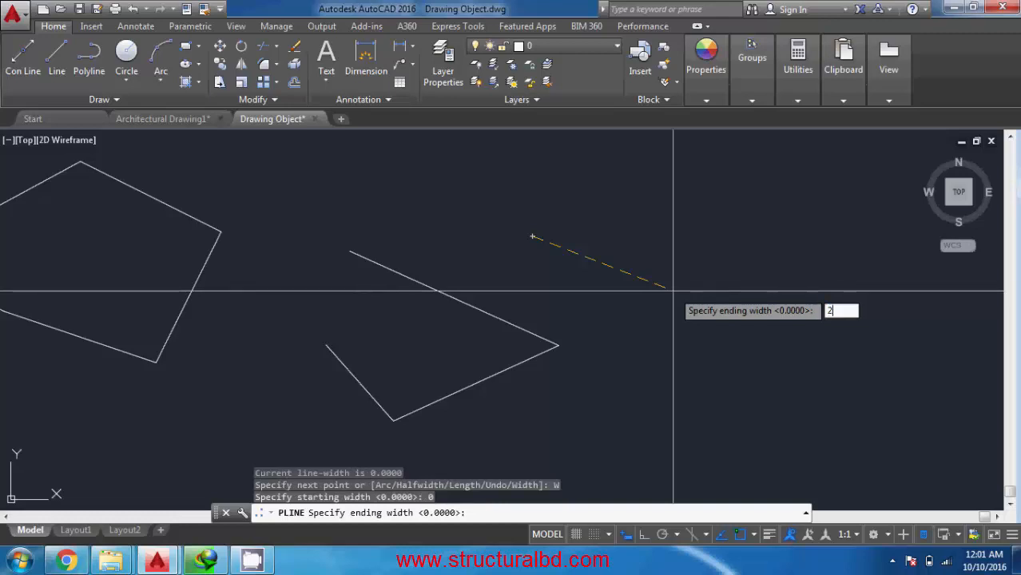
text(2)
key(Return)
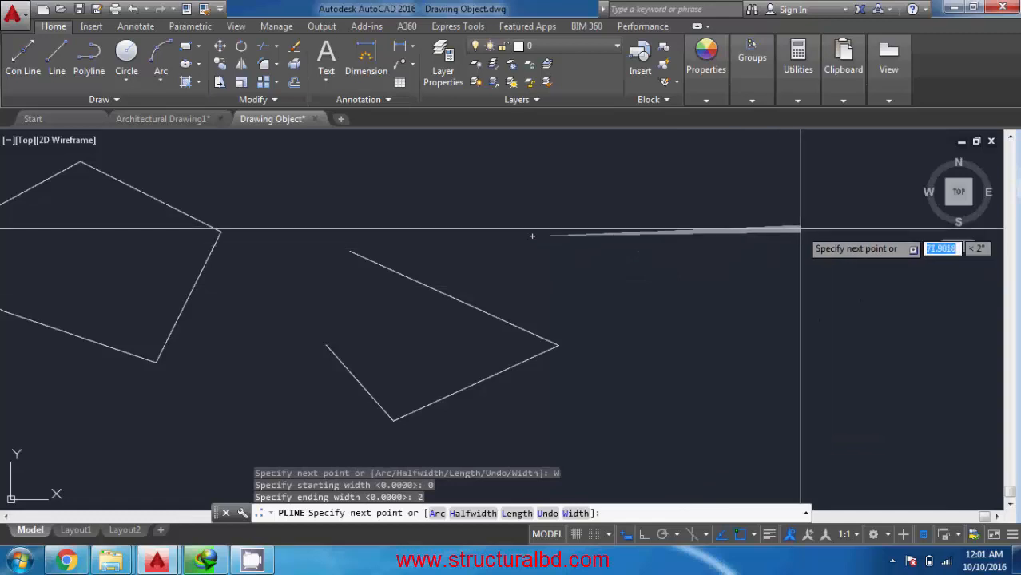
click(835, 221)
scroll(838, 218, up, 4)
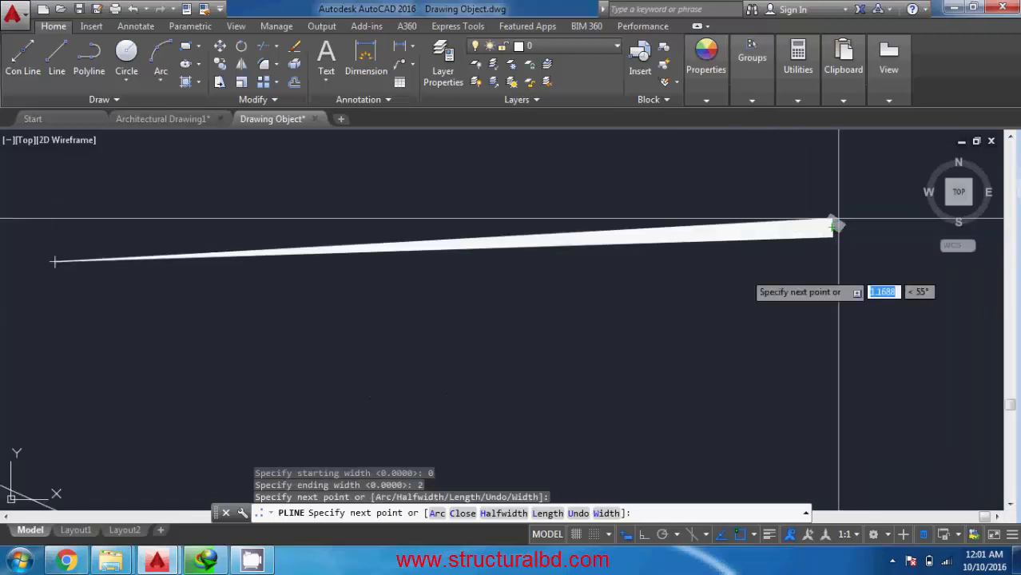
middle_drag(597, 309, 734, 313)
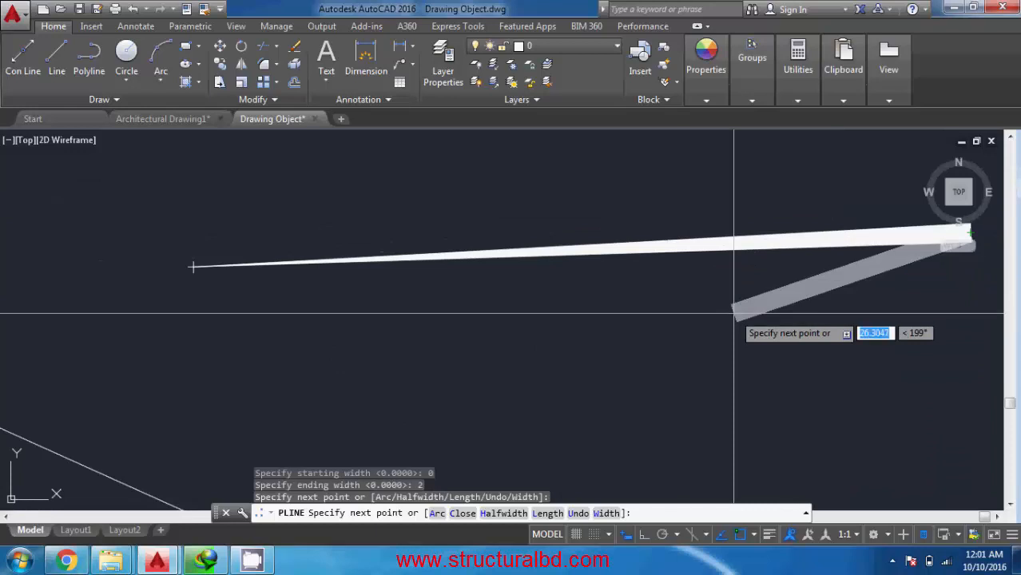
middle_drag(731, 310, 501, 305)
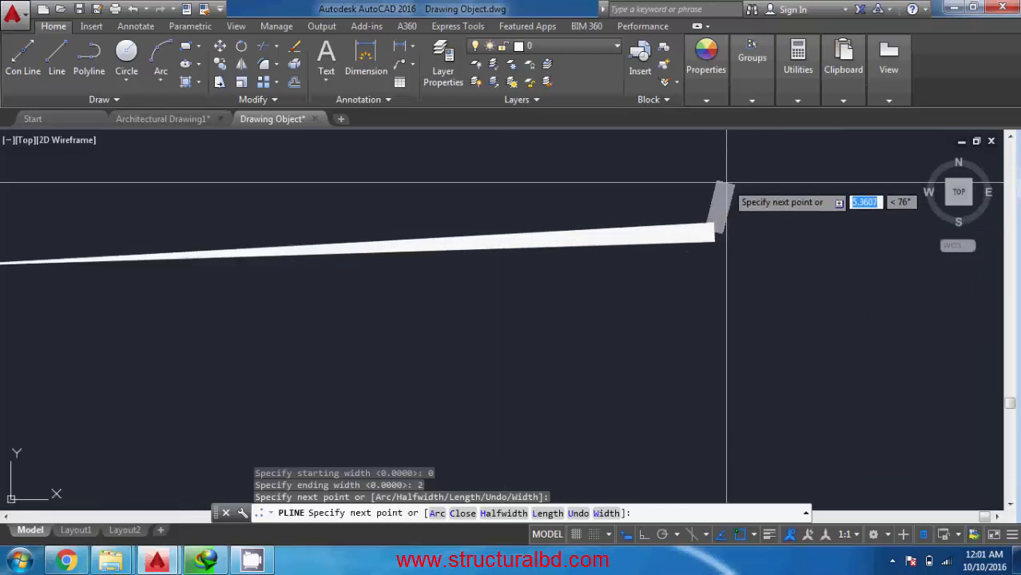
right_click(738, 233)
click(773, 242)
- Draw an open three-segment polyline below the wide half of the tapered one, with starting and ending widths set to 0
middle_drag(713, 290, 873, 276)
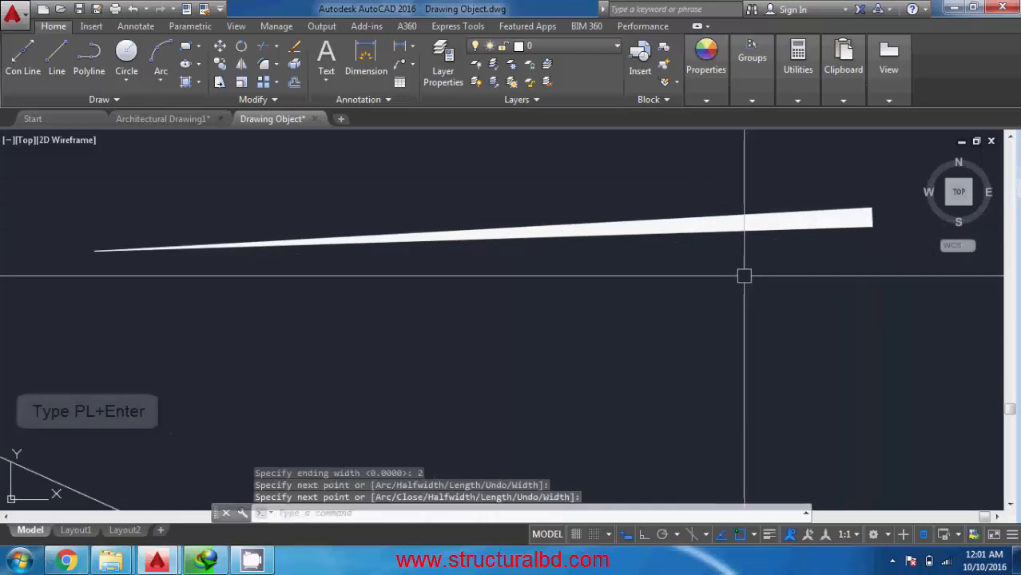
text(PL)
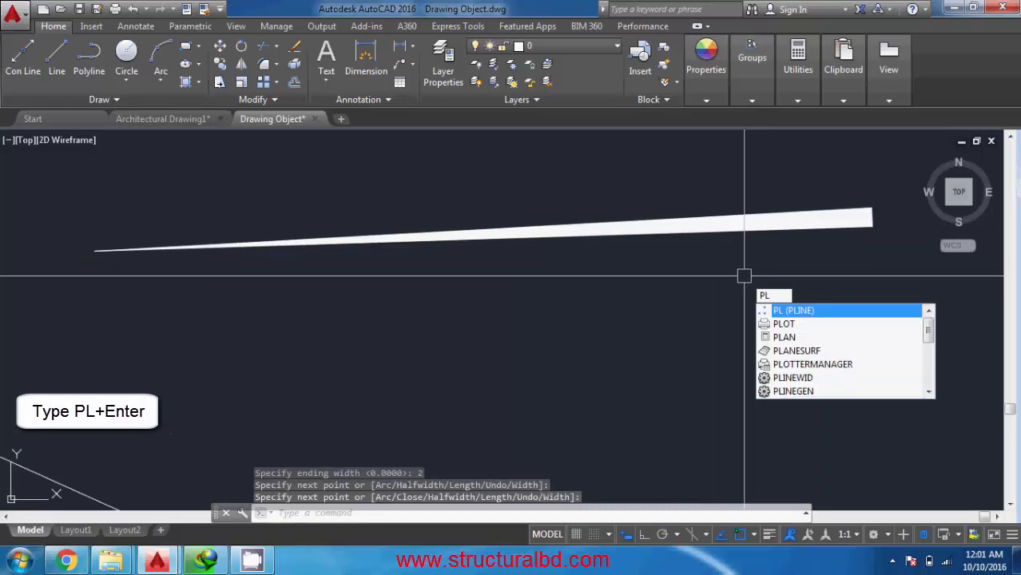
key(Return)
click(504, 329)
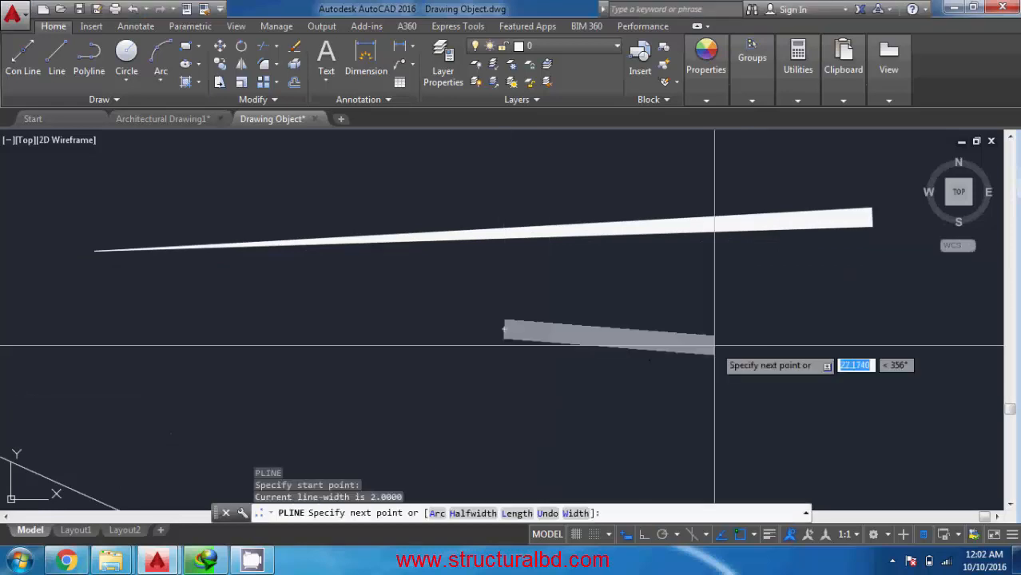
text(W)
key(Return)
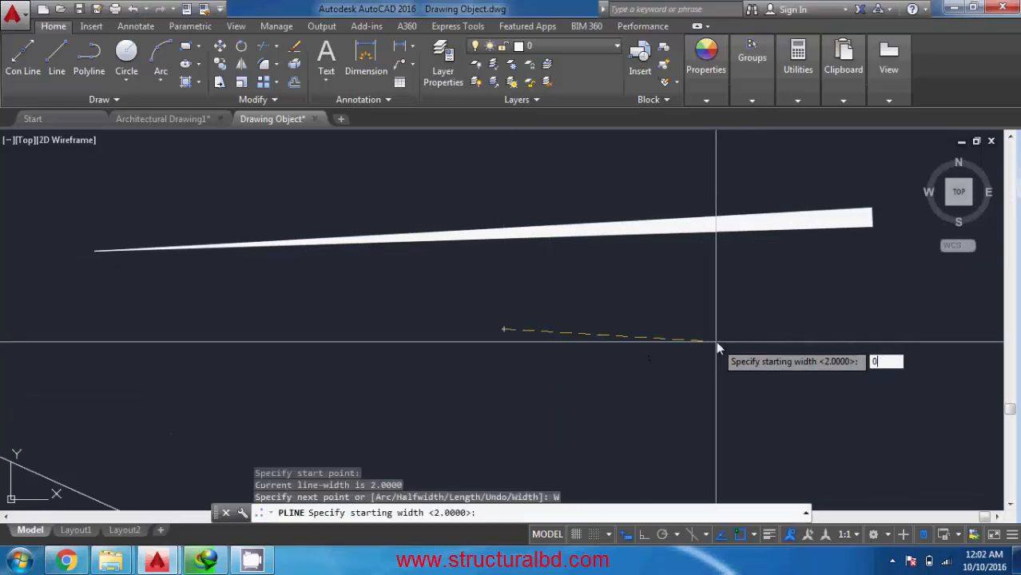
text(0)
key(Return)
text(0)
key(Return)
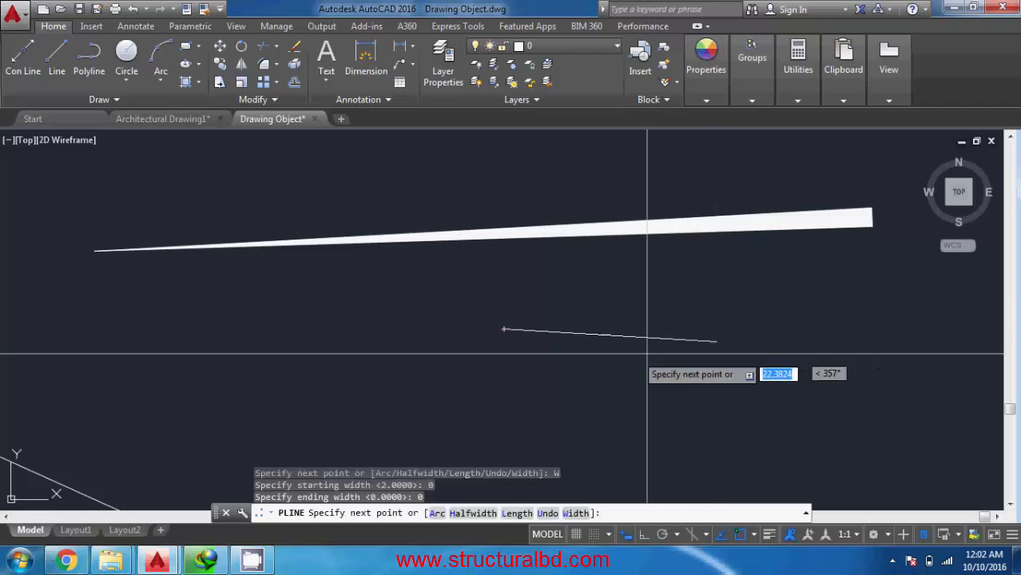
click(742, 294)
click(730, 370)
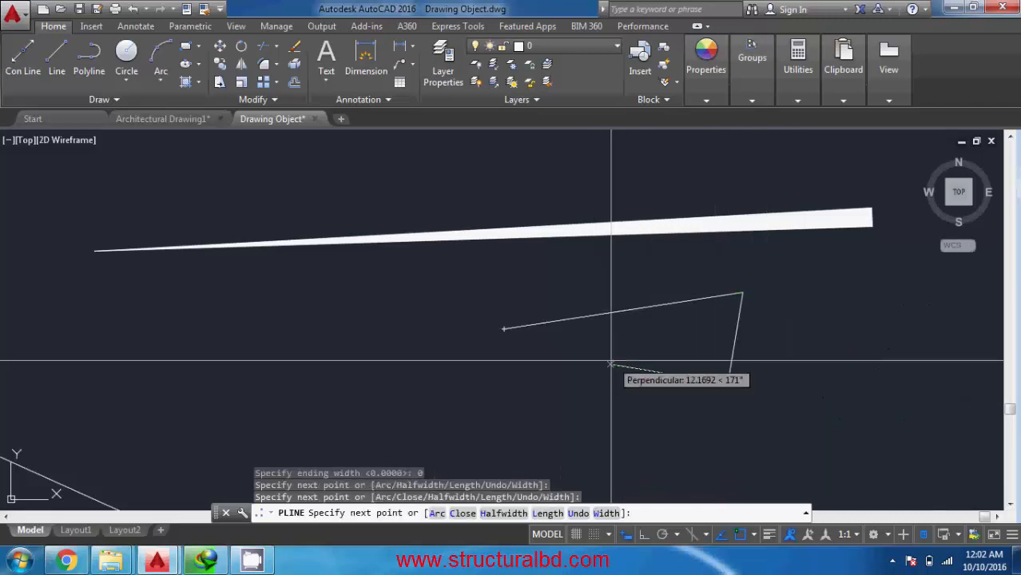
click(606, 365)
key(Escape)
- Draw a six-segment polyline with starting and ending width 2 below the tapered one, crossing itself near its end
middle_drag(505, 358, 533, 303)
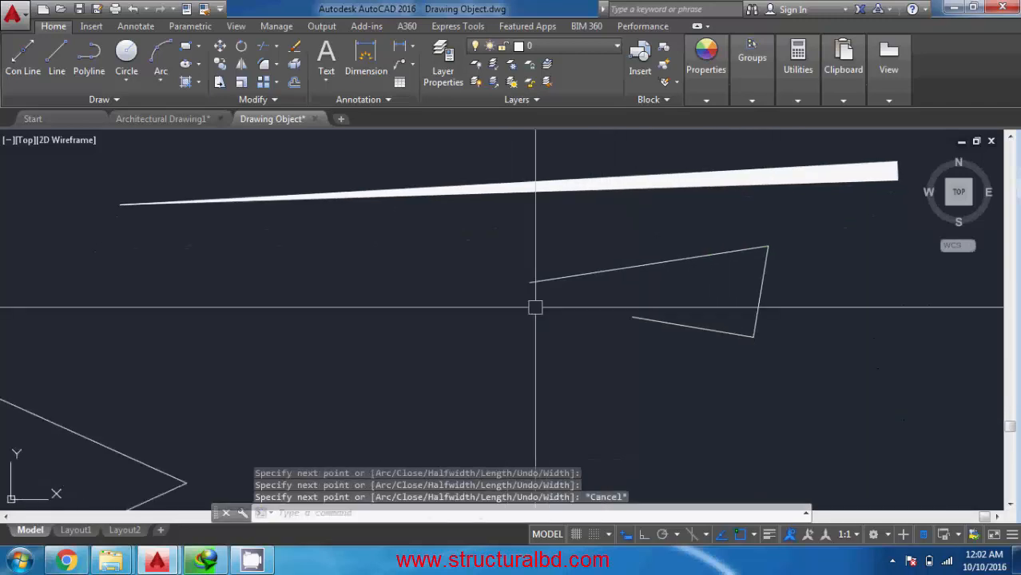
key(Return)
middle_drag(324, 327, 387, 338)
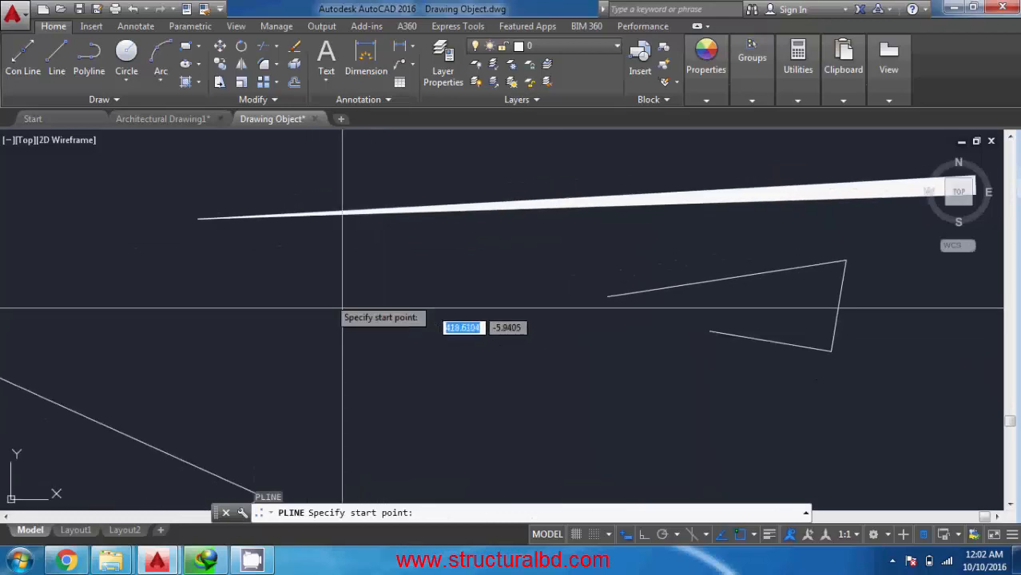
click(307, 289)
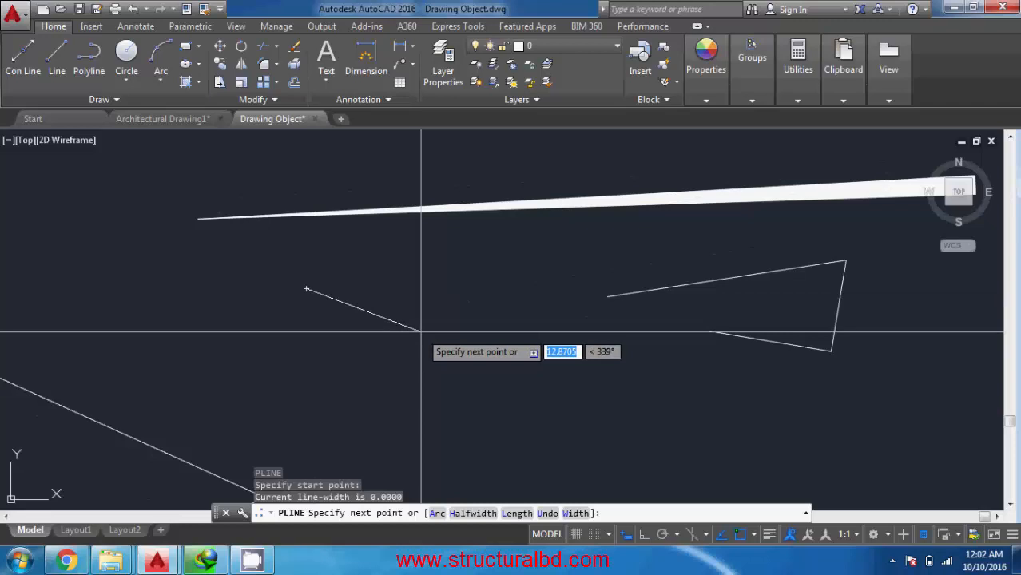
key(Return)
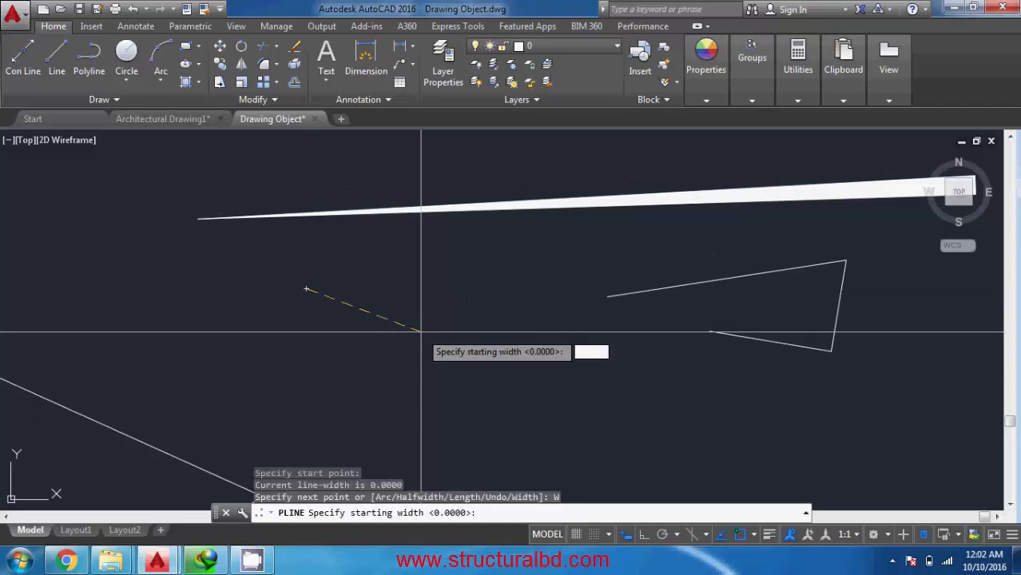
text(2)
key(Return)
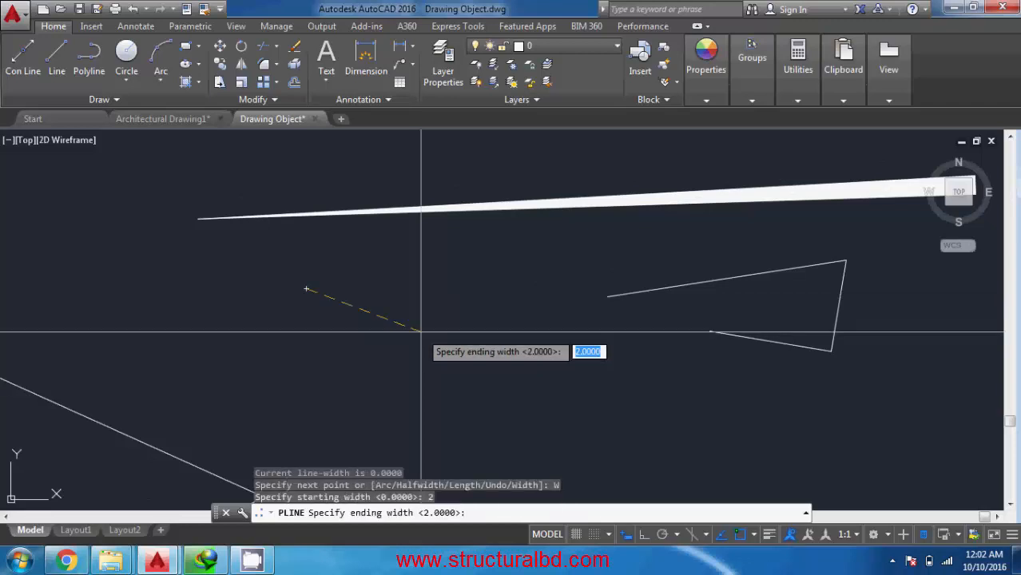
key(Return)
click(613, 357)
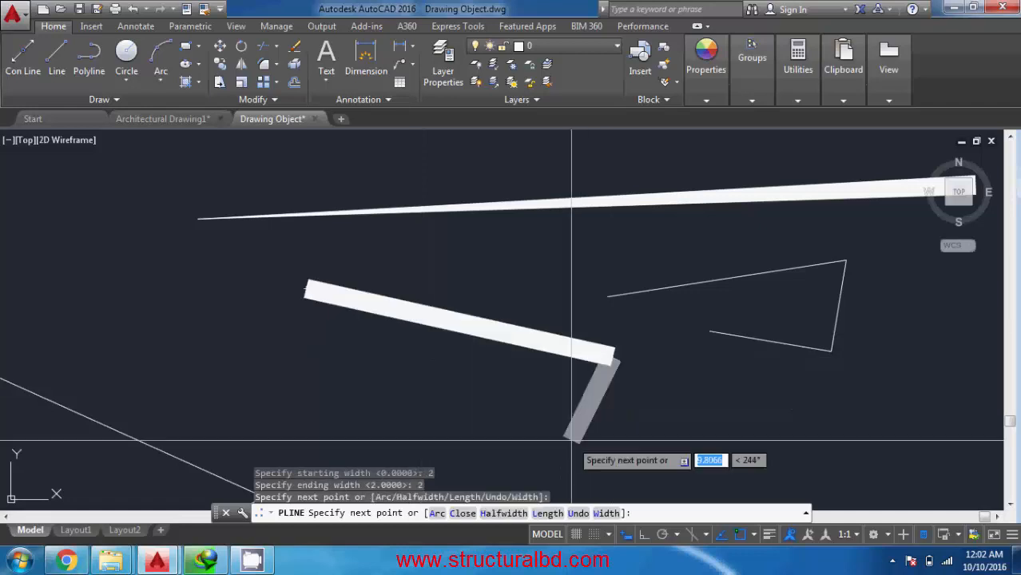
middle_drag(588, 444, 527, 287)
click(655, 411)
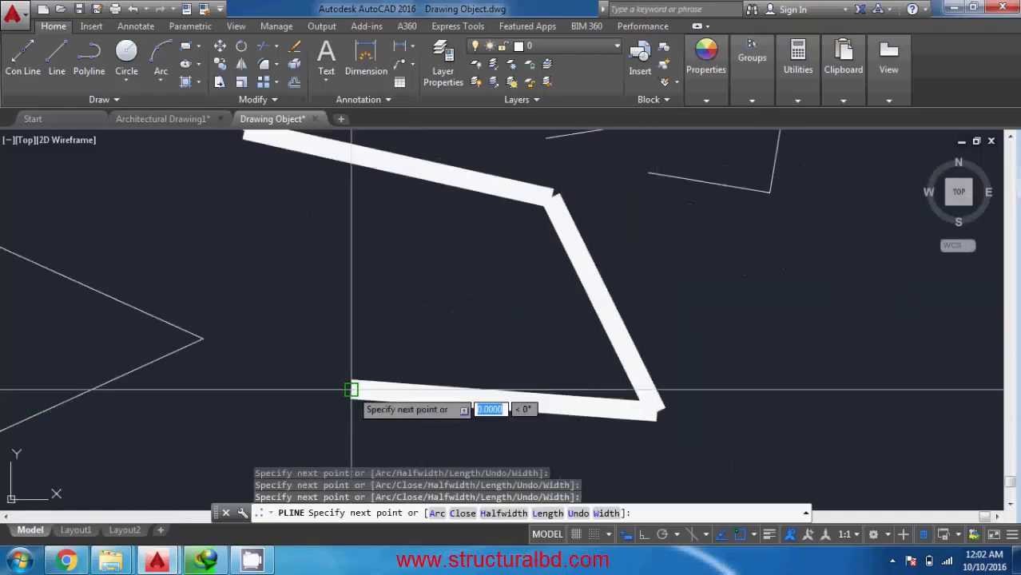
click(343, 386)
middle_drag(256, 259, 316, 374)
click(200, 247)
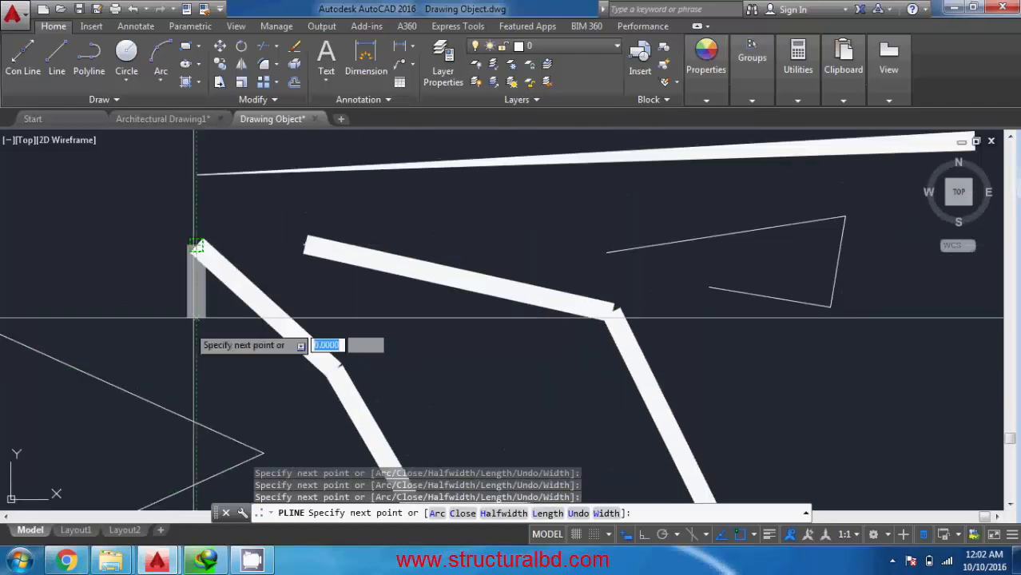
click(205, 358)
click(497, 341)
key(Escape)
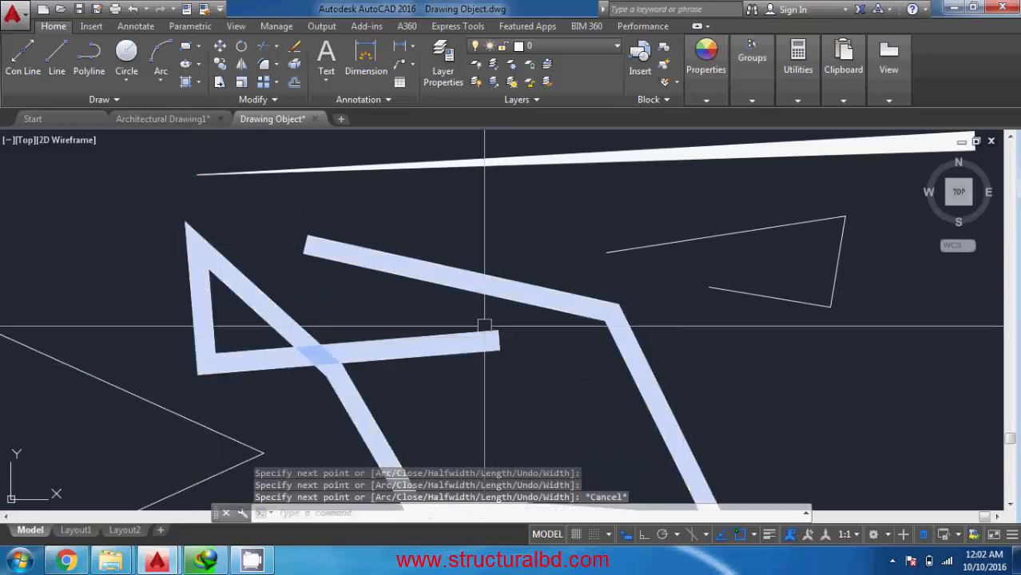
- Draw a two-segment polyline with starting and ending width 0, starting inside the thick polyline and extending beyond its right side
key(Return)
click(517, 432)
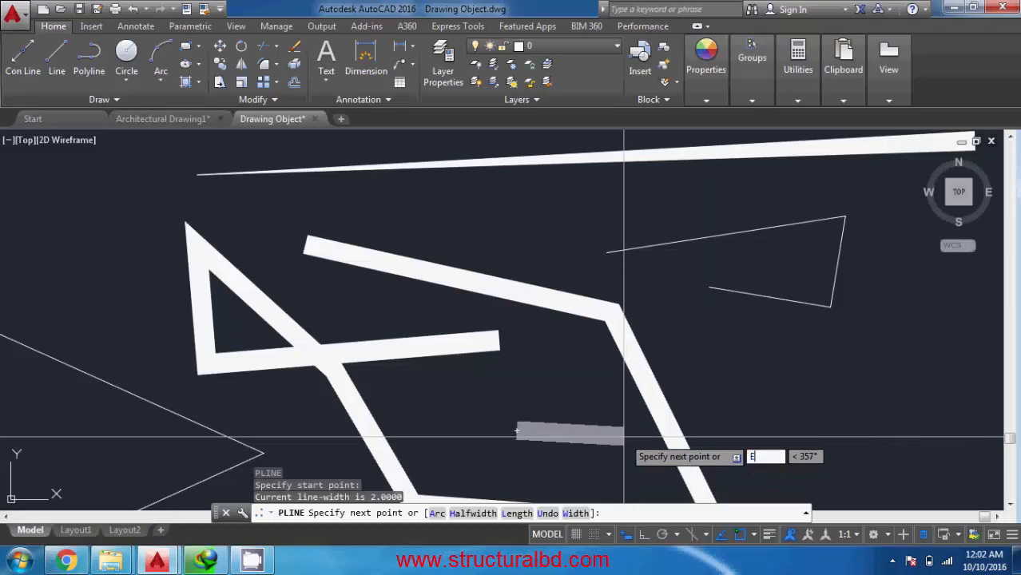
text(w)
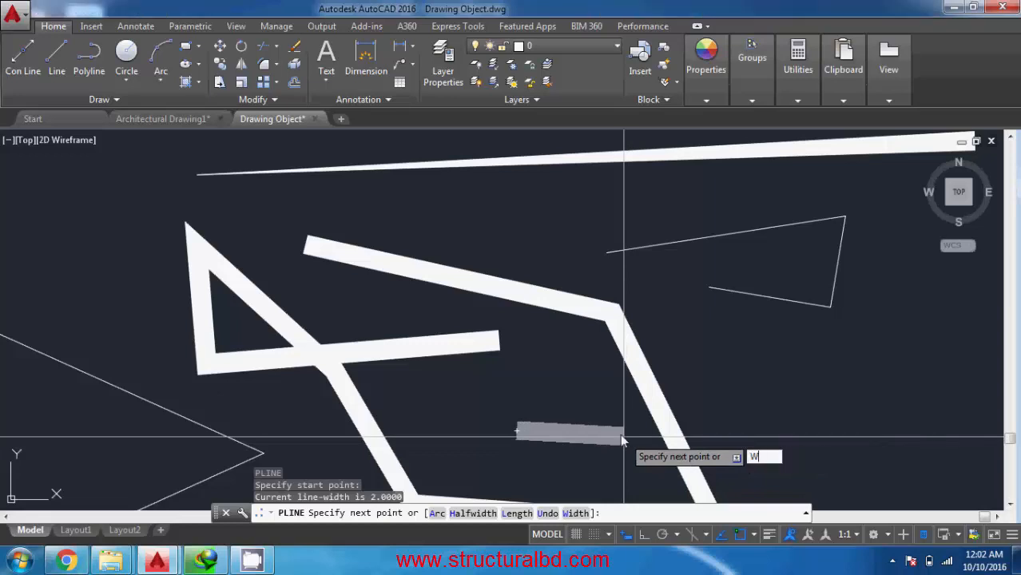
key(Return)
text(0)
key(Return)
text(0)
key(Return)
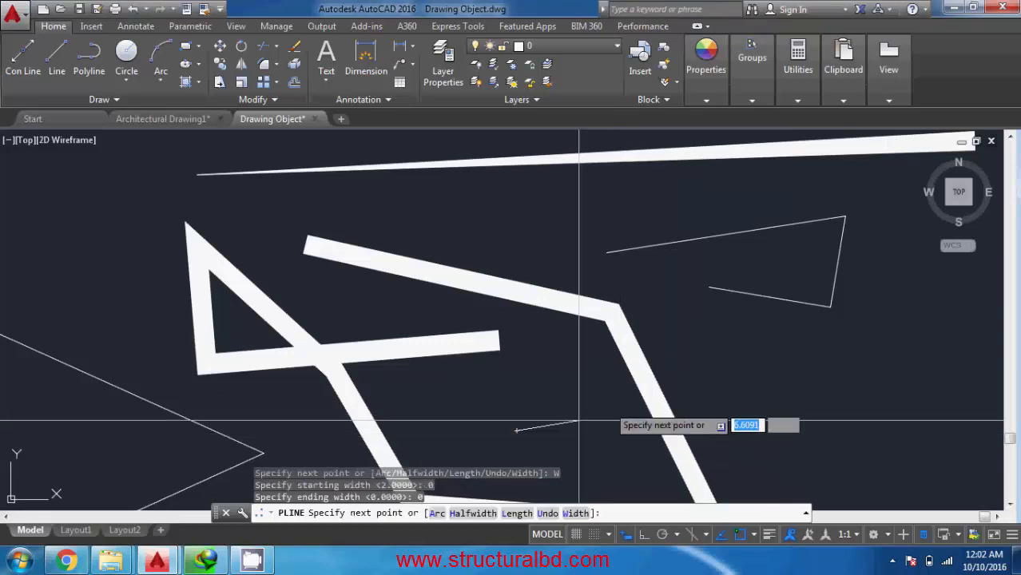
click(879, 382)
click(736, 333)
key(Escape)
- Begin a zero-width polyline in the empty area right of the thick polyline, with two straight segments bending inward at the lower end
scroll(716, 353, down, 4)
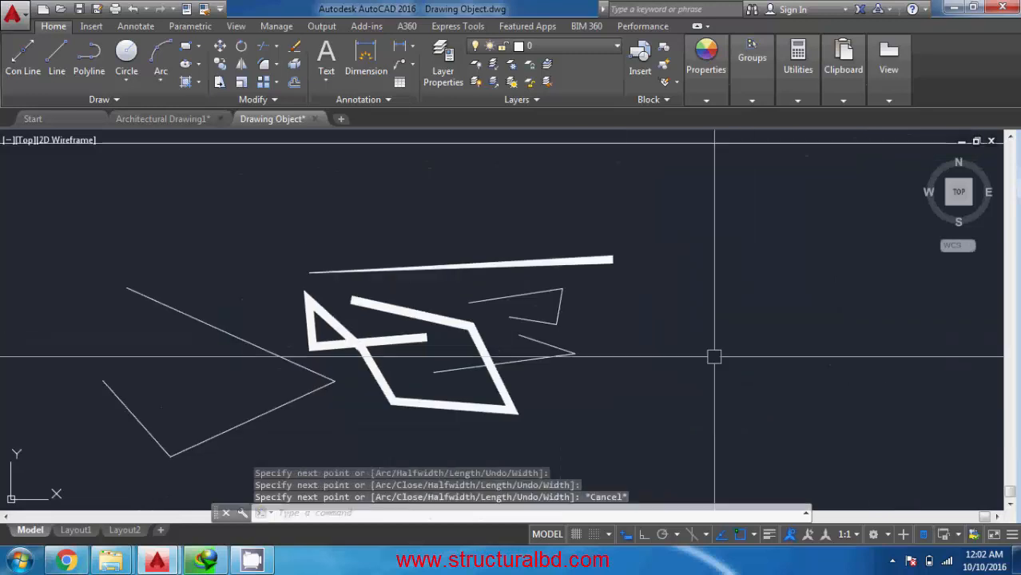
scroll(511, 306, up, 2)
right_click(499, 252)
click(544, 258)
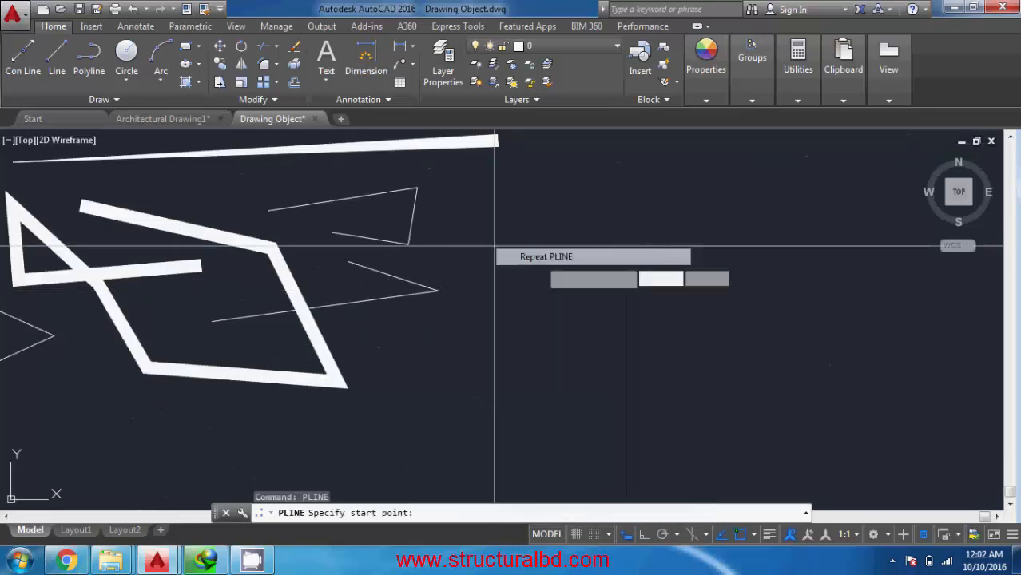
click(559, 215)
click(644, 348)
click(559, 428)
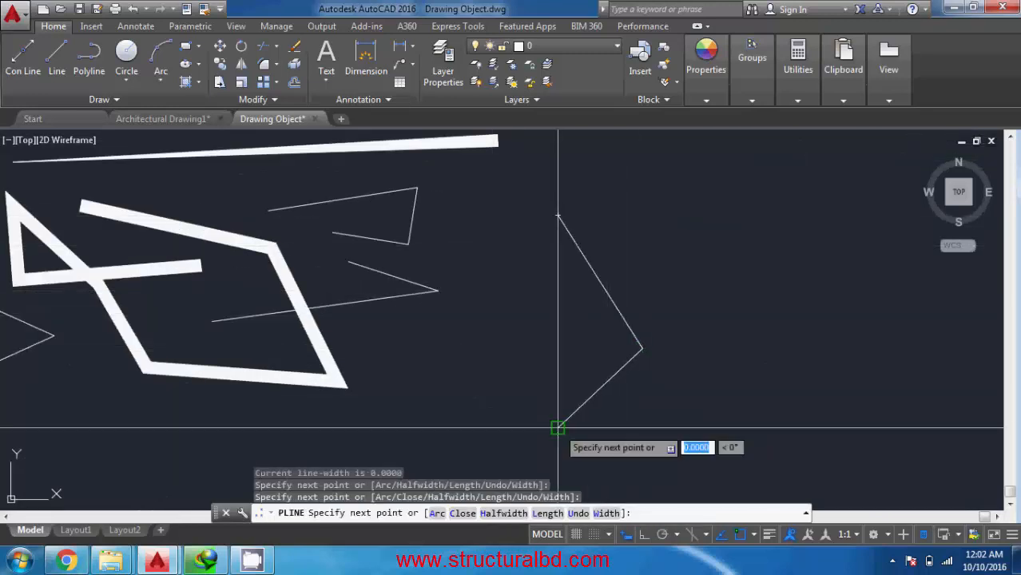
middle_drag(508, 403, 575, 296)
scroll(552, 329, up, 2)
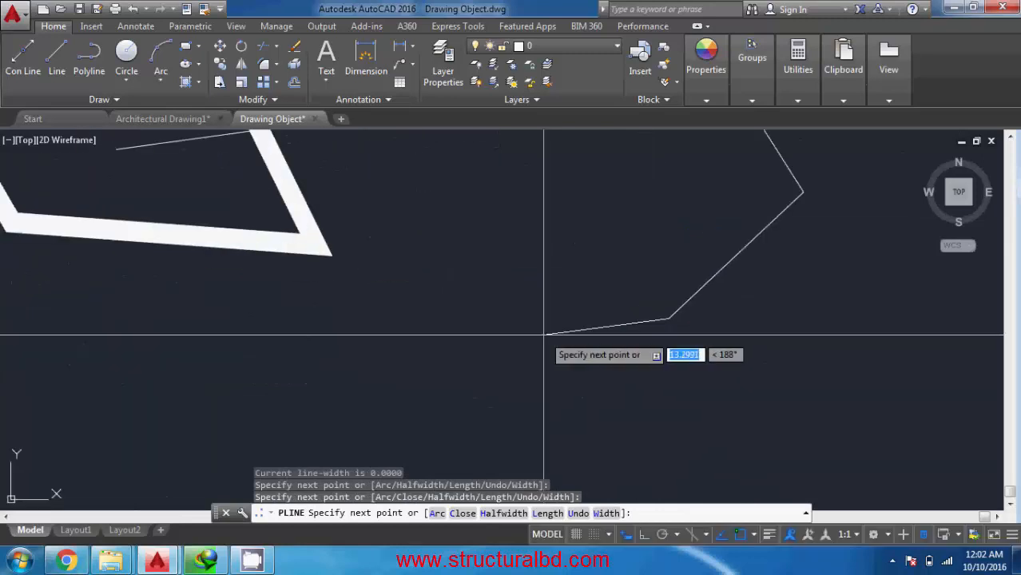
- Continue the polyline with one arc segment, switch back to Line mode, add four straight segments doubling back above the arc, and finish it open
text(A)
key(Return)
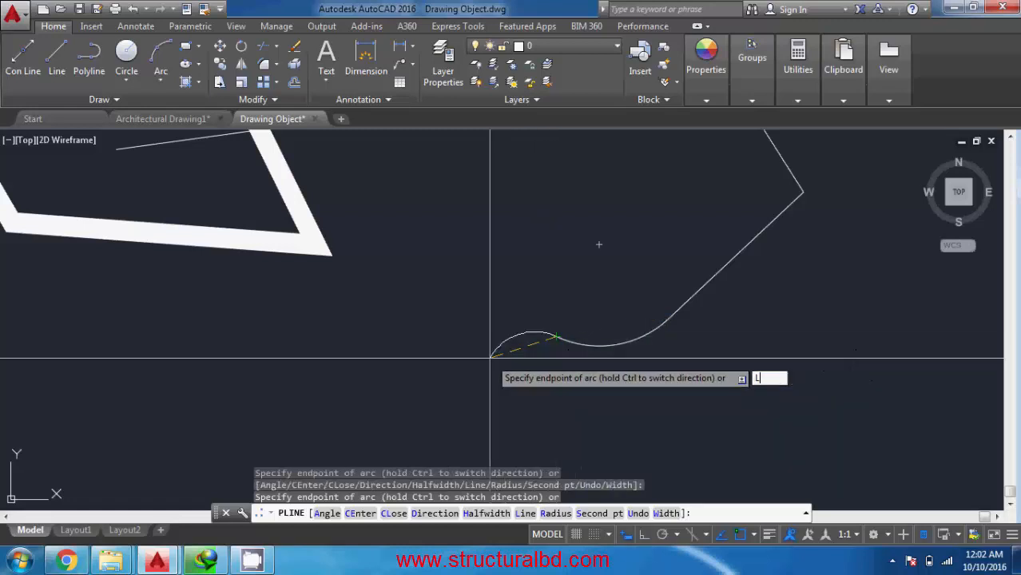
key(Return)
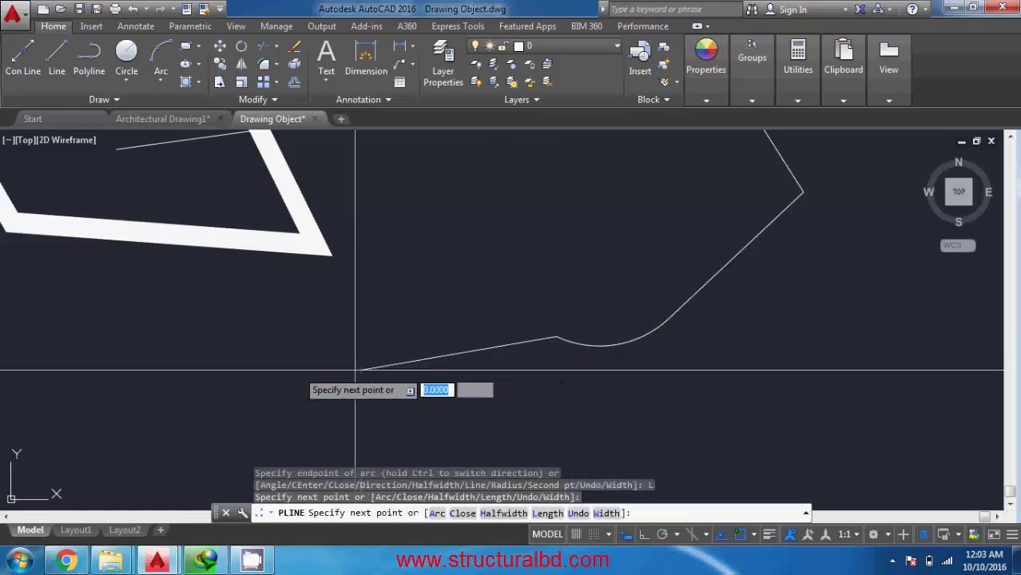
click(357, 369)
click(177, 335)
middle_drag(618, 262, 622, 304)
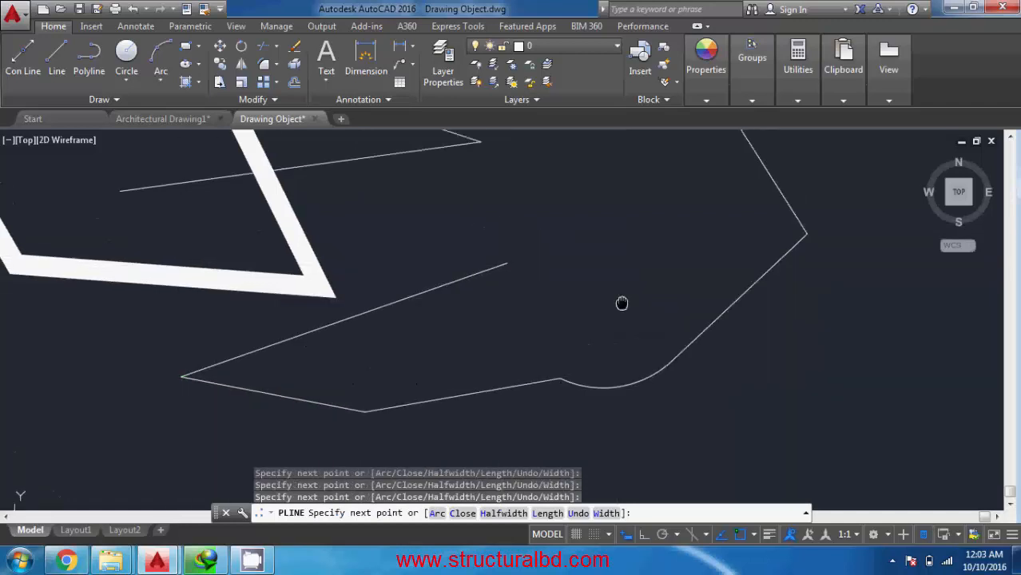
right_click(611, 236)
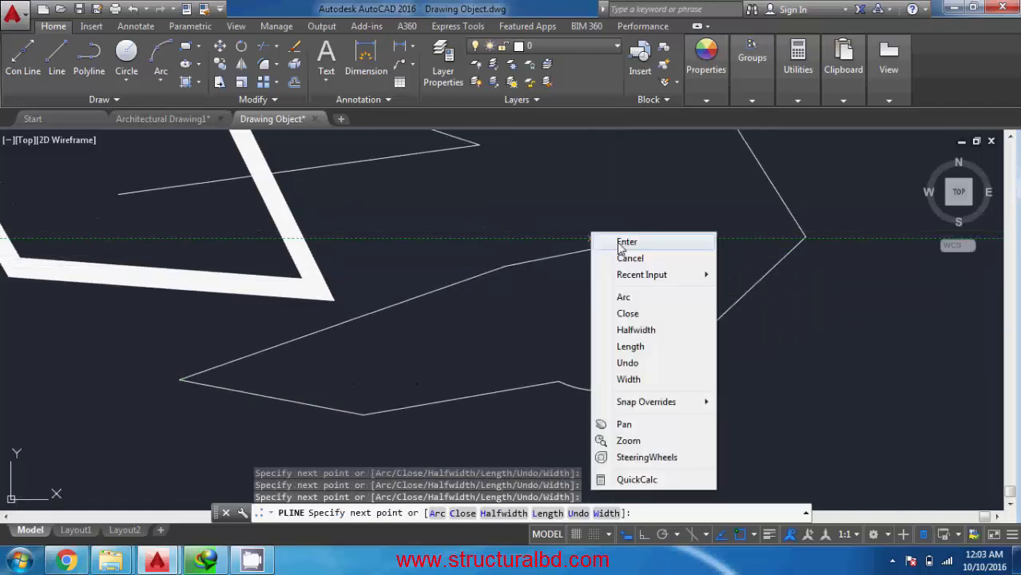
click(624, 242)
- Select the finished line-and-arc polyline to examine it as a single object, and clear the selection
click(609, 389)
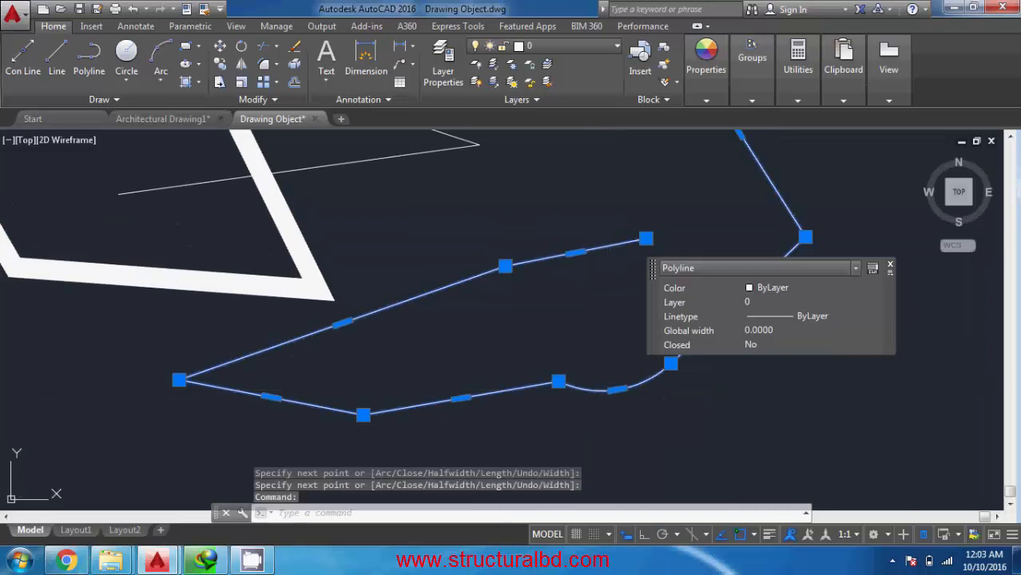
right_click(604, 354)
click(594, 353)
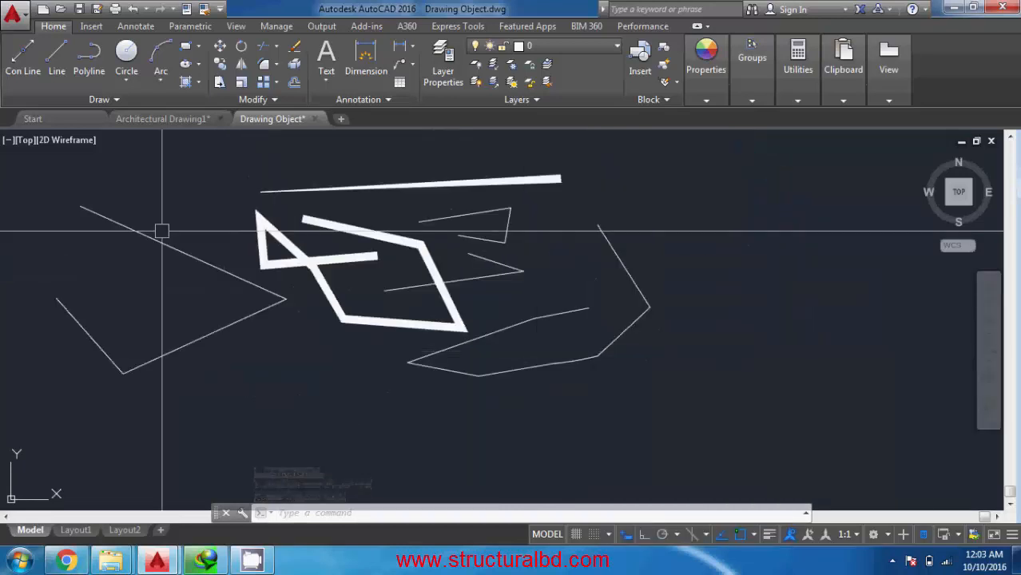
middle_drag(276, 256, 372, 269)
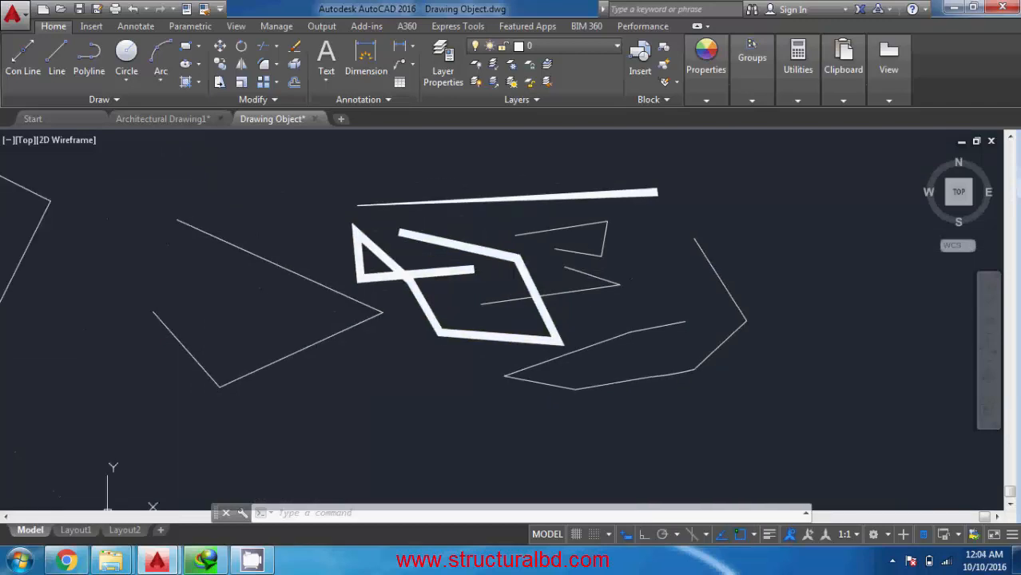
- Draw an open fit-point spline through five points below the polylines, dipping, rising and ending in a steep descent
click(104, 101)
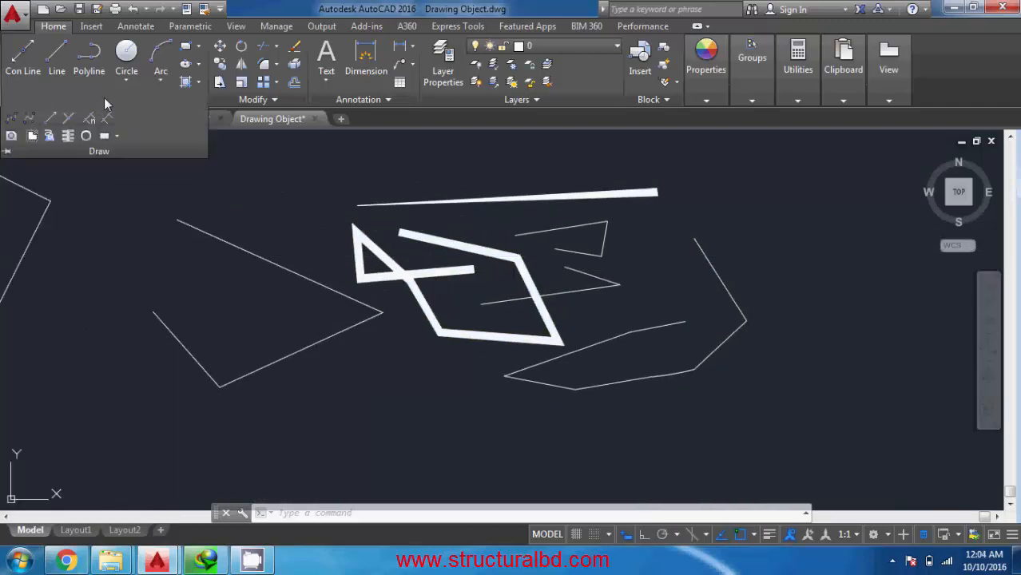
click(11, 119)
middle_drag(454, 304, 399, 151)
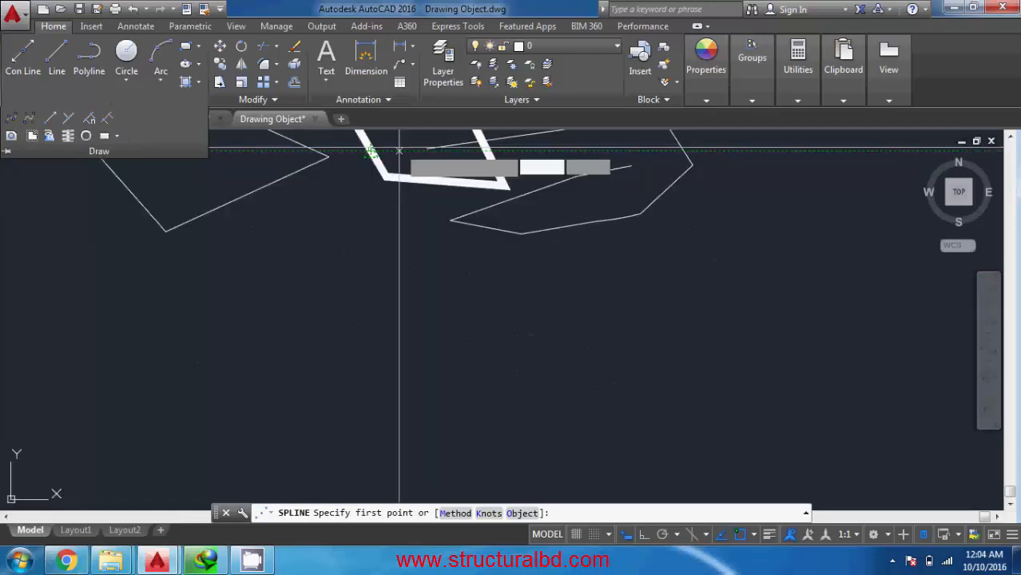
scroll(400, 247, up, 1)
click(404, 303)
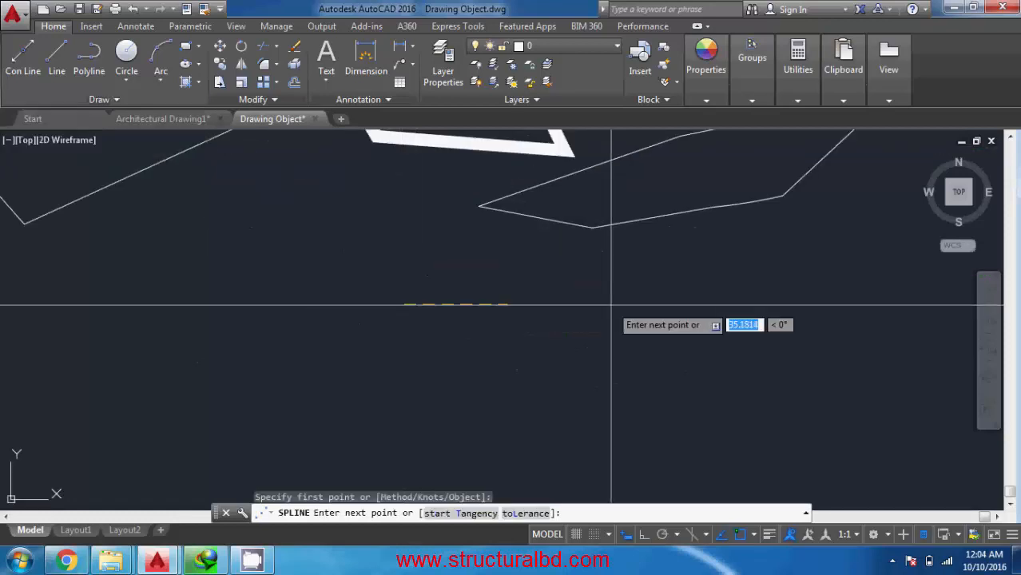
click(563, 386)
click(781, 317)
middle_drag(687, 297, 392, 185)
click(752, 214)
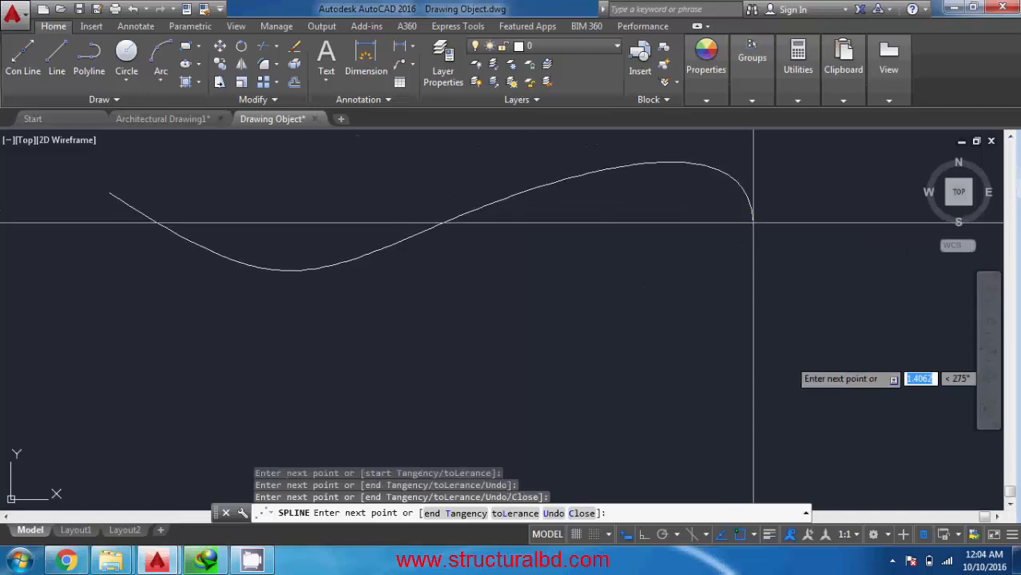
click(864, 424)
key(Return)
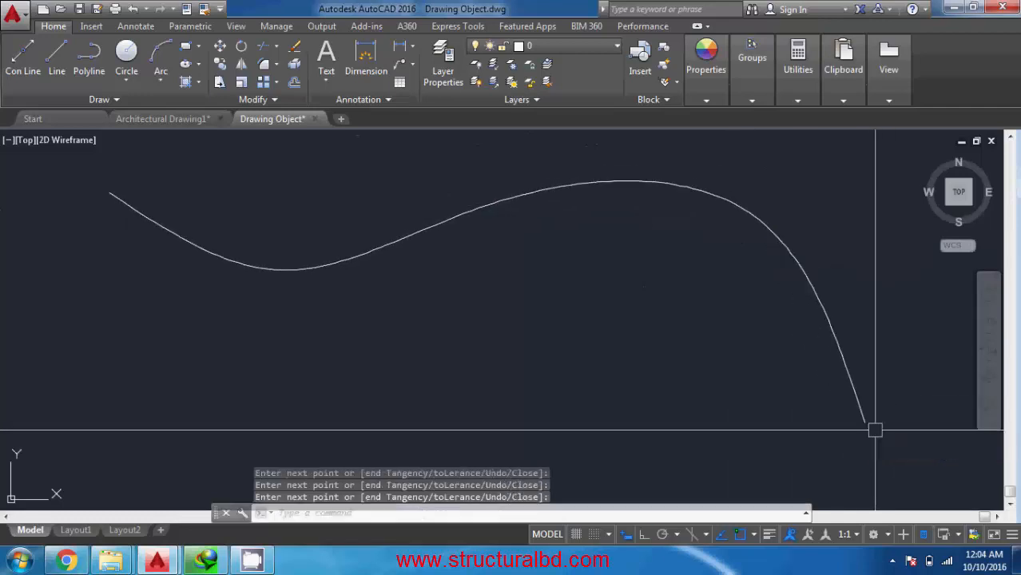
- Stretch the fit-point spline's second fit point slightly upward, flattening the dip near its start
middle_drag(473, 329, 560, 383)
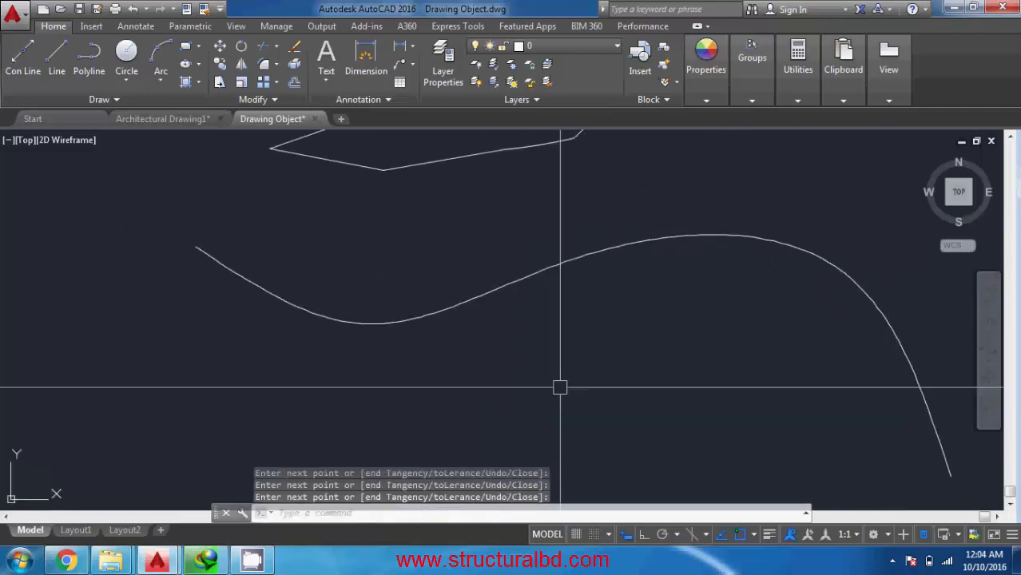
click(497, 292)
middle_drag(326, 356, 281, 361)
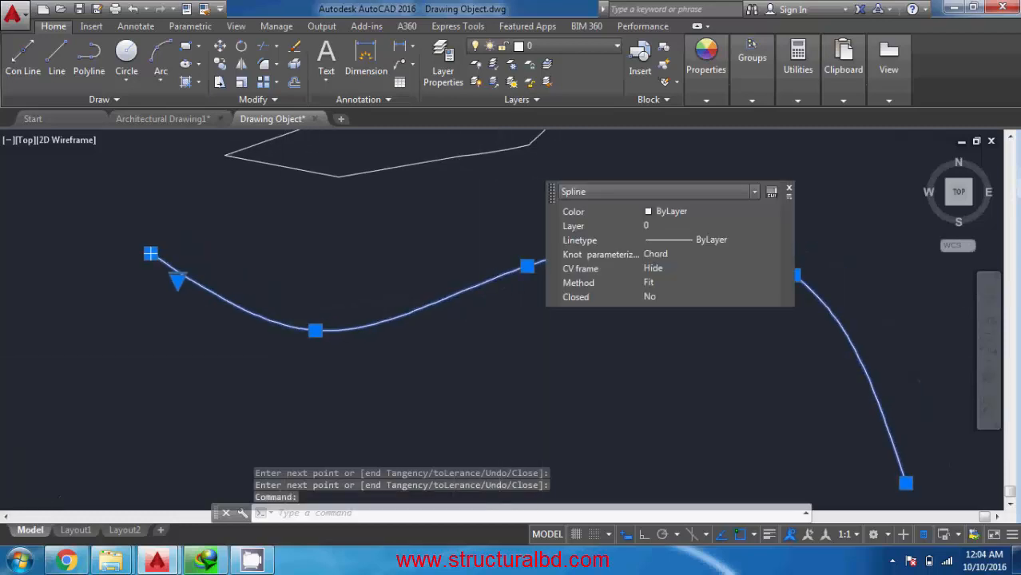
scroll(299, 340, down, 2)
scroll(299, 337, up, 2)
click(297, 334)
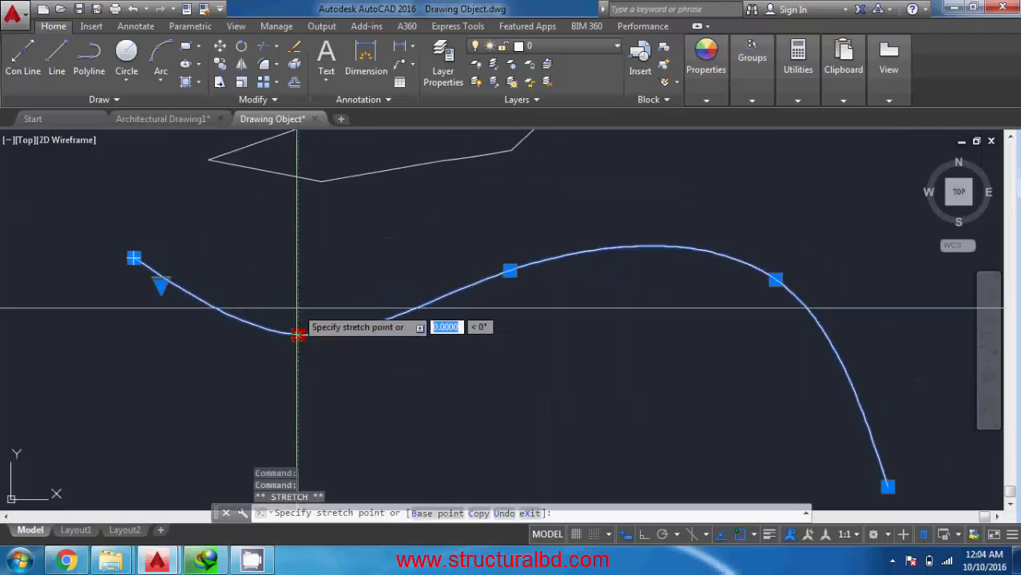
scroll(298, 312, up, 5)
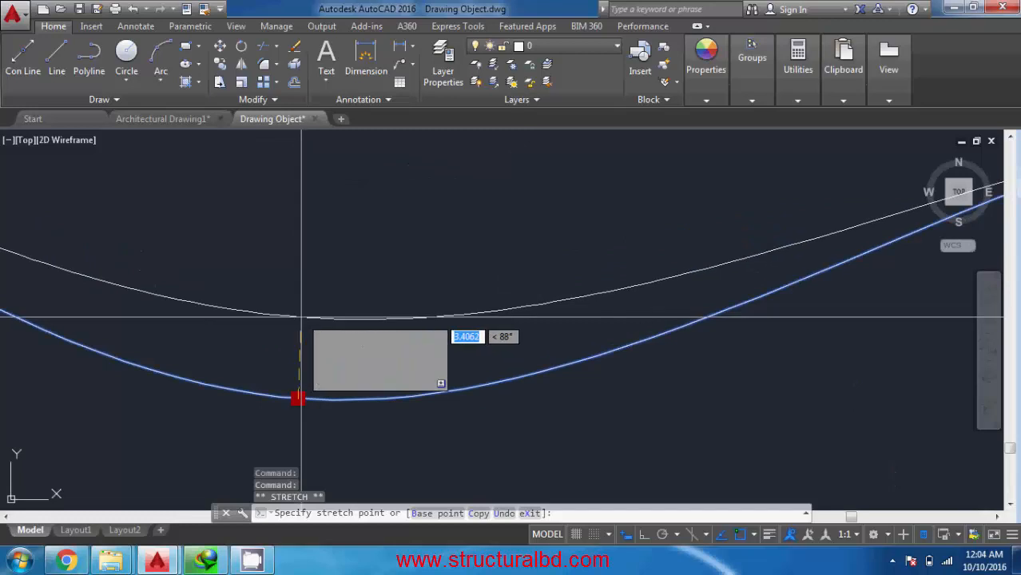
click(301, 317)
- Stretch the spline's fourth fit point down and to the left, and clear the selection
scroll(301, 317, down, 5)
middle_drag(480, 339, 258, 361)
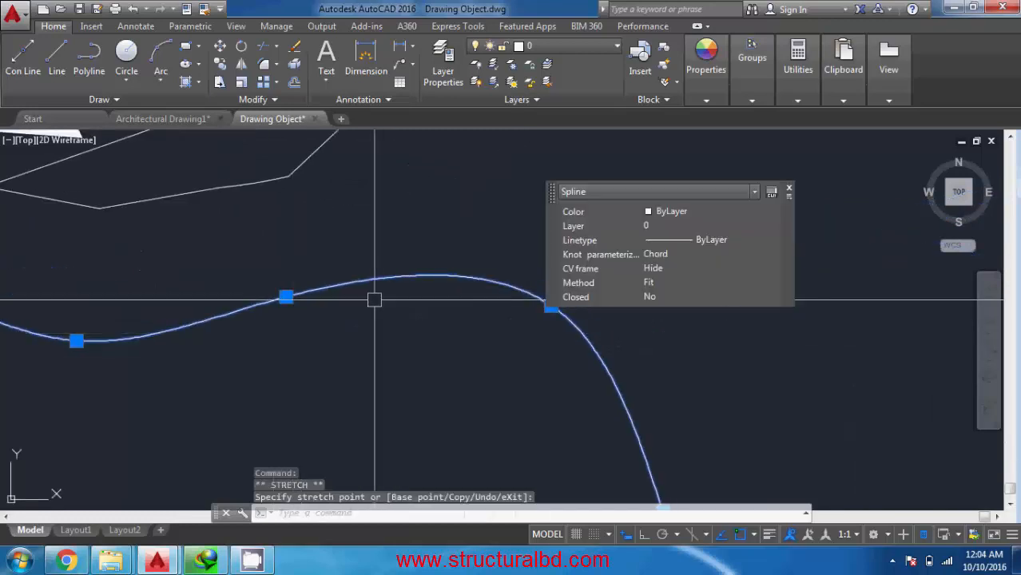
click(550, 309)
click(504, 388)
scroll(555, 293, down, 4)
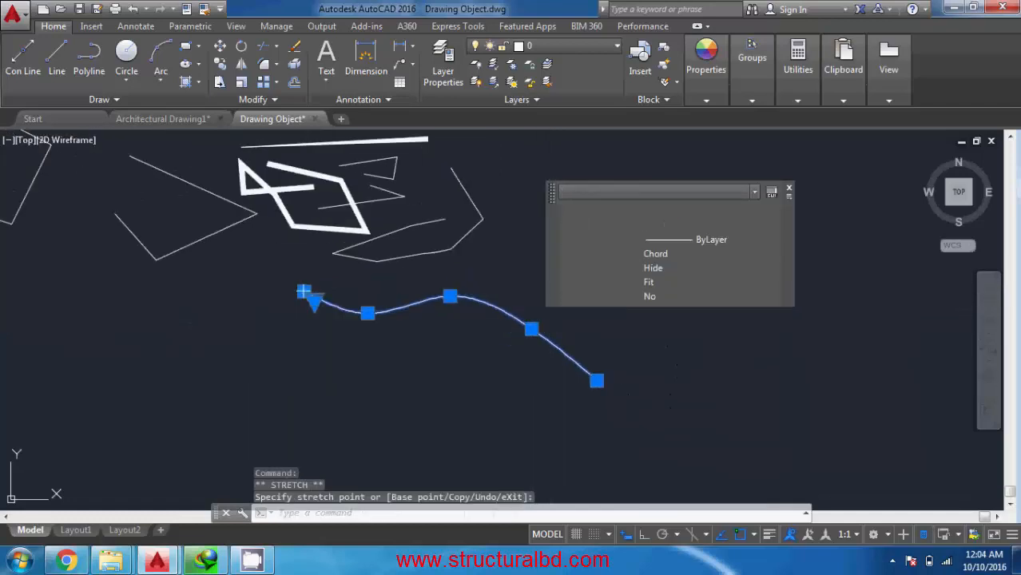
key(Escape)
- Draw an open wave-shaped control-vertex spline with six vertices to the right of the fit-point spline
click(98, 100)
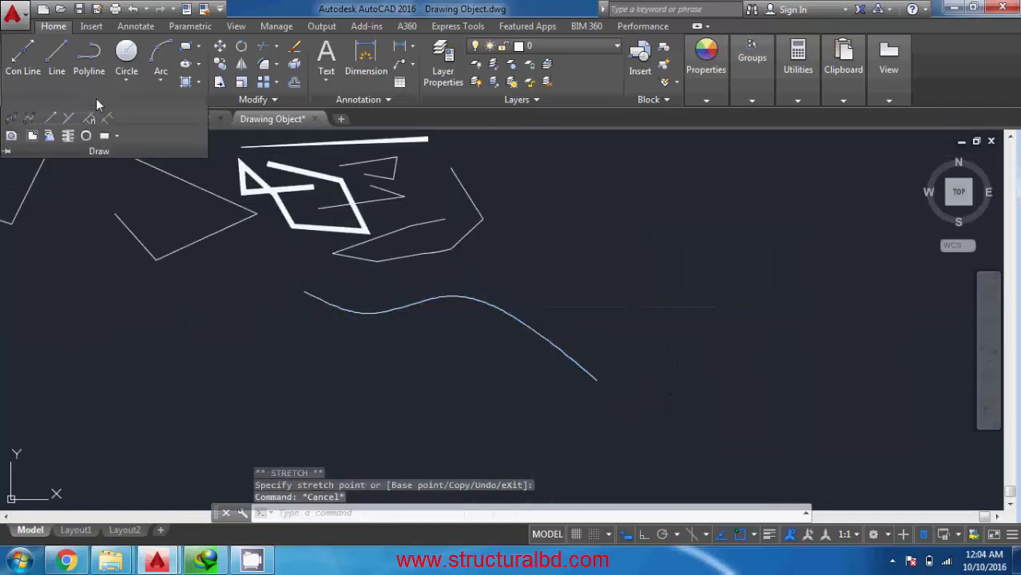
click(32, 121)
middle_drag(529, 301, 361, 263)
click(481, 238)
click(685, 182)
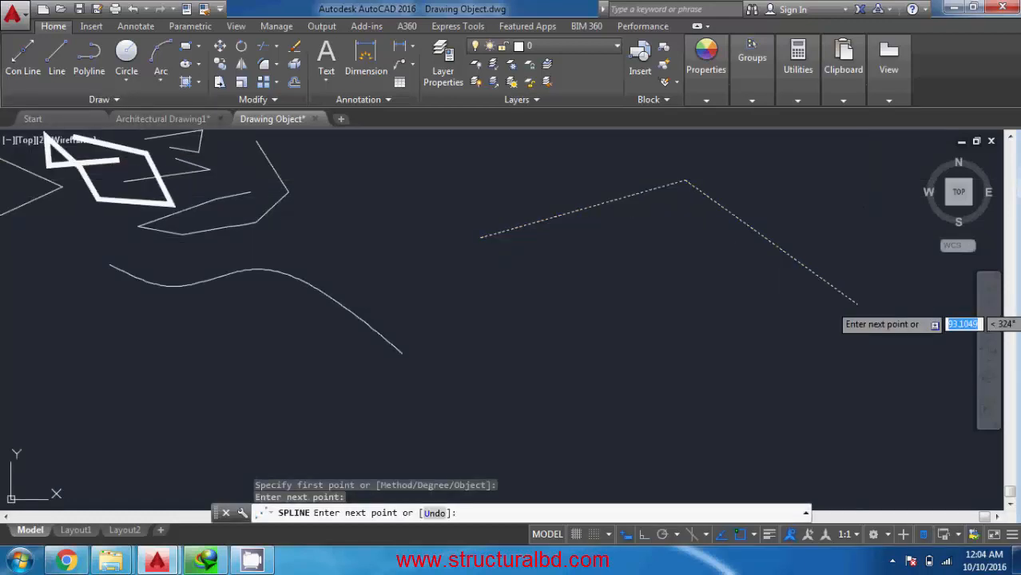
click(856, 304)
middle_drag(758, 365, 570, 285)
click(812, 384)
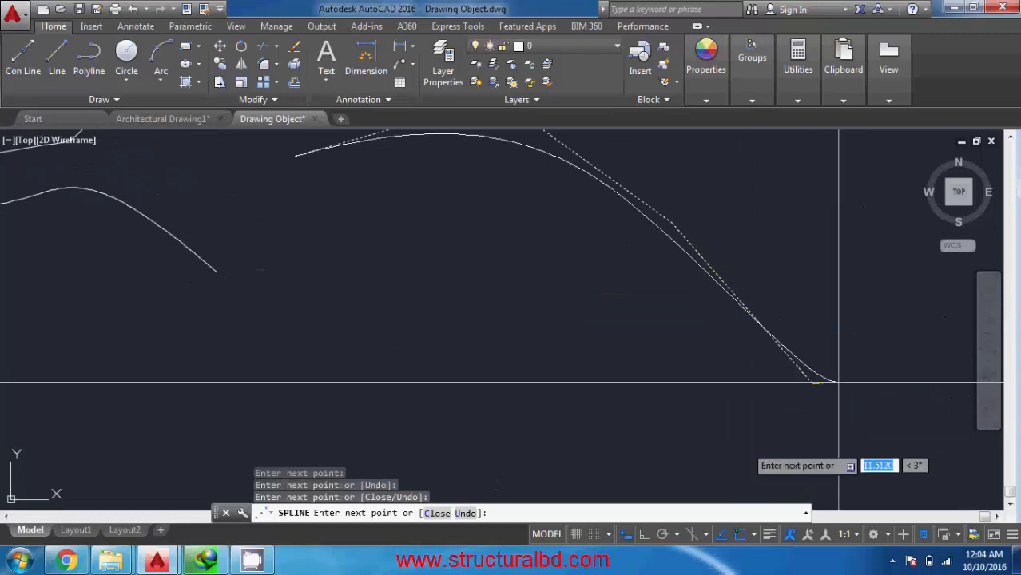
middle_drag(861, 269, 555, 361)
click(731, 303)
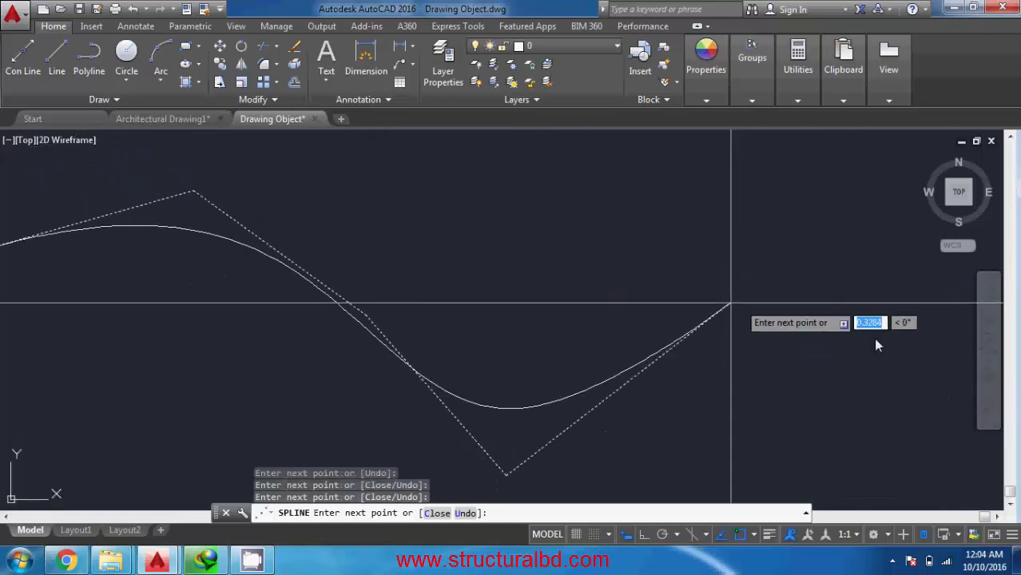
click(897, 388)
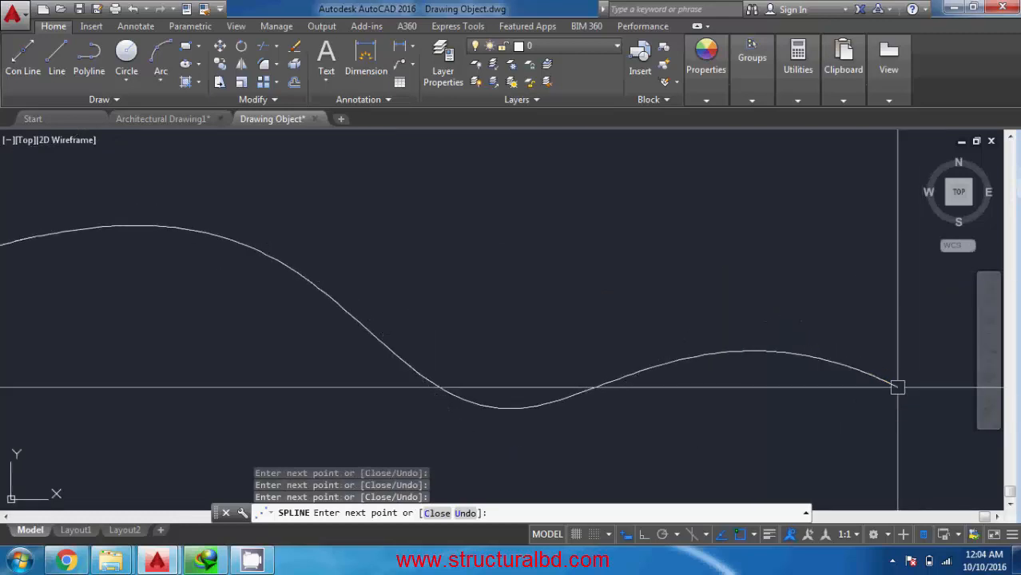
key(Return)
- Stretch the control-vertex spline's second vertex upward to heighten its first crest
scroll(706, 381, up, 2)
scroll(556, 247, up, 2)
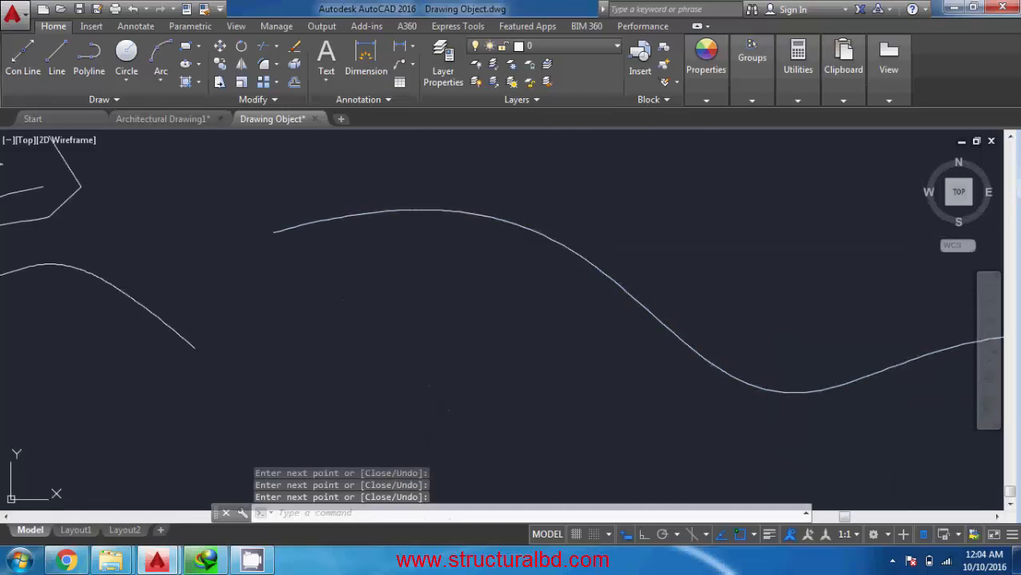
click(556, 246)
middle_drag(407, 327, 340, 358)
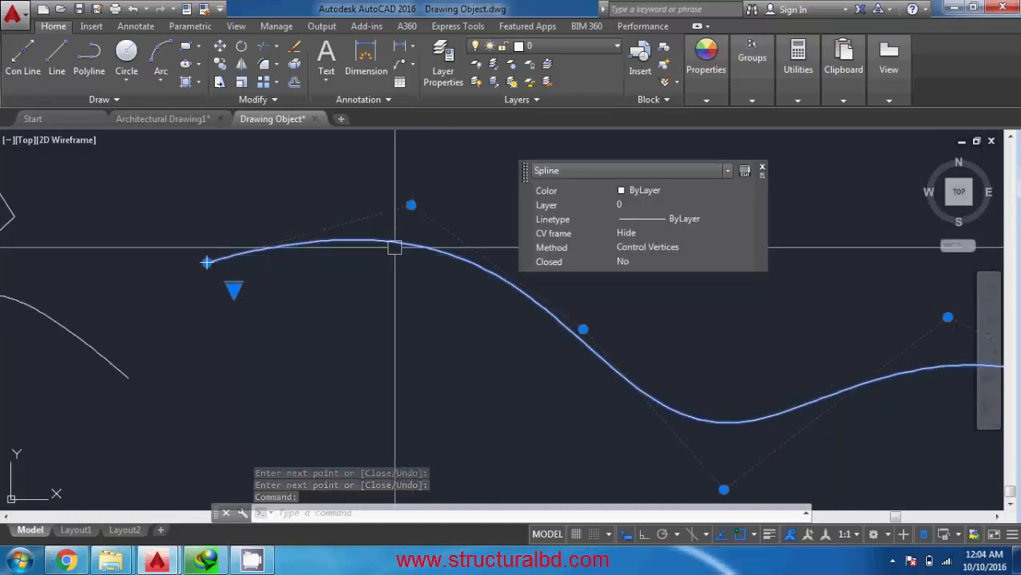
scroll(392, 245, down, 2)
click(403, 220)
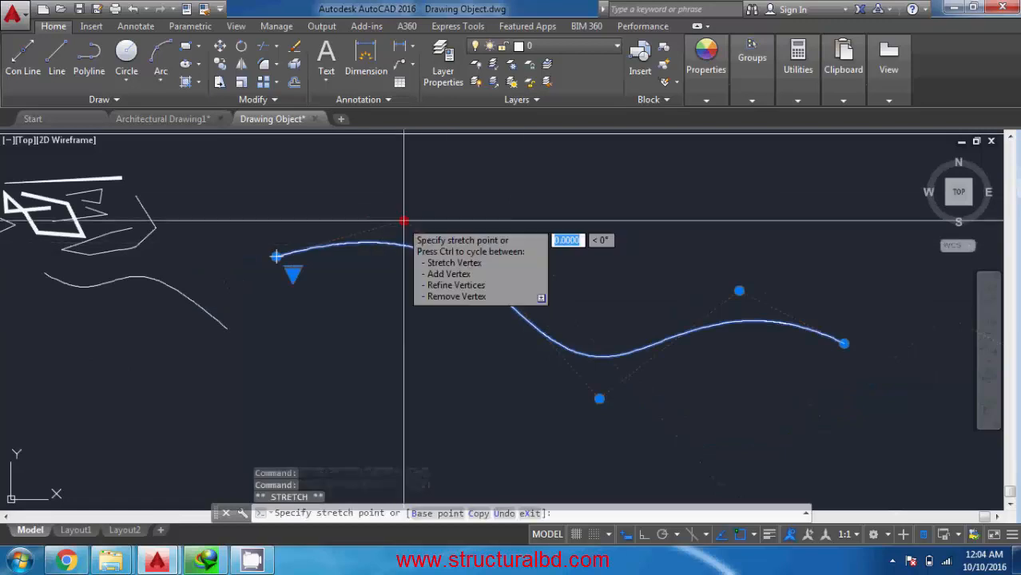
click(421, 250)
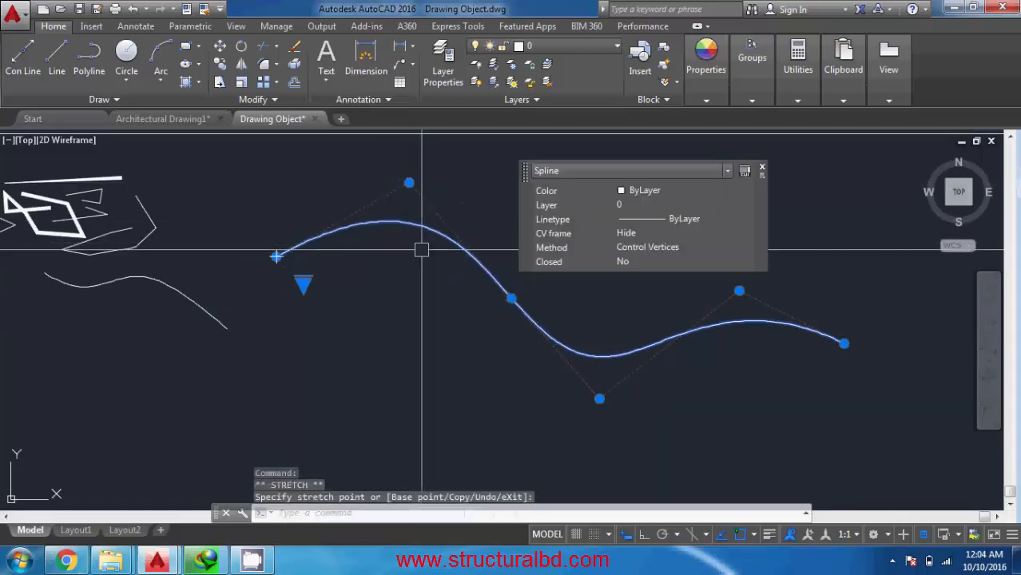
- Stretch the same spline's fourth control vertex downward and its fifth upward, and clear the selection
middle_drag(541, 328, 491, 303)
click(549, 374)
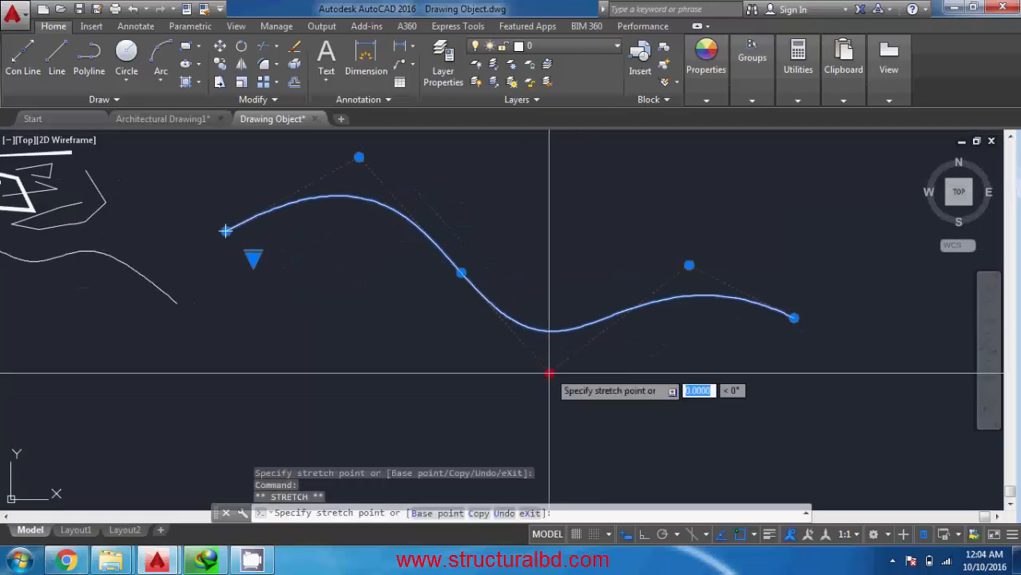
click(554, 414)
middle_drag(794, 316, 688, 350)
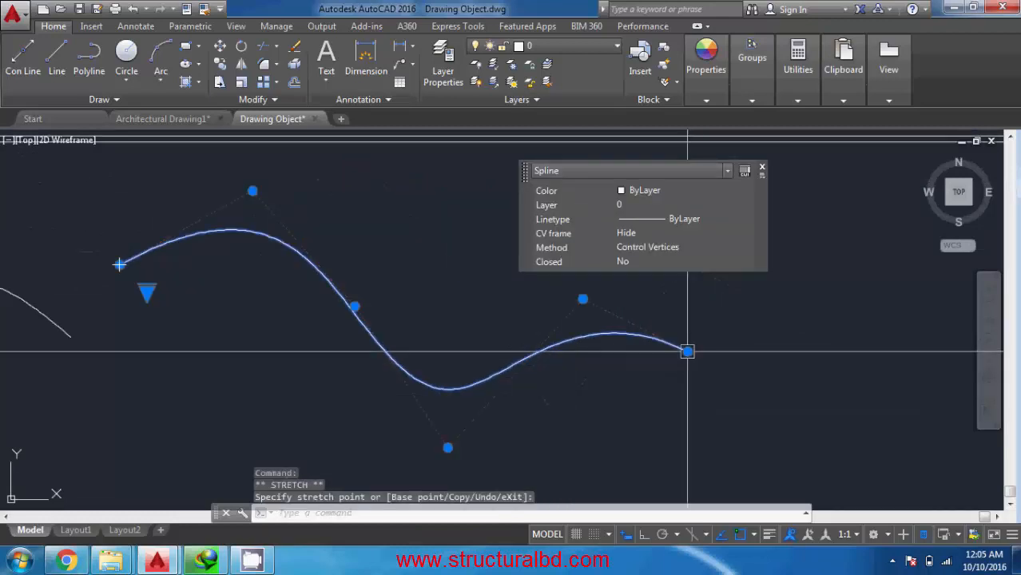
click(583, 298)
click(569, 259)
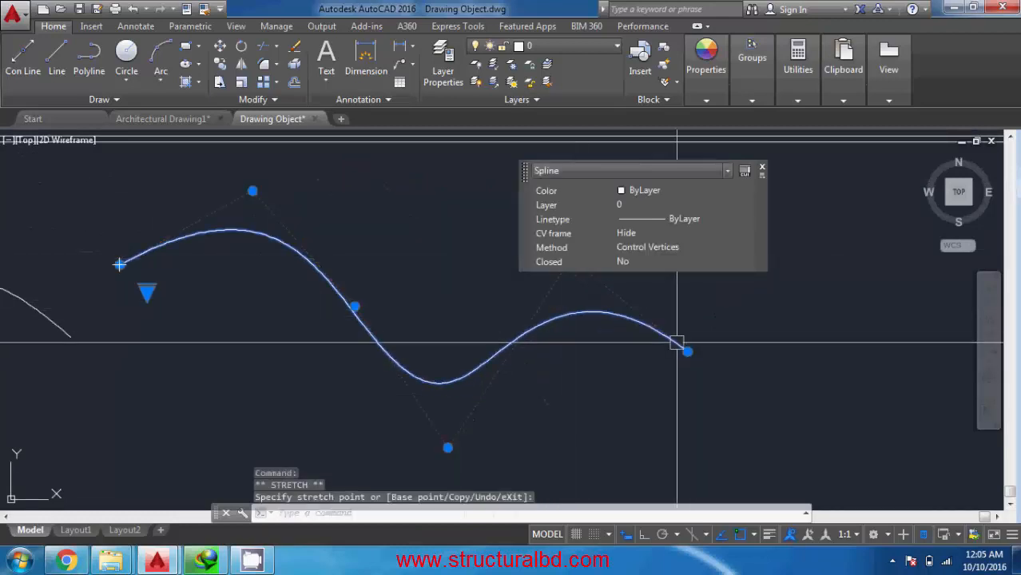
key(Escape)
middle_drag(494, 320, 638, 328)
scroll(654, 294, down, 1)
scroll(308, 303, up, 1)
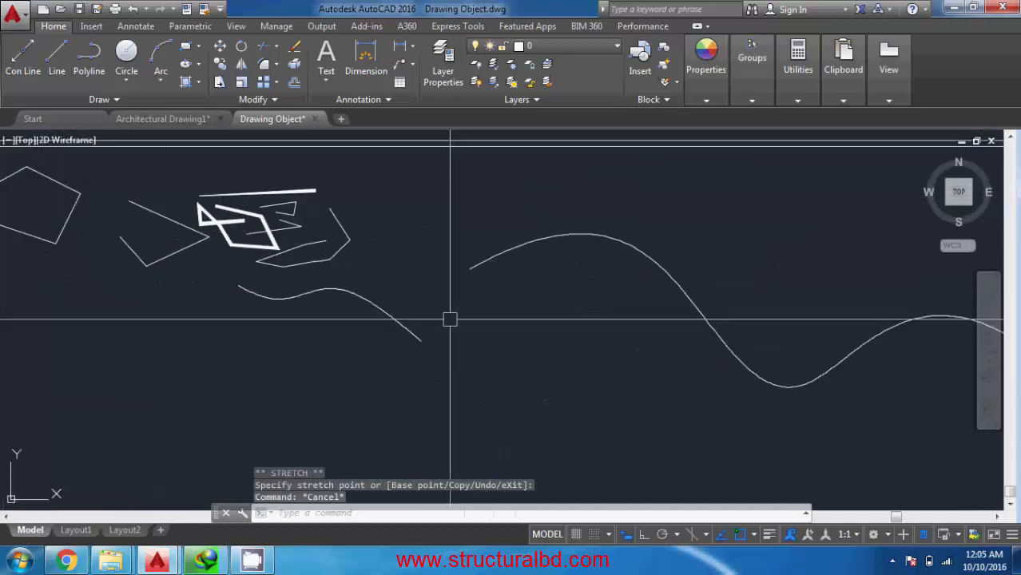
scroll(452, 319, up, 1)
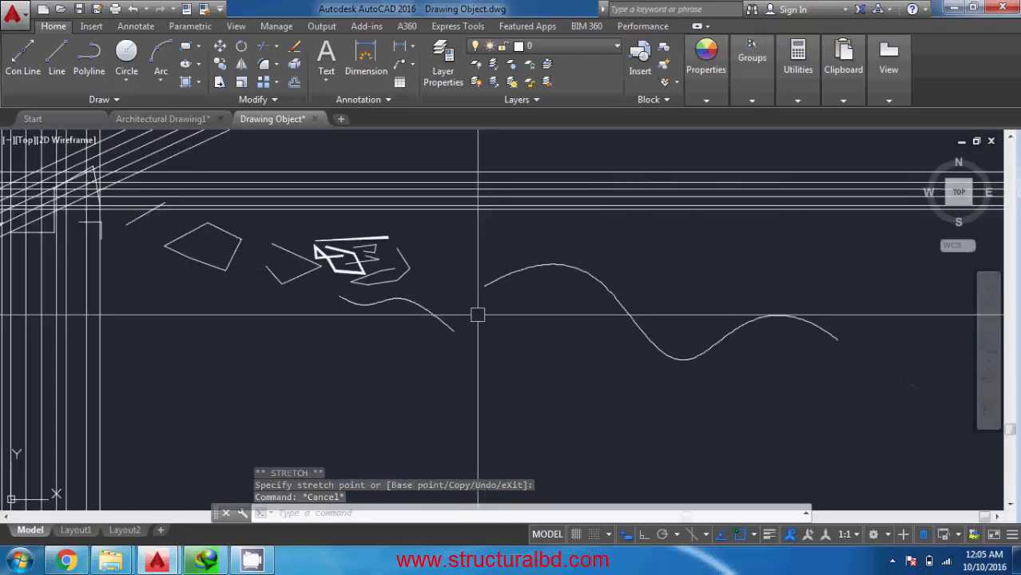
scroll(452, 318, up, 3)
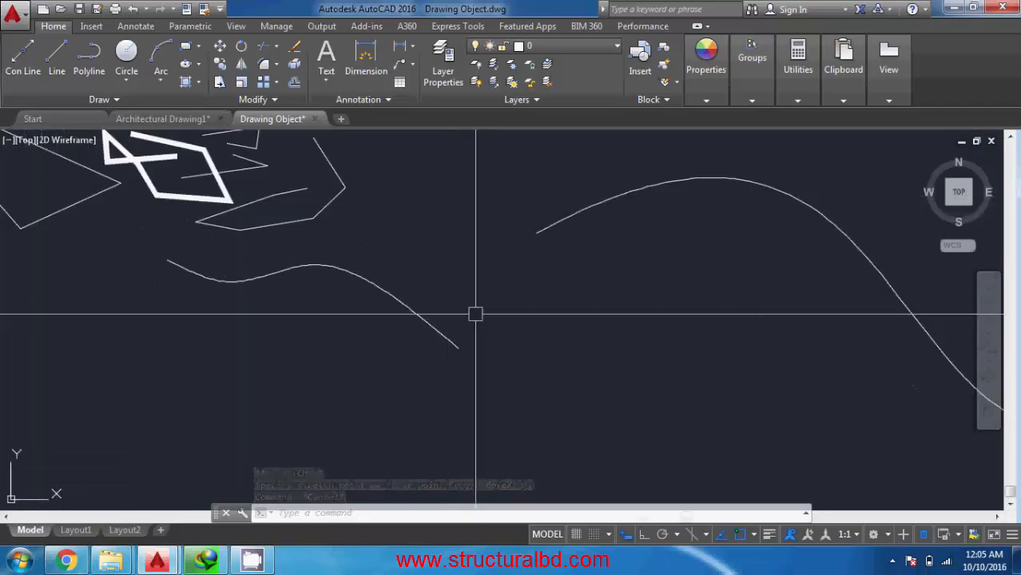
scroll(449, 332, down, 2)
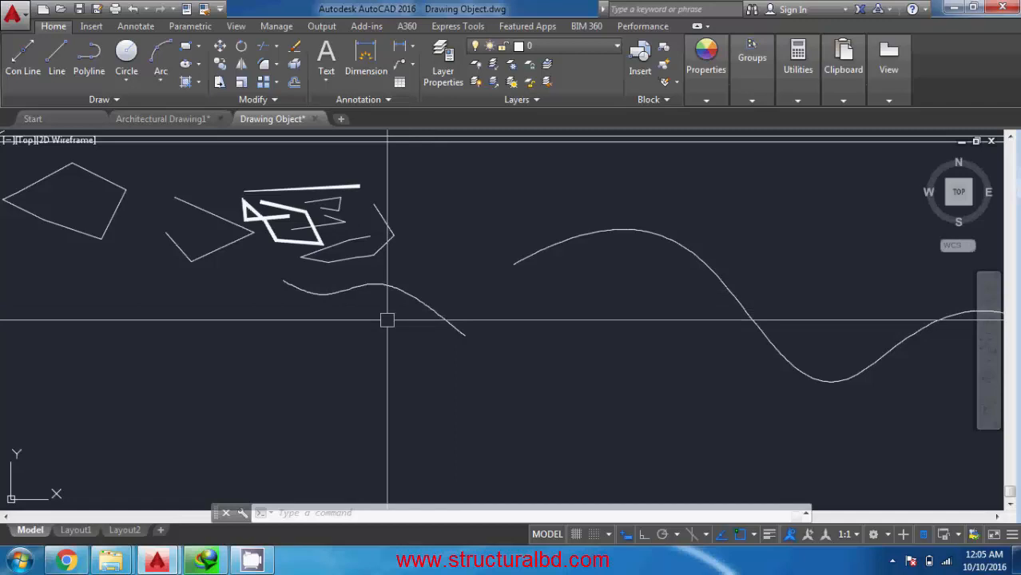
middle_drag(357, 333, 448, 357)
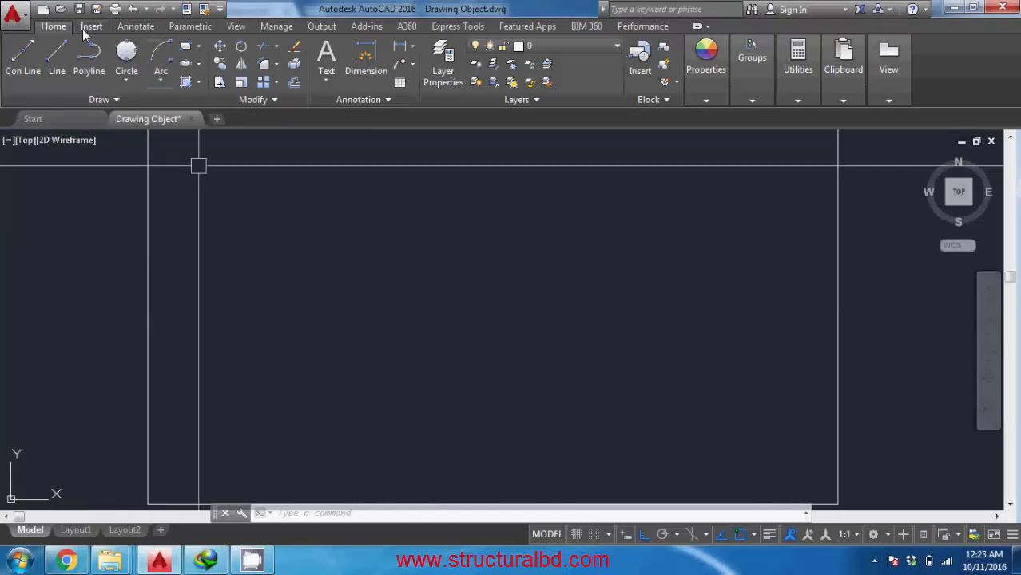
- Draw a freehand rectangle from two opposite corners inside the large existing rectangle
click(187, 49)
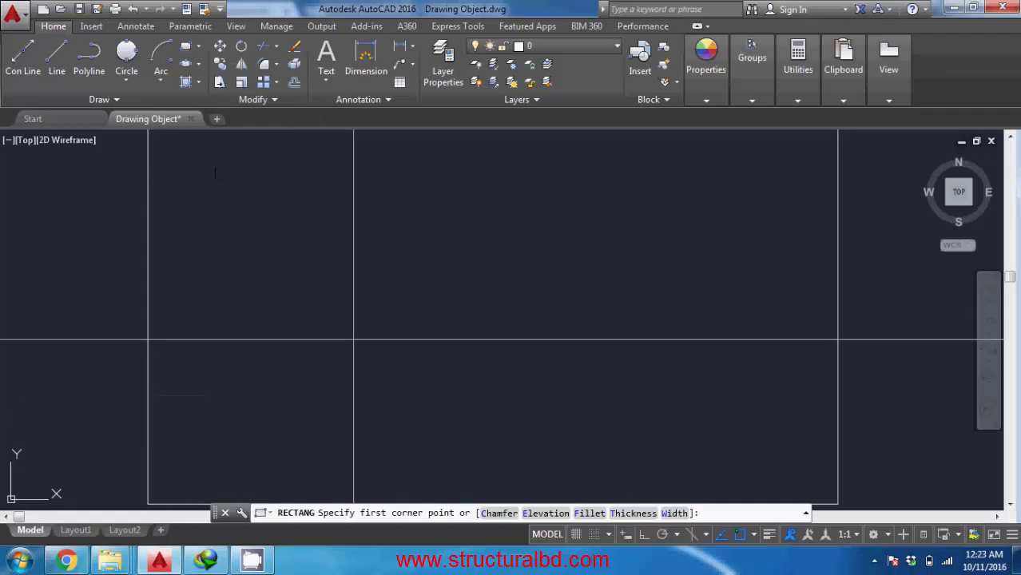
click(395, 328)
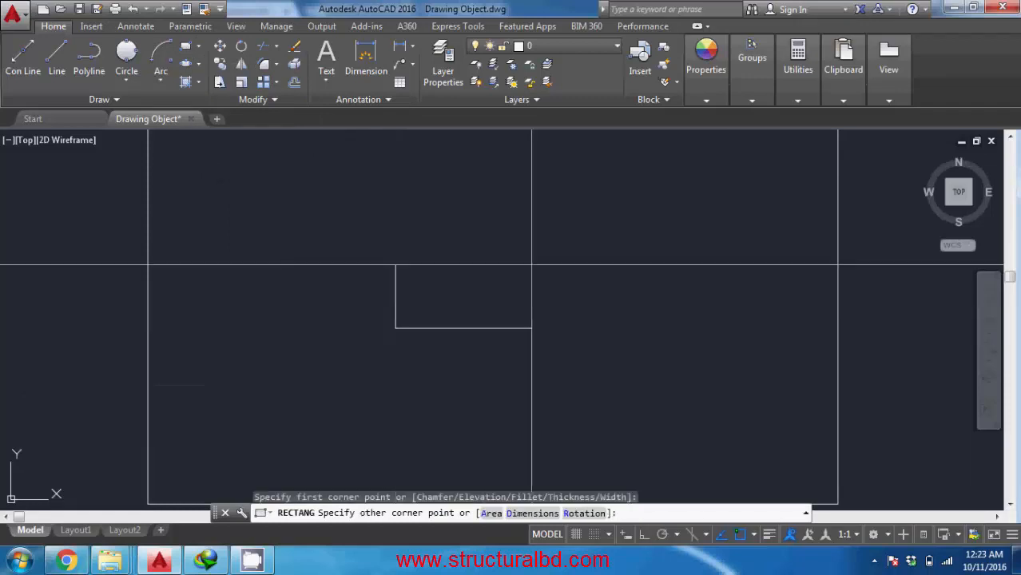
middle_drag(622, 221, 614, 268)
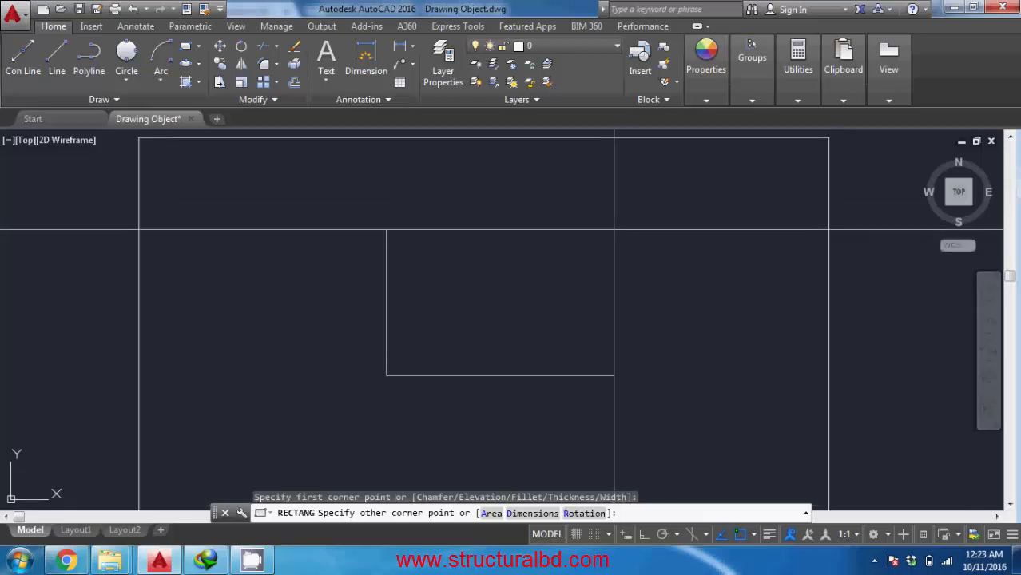
click(613, 230)
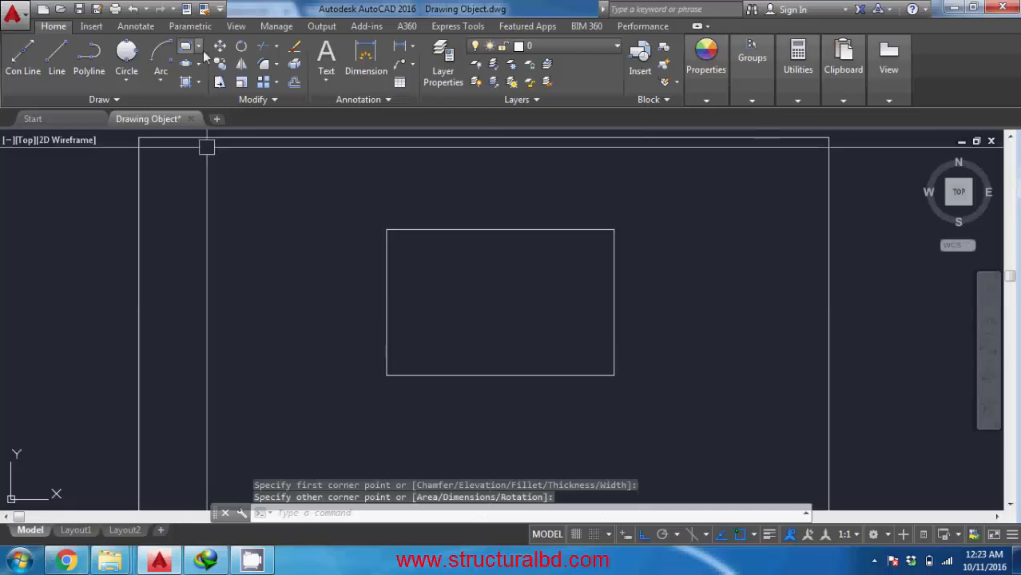
- Draw a rectangle by dimensions, length 3 and width 1, starting just below the small rectangle and extending up and to the right
key(space)
middle_drag(524, 349, 499, 254)
scroll(499, 254, up, 1)
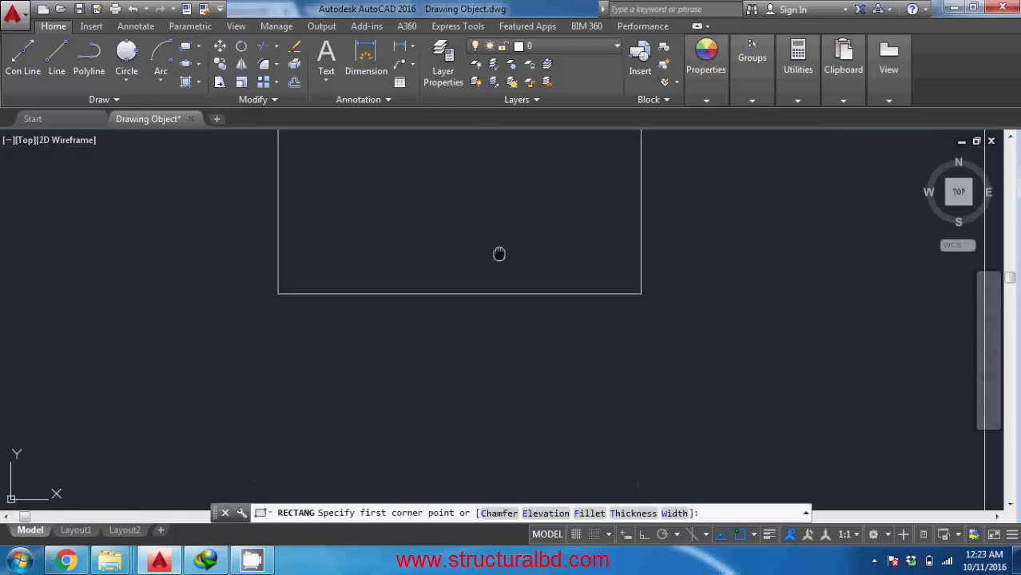
scroll(462, 312, down, 1)
middle_drag(438, 376, 438, 340)
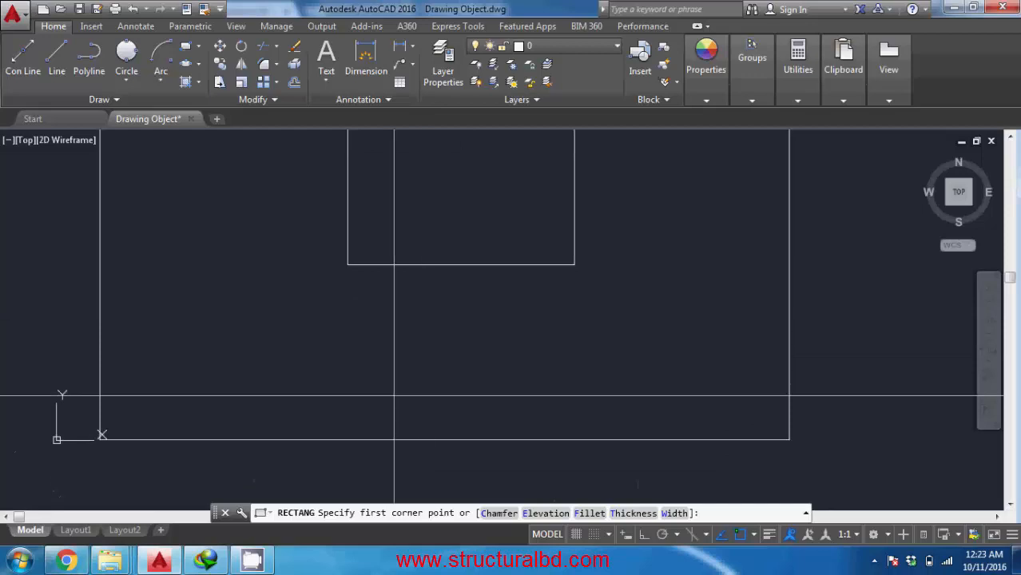
click(388, 386)
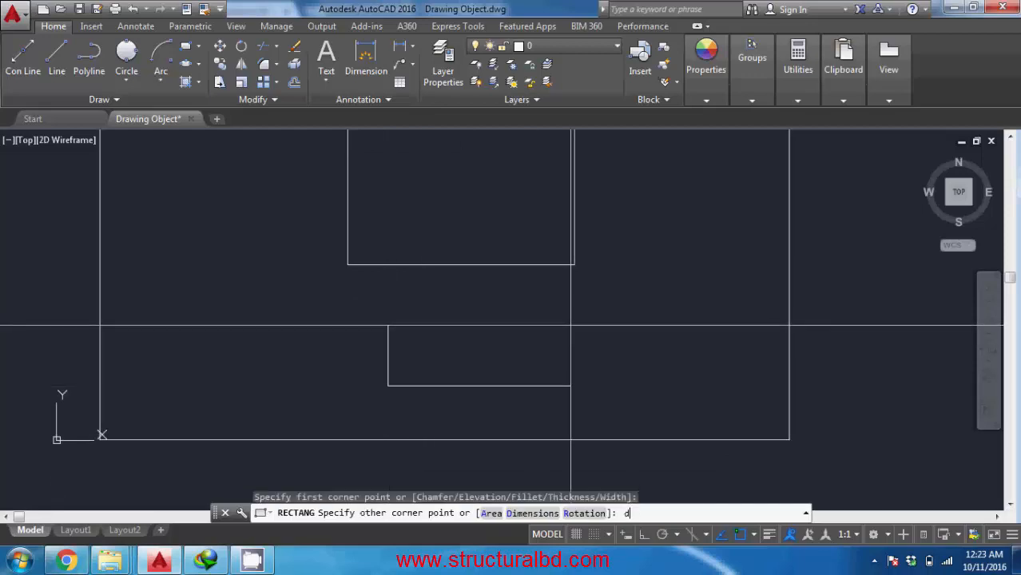
text(d)
key(Return)
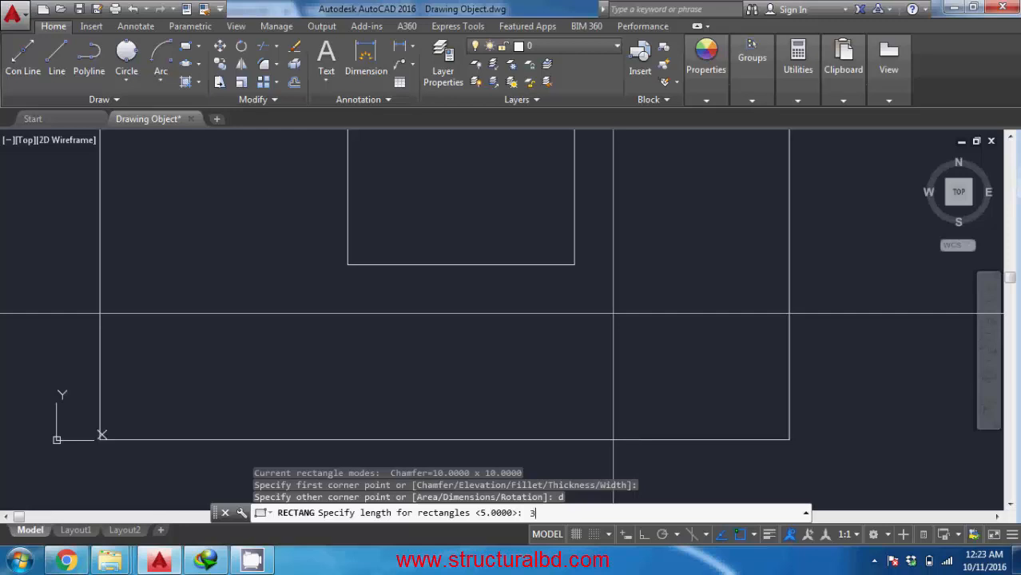
key(Return)
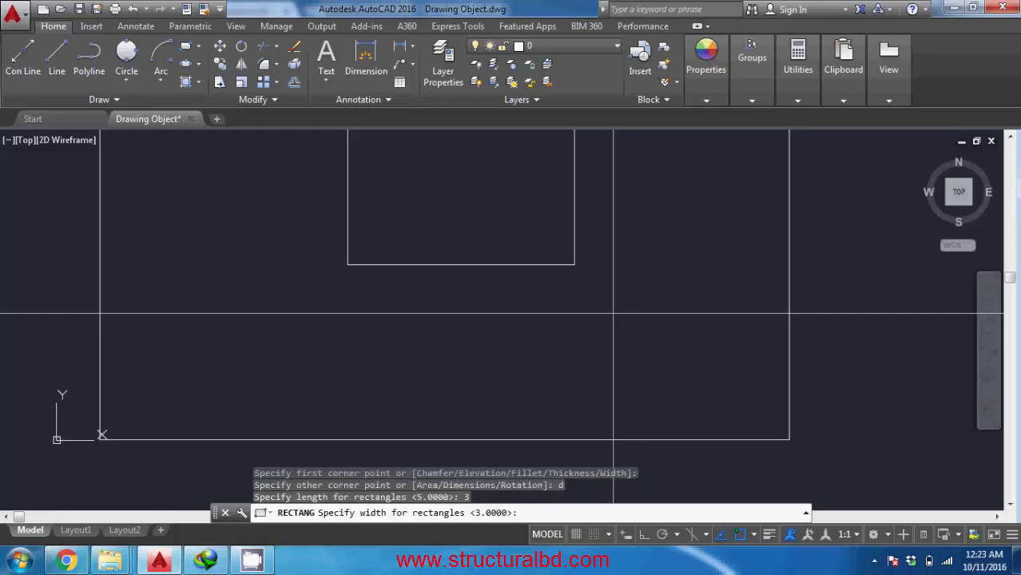
text(1)
key(Return)
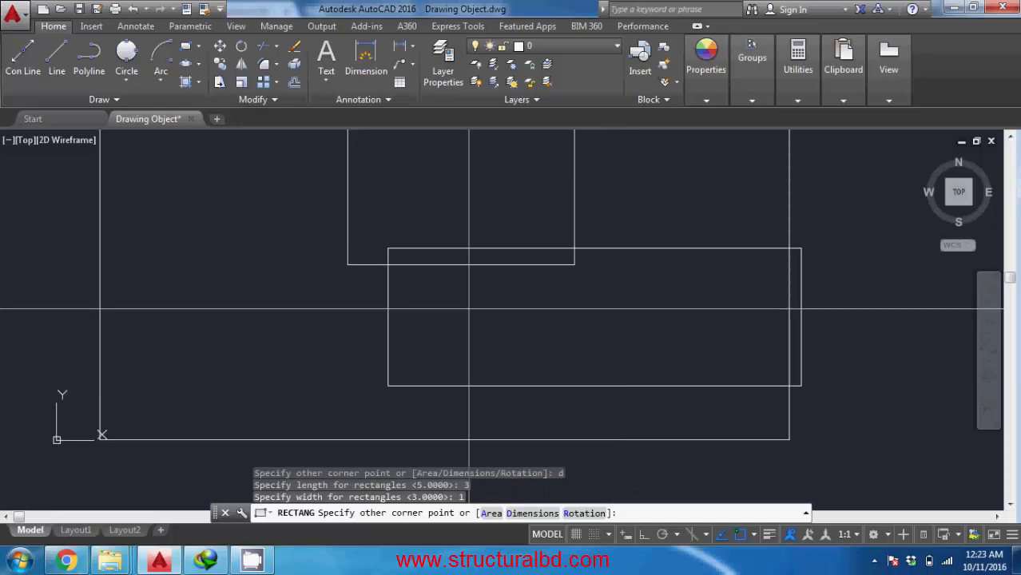
scroll(435, 308, down, 3)
scroll(447, 298, up, 4)
scroll(451, 298, up, 2)
scroll(431, 292, down, 6)
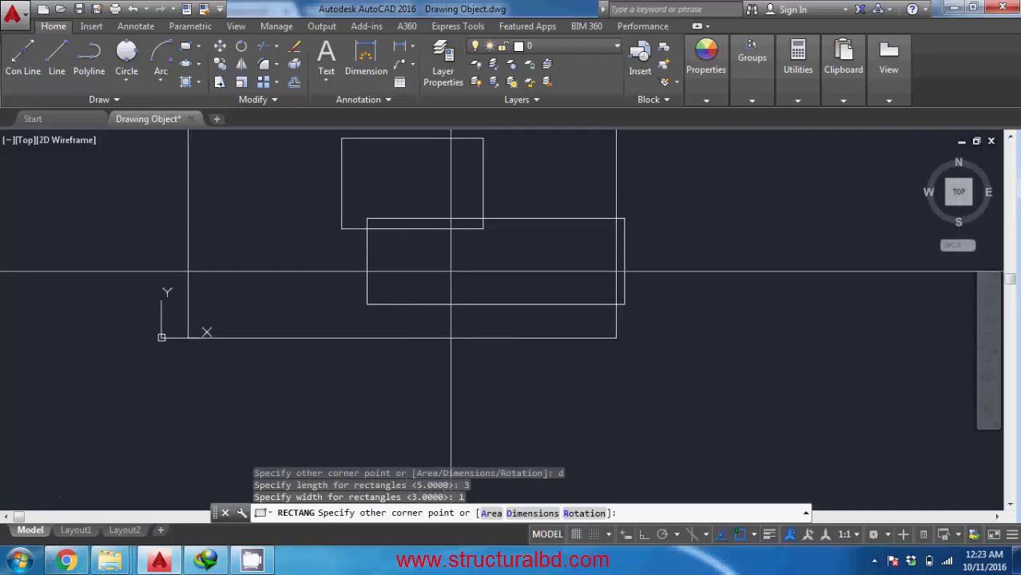
click(449, 270)
scroll(464, 261, up, 2)
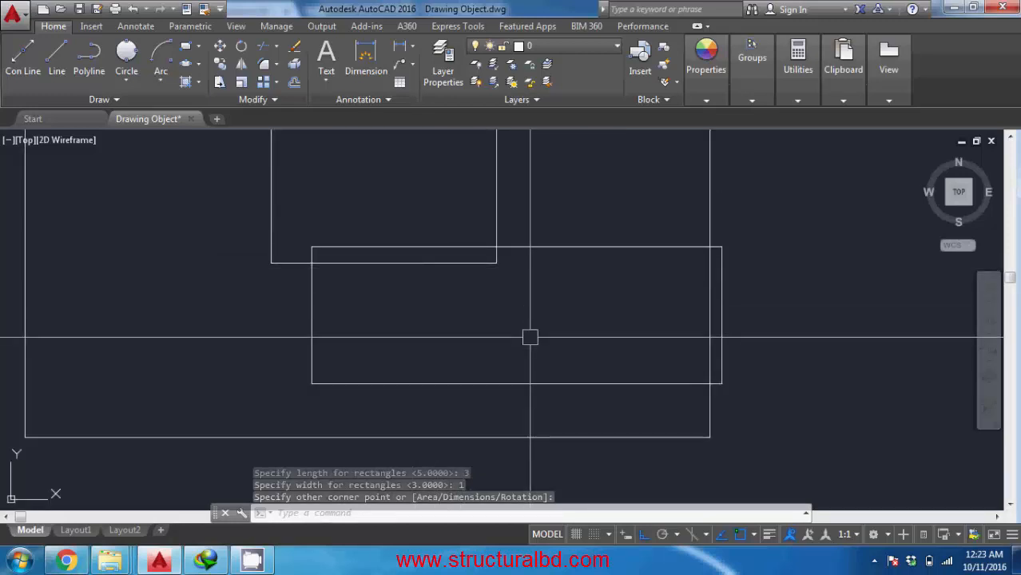
mouse_move(529, 337)
middle_down()
mouse_move(406, 330)
mouse_move(546, 332)
mouse_move(451, 330)
middle_up()
middle_drag(560, 337, 465, 326)
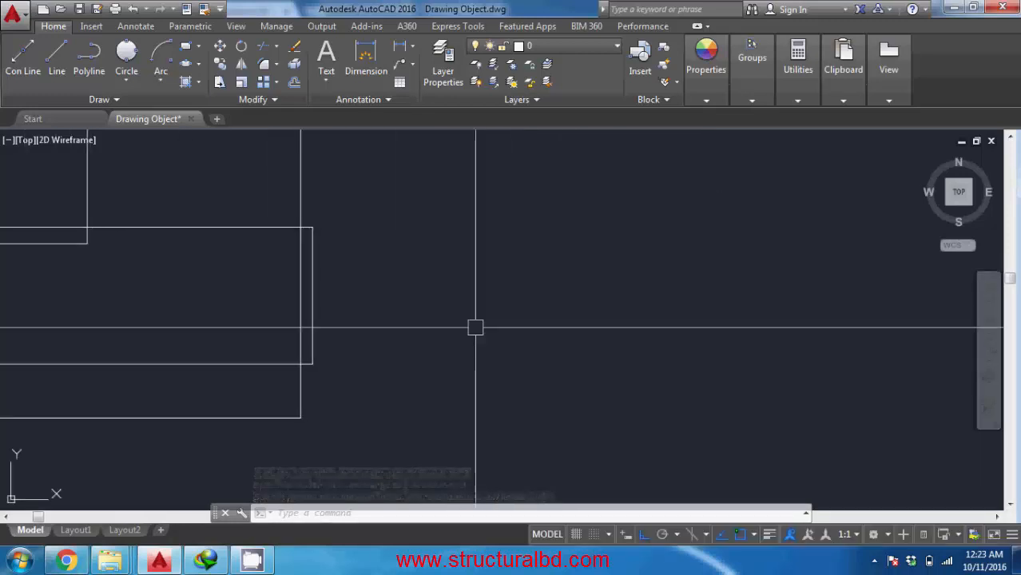
scroll(450, 296, up, 2)
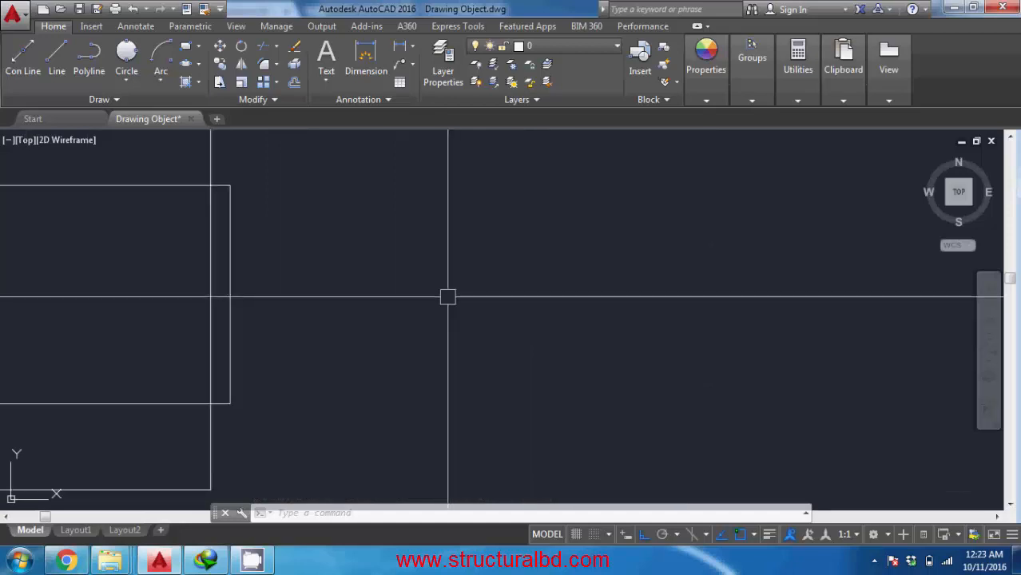
click(186, 46)
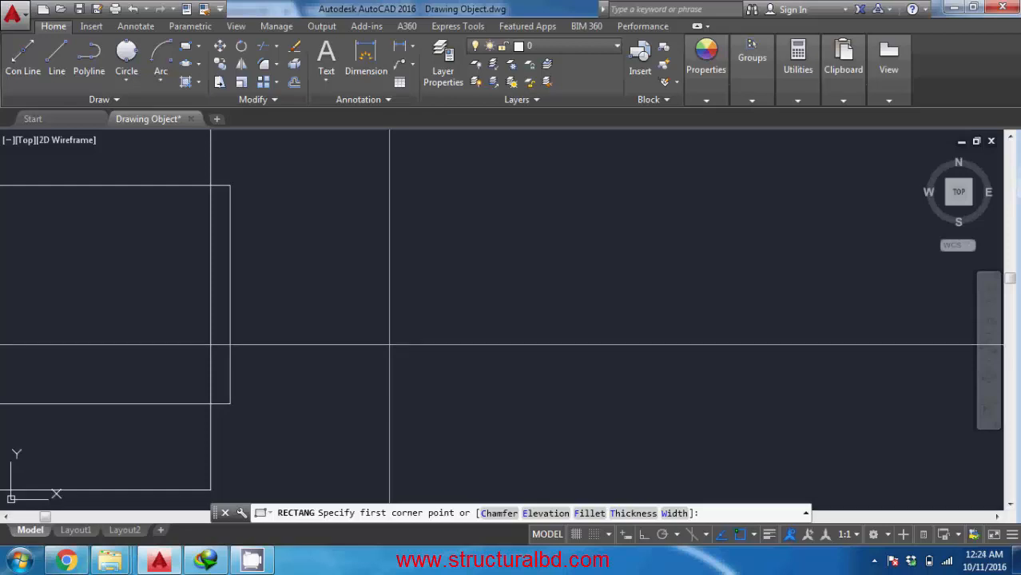
click(429, 372)
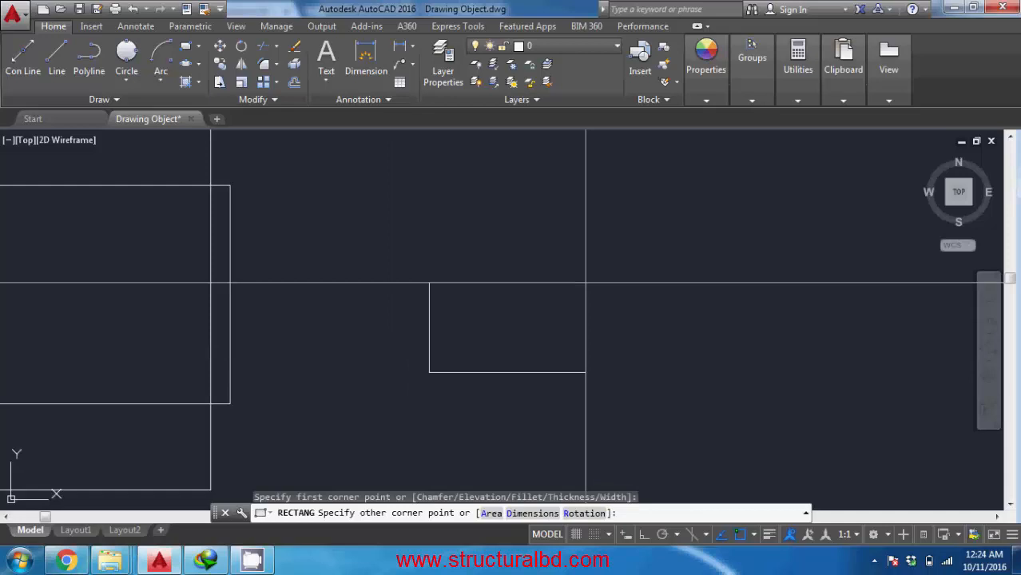
key(Escape)
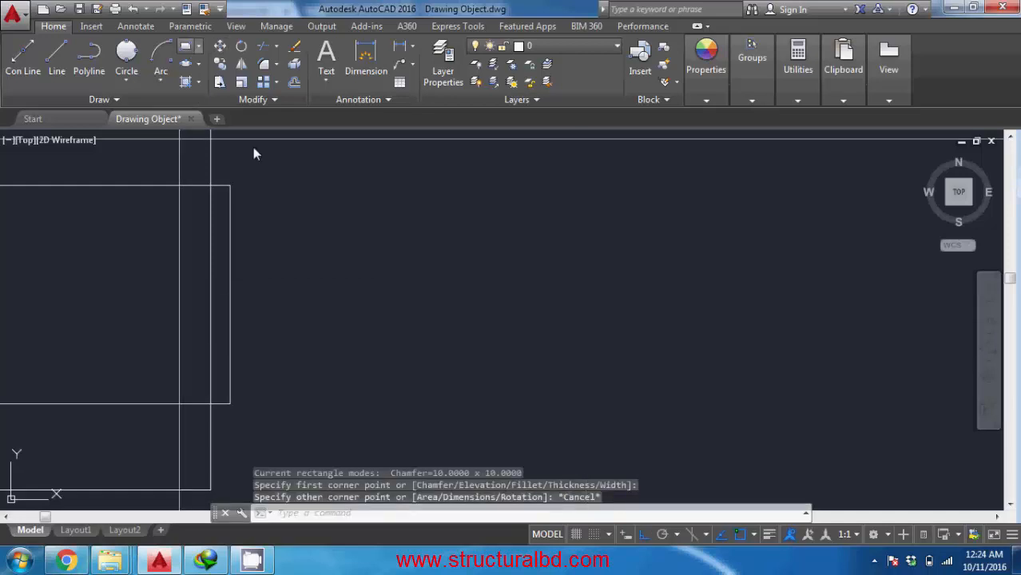
- Draw a large chamfered rectangle to the right of the existing rectangles, with both chamfer distances set to 1
key(Return)
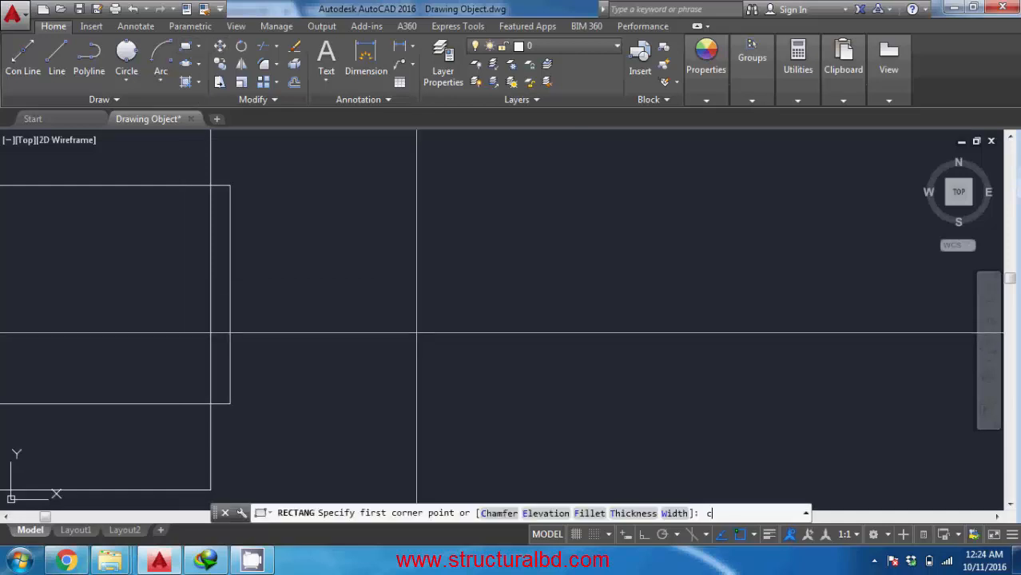
text(c)
key(Return)
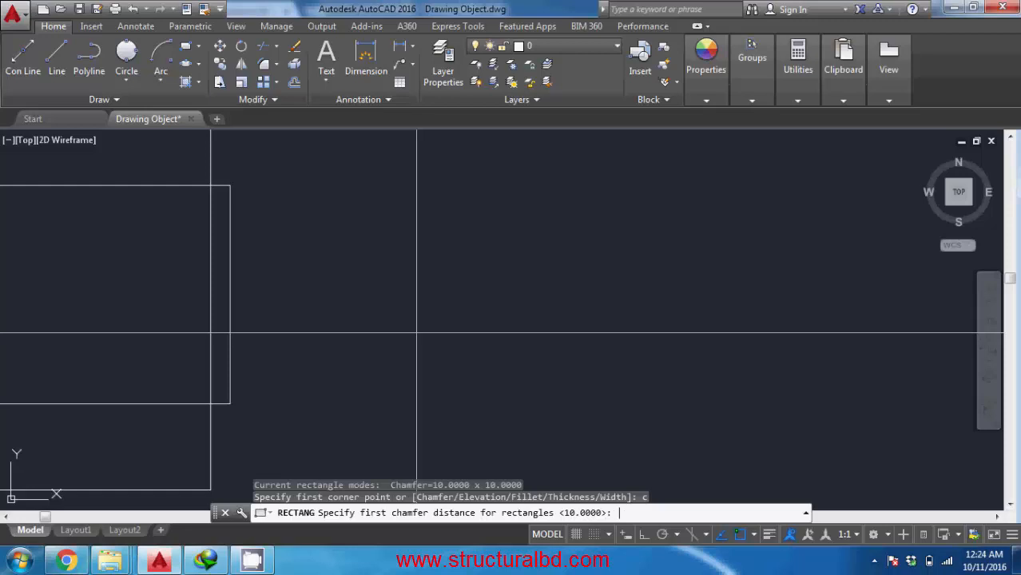
key(Return)
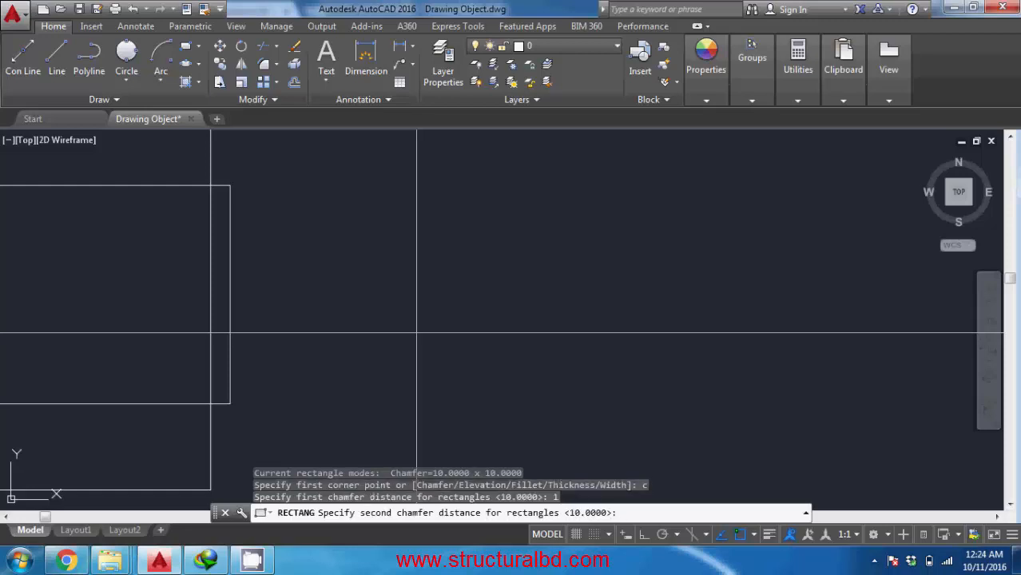
text(1)
key(Return)
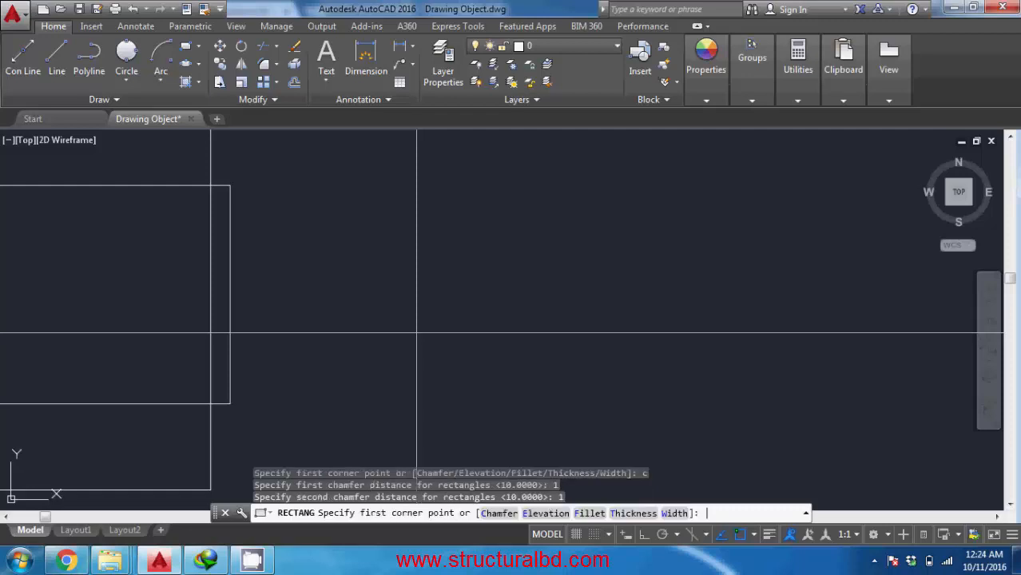
click(435, 386)
scroll(577, 276, down, 5)
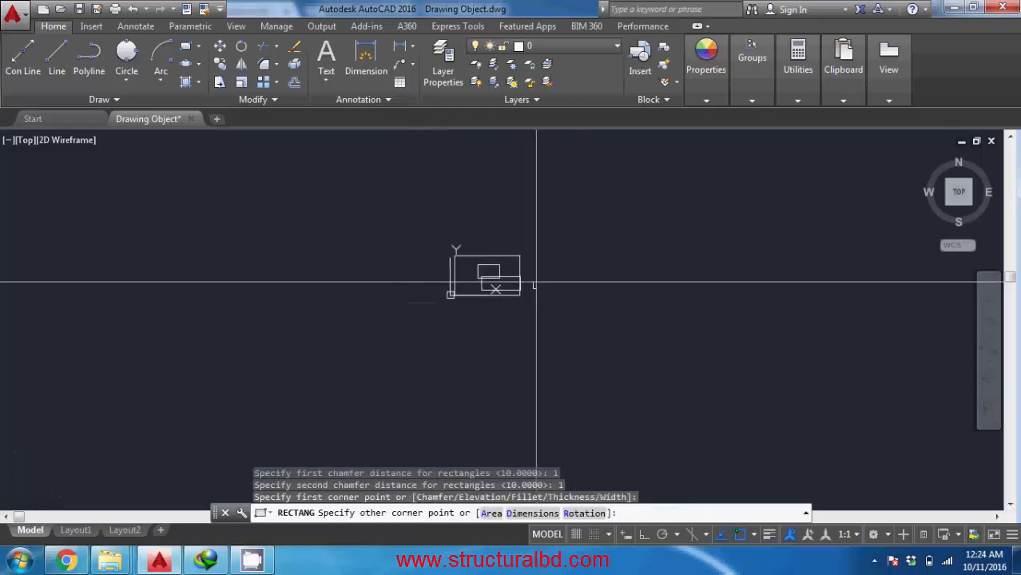
scroll(536, 277, up, 3)
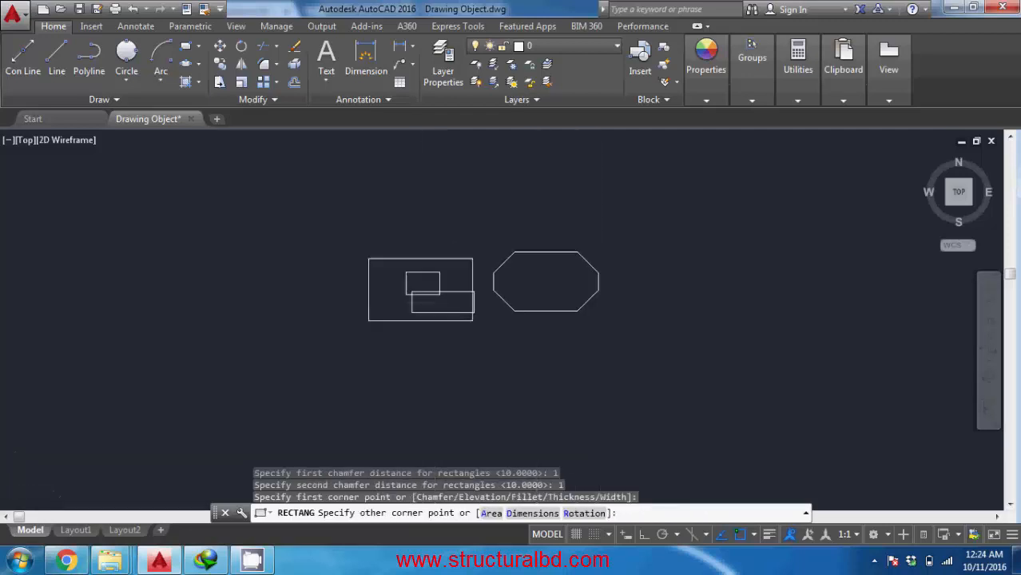
click(769, 164)
scroll(556, 286, down, 2)
scroll(564, 281, up, 2)
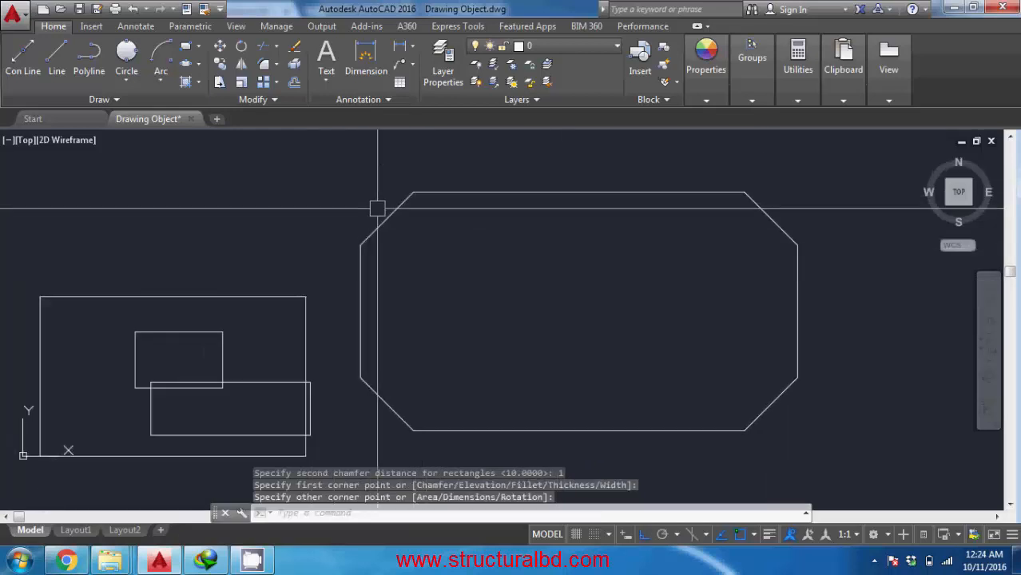
- Draw a filleted rectangle with a corner radius of 1 overlapping the lower right part of the chamfered rectangle
middle_drag(367, 196, 370, 232)
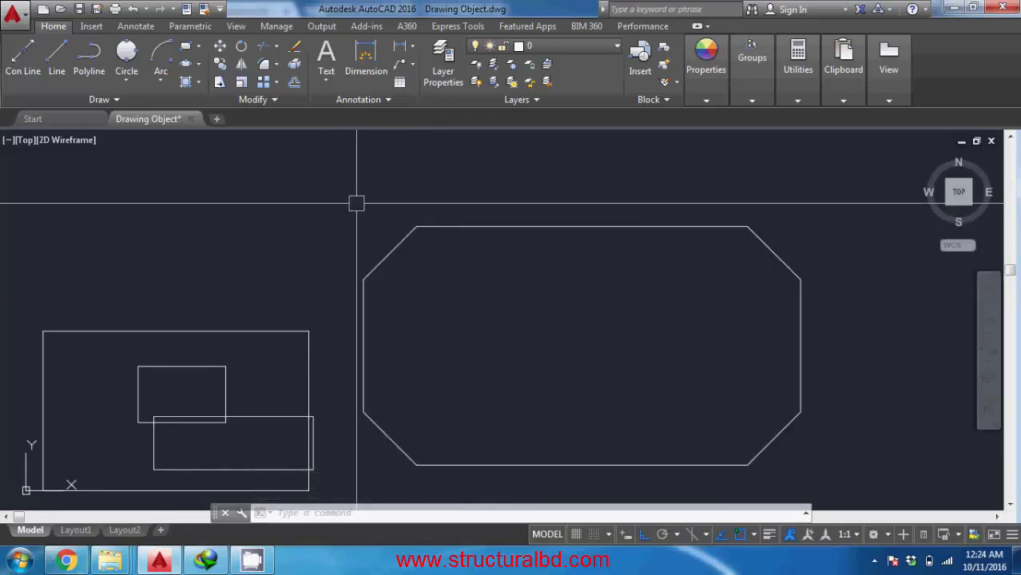
middle_drag(517, 299, 514, 296)
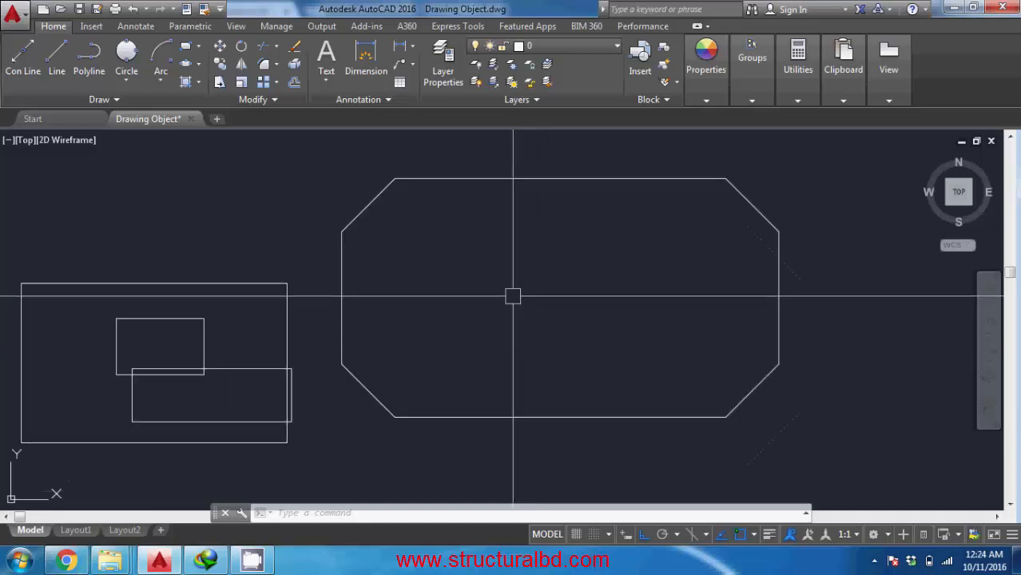
click(185, 45)
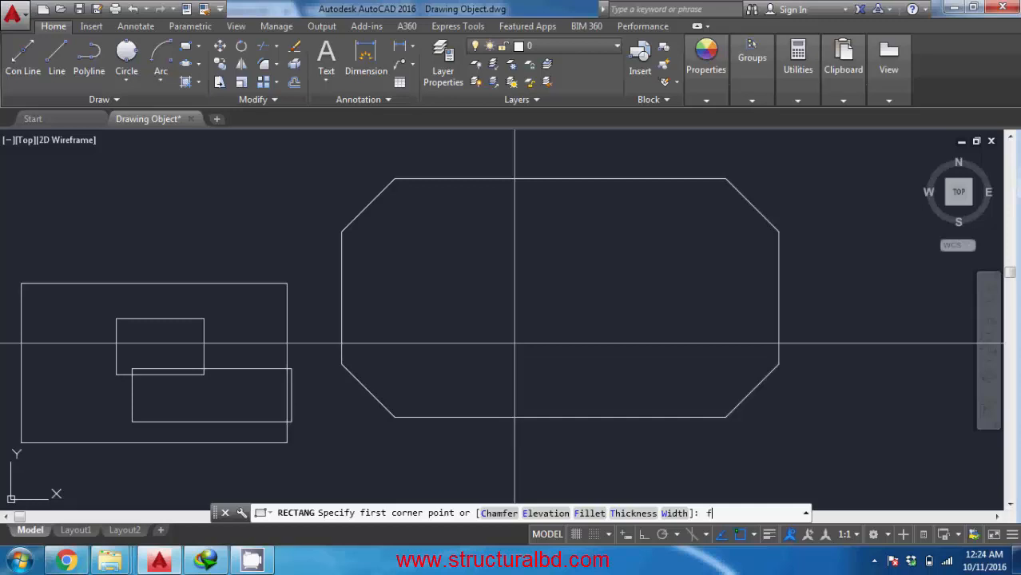
key(Return)
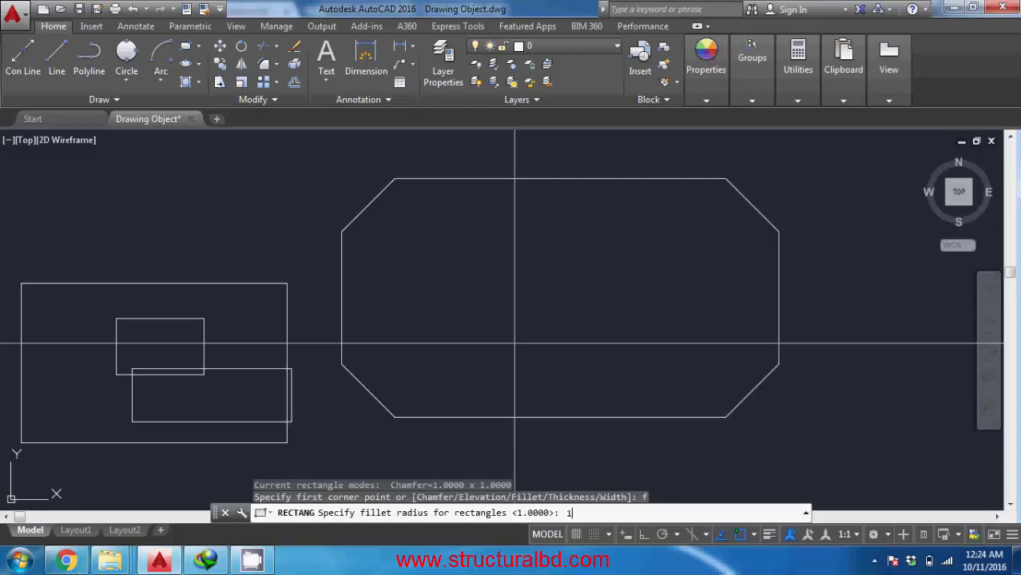
text(1)
key(Return)
click(521, 285)
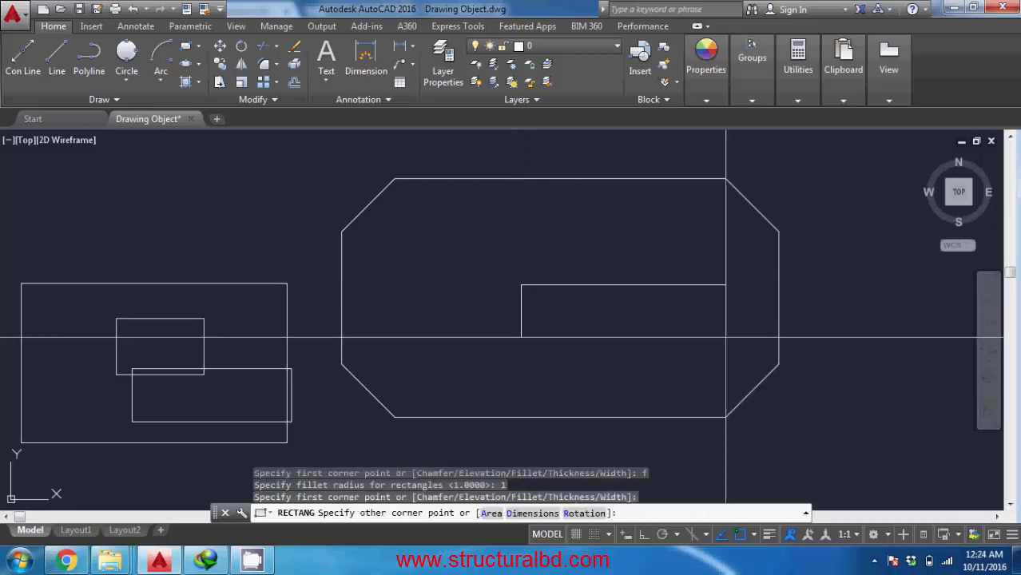
middle_drag(869, 452, 743, 356)
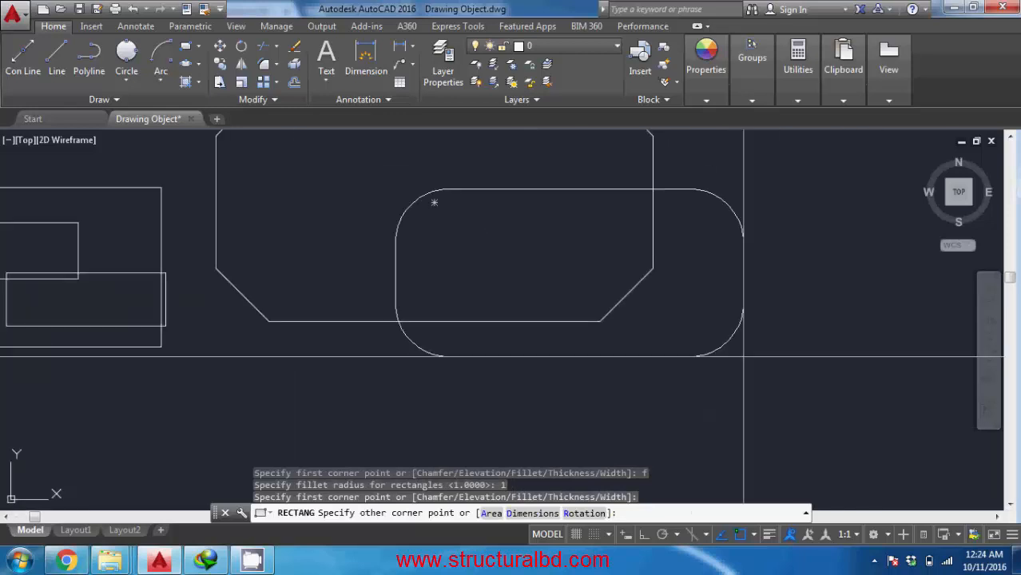
click(813, 413)
middle_drag(462, 251, 492, 287)
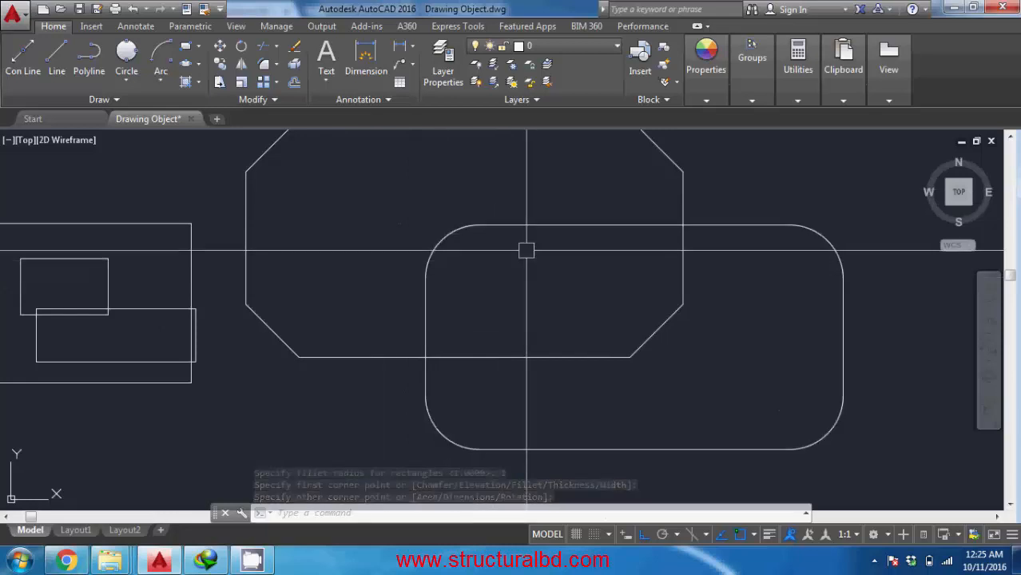
- Draw a large rounded rectangle with line width 1 to the right of the existing filleted rectangle
key(Return)
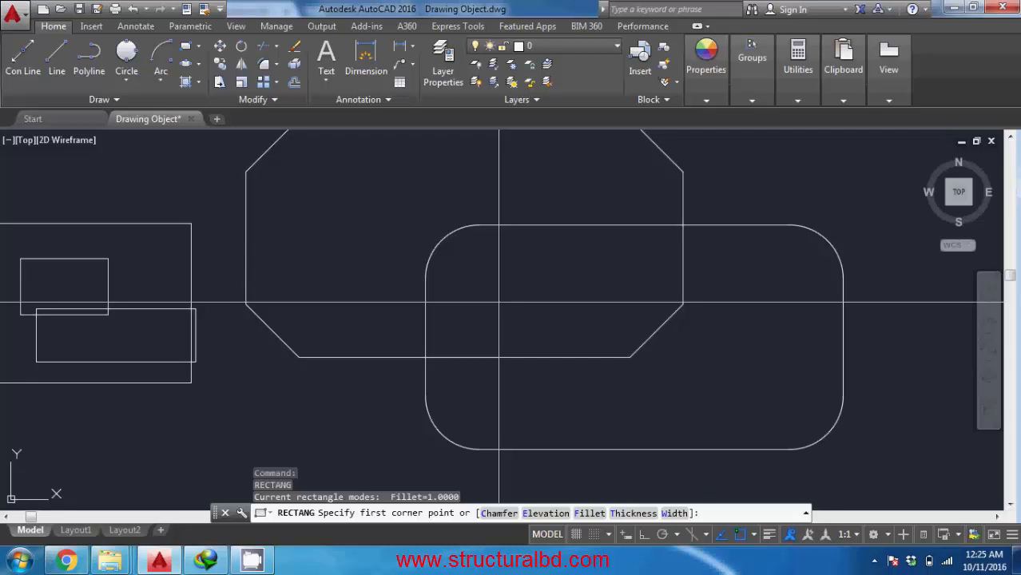
key(Return)
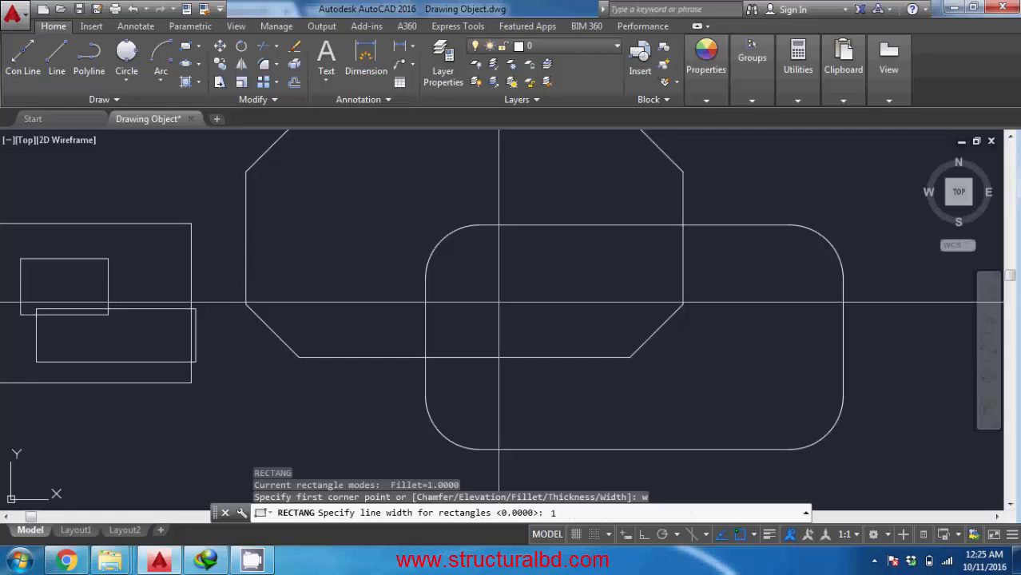
key(Return)
scroll(163, 316, down, 4)
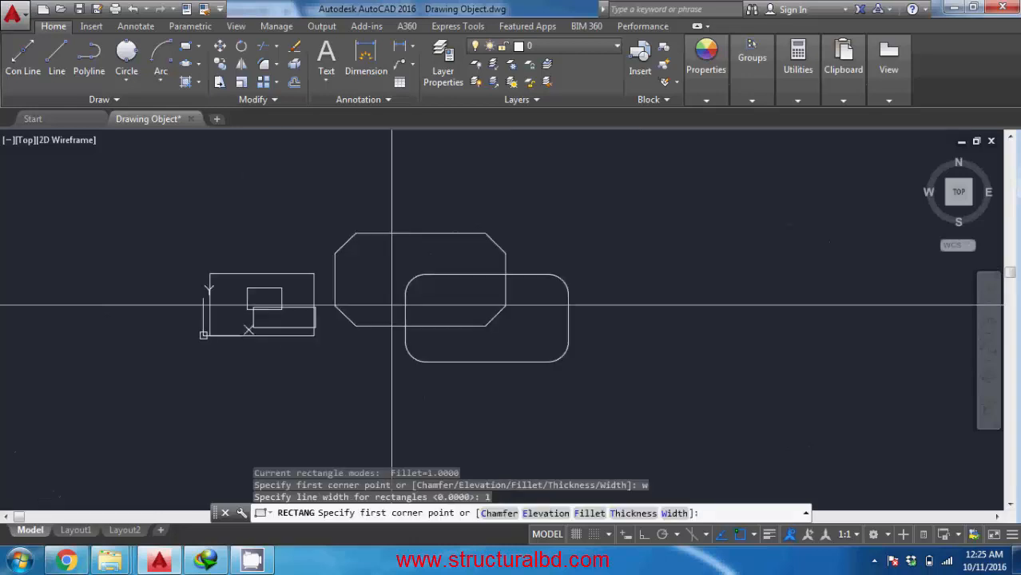
click(498, 263)
scroll(499, 263, down, 5)
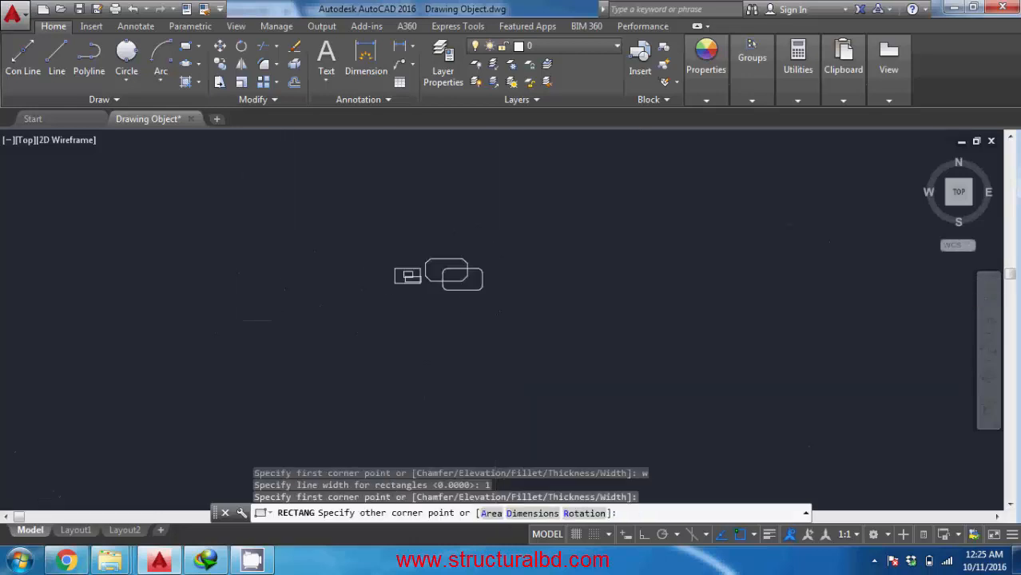
click(807, 375)
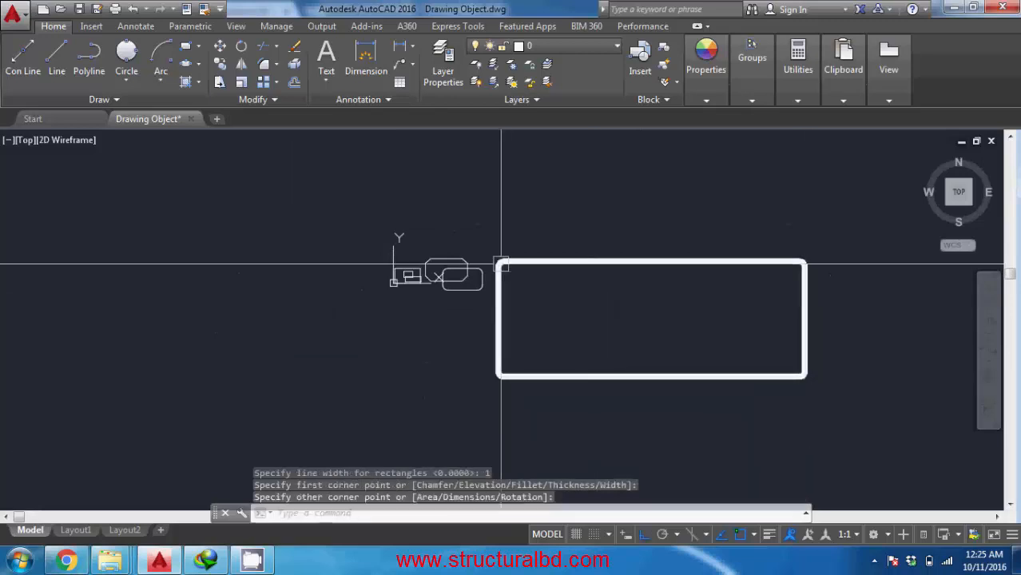
scroll(540, 265, up, 5)
scroll(462, 290, up, 2)
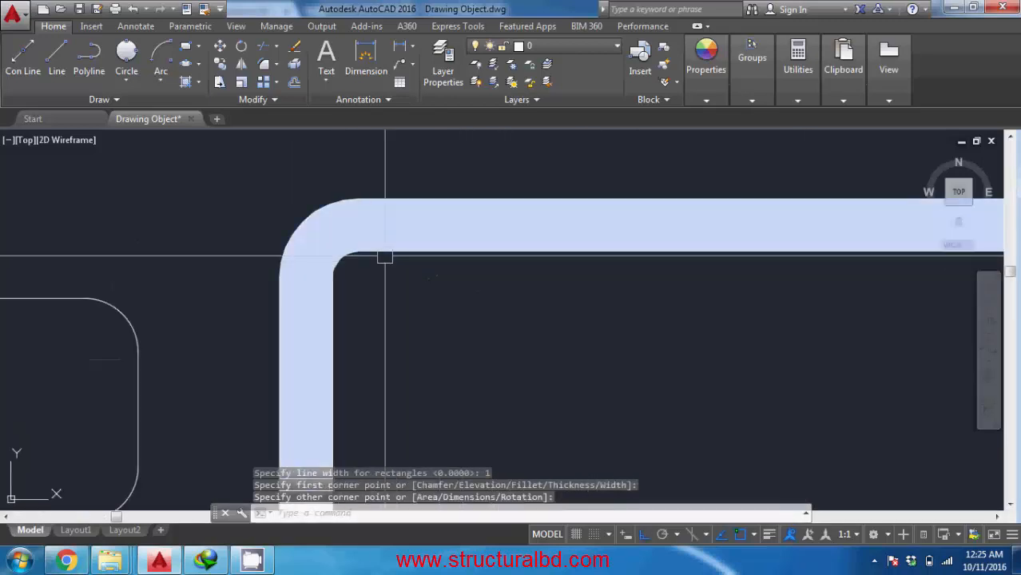
scroll(410, 205, down, 3)
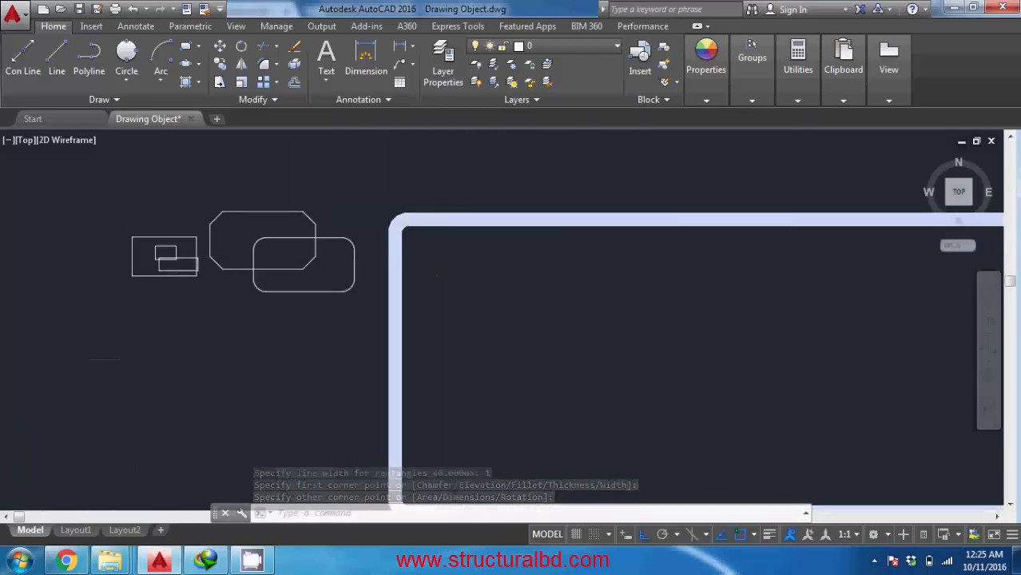
scroll(401, 285, down, 5)
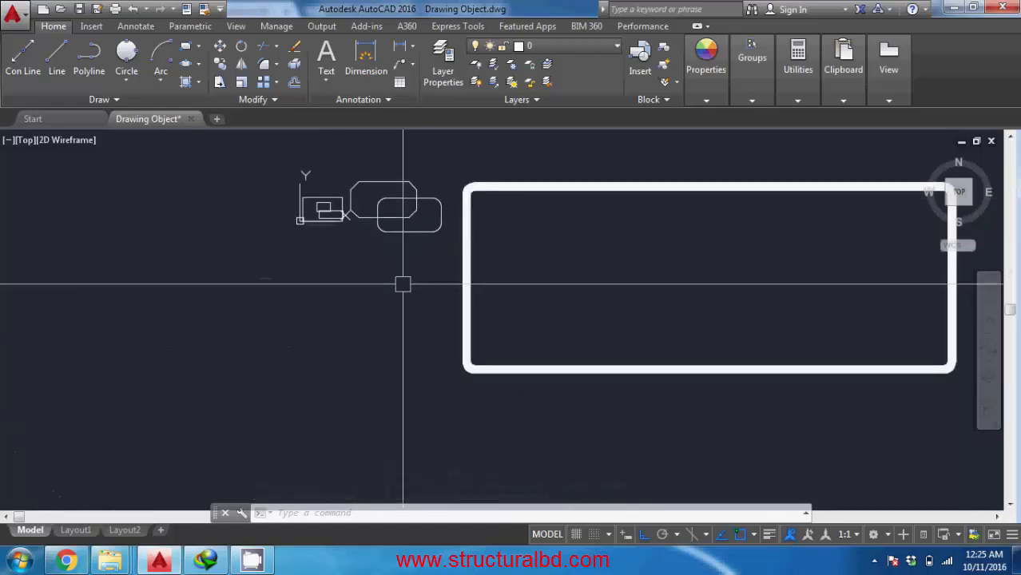
- Draw a rectangle with fillet radius 0 below the thin shapes, overlapping the lower left corner of the large thick rectangle
scroll(422, 205, up, 5)
middle_drag(422, 205, 238, 316)
middle_drag(215, 378, 481, 294)
scroll(481, 294, up, 1)
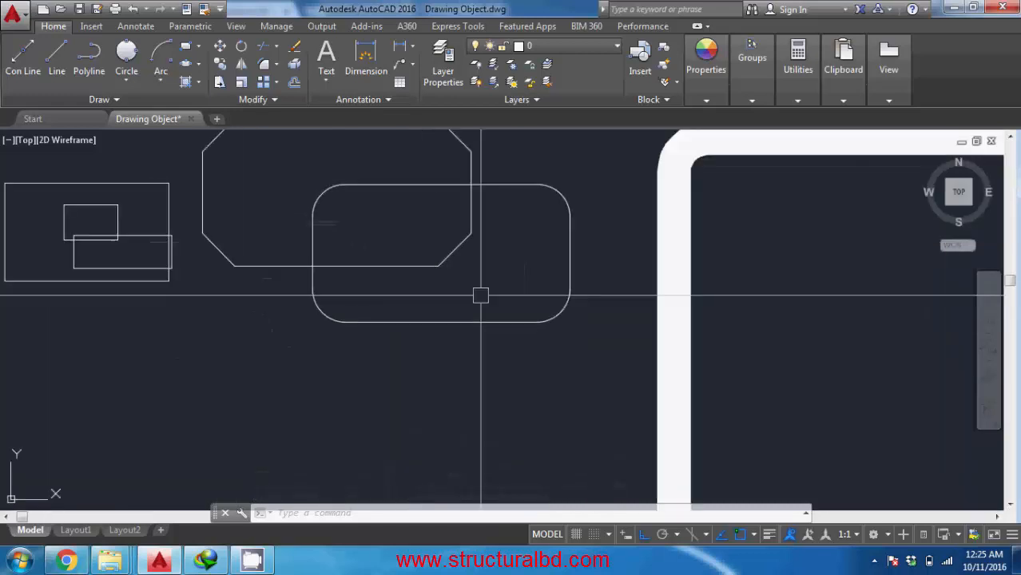
middle_drag(387, 356, 417, 292)
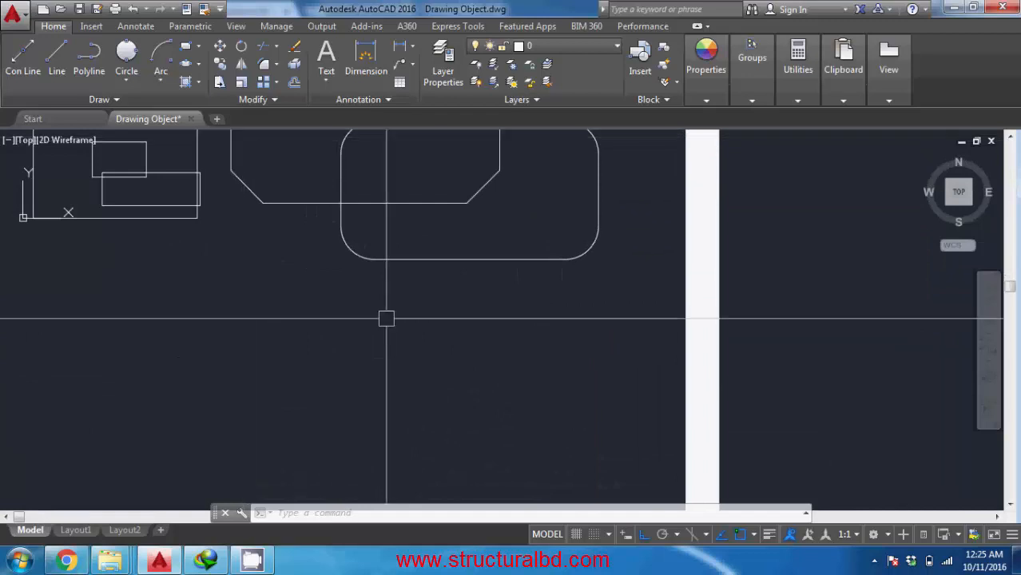
click(185, 46)
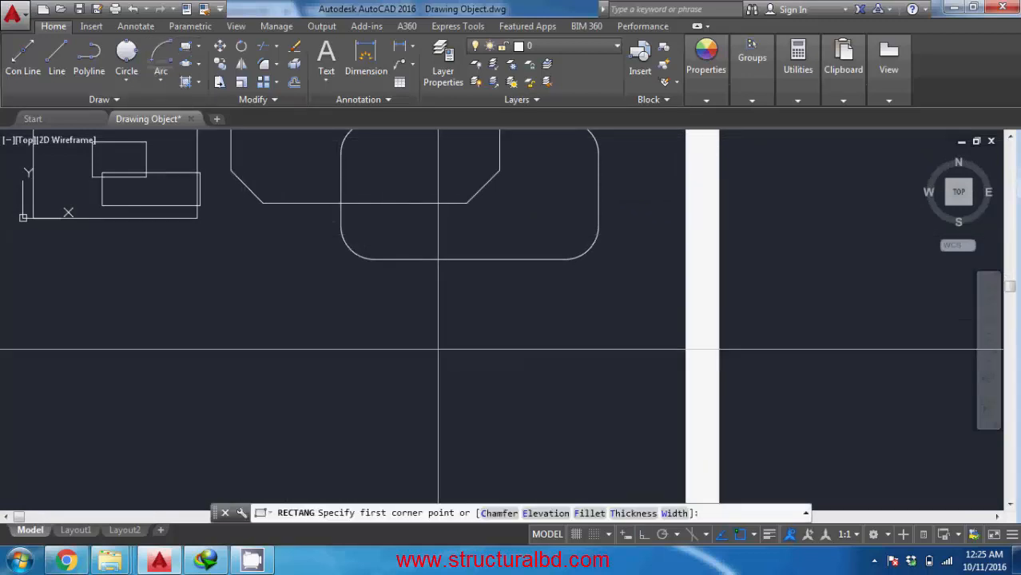
mouse_move(534, 281)
middle_down()
mouse_move(459, 376)
mouse_move(570, 246)
middle_up()
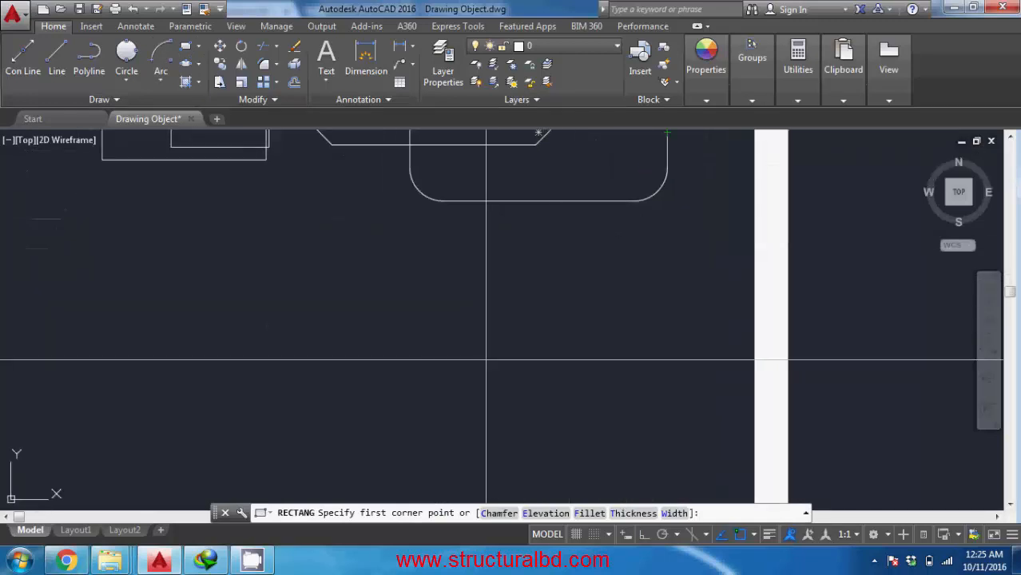
key(Return)
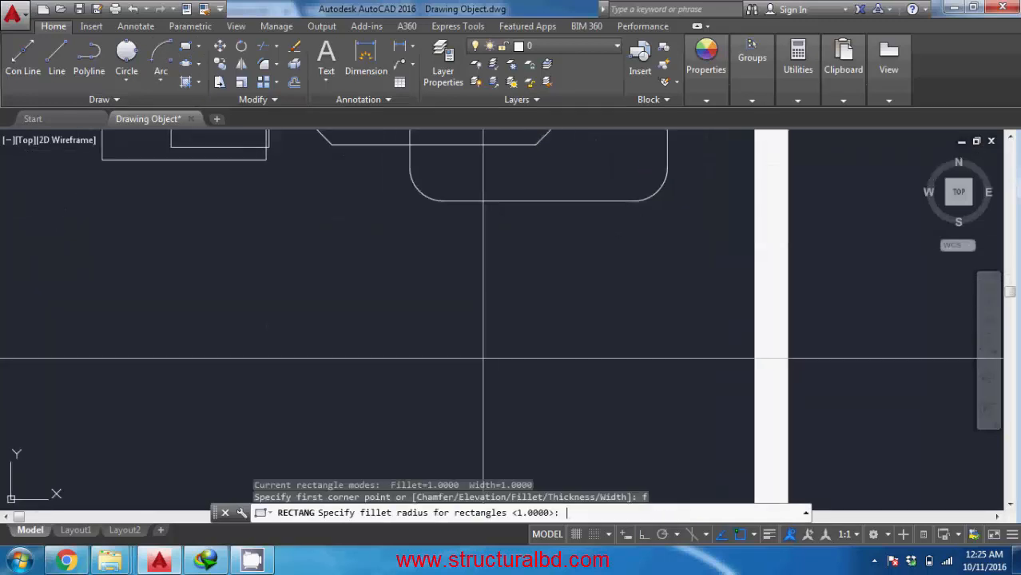
text(0)
key(Return)
scroll(278, 365, down, 4)
click(318, 295)
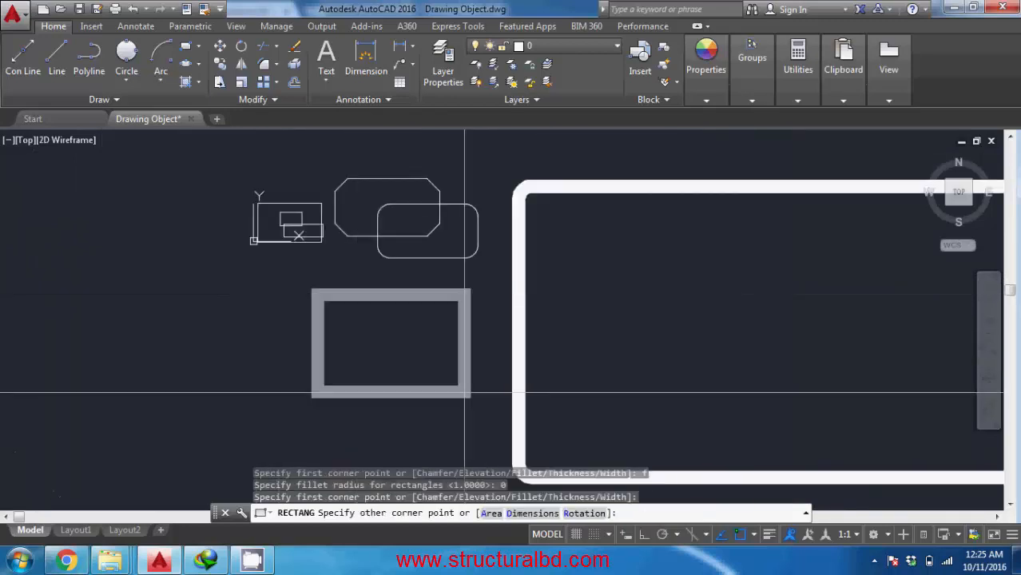
middle_drag(494, 319, 510, 178)
click(660, 412)
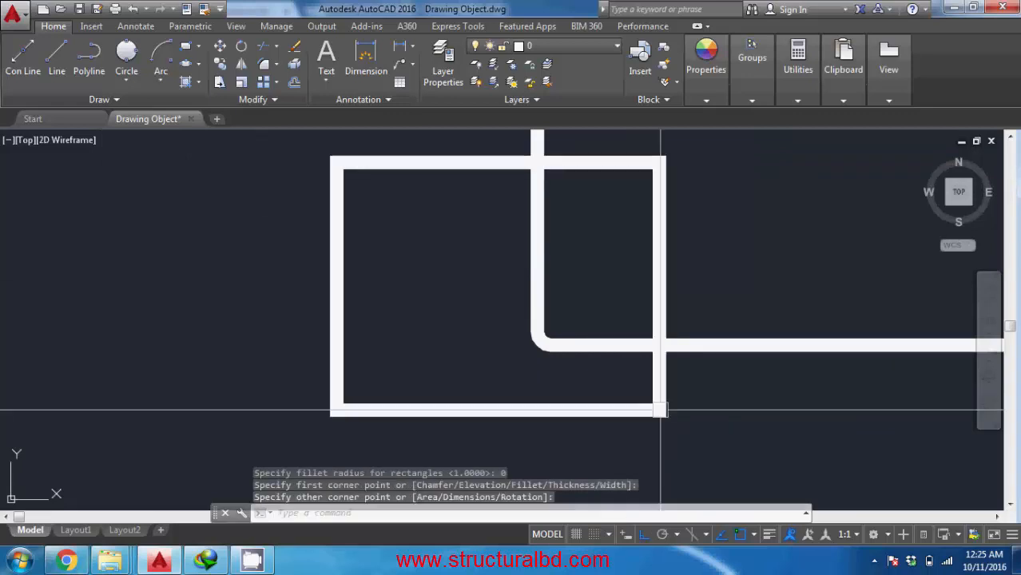
- Draw a rectangle with line width 0 to the left of the thick square-cornered rectangle
middle_drag(440, 309, 444, 361)
middle_drag(414, 274, 551, 296)
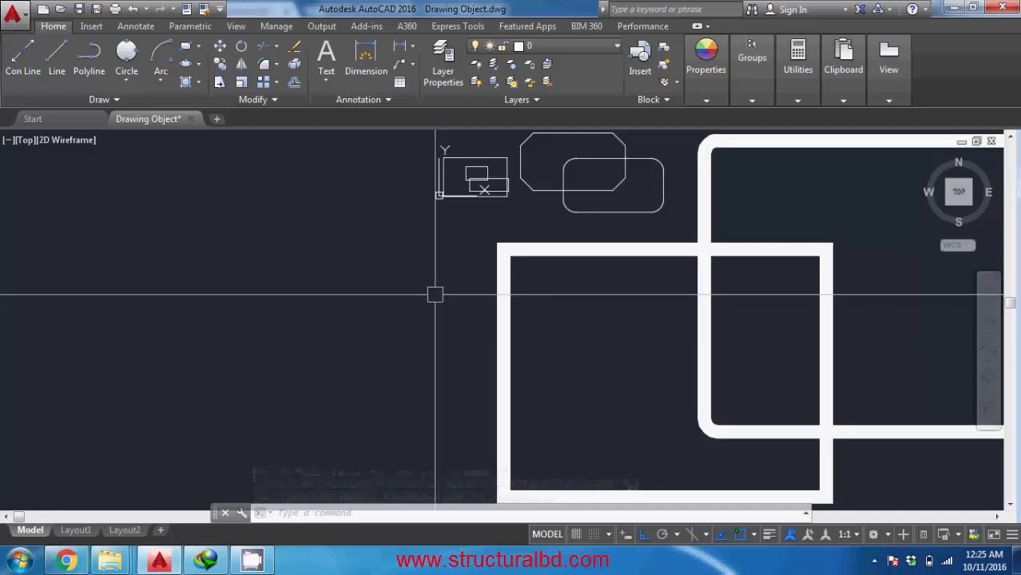
middle_drag(379, 353, 483, 323)
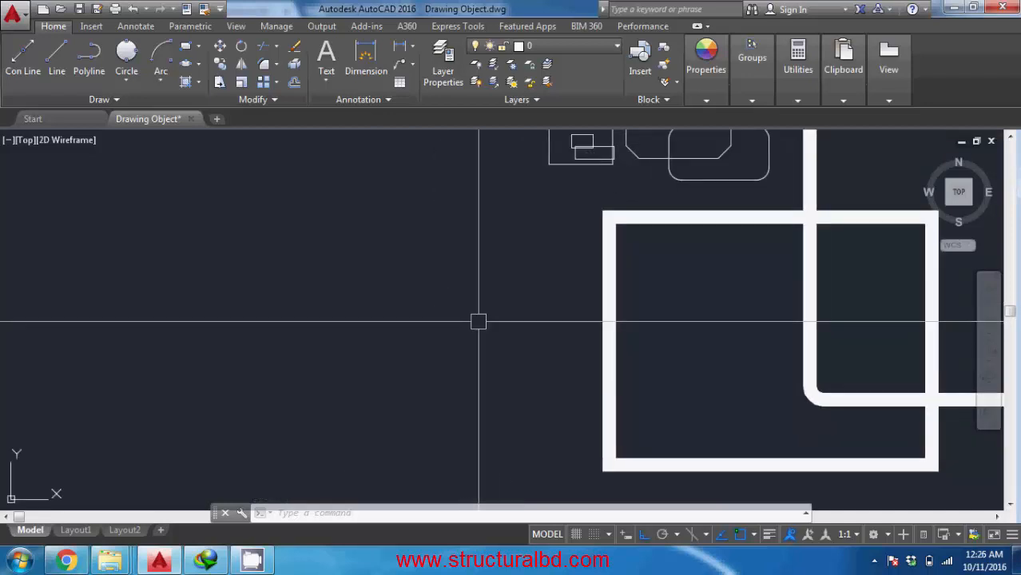
text(rec)
key(Return)
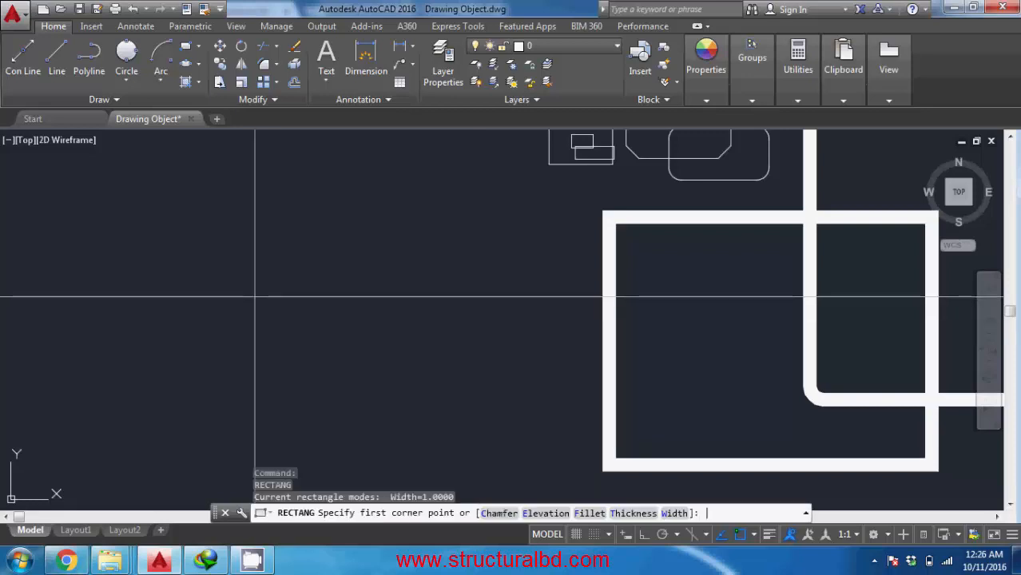
text(w)
key(Return)
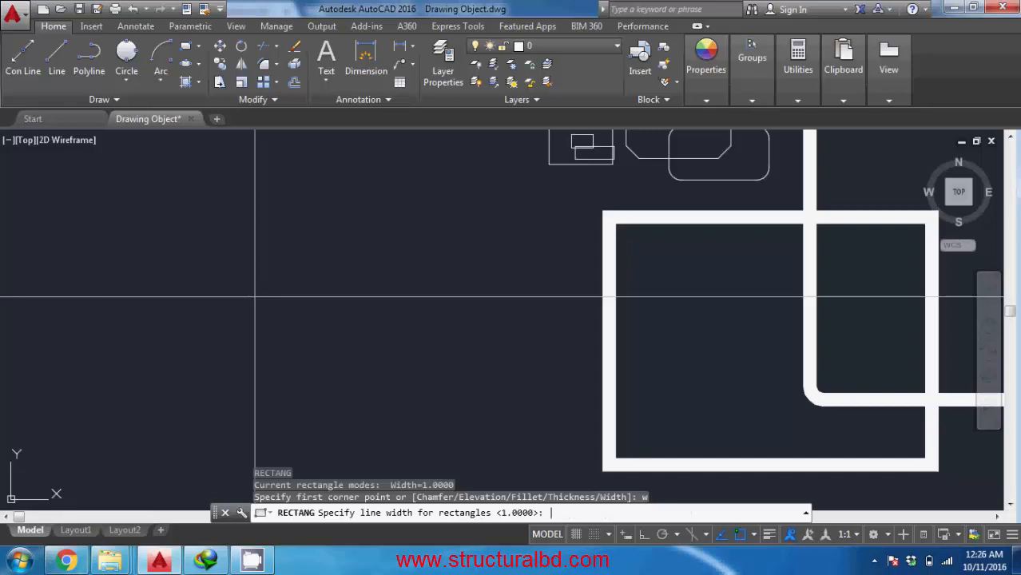
key(Return)
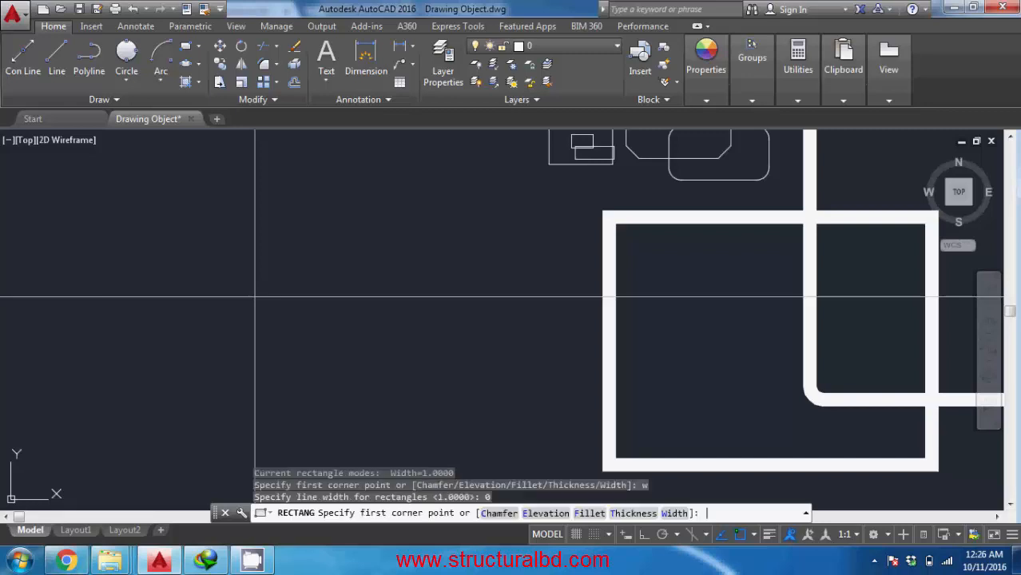
click(208, 248)
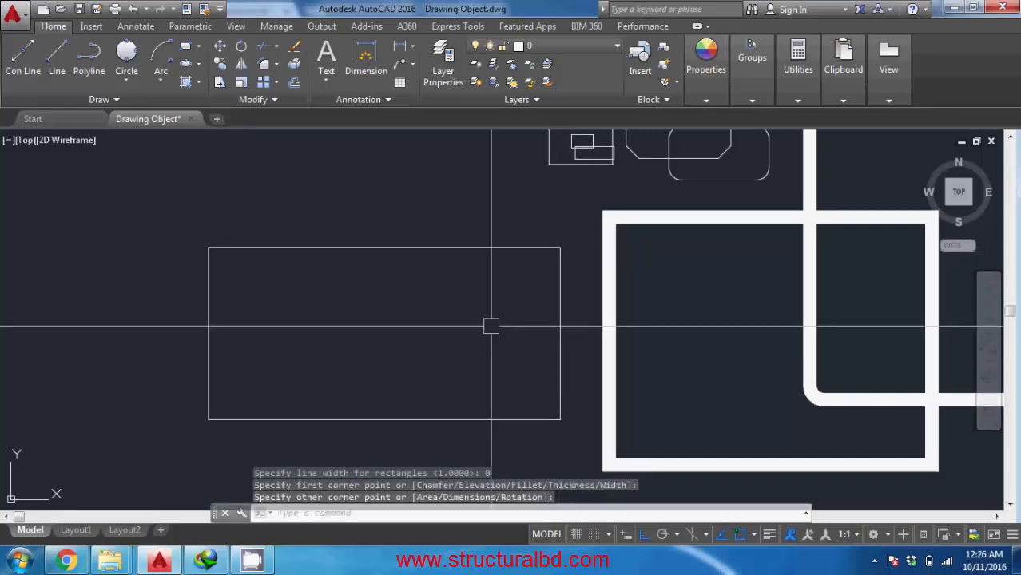
scroll(465, 364, up, 5)
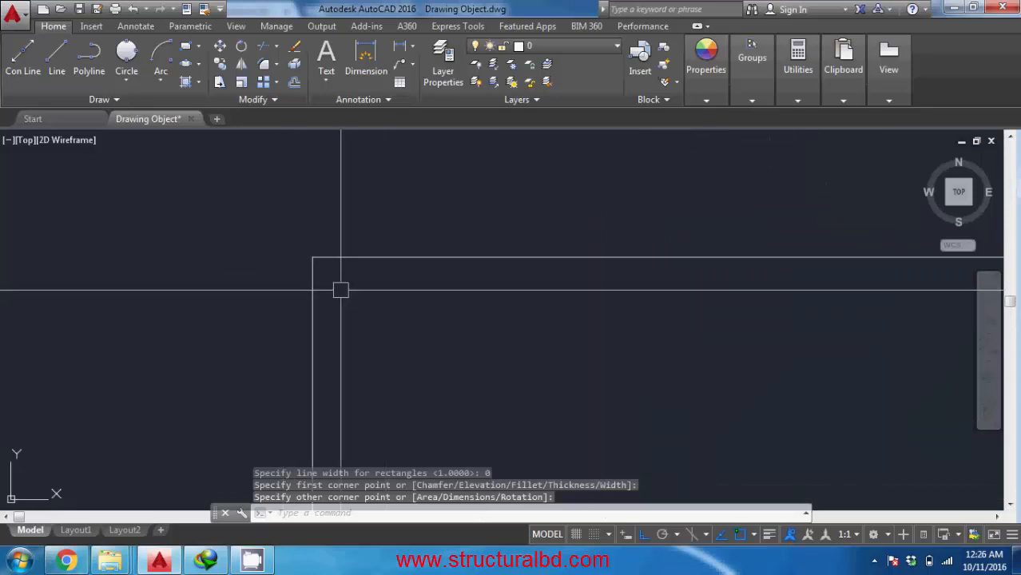
scroll(328, 263, down, 5)
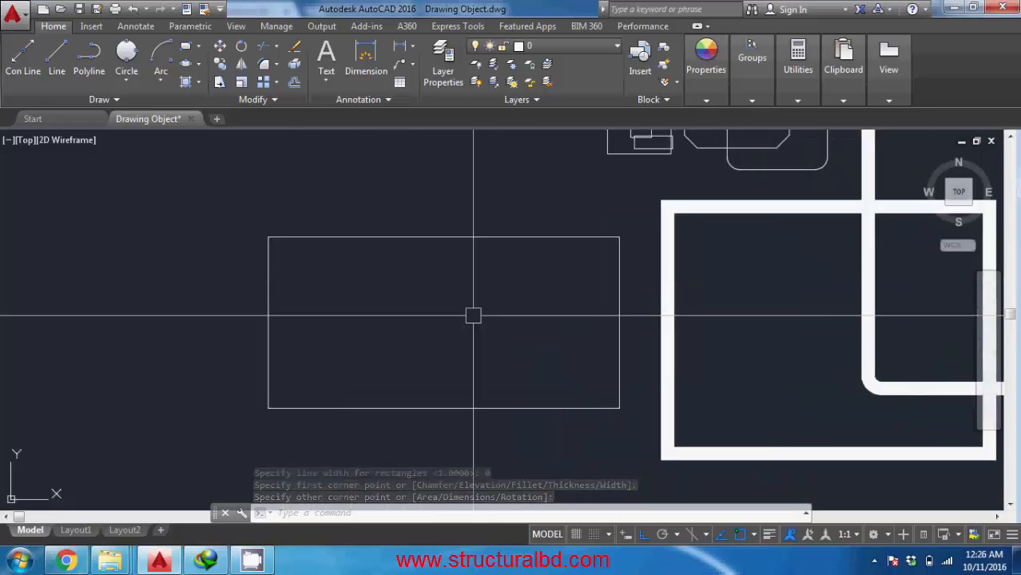
middle_drag(470, 313, 410, 299)
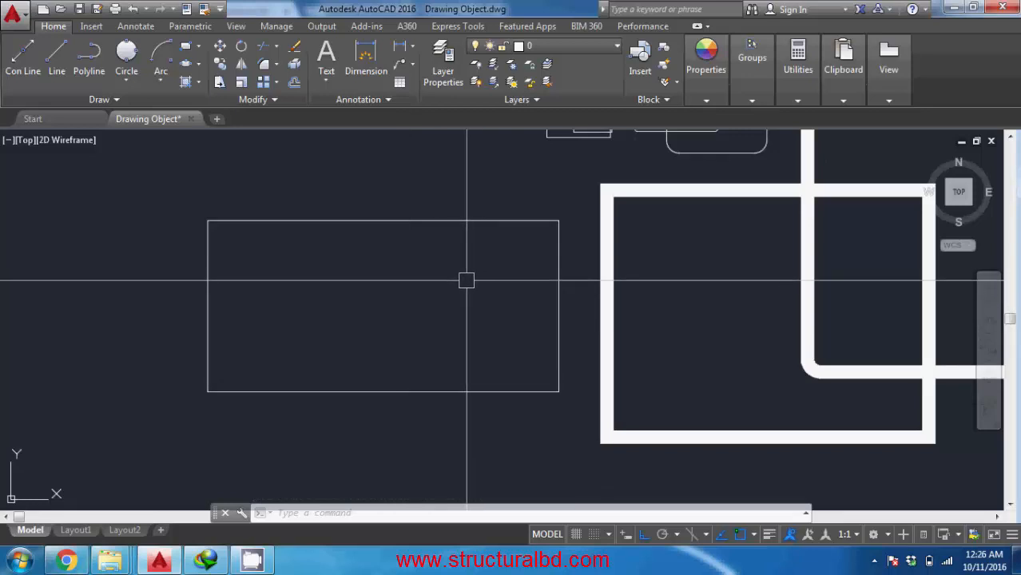
middle_drag(378, 285, 413, 299)
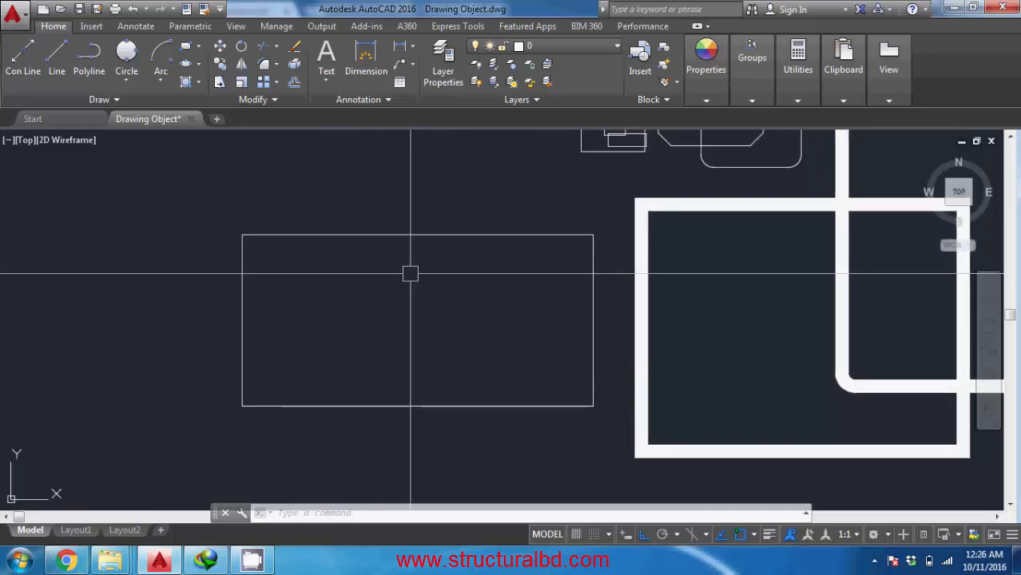
middle_drag(347, 310, 424, 313)
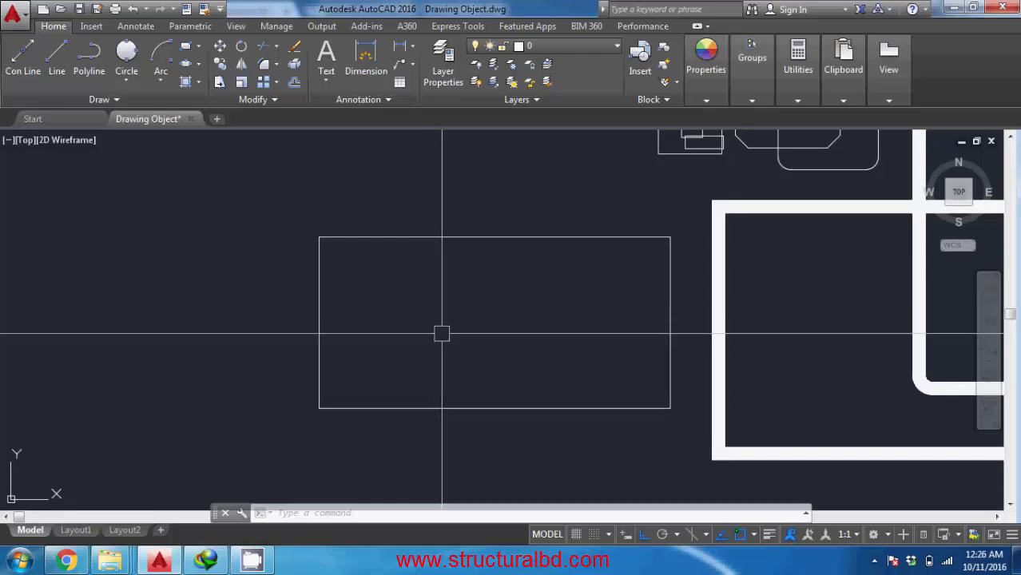
middle_drag(488, 327, 463, 326)
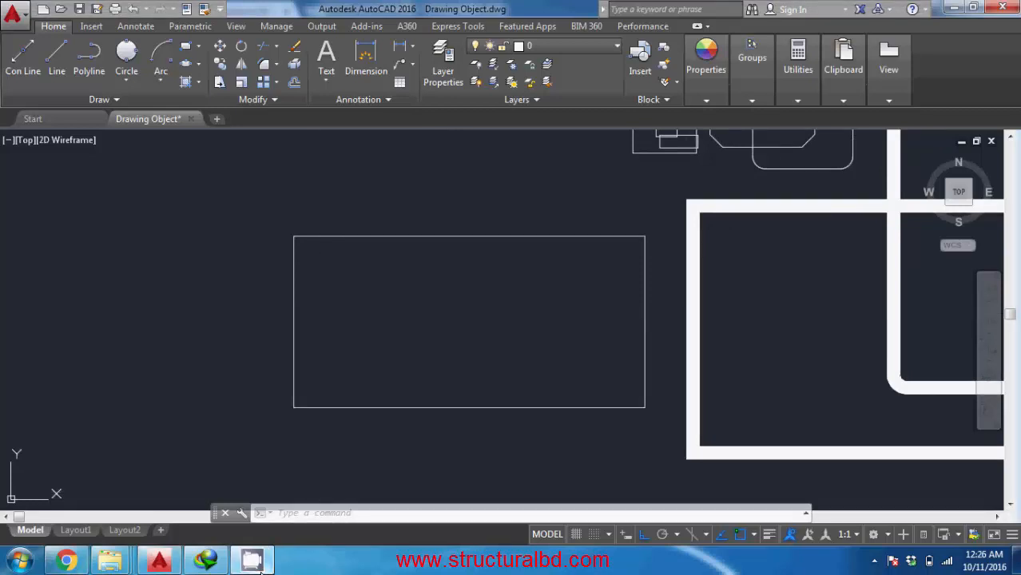
middle_drag(445, 337, 298, 324)
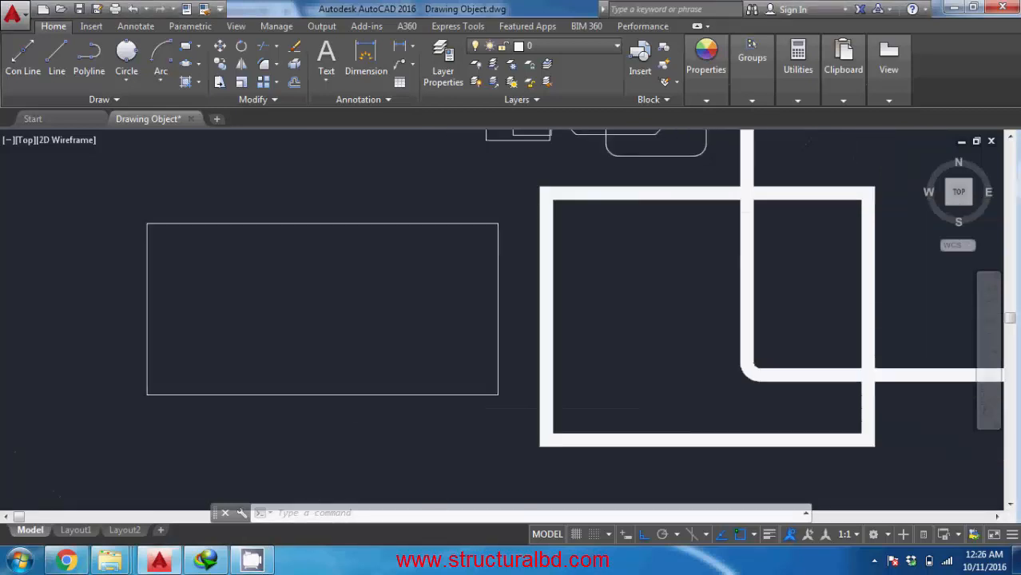
- Draw a four-sided polygon inscribed in a circle, centered below the large thick rounded rectangle, with one vertex pointing horizontally from the center
scroll(334, 307, down, 4)
middle_drag(600, 336, 428, 312)
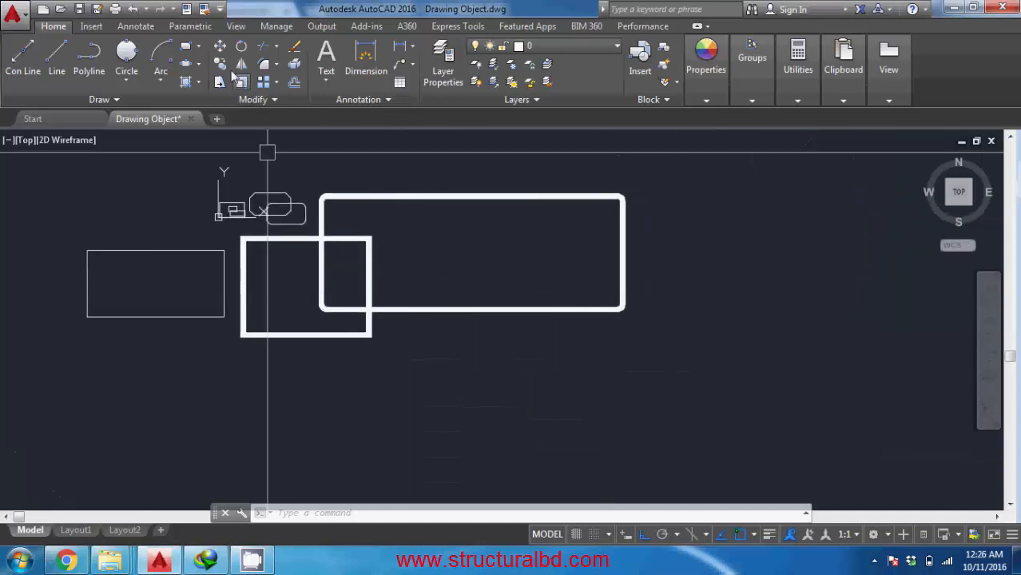
click(199, 48)
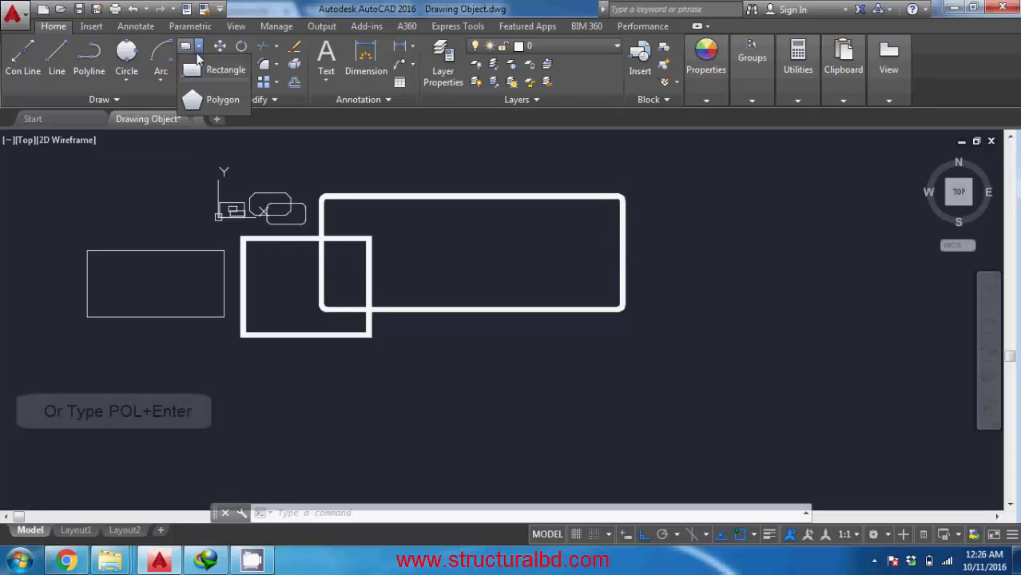
click(214, 102)
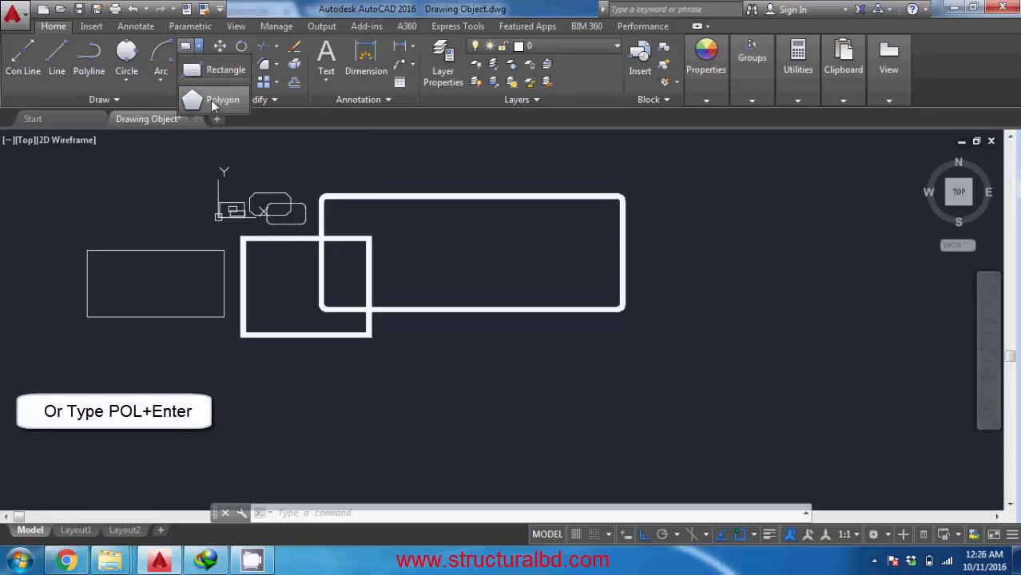
middle_drag(460, 325, 459, 320)
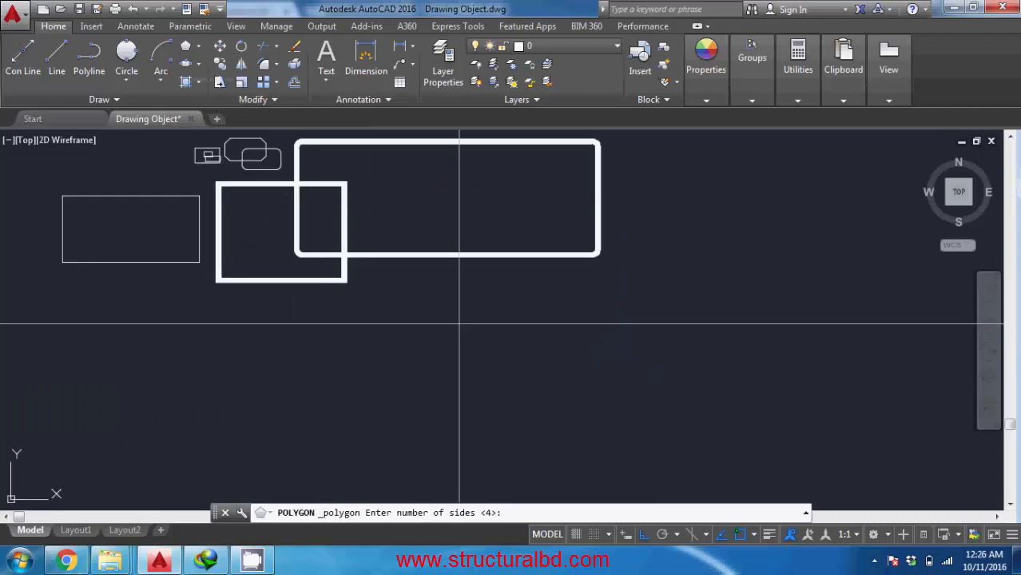
scroll(458, 321, up, 2)
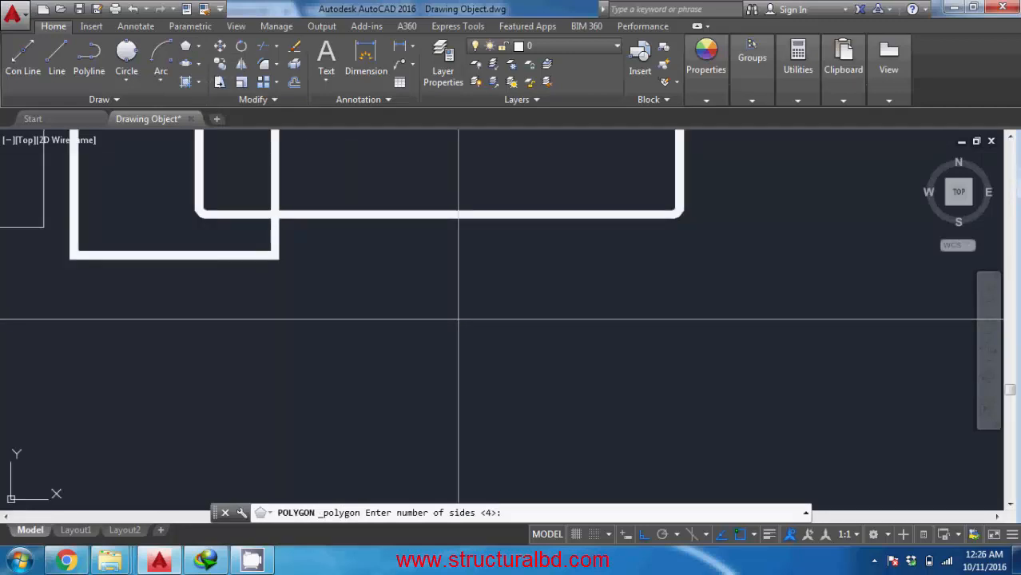
key(Return)
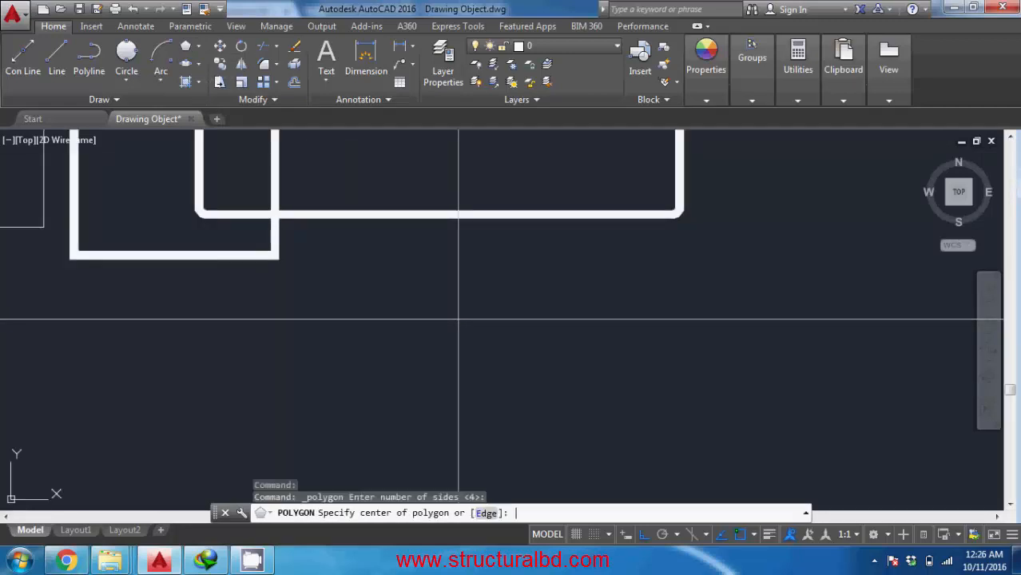
click(502, 325)
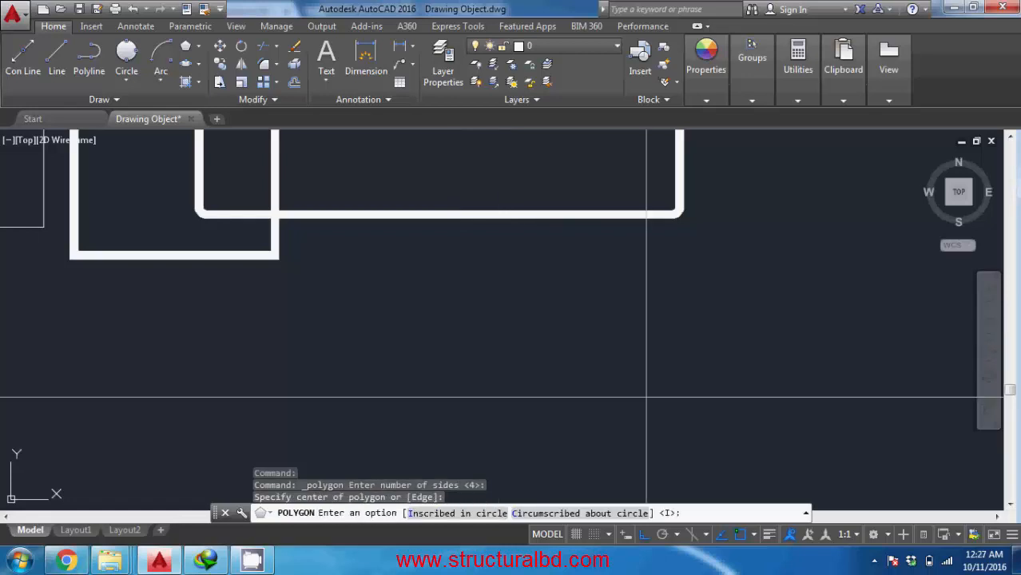
scroll(580, 341, down, 4)
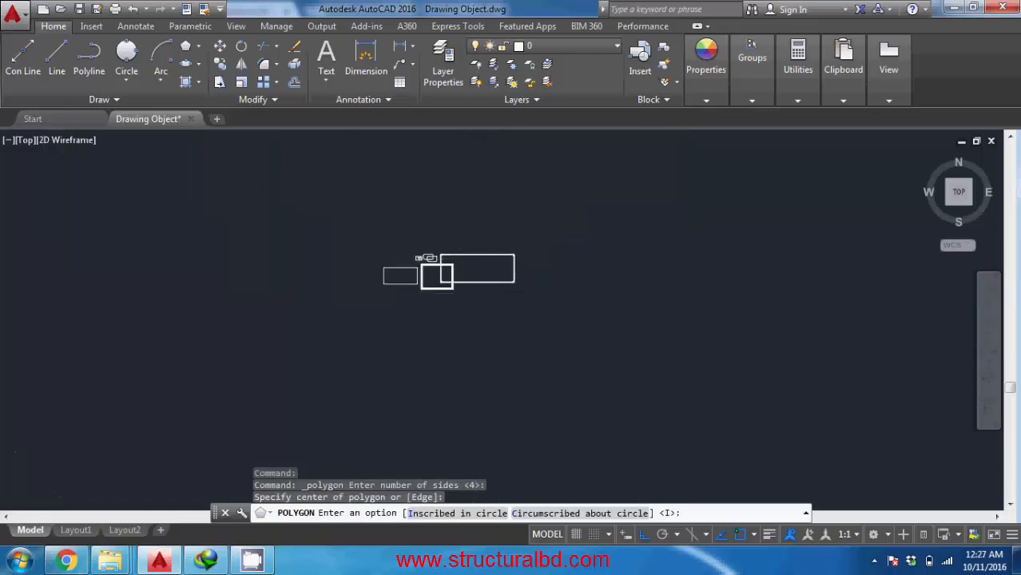
scroll(580, 341, up, 6)
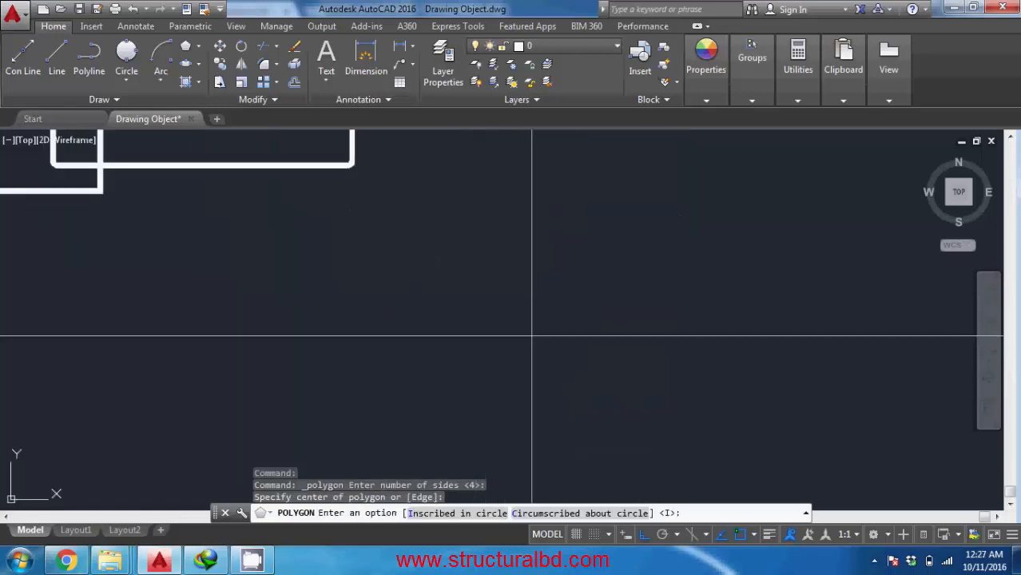
right_click(493, 293)
click(525, 305)
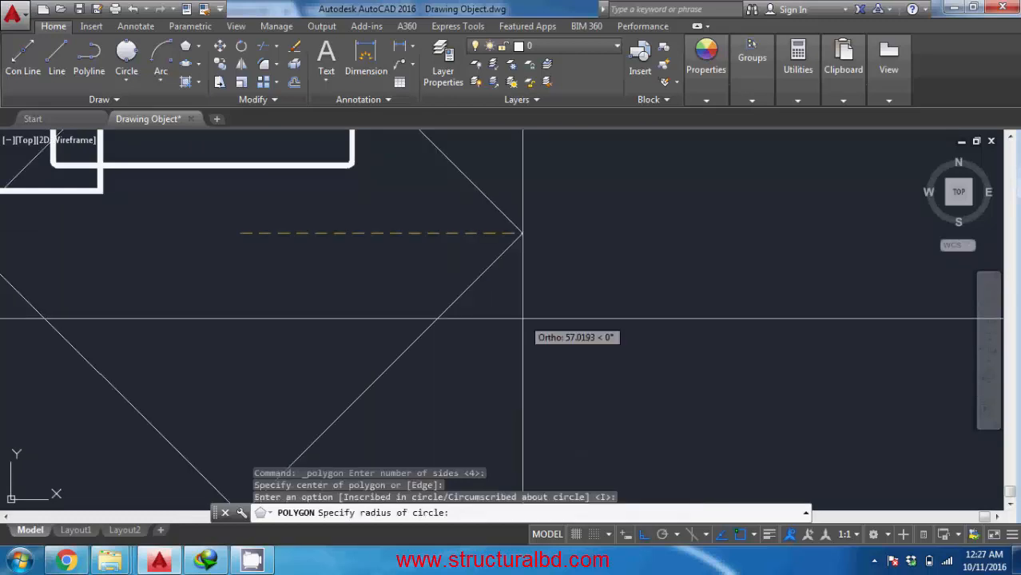
scroll(535, 304, down, 2)
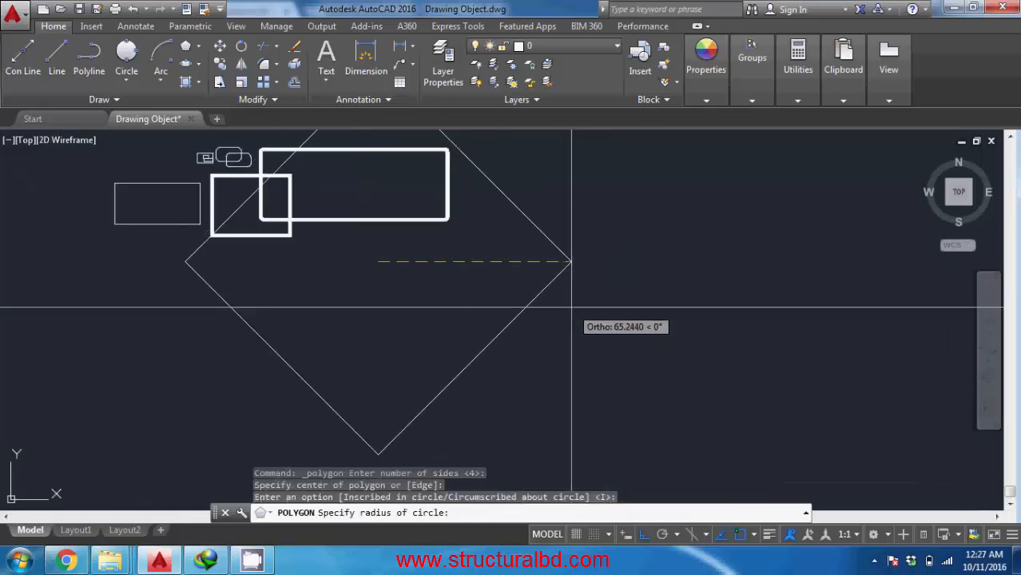
click(524, 304)
middle_drag(444, 288, 554, 326)
middle_drag(599, 351, 517, 316)
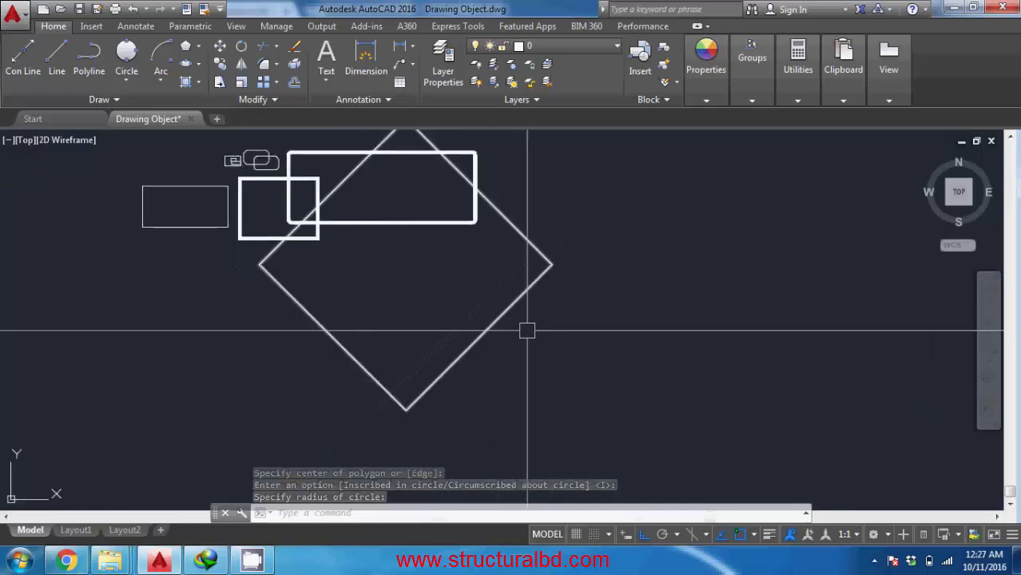
- Draw a six-sided polygon inscribed in a circle beside the diamond-shaped polygon, with one vertex pointing straight down
right_click(599, 281)
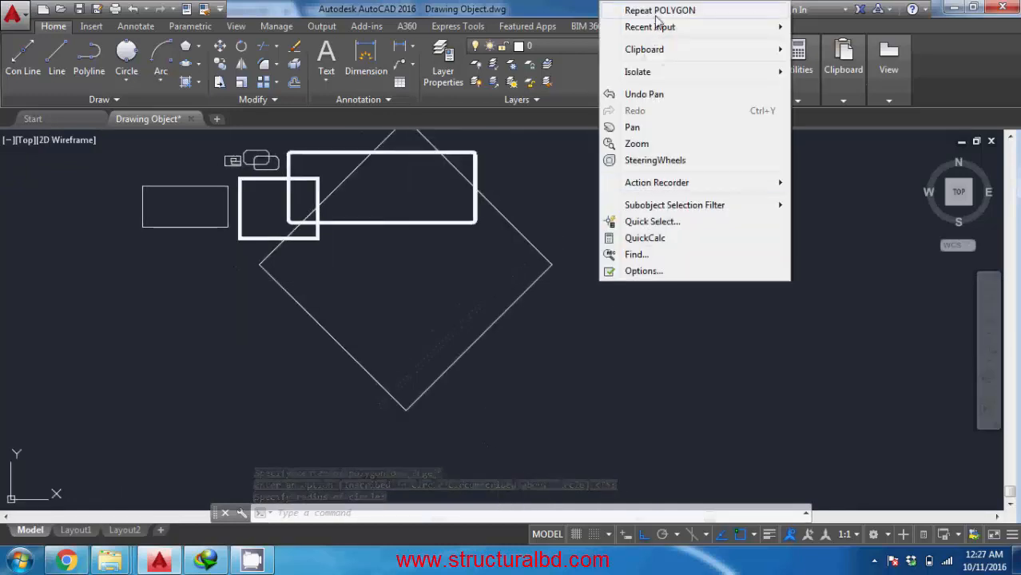
click(593, 310)
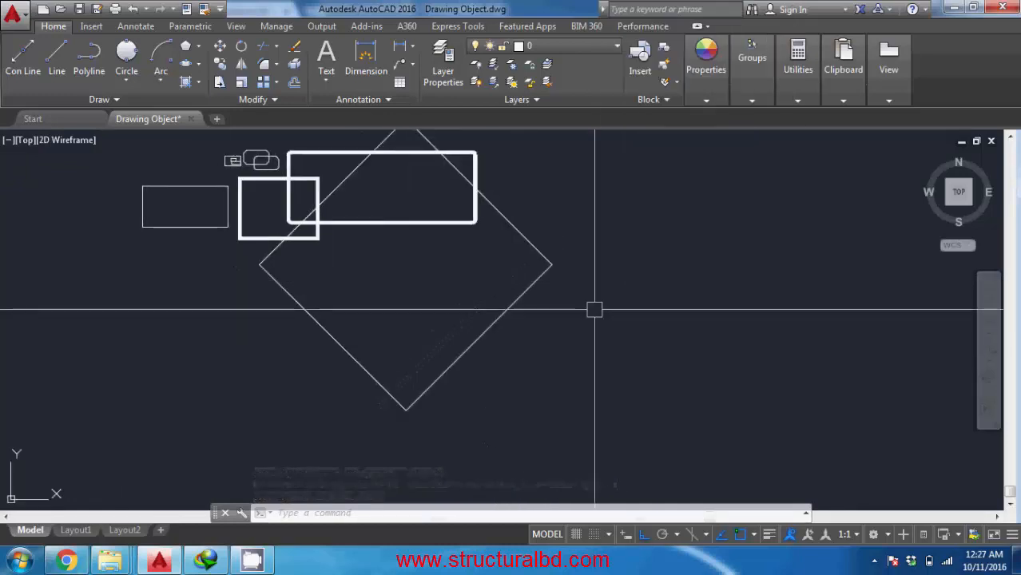
click(188, 48)
middle_drag(669, 398, 631, 378)
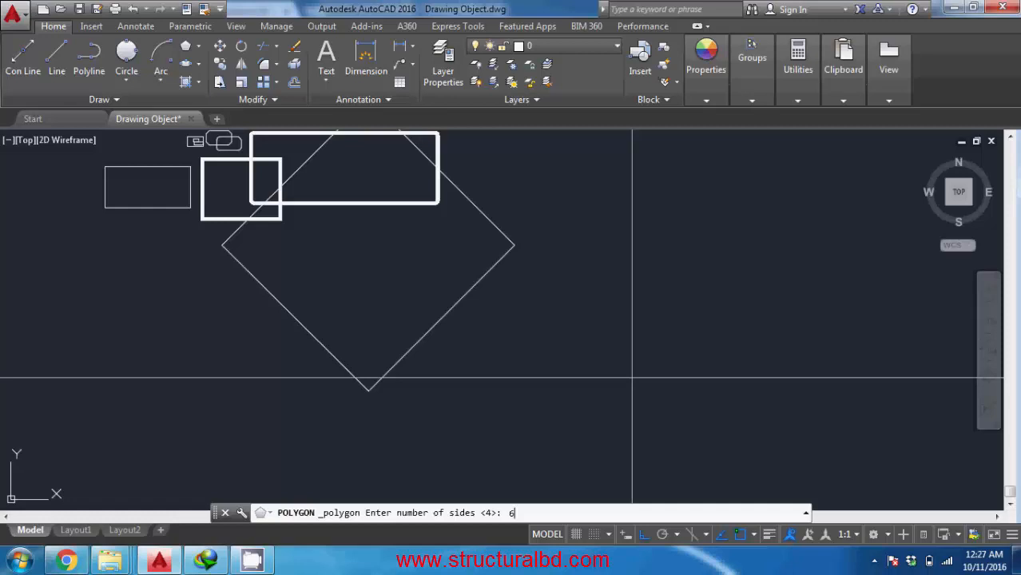
key(Return)
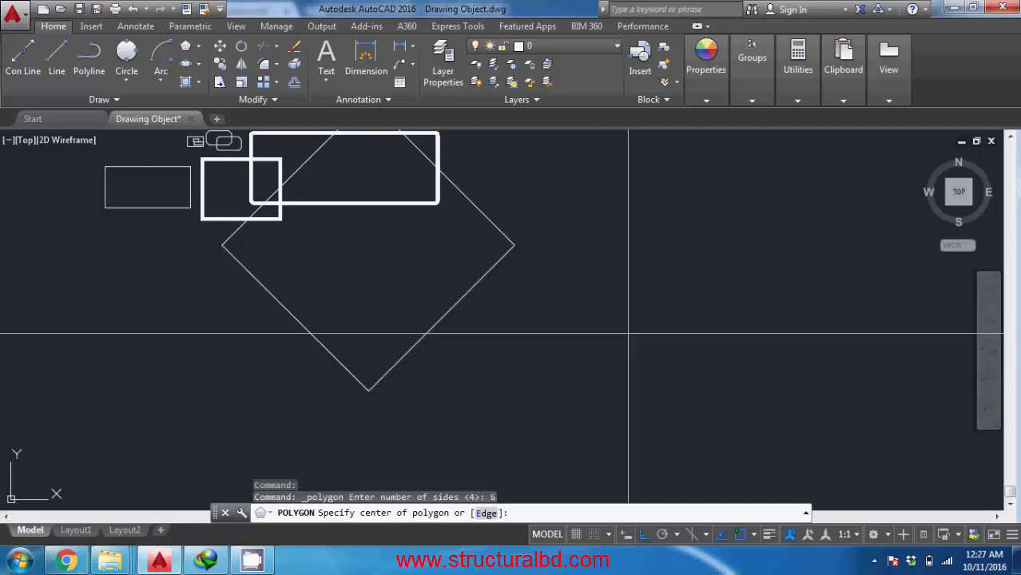
click(629, 281)
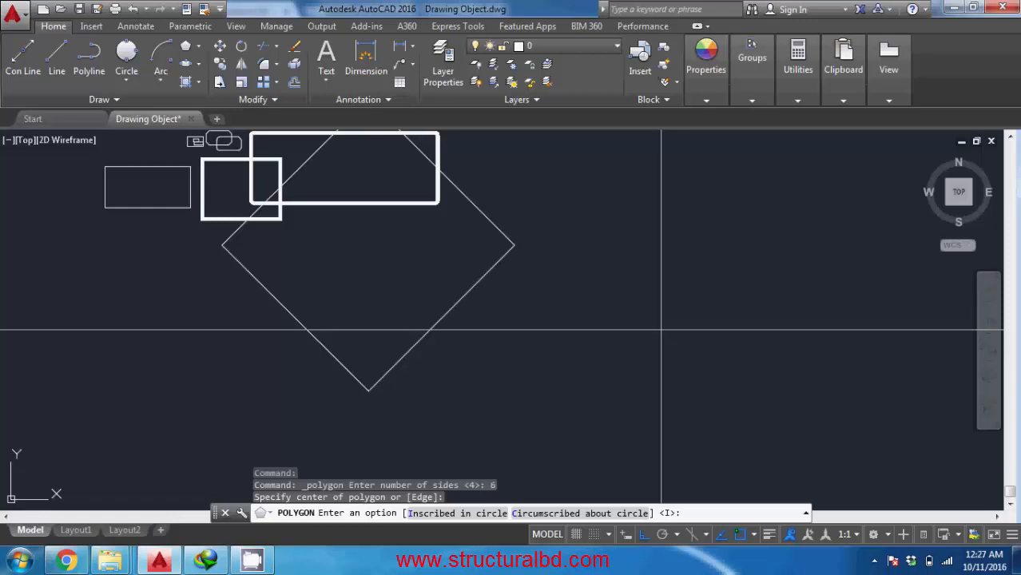
key(Return)
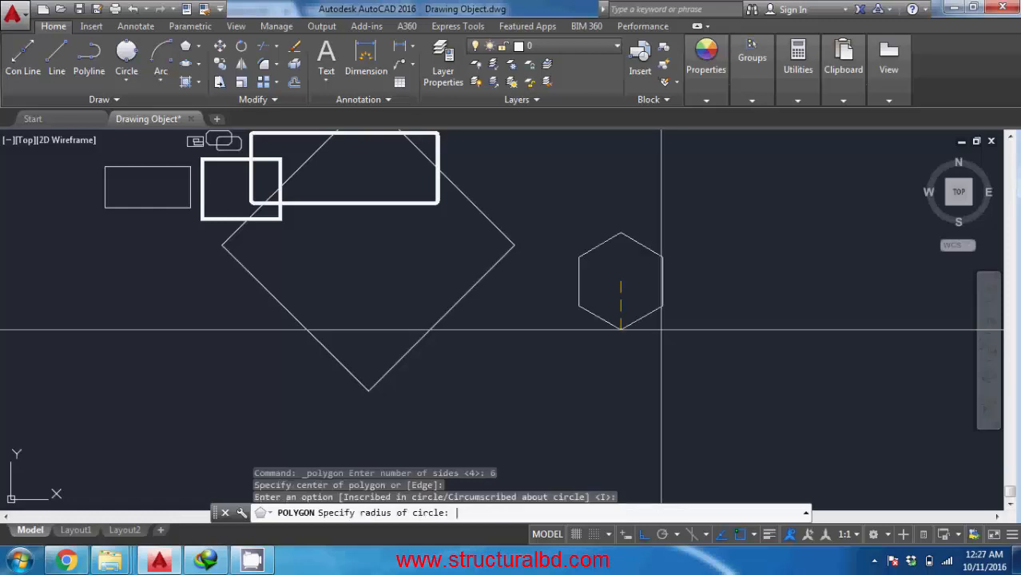
scroll(660, 329, up, 2)
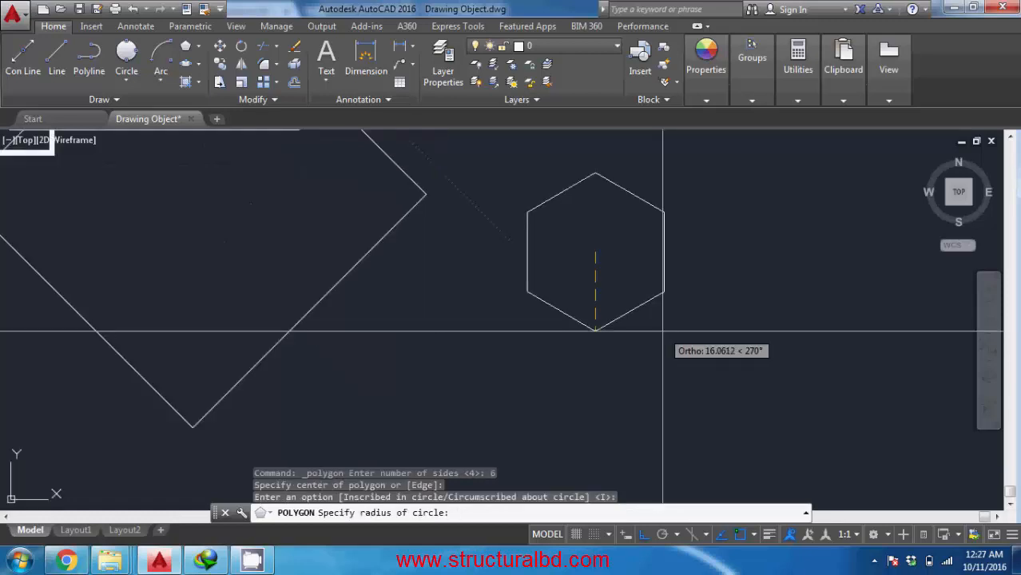
click(668, 373)
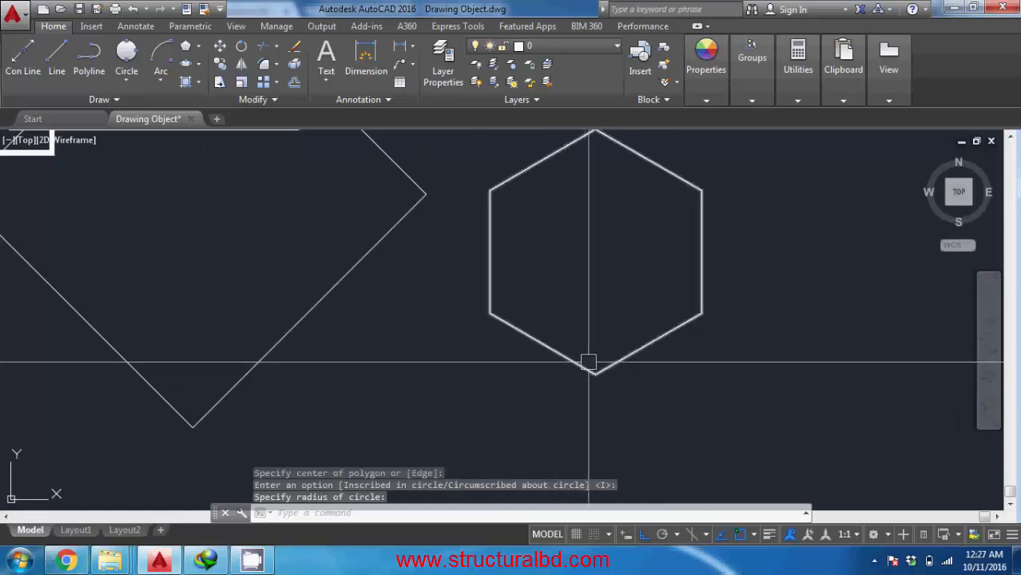
middle_drag(600, 280, 586, 313)
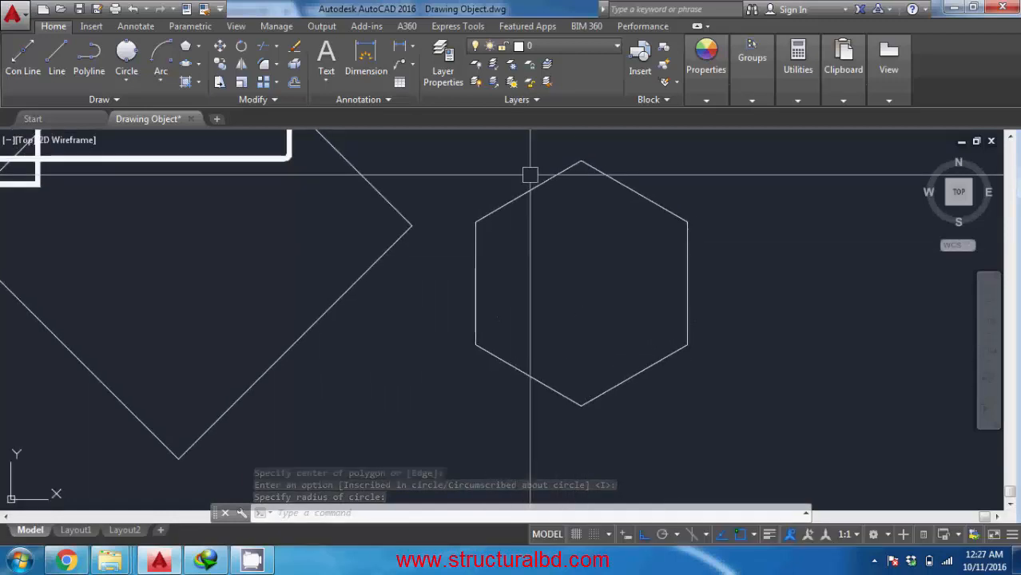
middle_drag(590, 293, 581, 252)
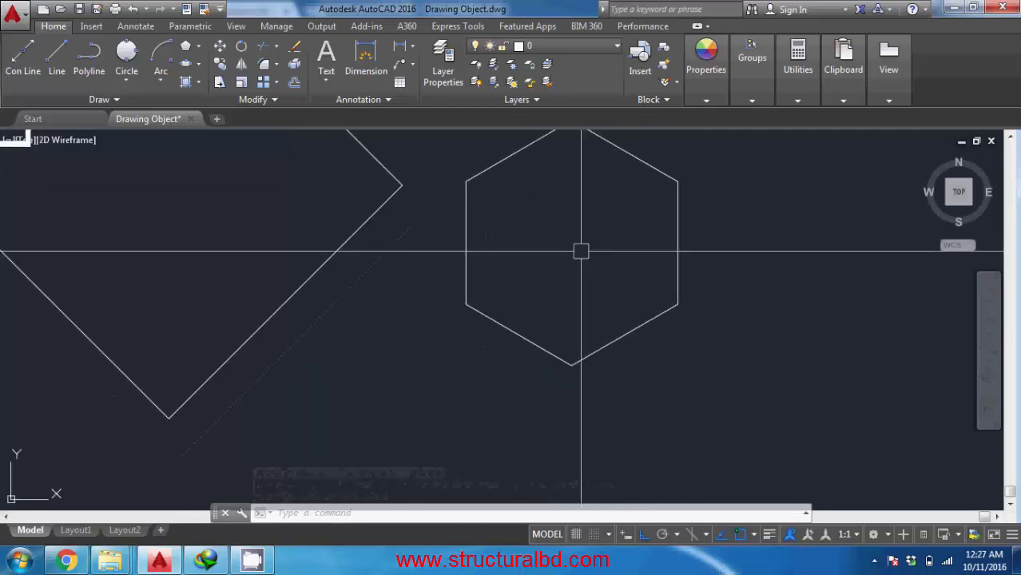
- Draw a six-sided polygon using the Edge option with a horizontal edge length of 10, just below the large hexagon
click(185, 46)
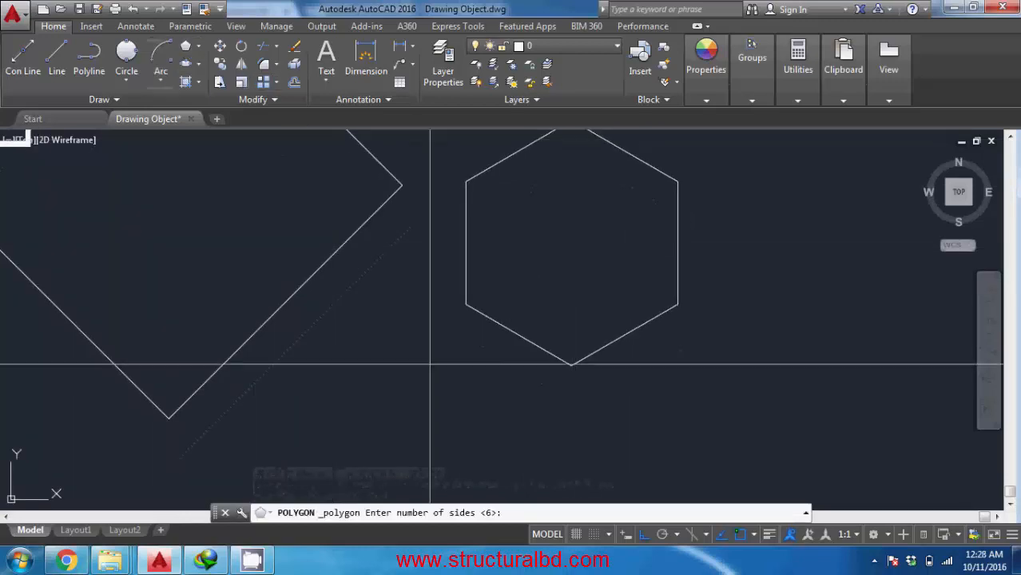
middle_drag(625, 437, 595, 361)
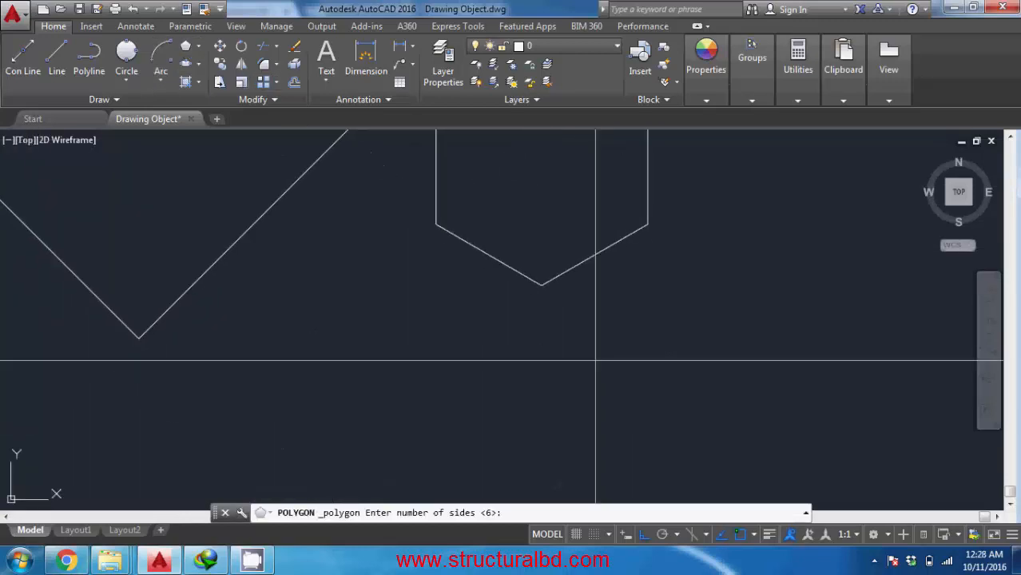
key(Return)
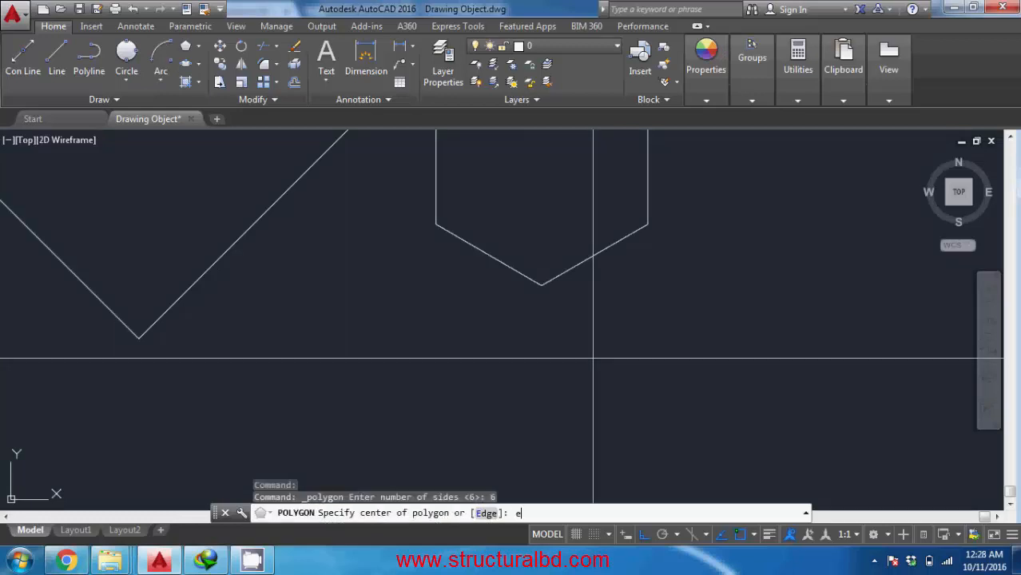
text(e)
key(Return)
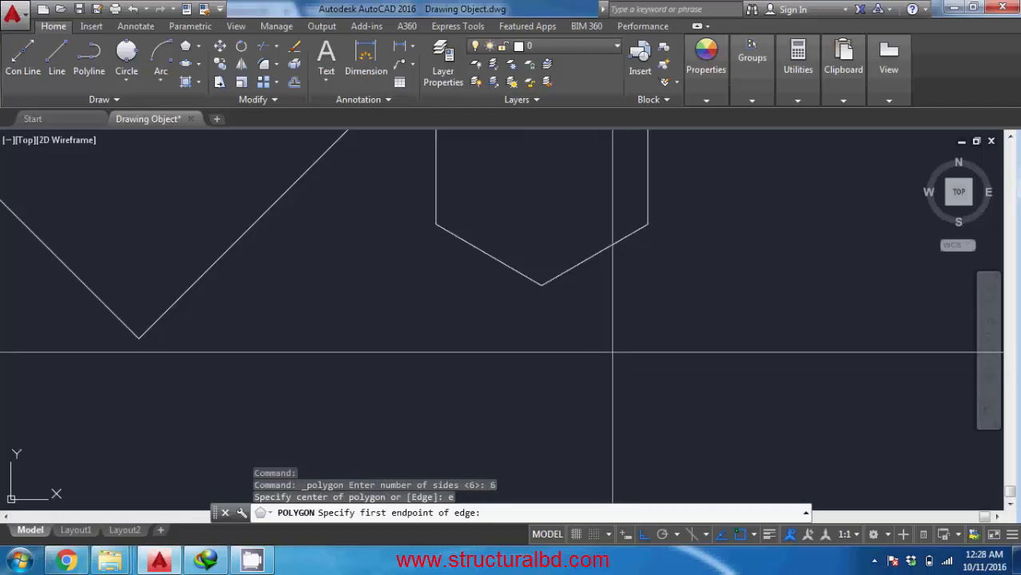
click(609, 343)
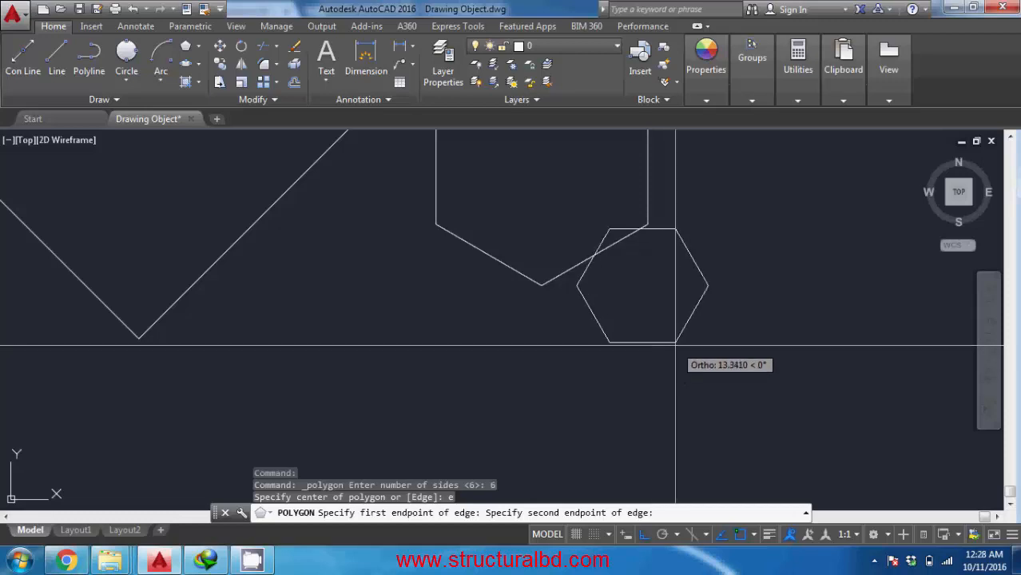
text(10)
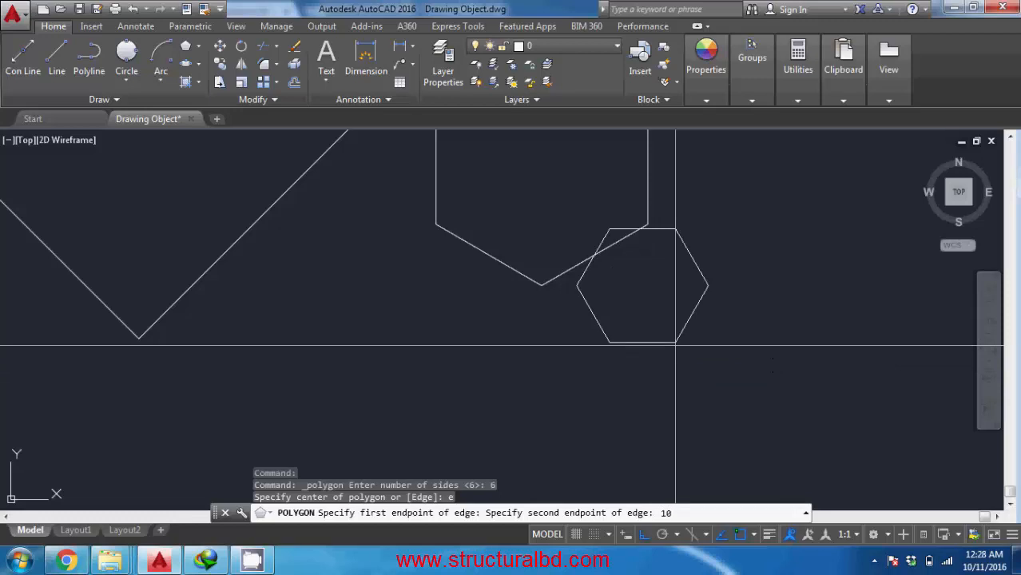
key(Return)
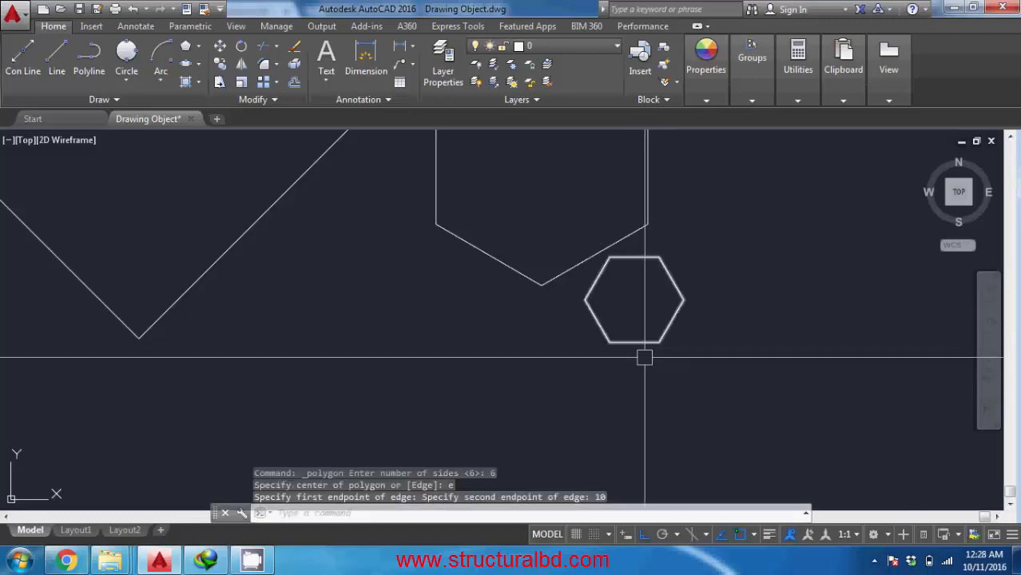
scroll(626, 338, up, 2)
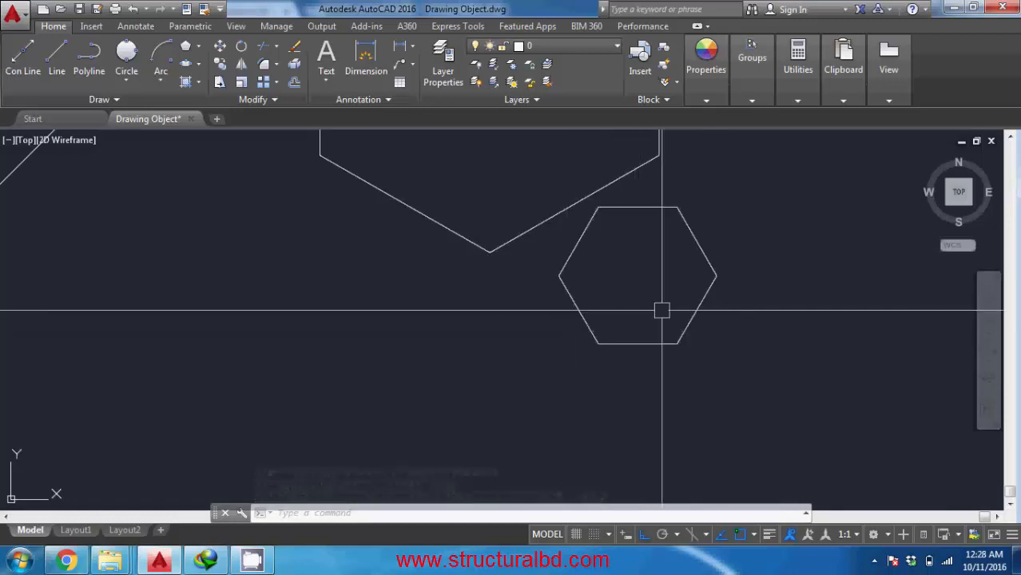
scroll(647, 316, down, 5)
middle_drag(499, 352, 540, 354)
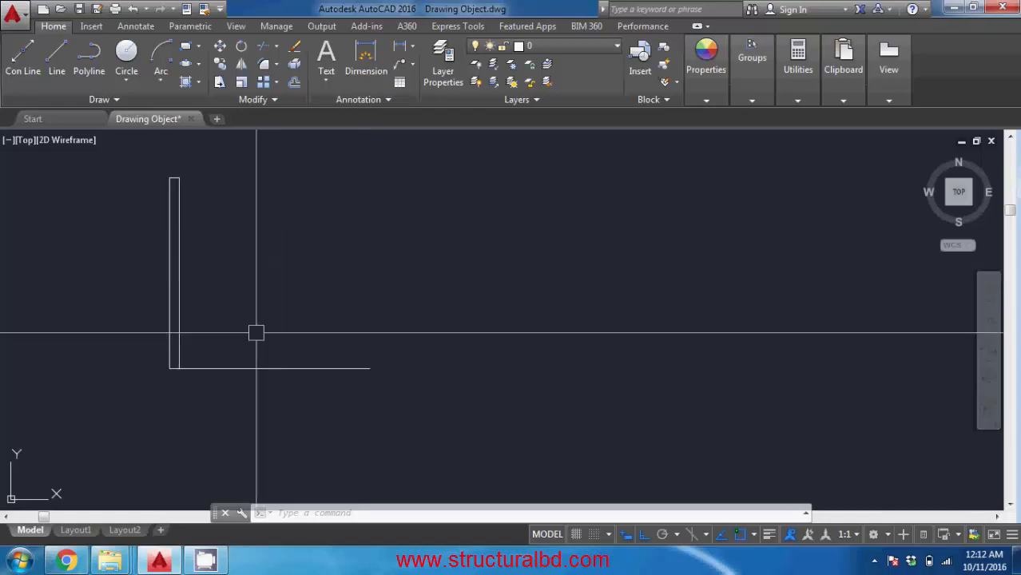
- Draw a three-point arc bulging upward in the empty area to the right of the narrow upright rectangle
click(160, 80)
click(177, 108)
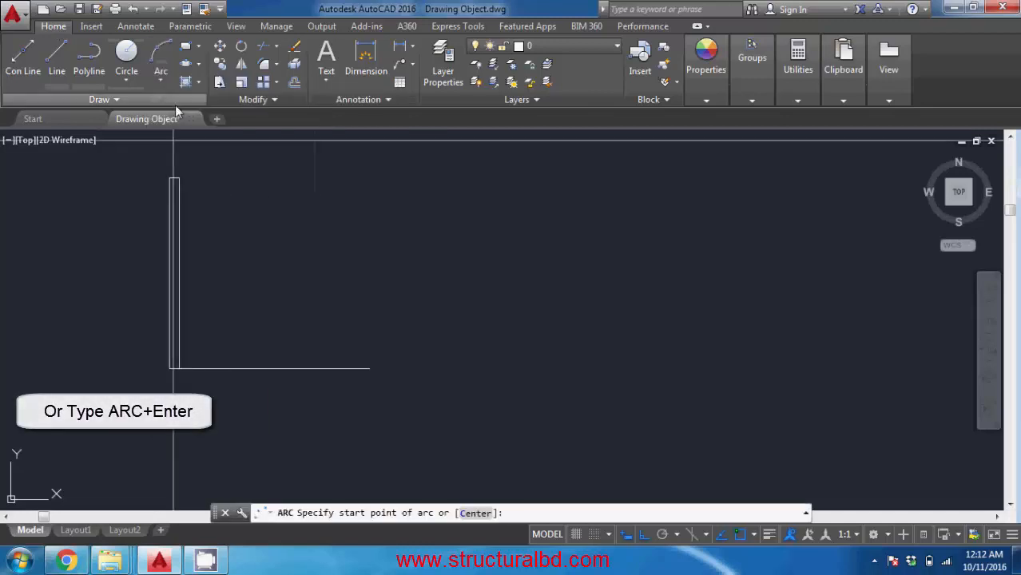
click(513, 314)
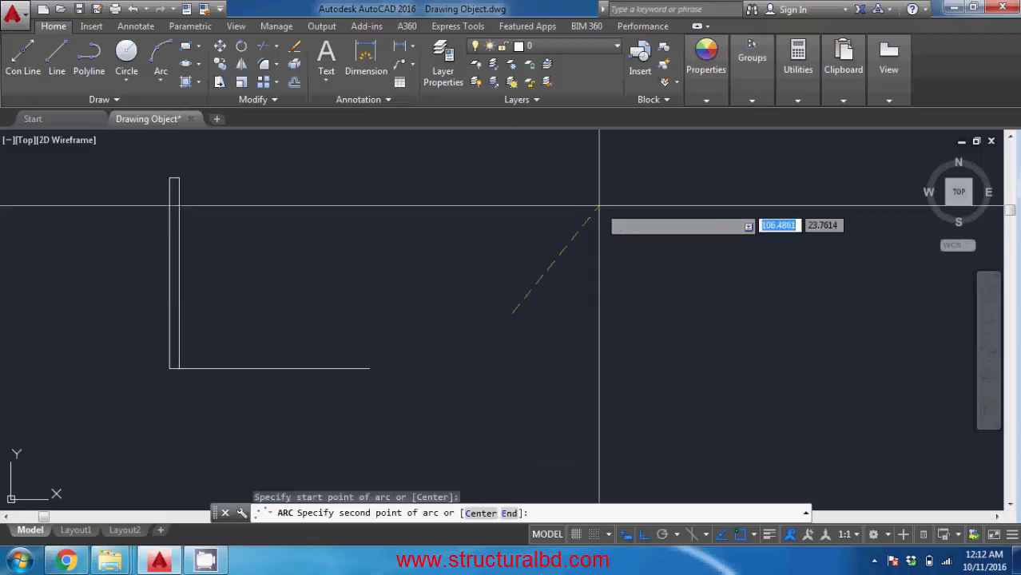
middle_drag(659, 245, 623, 225)
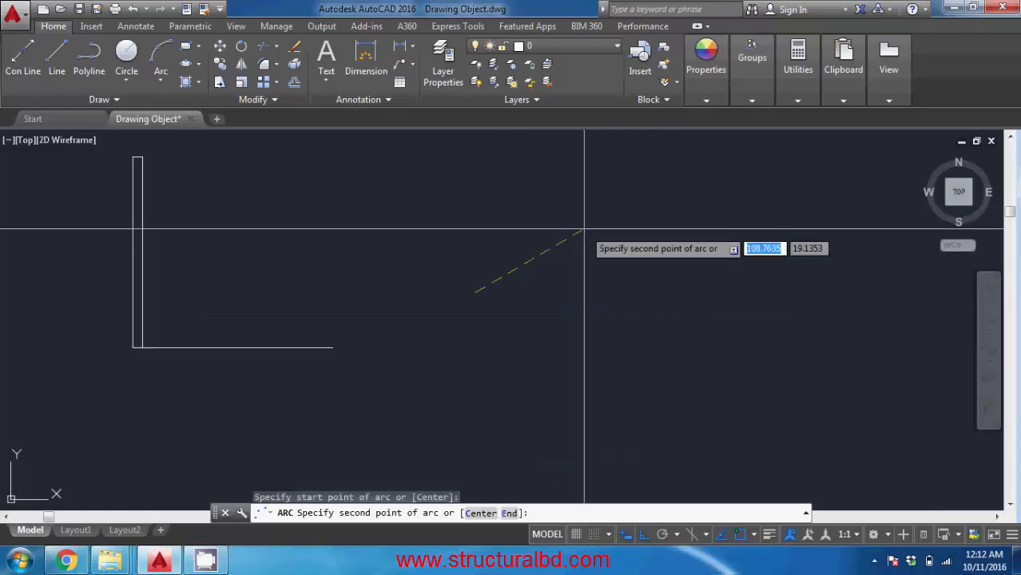
click(605, 210)
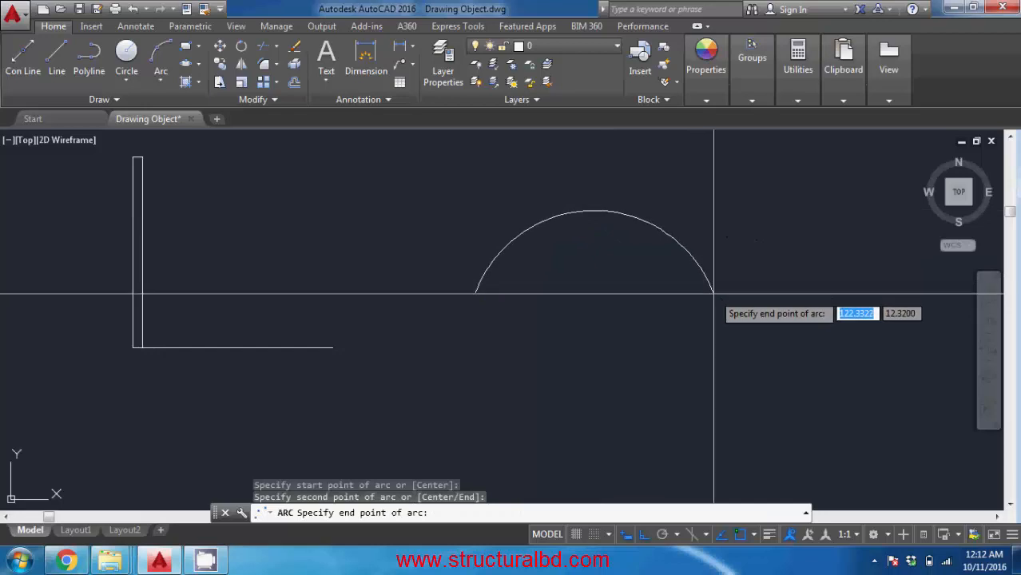
click(714, 294)
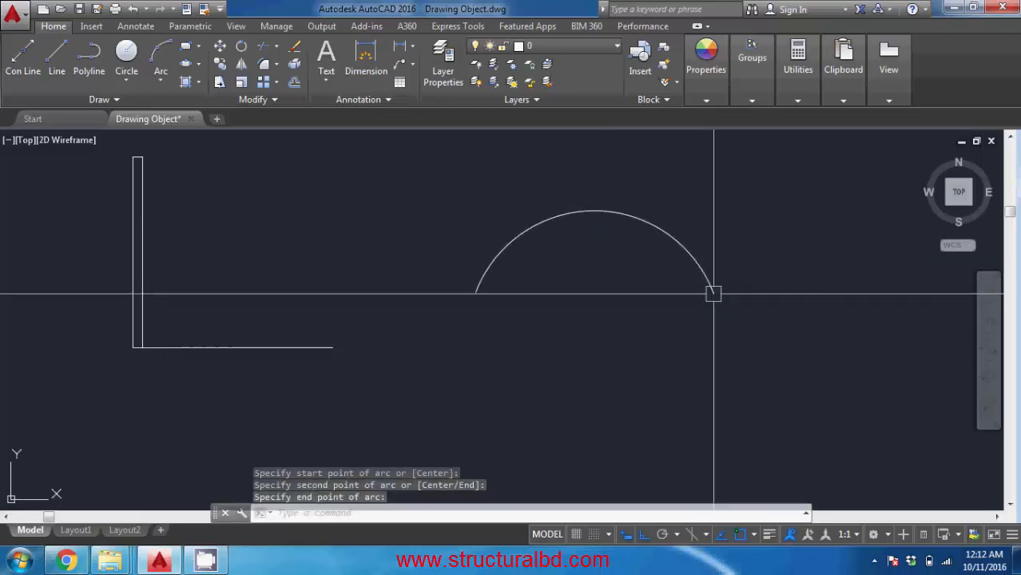
- Try a Start, Center, End arc from the horizontal line's free end, centered at the narrow rectangle's lower-right corner and ending at its upper-right corner, and erase it
middle_drag(540, 246, 540, 256)
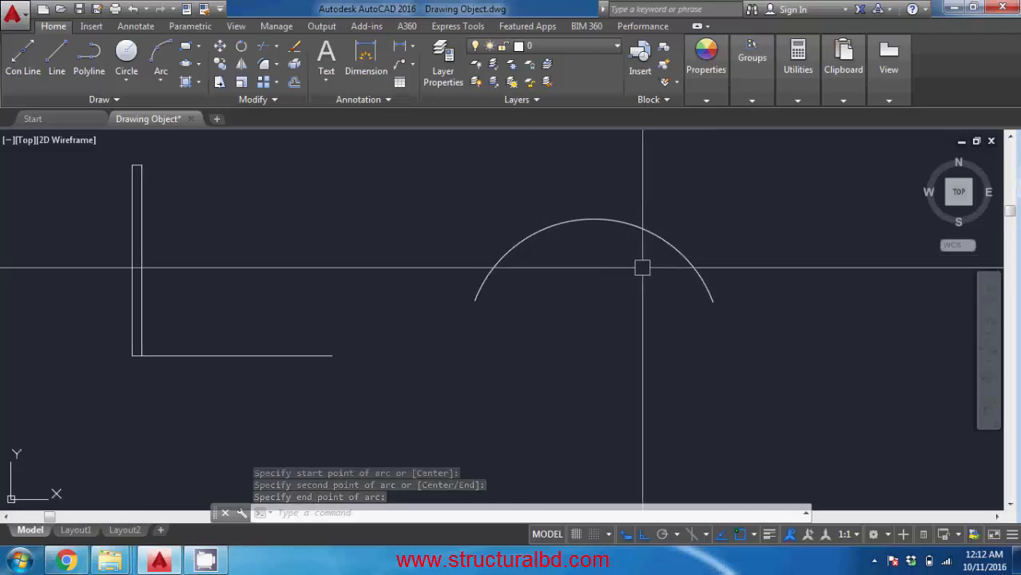
click(162, 83)
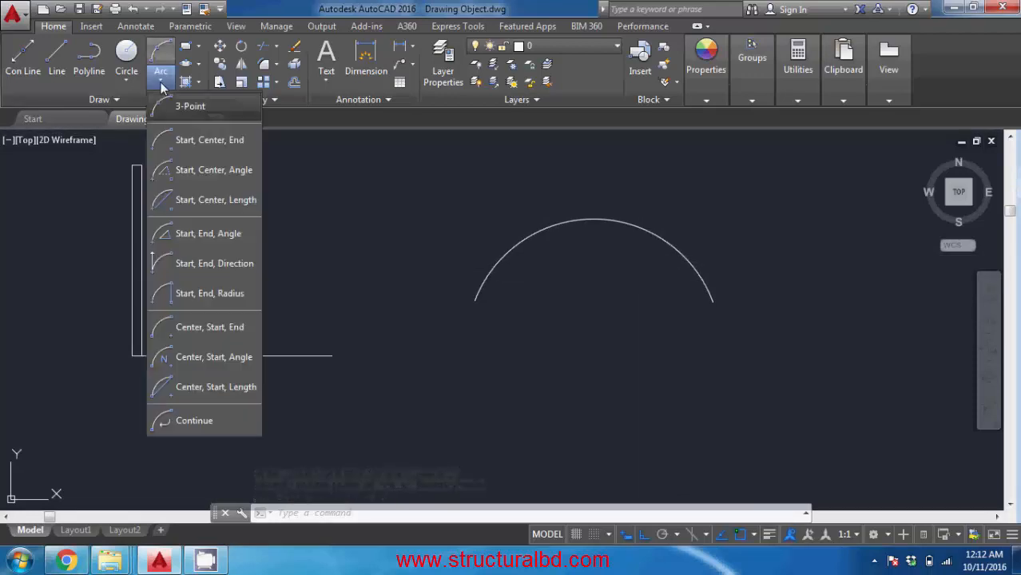
click(189, 146)
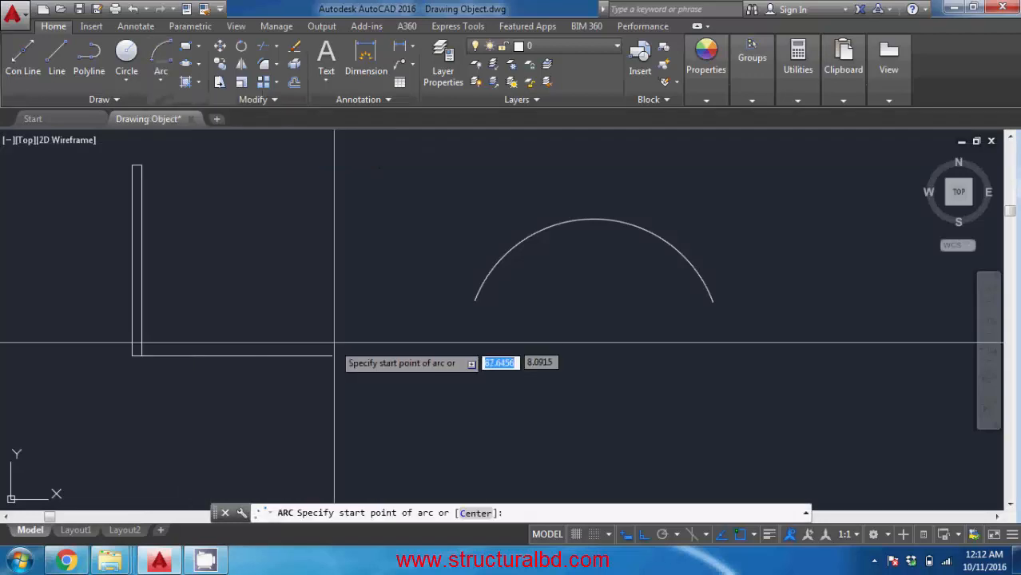
middle_drag(277, 268, 406, 301)
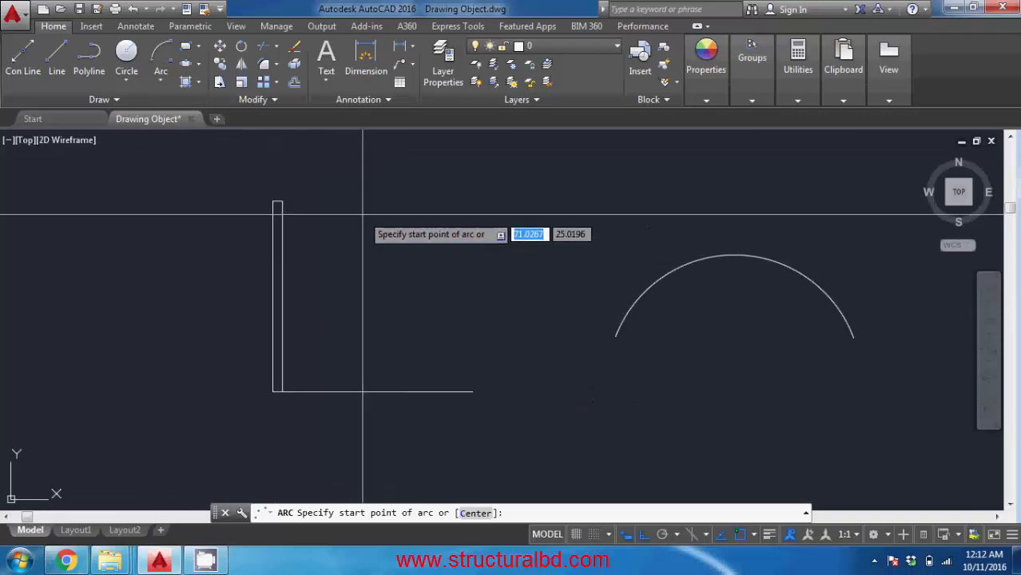
click(478, 391)
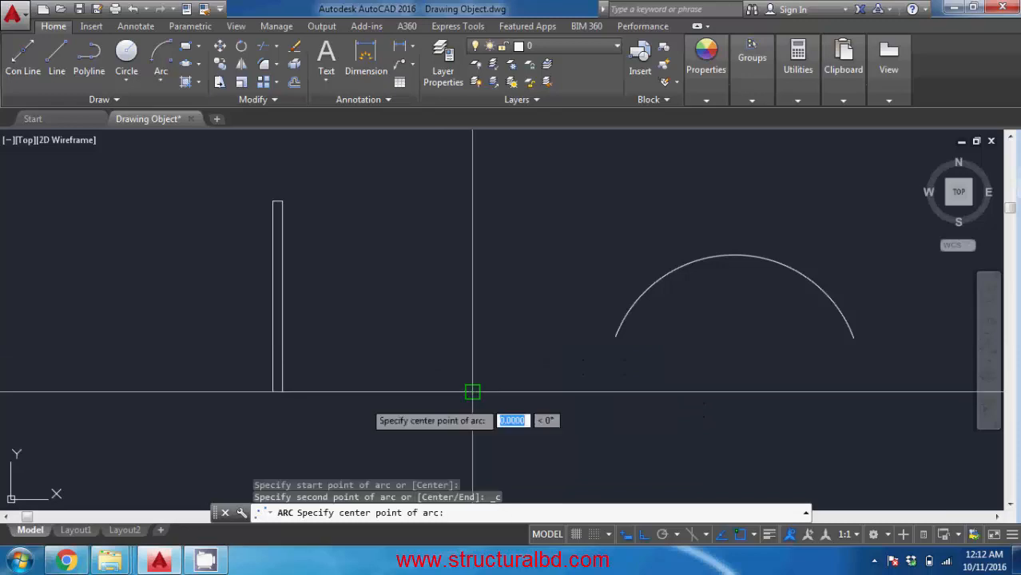
click(281, 391)
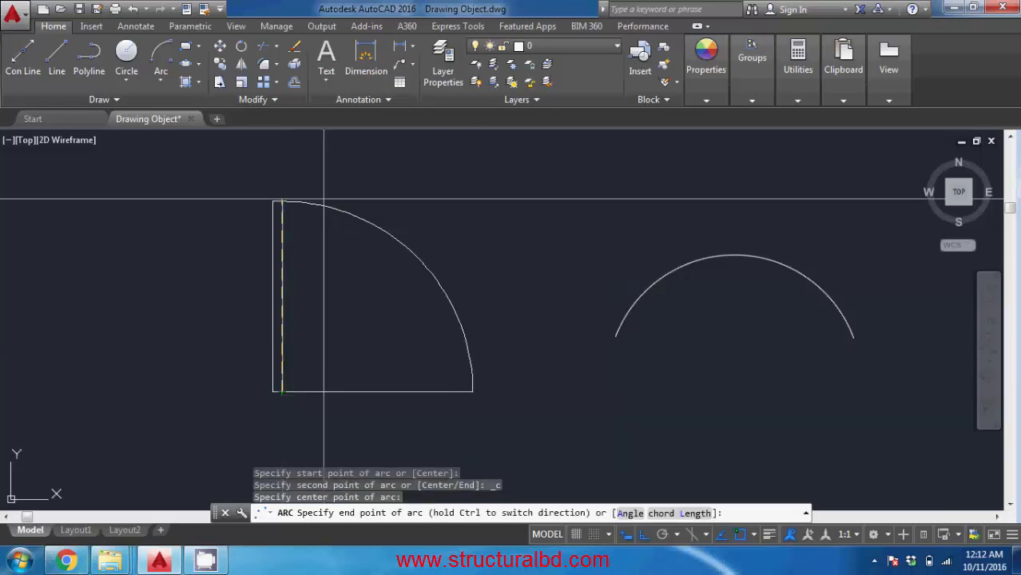
click(281, 202)
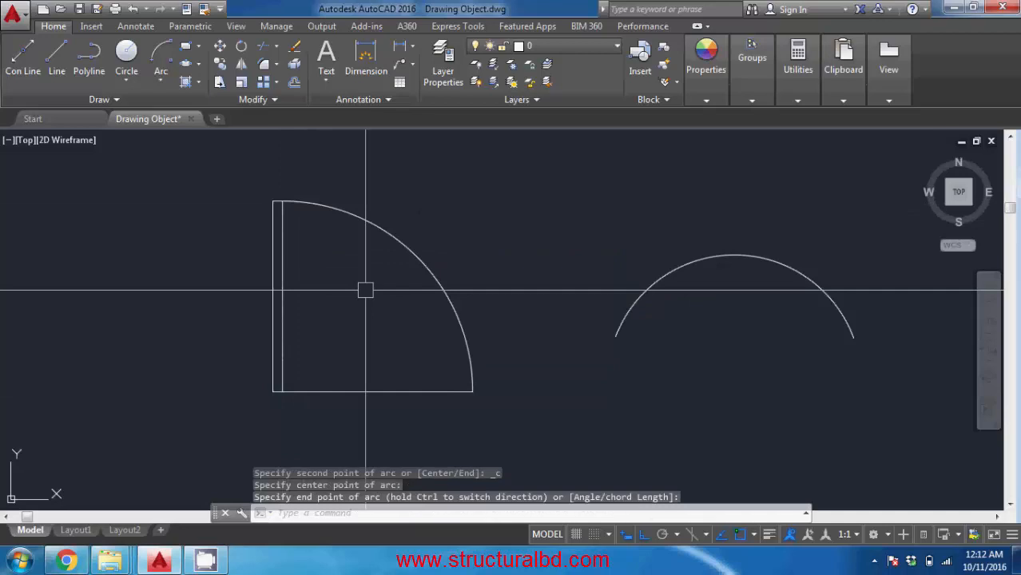
click(403, 240)
key(Delete)
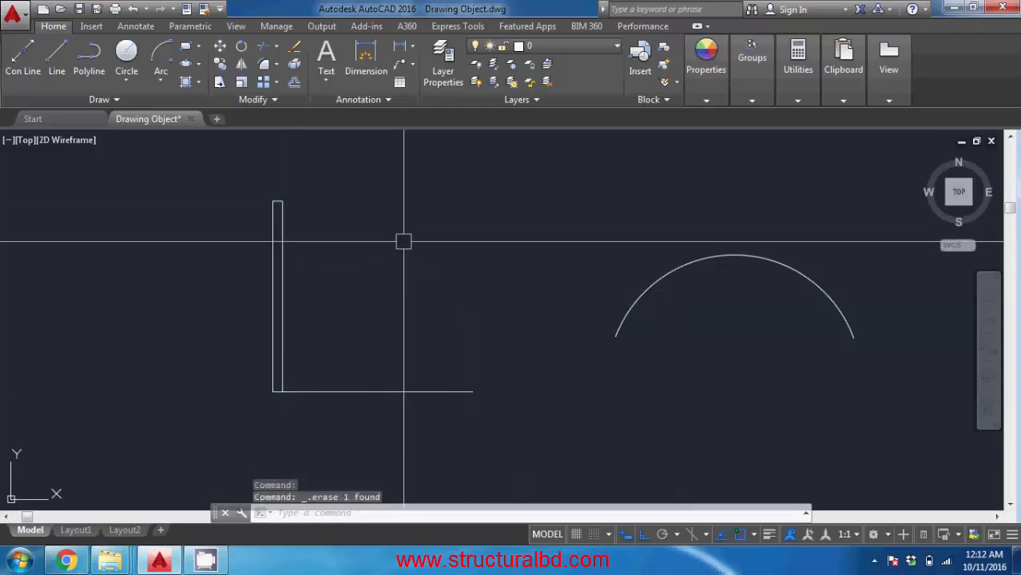
- Draw a Start, Center, End arc from the narrow rectangle's upper-right corner, centered at its lower-right corner, to the line's free end, with the sweep direction switched
click(160, 55)
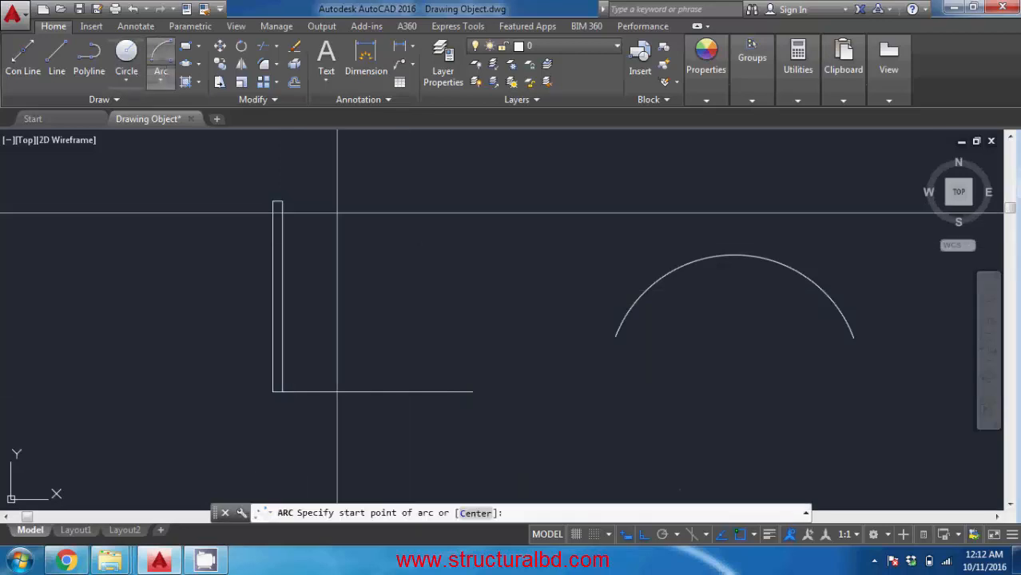
click(282, 201)
text(c)
key(Return)
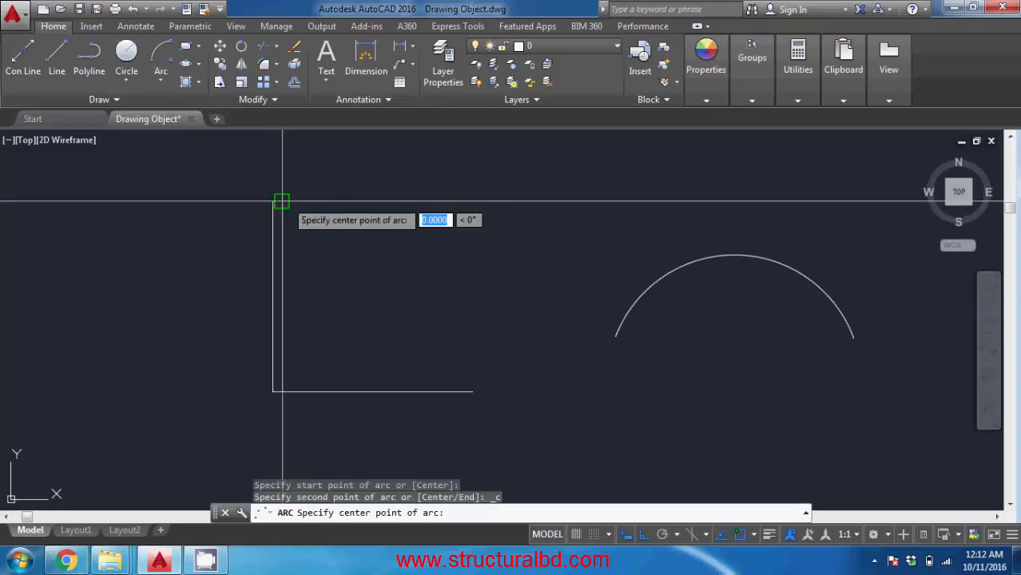
click(275, 392)
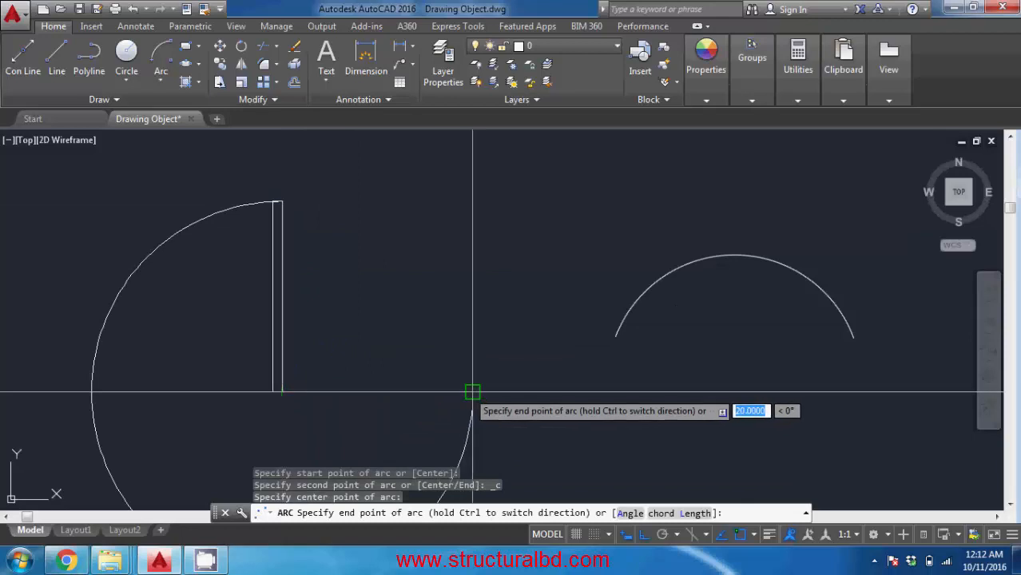
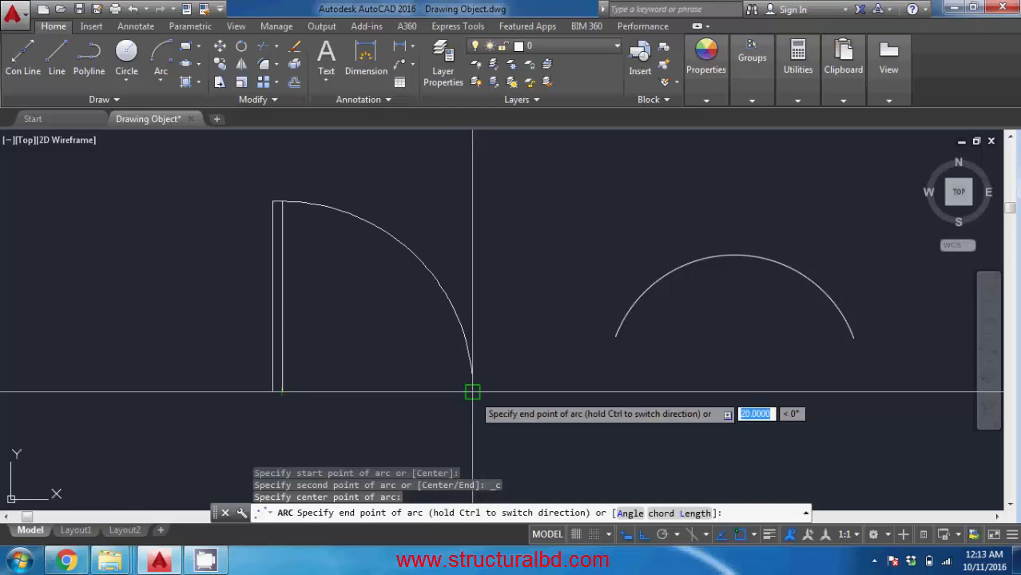
click(472, 392)
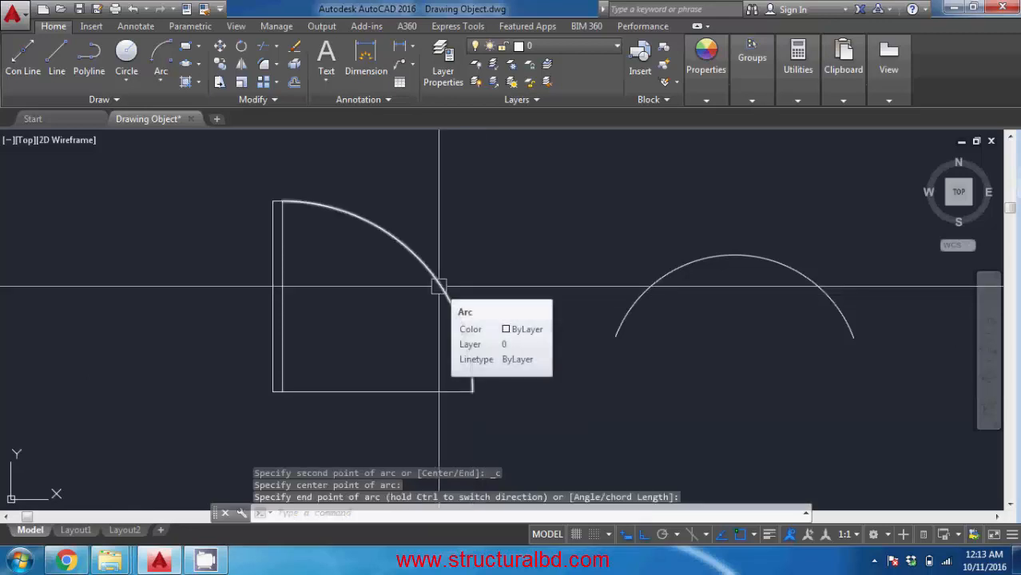
- Draw a center-radius circle with a radius of about 10.7, centered beneath the three-point arc
middle_drag(604, 315, 331, 280)
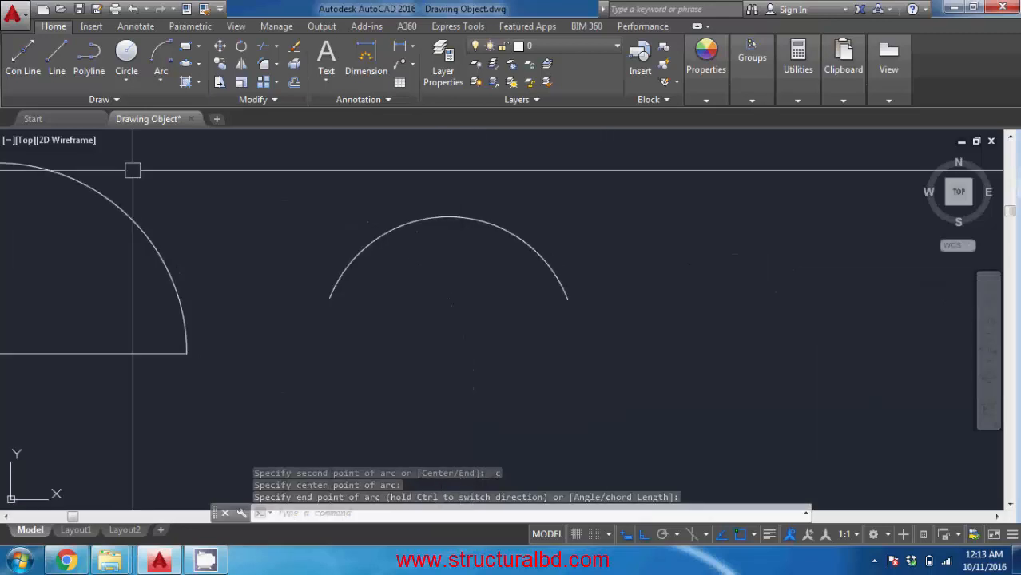
click(127, 59)
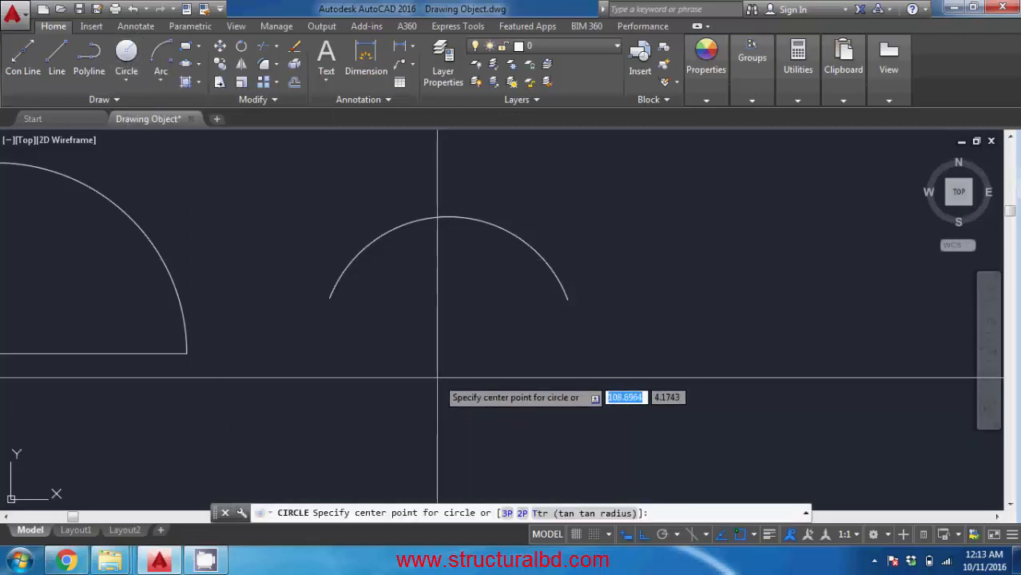
scroll(447, 311, up, 4)
click(437, 324)
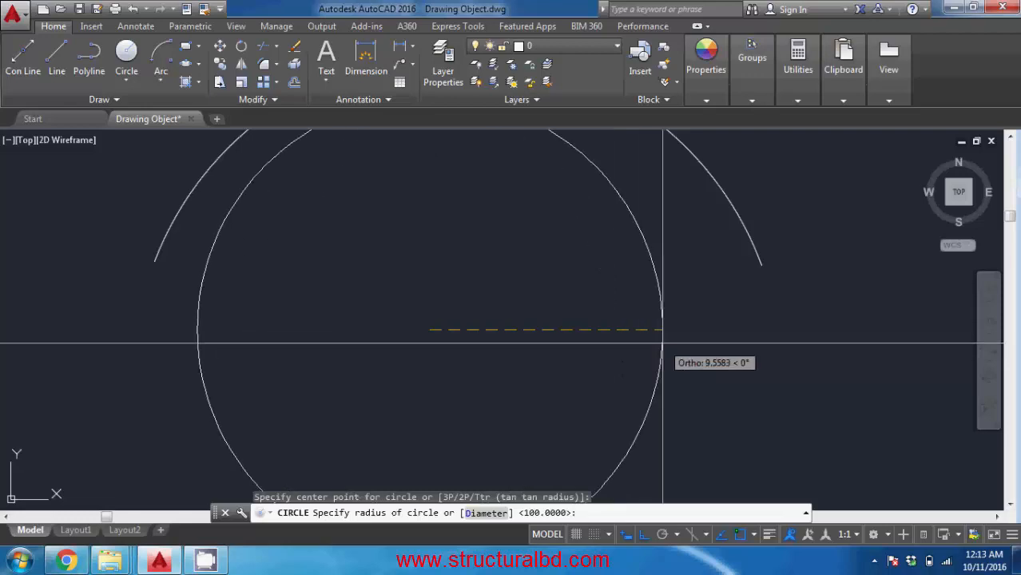
scroll(660, 343, down, 2)
middle_drag(660, 343, 552, 321)
click(572, 327)
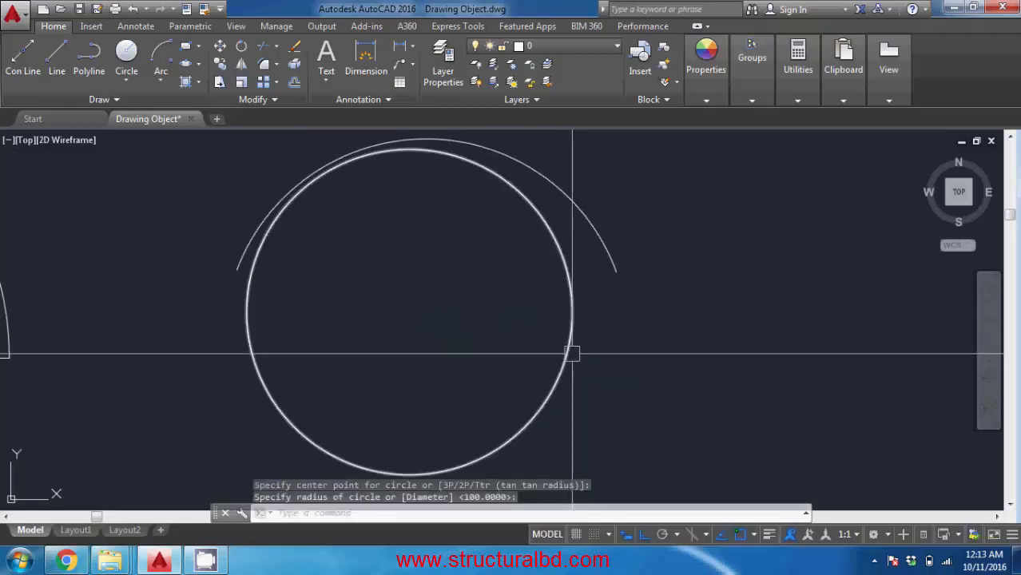
- Draw a circle with a radius of 6 to the right of the large circle
middle_drag(657, 349, 480, 338)
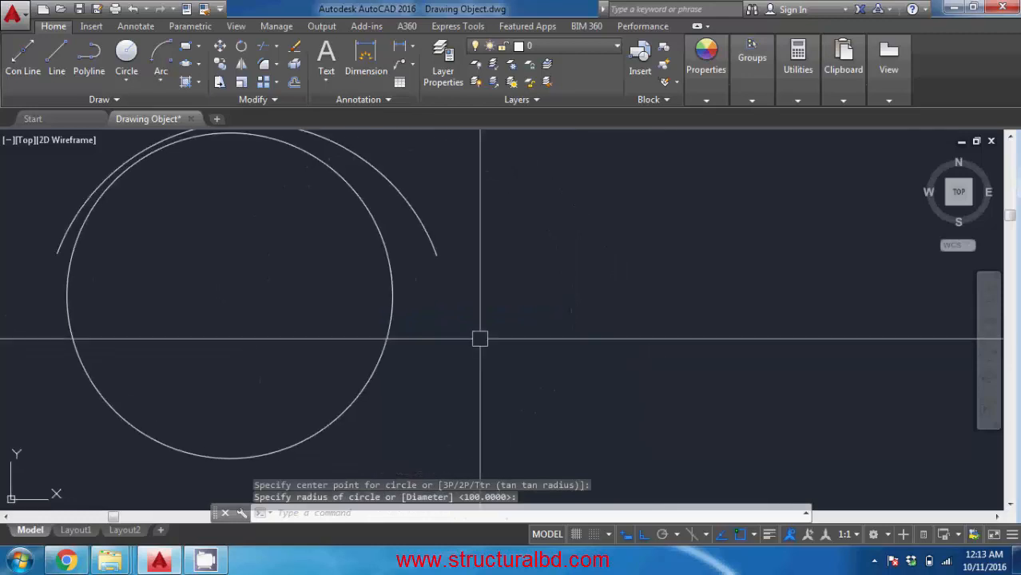
click(126, 55)
click(563, 323)
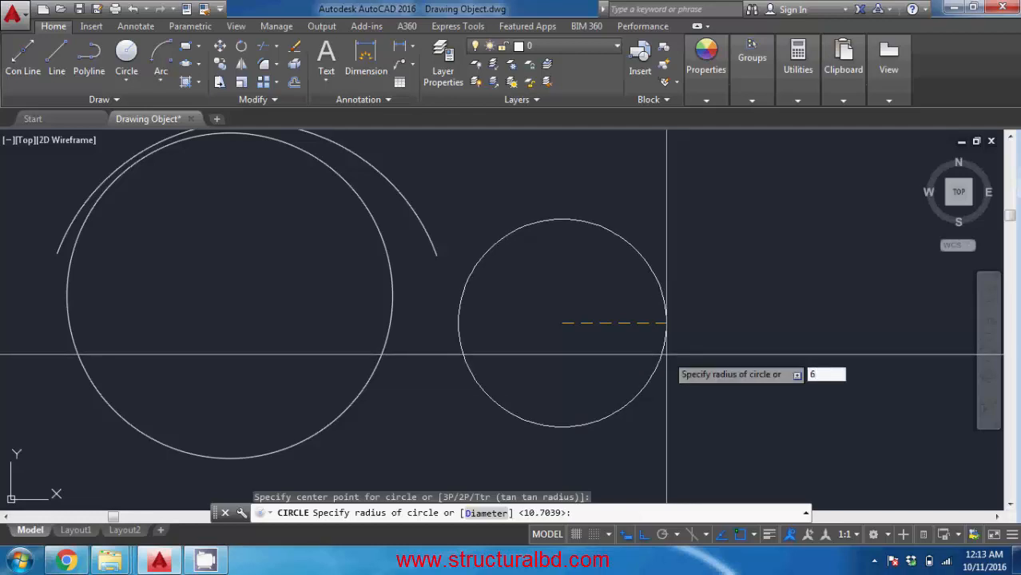
key(Return)
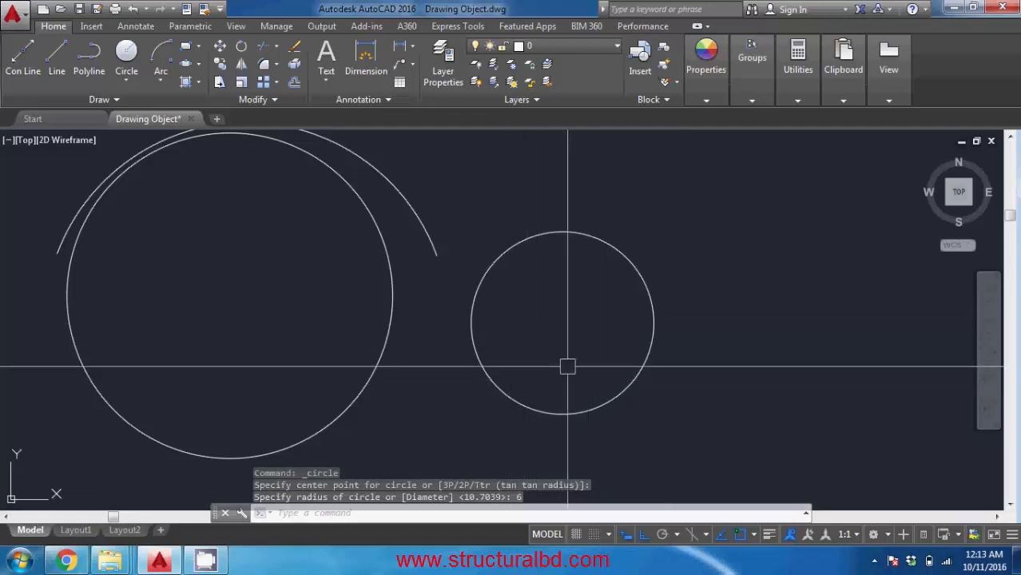
- Draw three connected line segments forming an open triangle to the right of the small circle, with Ortho mode off
middle_drag(562, 360, 508, 358)
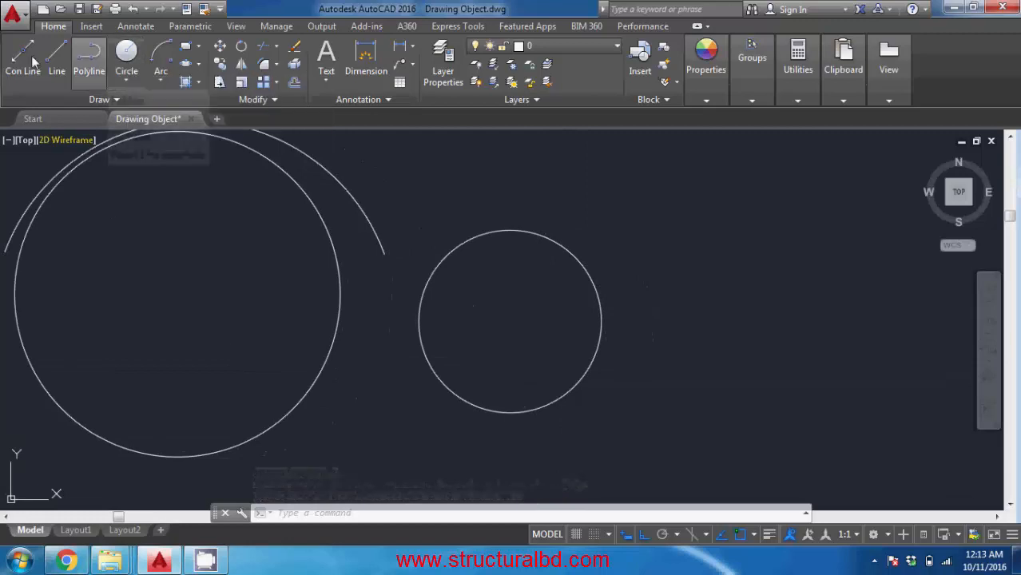
click(56, 58)
middle_drag(677, 260, 411, 274)
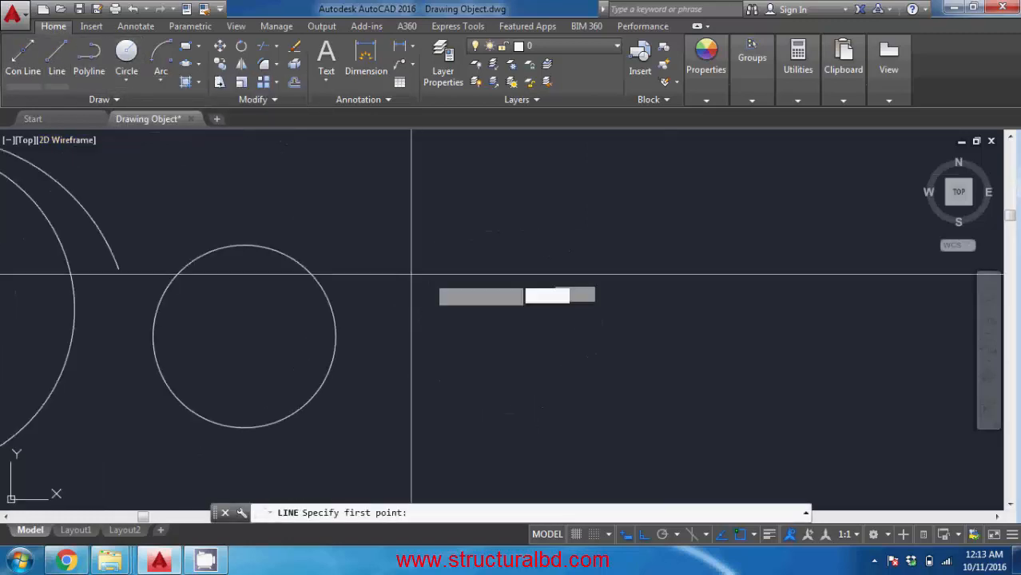
click(444, 211)
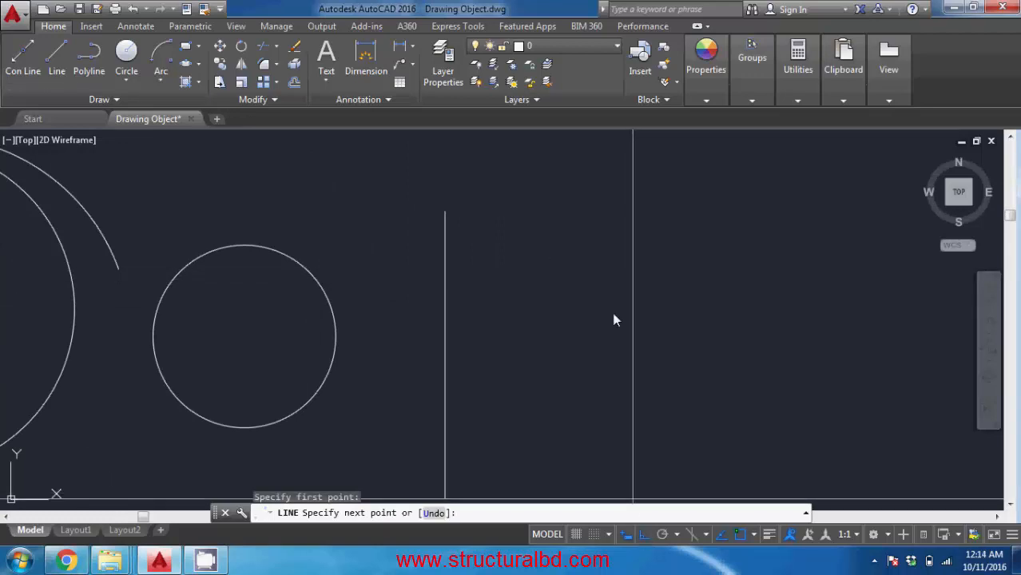
key(F8)
click(719, 296)
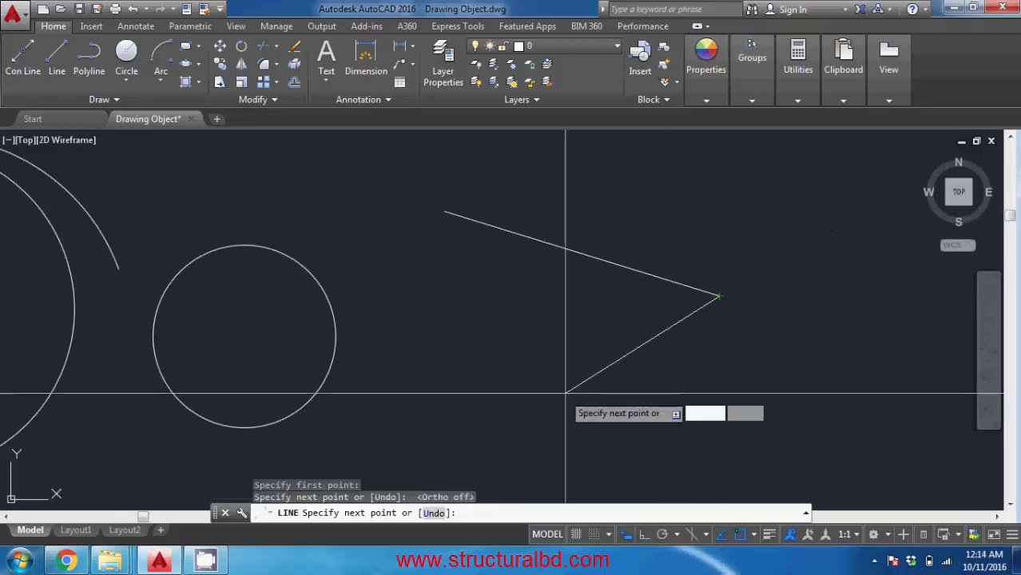
click(444, 394)
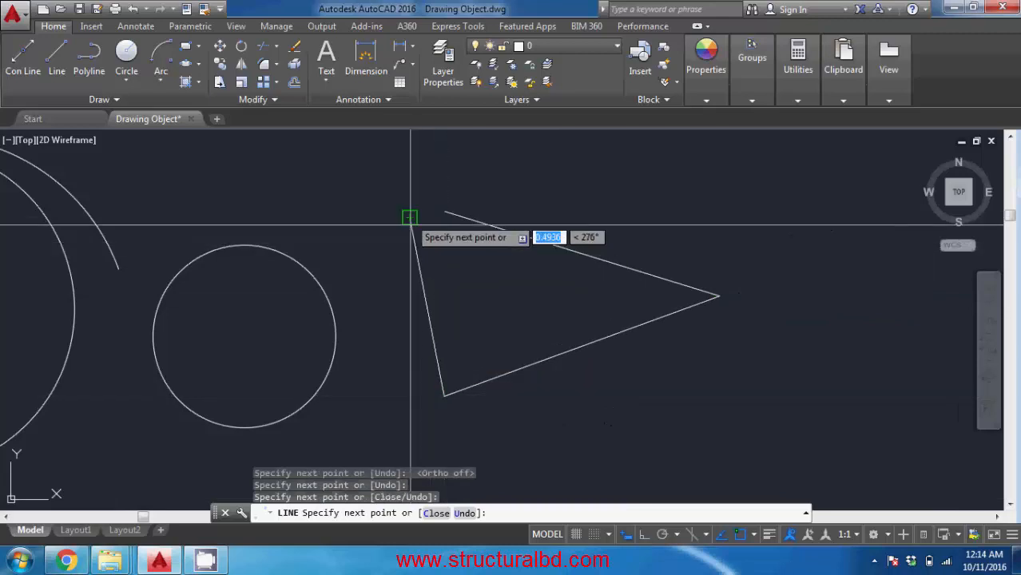
key(Escape)
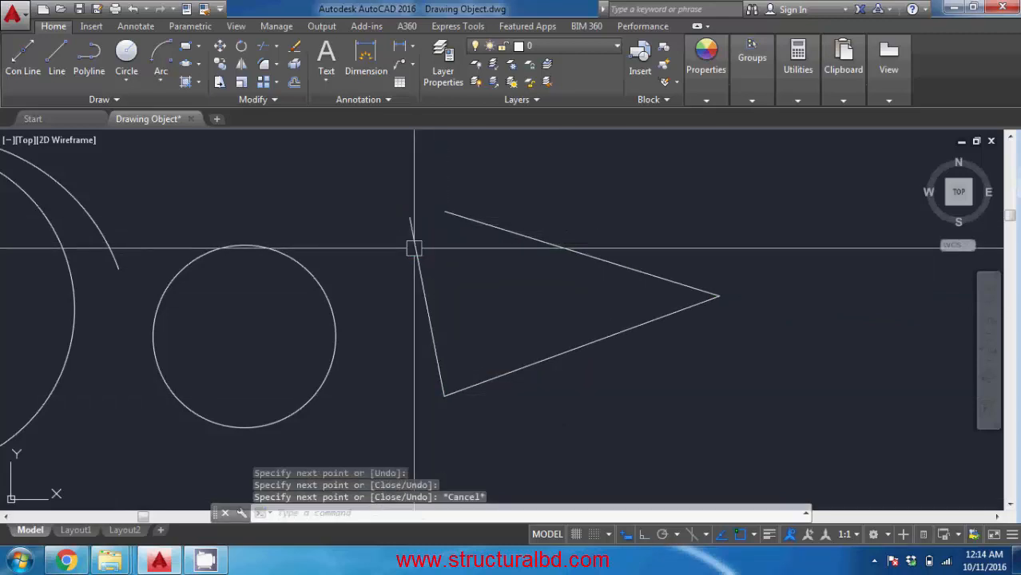
- Draw a Tan, Tan, Tan circle touching the upper, lower and left lines of the open triangle
click(125, 82)
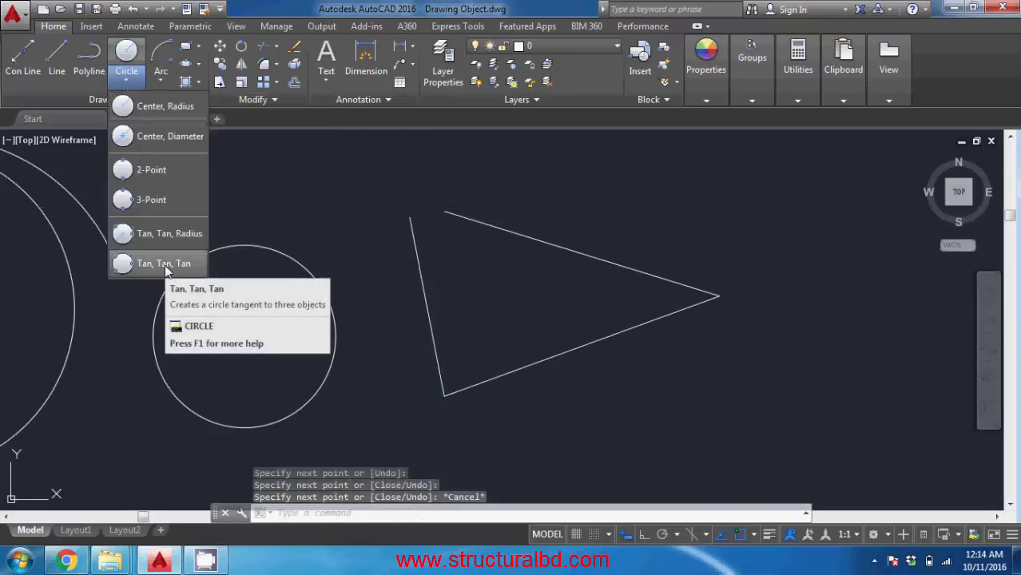
click(165, 265)
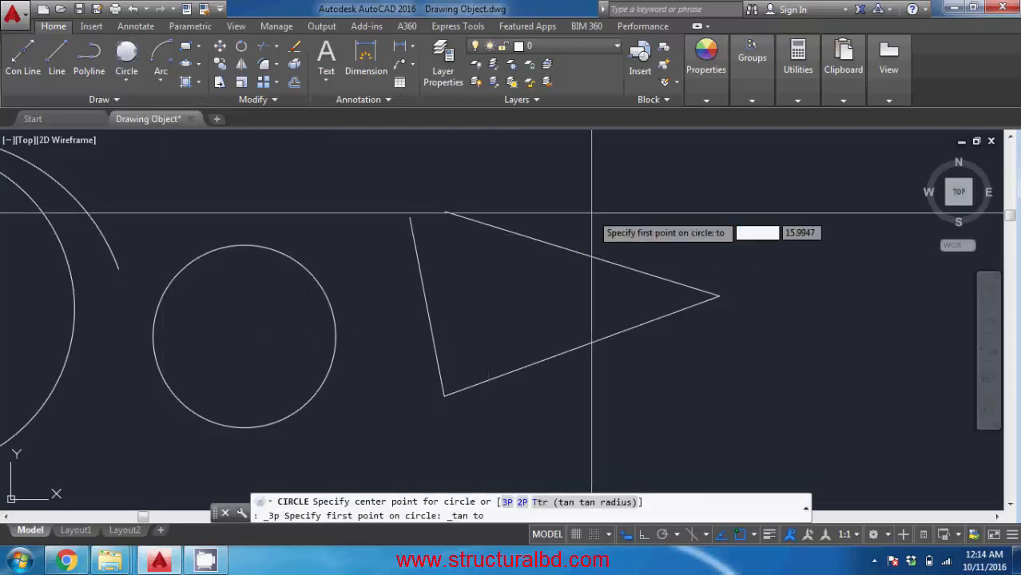
click(559, 243)
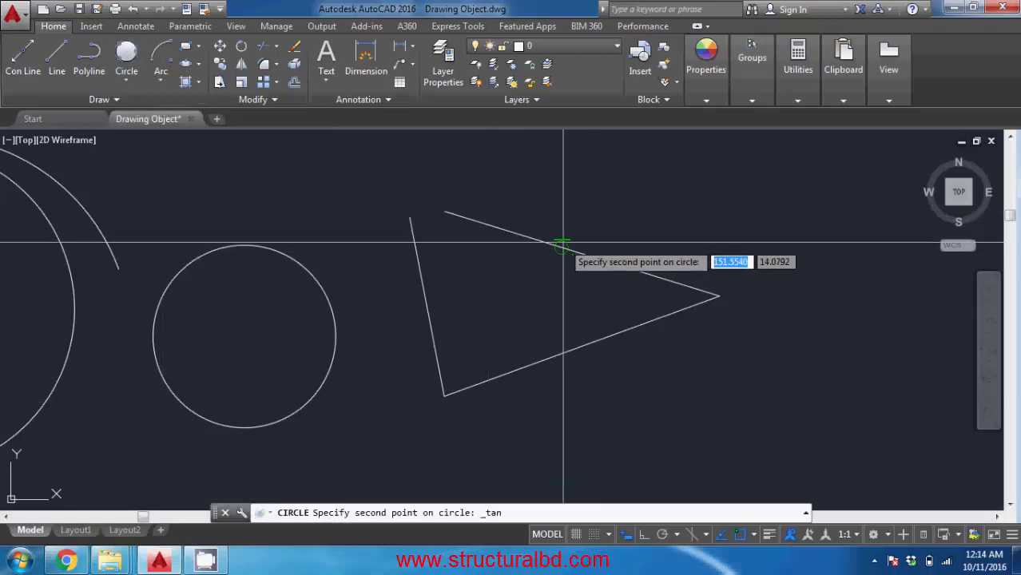
click(564, 352)
click(423, 293)
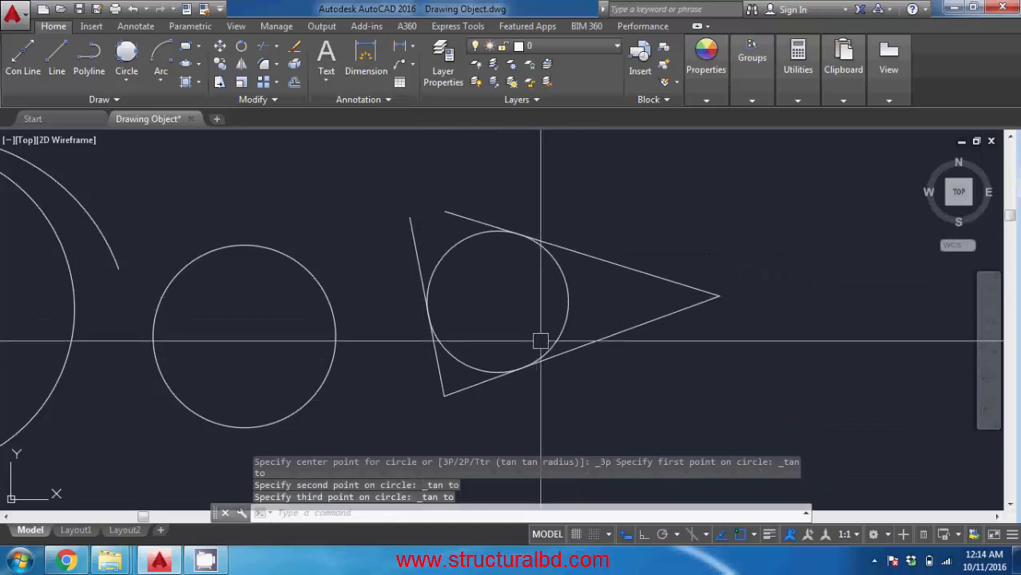
- Draw a 2-Point circle to the lower right of the open triangle
middle_drag(479, 318, 535, 309)
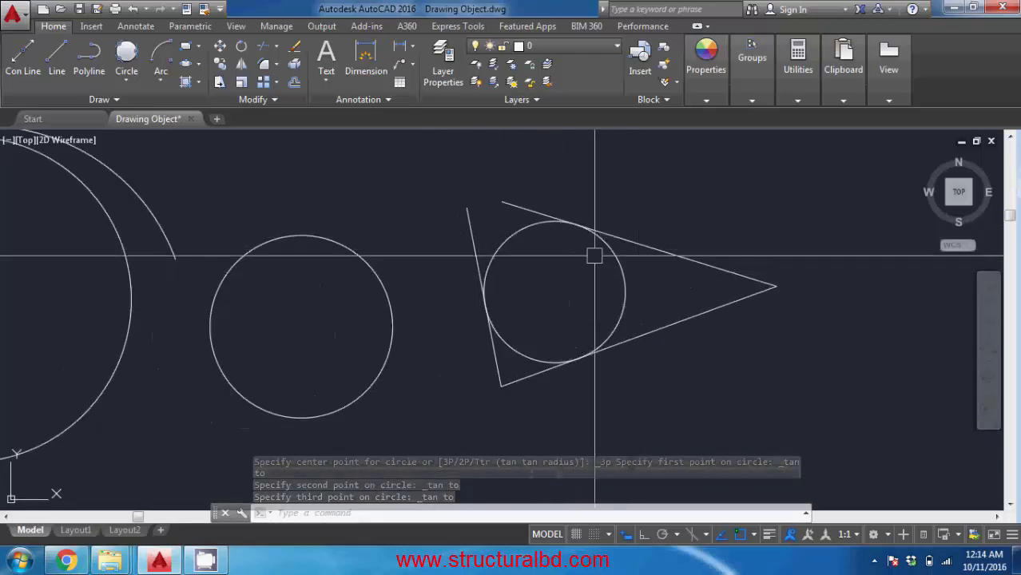
scroll(593, 253, down, 2)
middle_drag(610, 297, 596, 308)
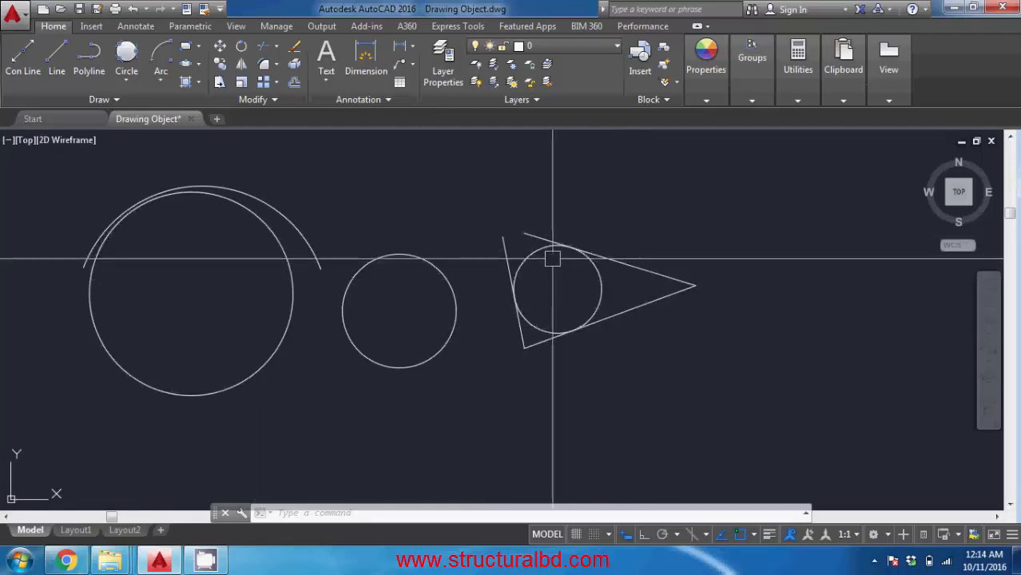
click(128, 82)
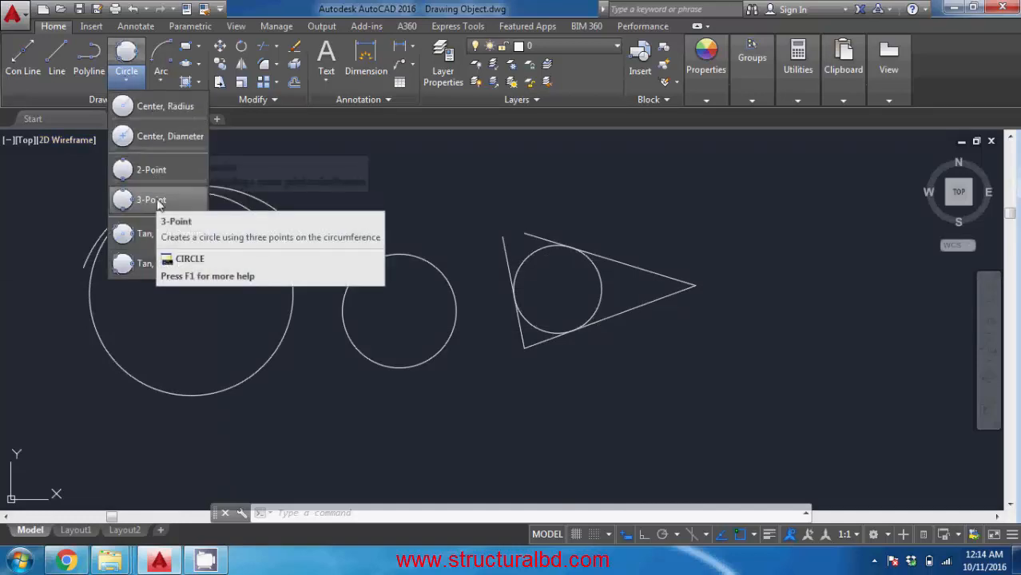
click(144, 169)
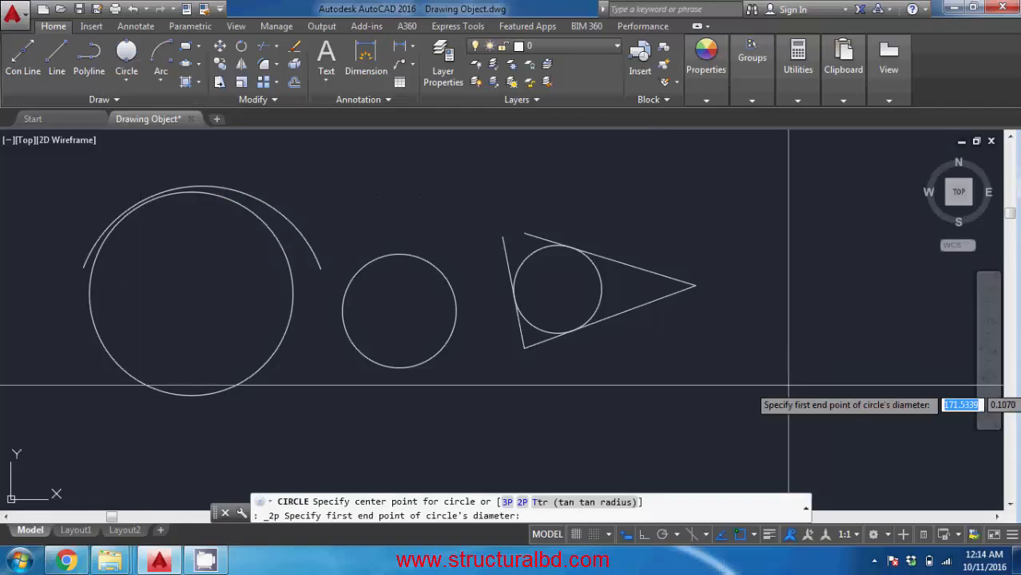
click(692, 363)
click(873, 359)
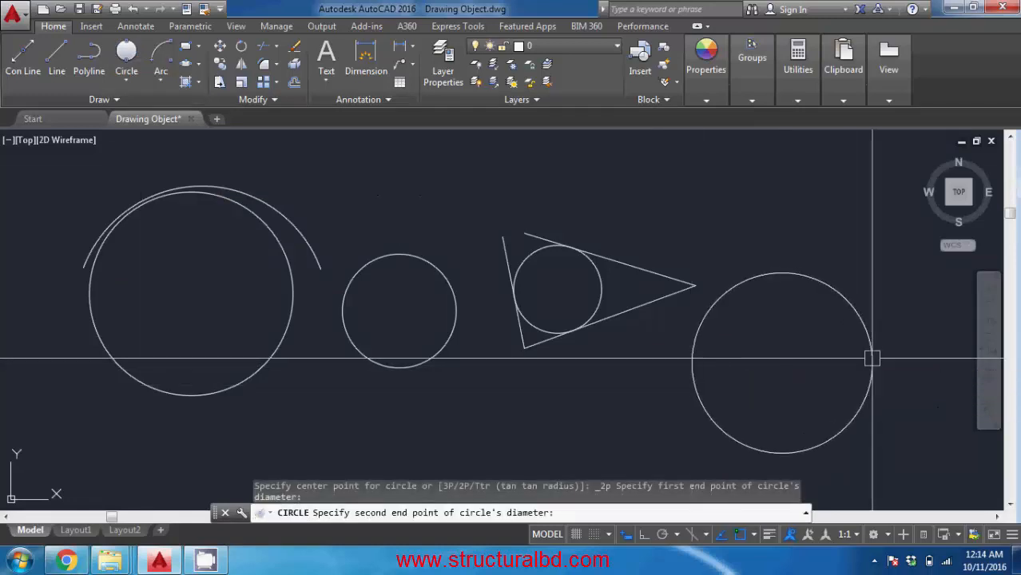
- Draw a 3-Point circle above the circle inscribed in the open triangle
click(127, 78)
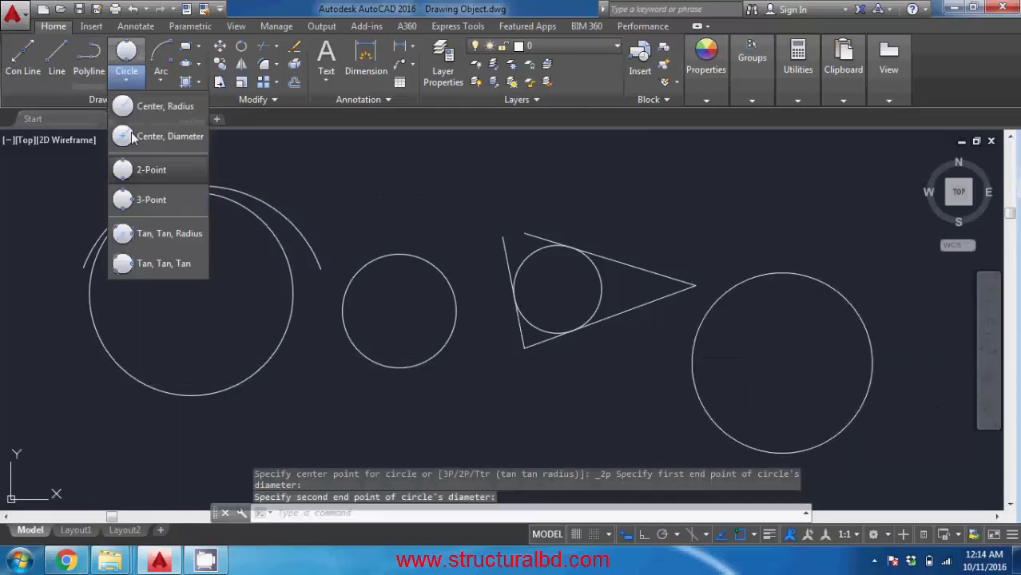
click(147, 204)
middle_drag(566, 214, 479, 328)
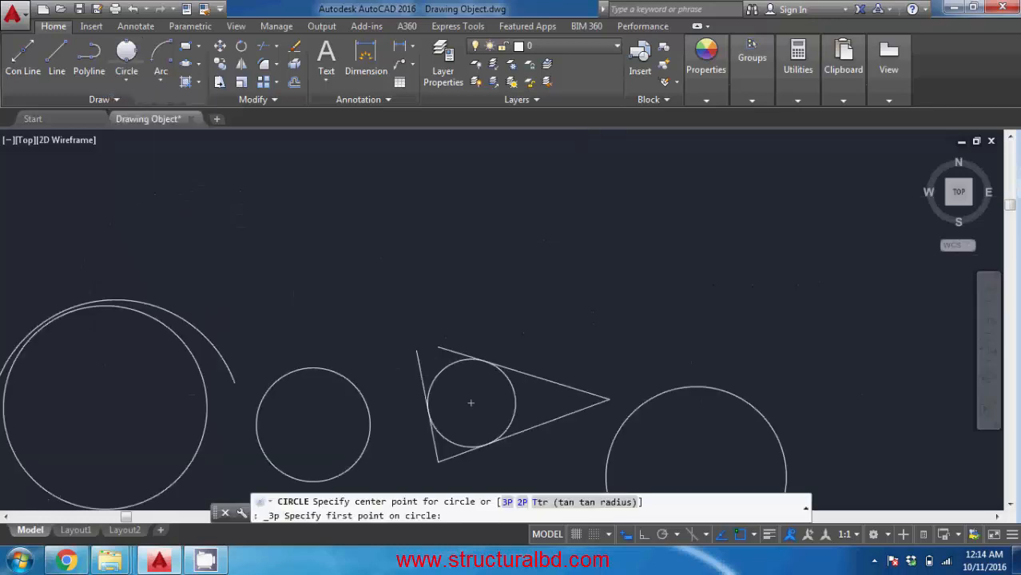
click(453, 216)
click(558, 296)
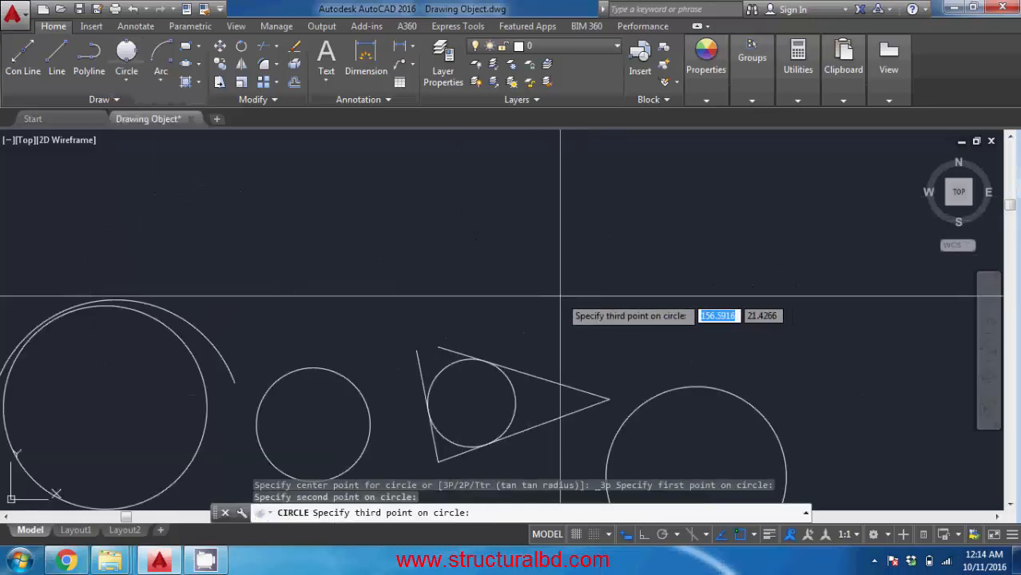
click(535, 228)
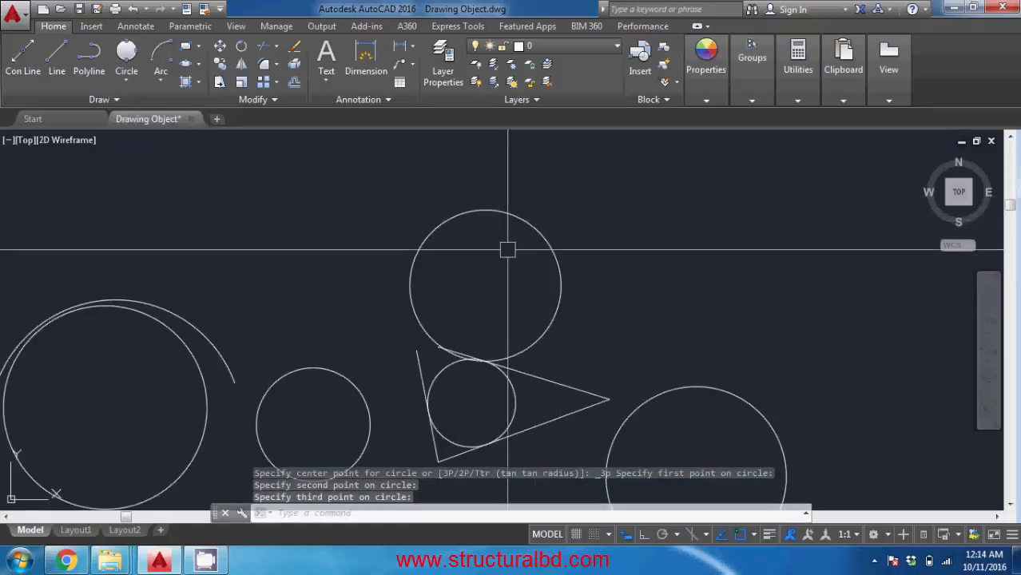
- Draw an Axis, End ellipse right of the 2-Point circle with Ortho on, its horizontal axis about 14.25 long and other axis distance about 1.9
middle_drag(514, 271, 323, 255)
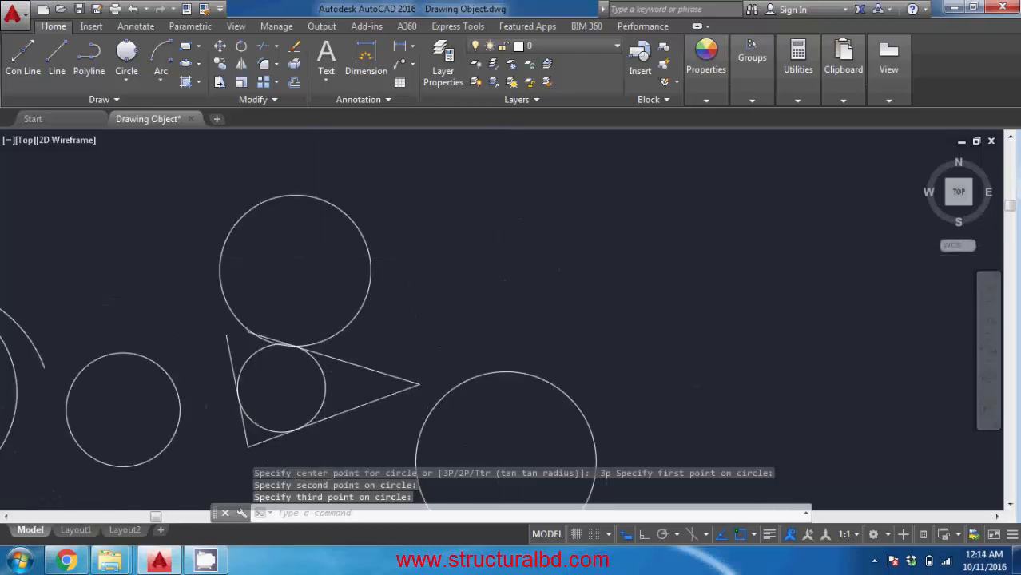
scroll(324, 256, down, 1)
middle_drag(458, 291, 339, 269)
scroll(216, 276, up, 6)
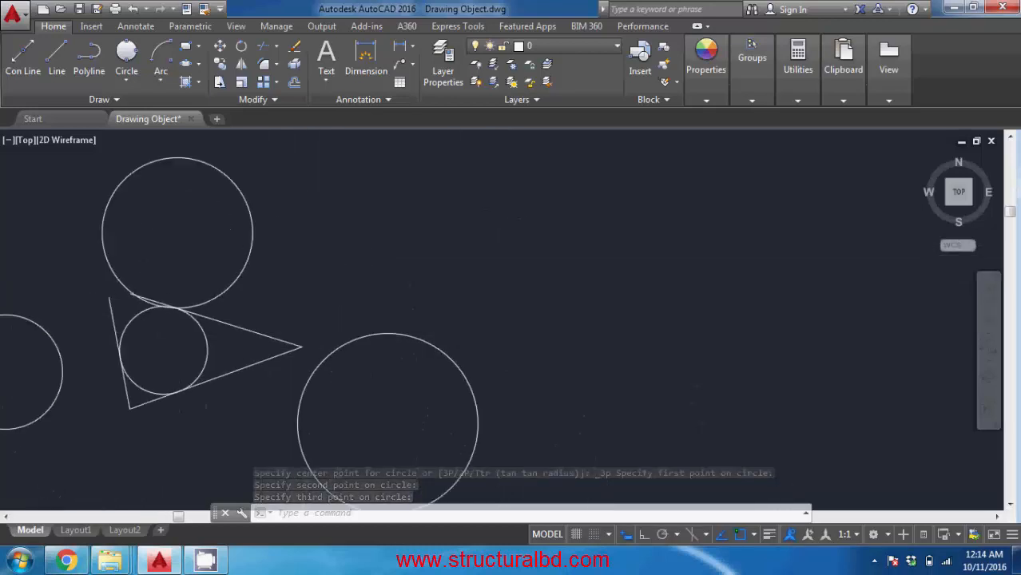
scroll(257, 308, down, 4)
middle_drag(392, 300, 318, 308)
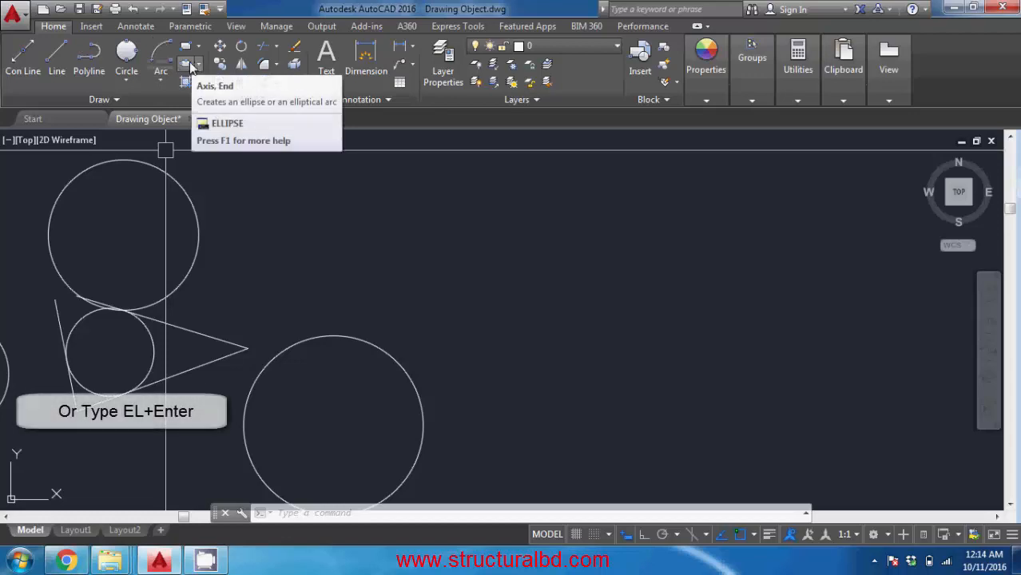
click(190, 65)
middle_drag(478, 269, 352, 267)
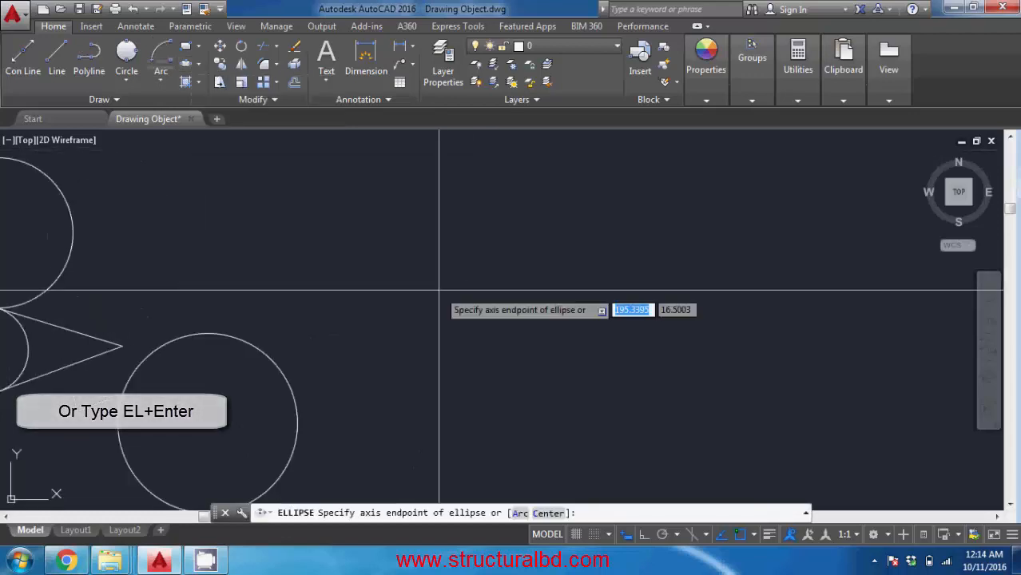
scroll(427, 289, up, 1)
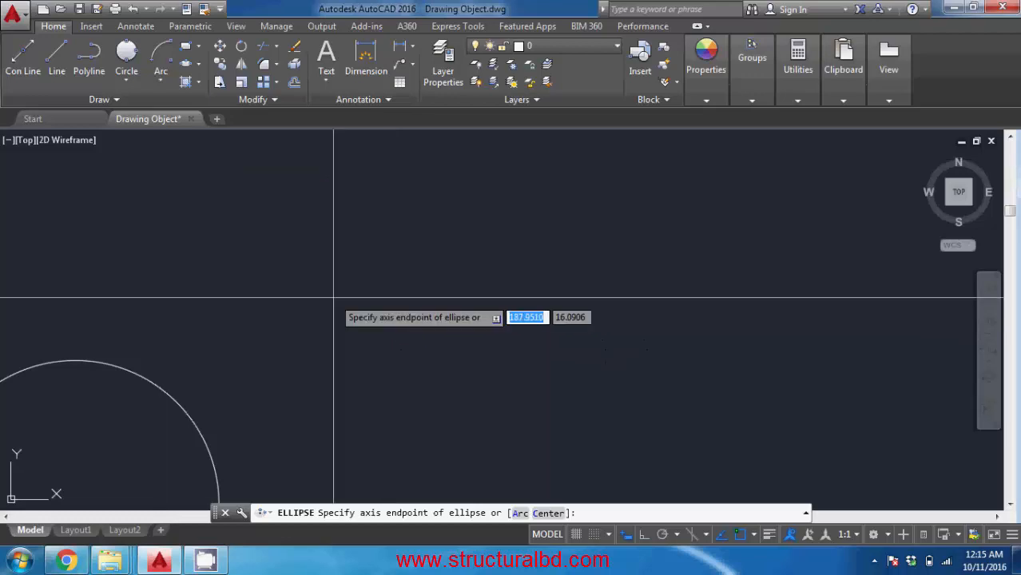
click(410, 315)
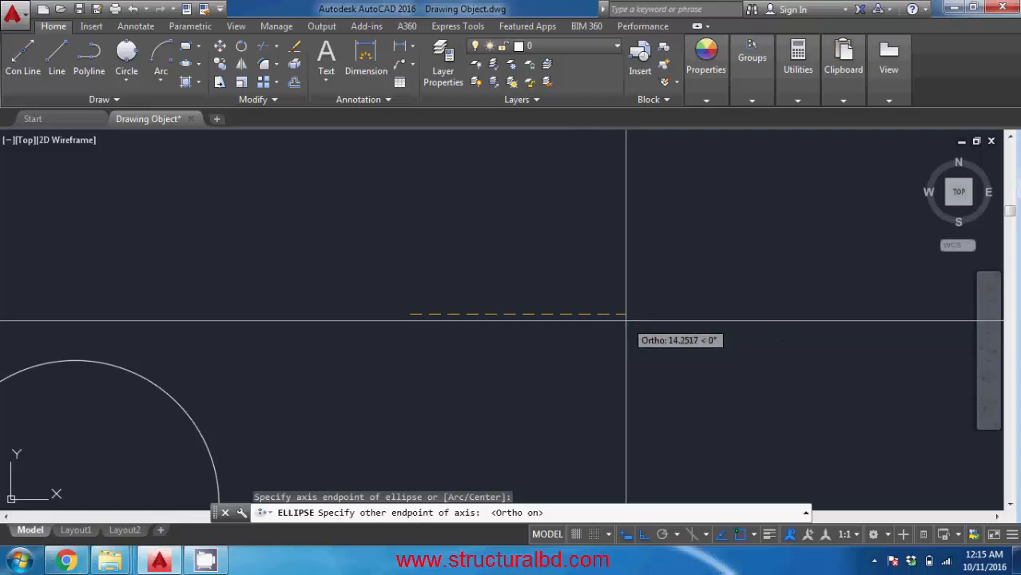
click(625, 320)
scroll(511, 296, up, 5)
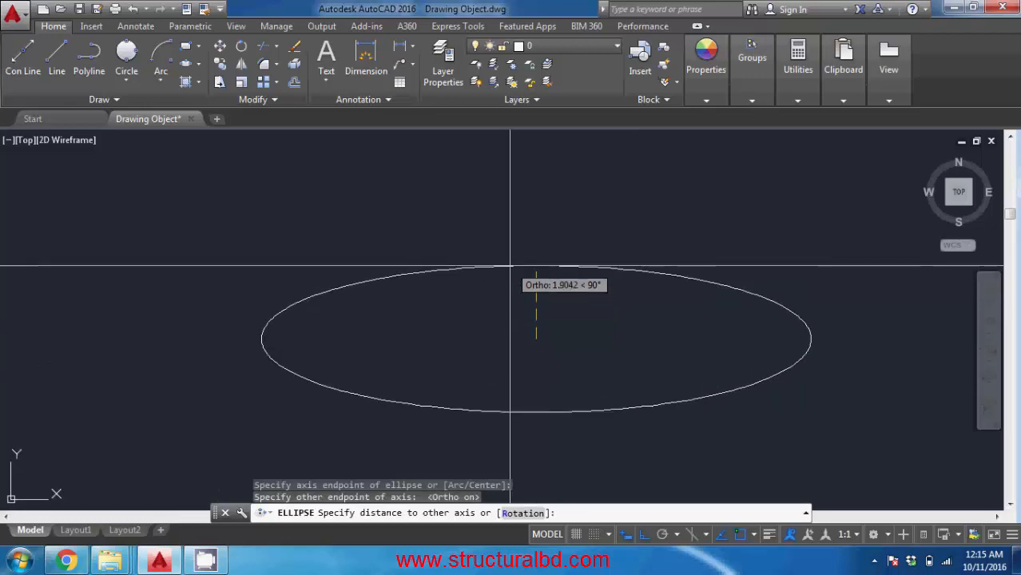
click(523, 266)
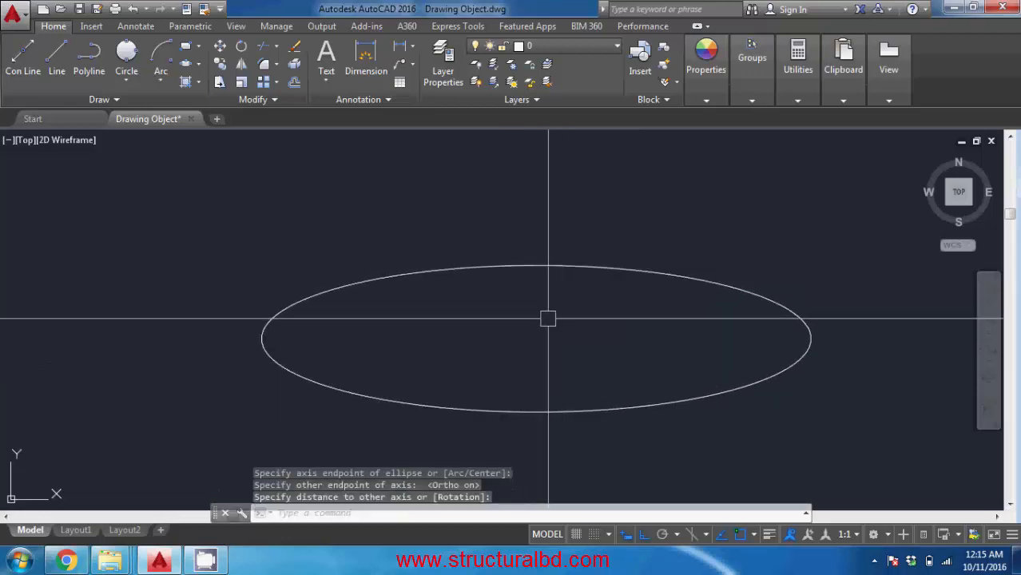
- Draw a second ellipse to the right of the first, with a horizontal axis of 5 and a distance of 1 to the other axis
scroll(541, 319, down, 4)
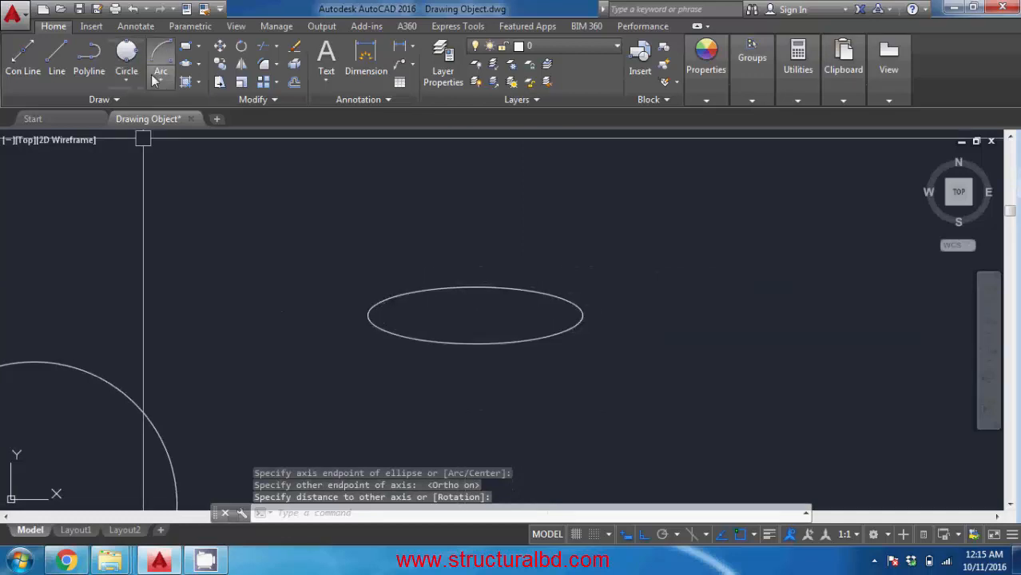
click(186, 64)
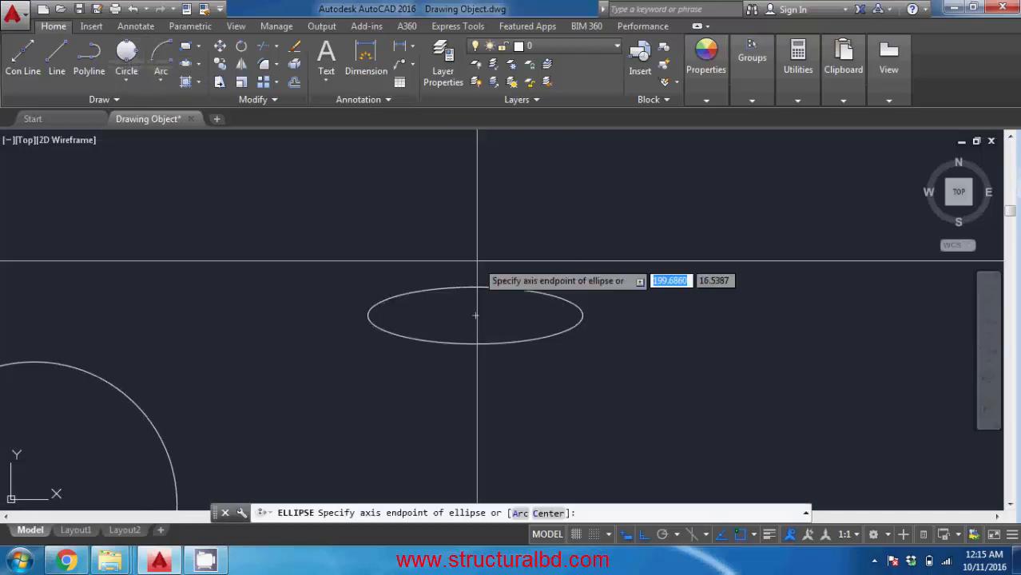
scroll(508, 155, up, 2)
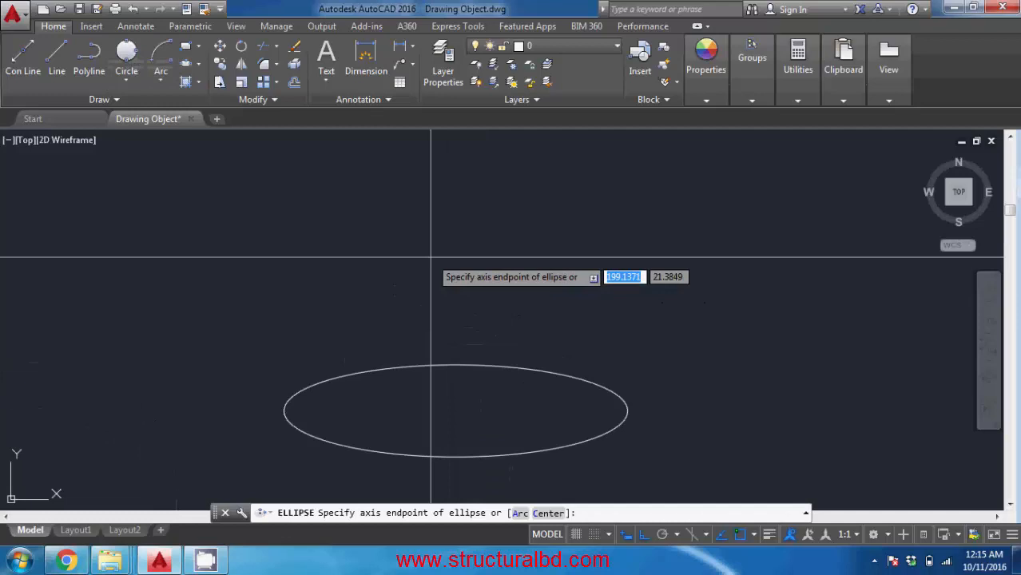
click(430, 257)
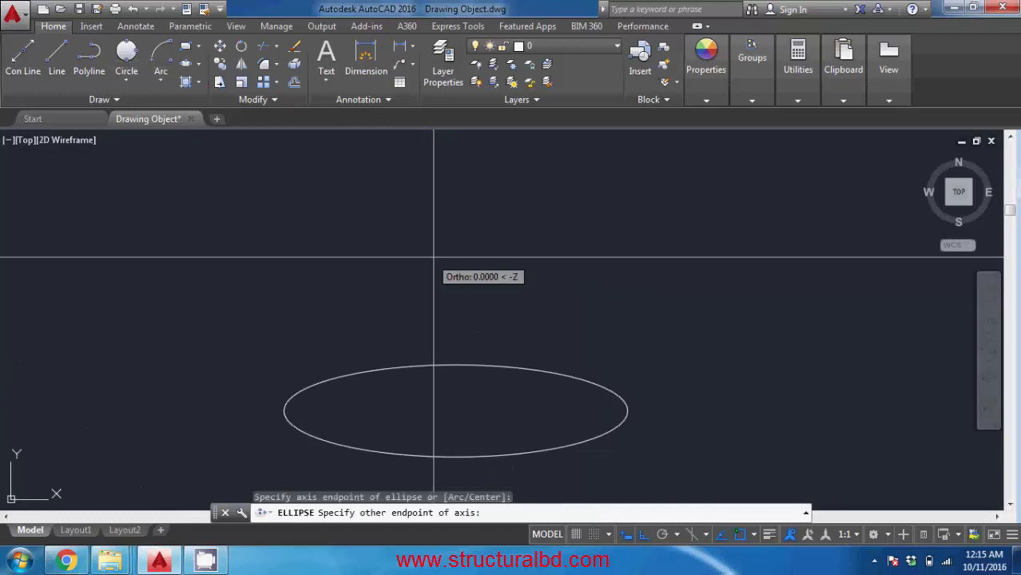
scroll(542, 274, down, 2)
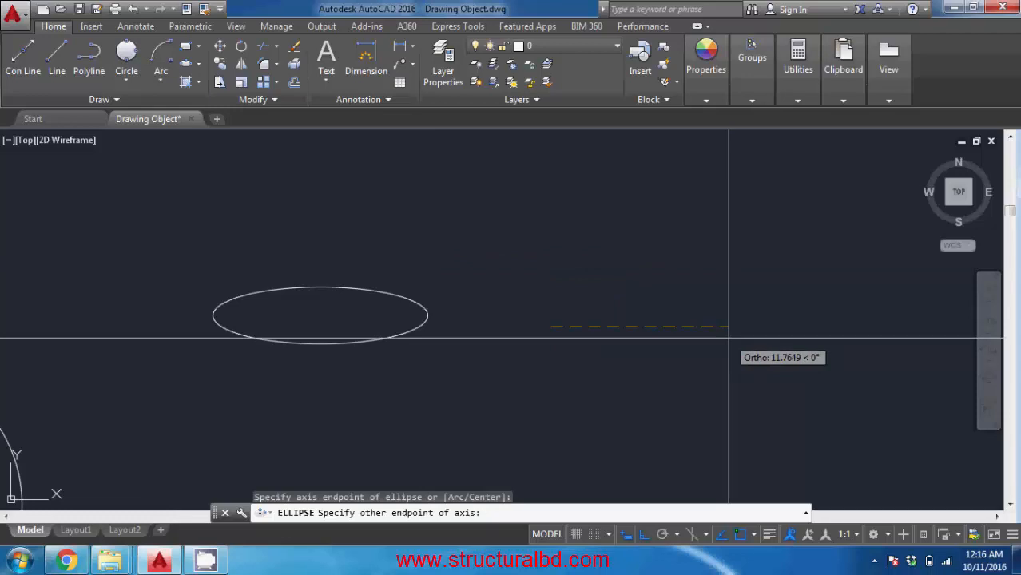
text(5)
key(Return)
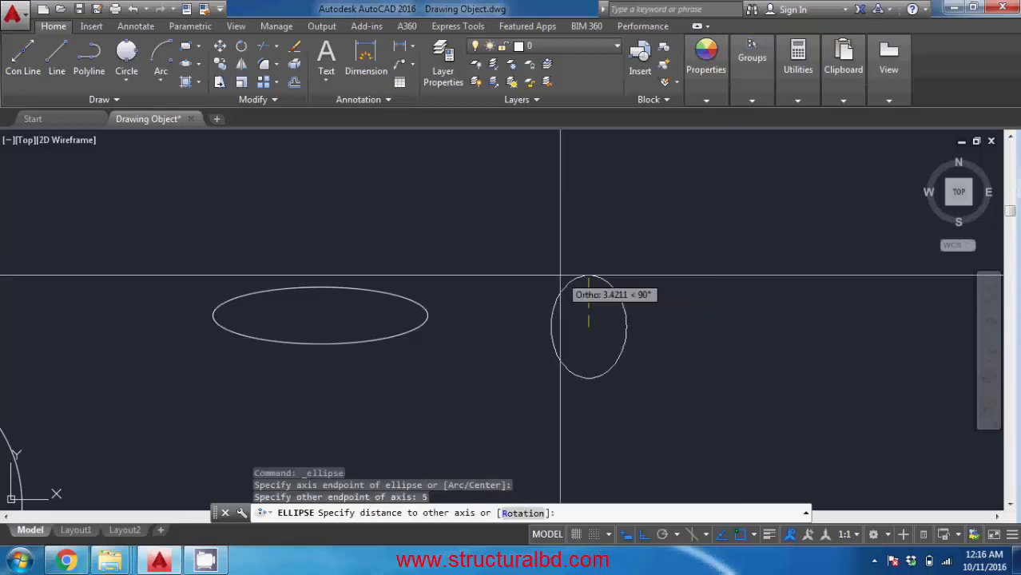
scroll(559, 275, up, 2)
scroll(609, 333, up, 2)
scroll(636, 414, down, 5)
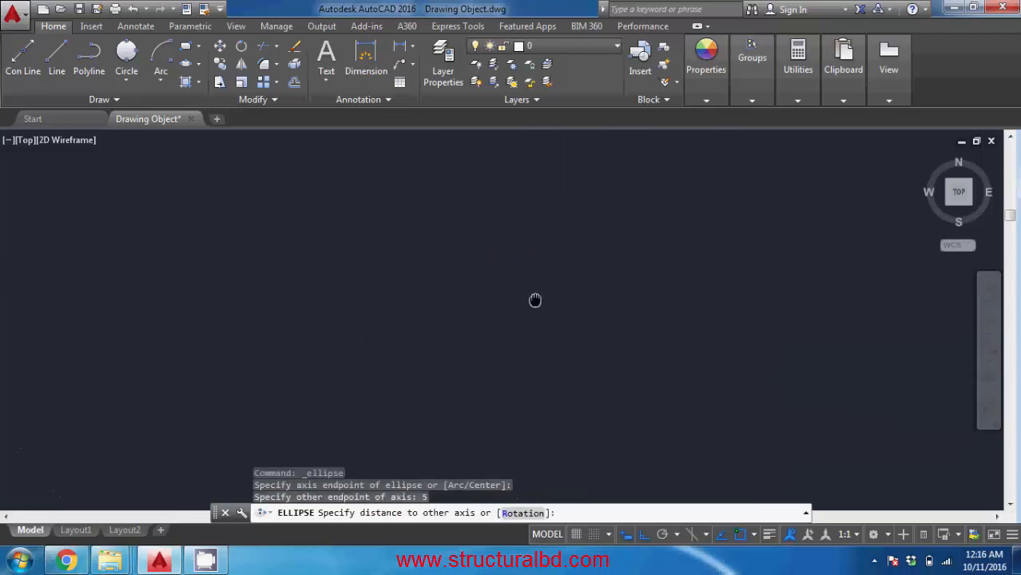
scroll(537, 270, up, 5)
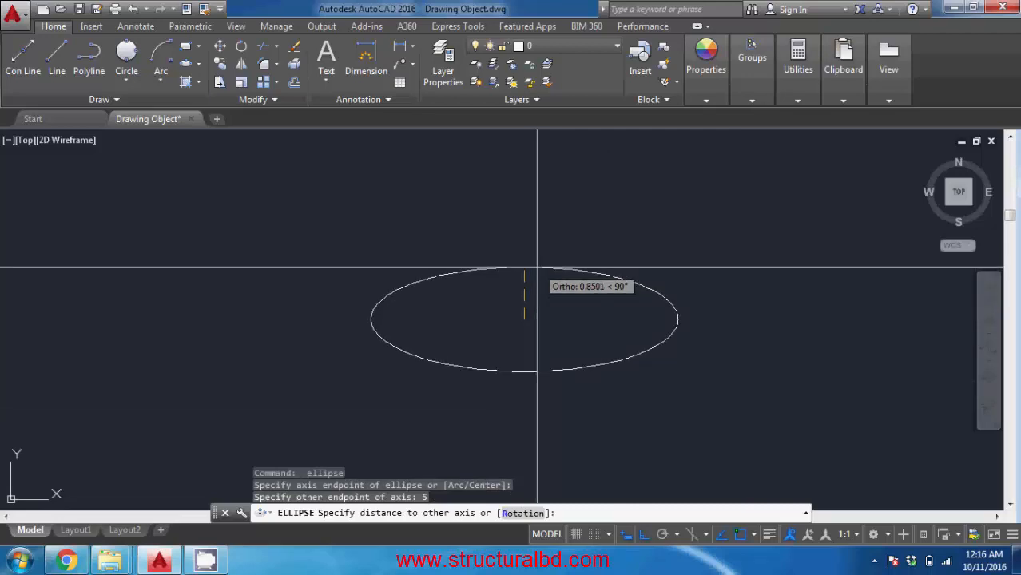
text(1)
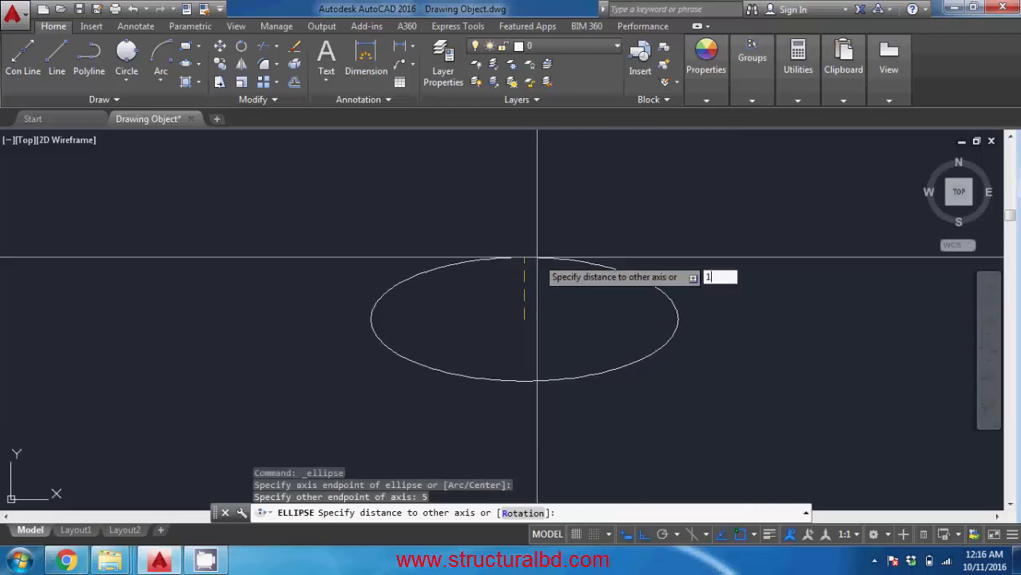
key(Return)
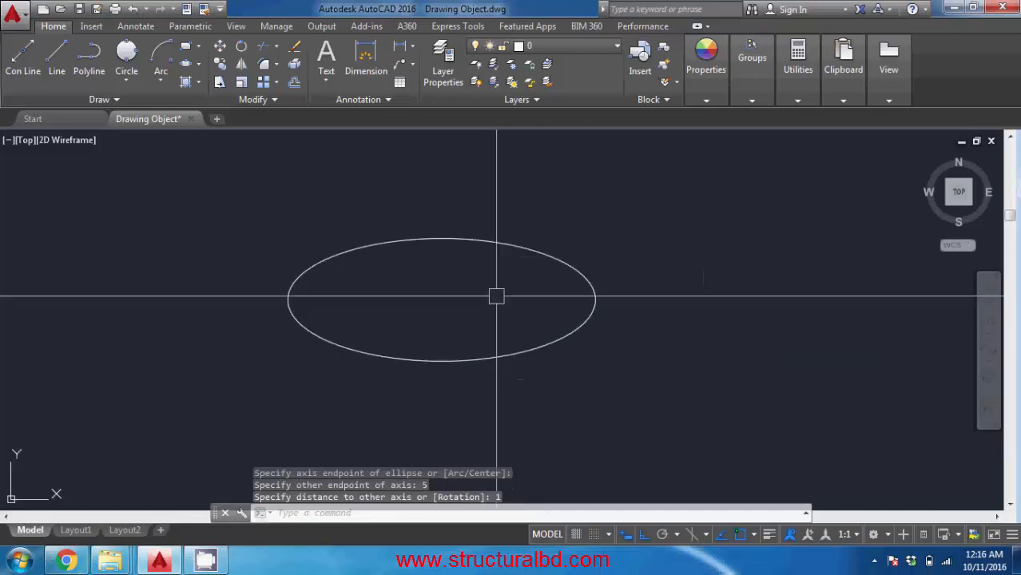
- Place a single point object in an empty area of the drawing with the POINT command
scroll(479, 305, down, 3)
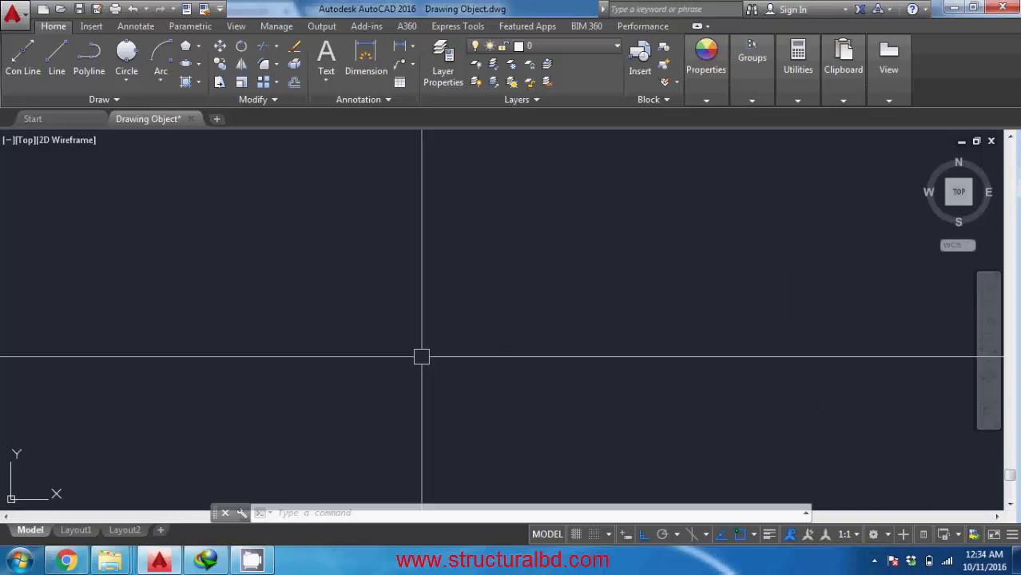
text(po)
key(Return)
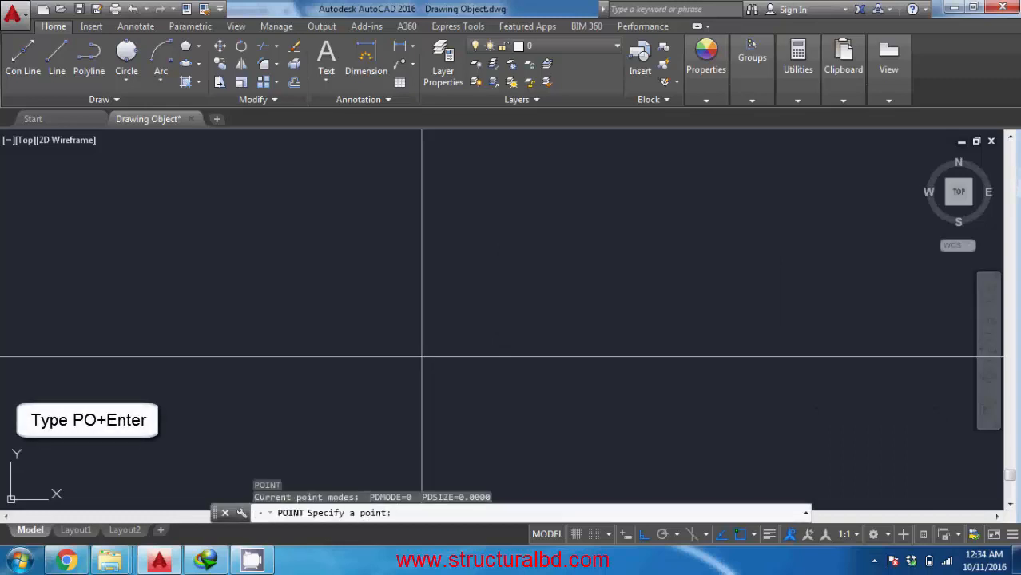
click(417, 305)
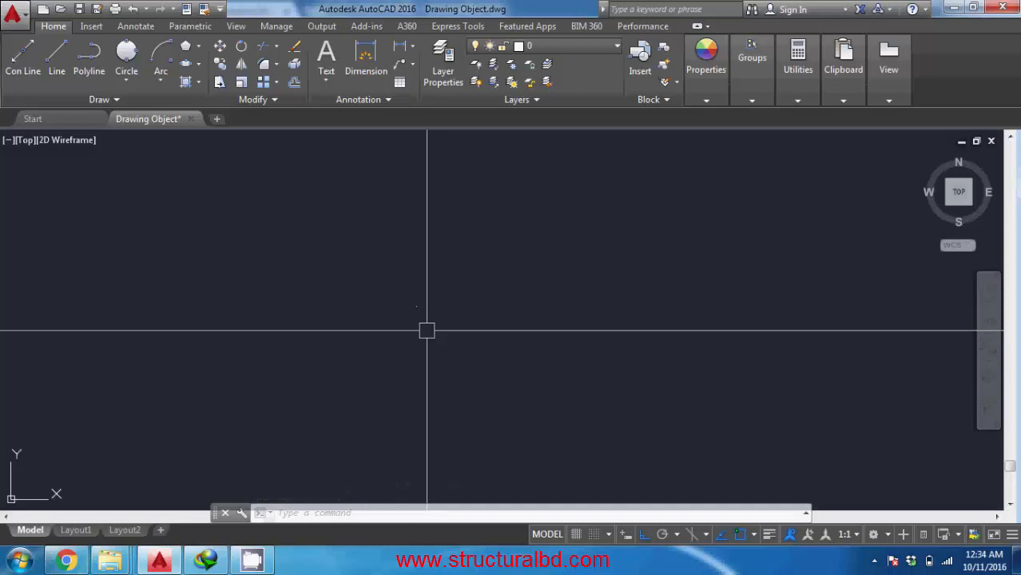
- Change the point style with DDPTYPE to the circle with a diagonal cross through it
text(ddptype)
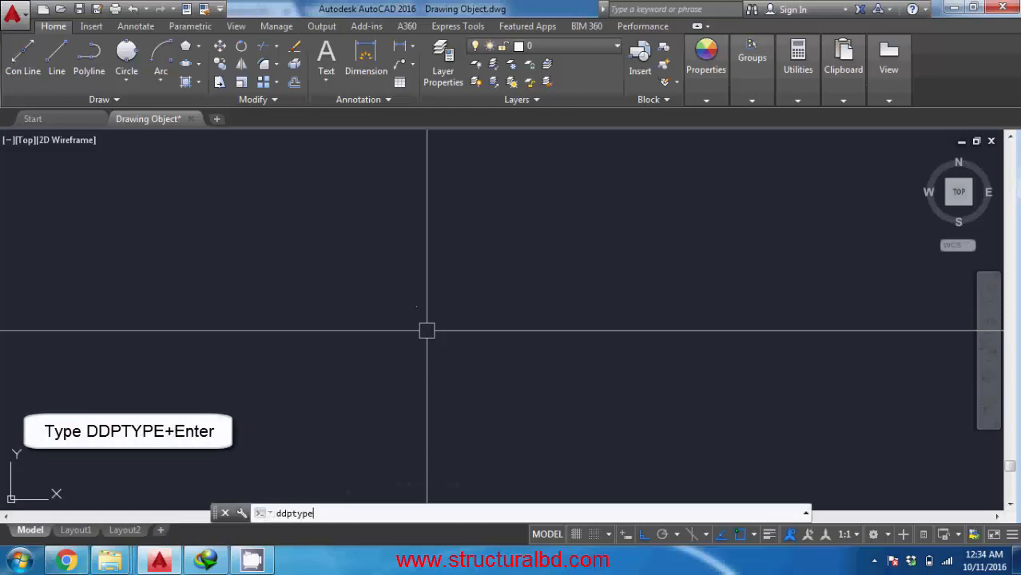
key(Return)
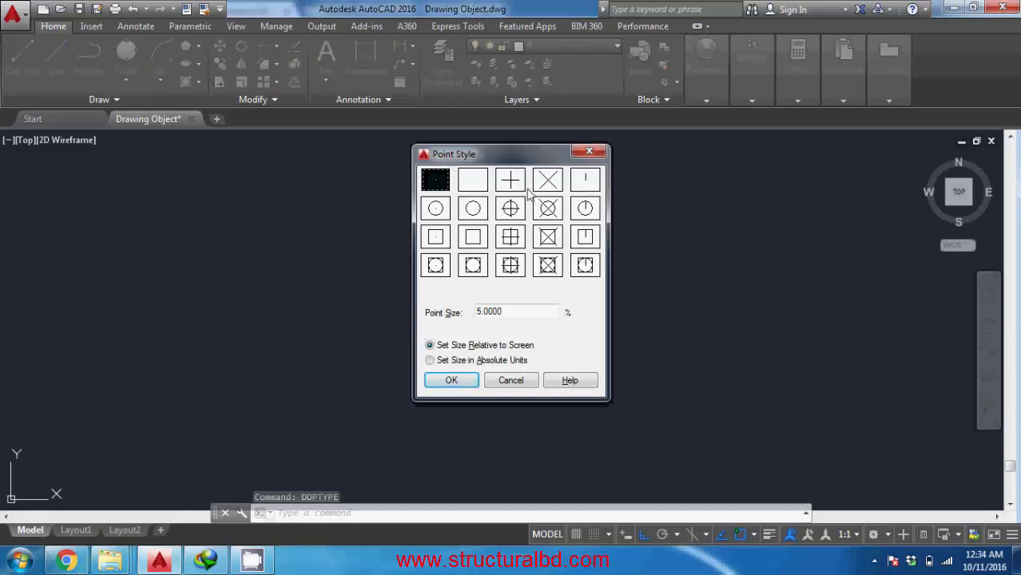
click(549, 210)
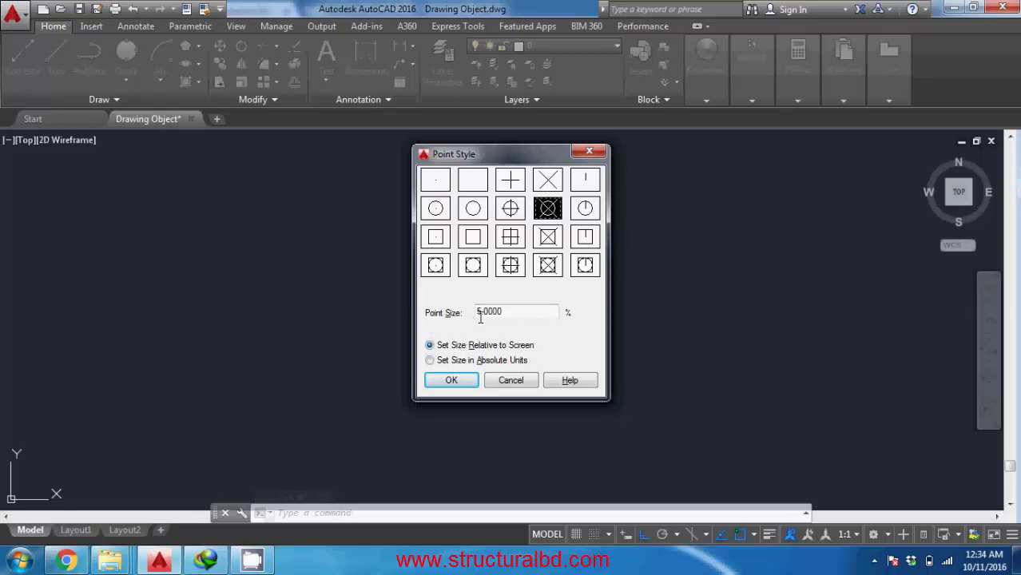
click(451, 382)
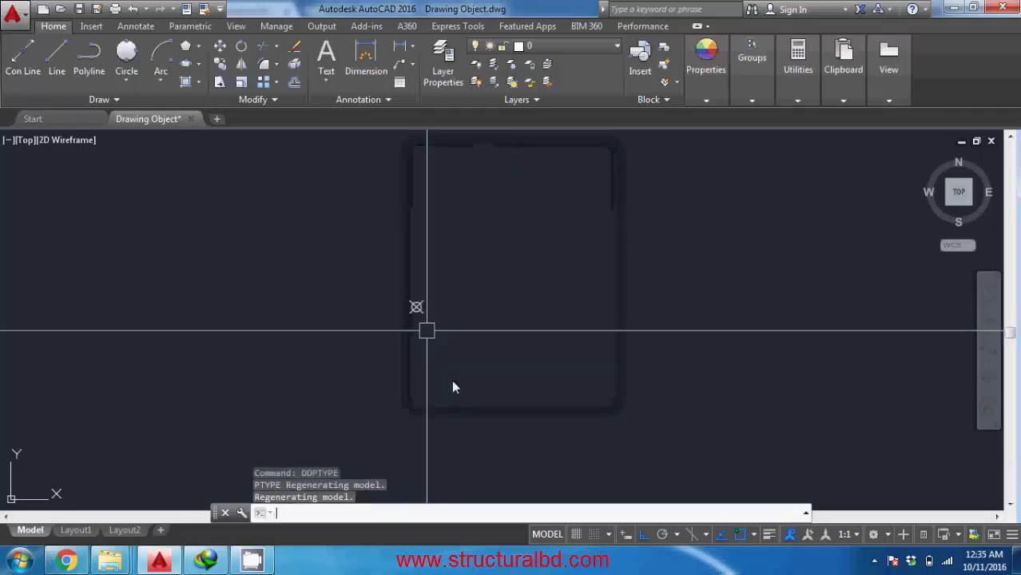
scroll(462, 318, up, 2)
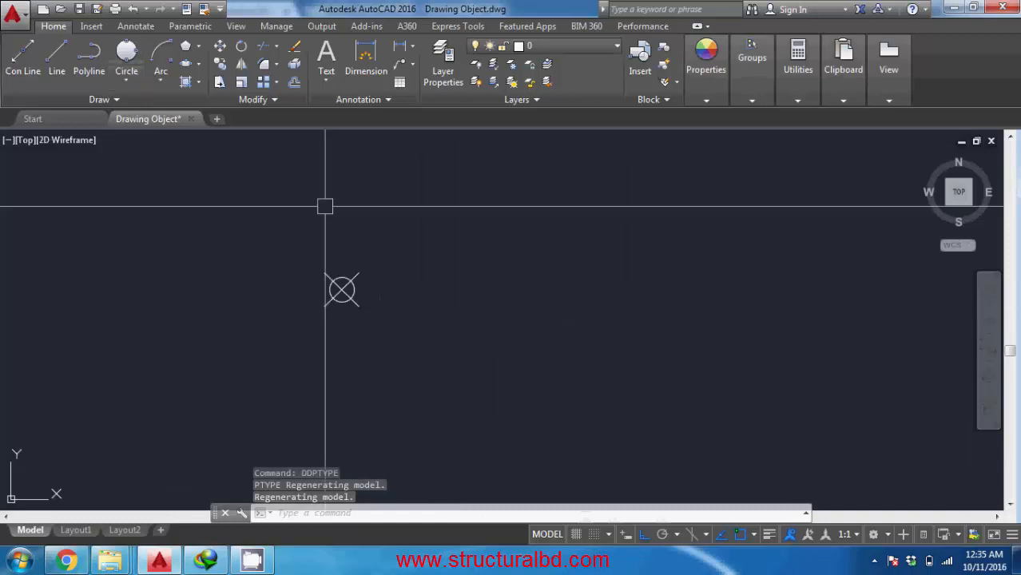
- Place two more point objects in a roughly horizontal row to the right of the existing point
text(po)
key(Return)
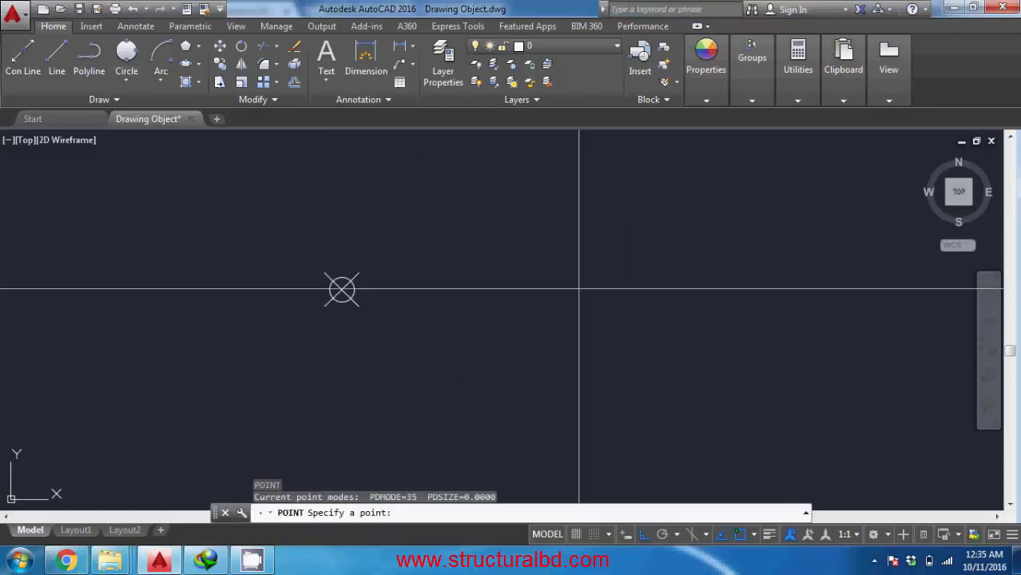
click(643, 293)
middle_drag(814, 297, 646, 277)
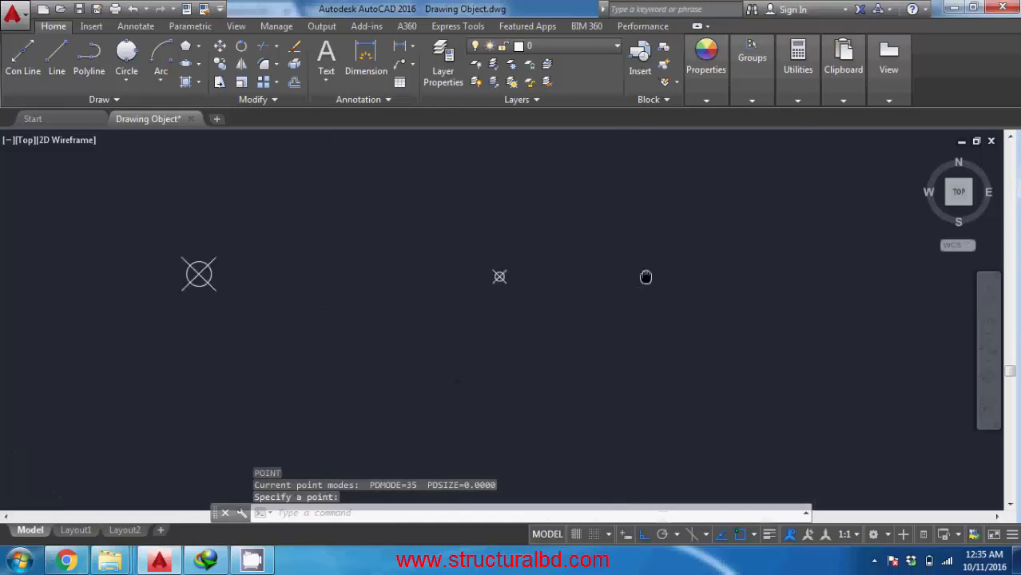
key(Return)
click(747, 279)
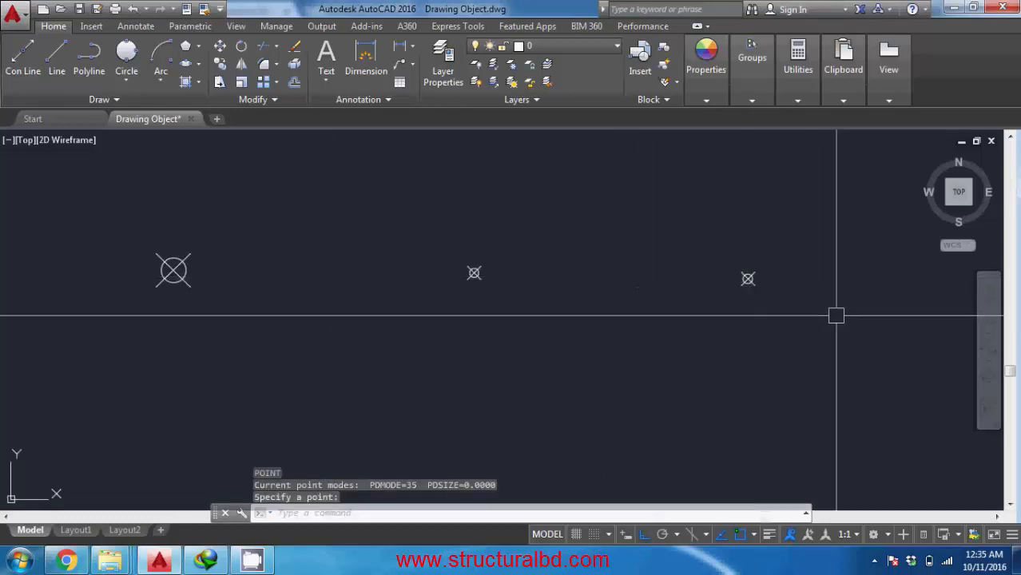
key(Return)
key(Escape)
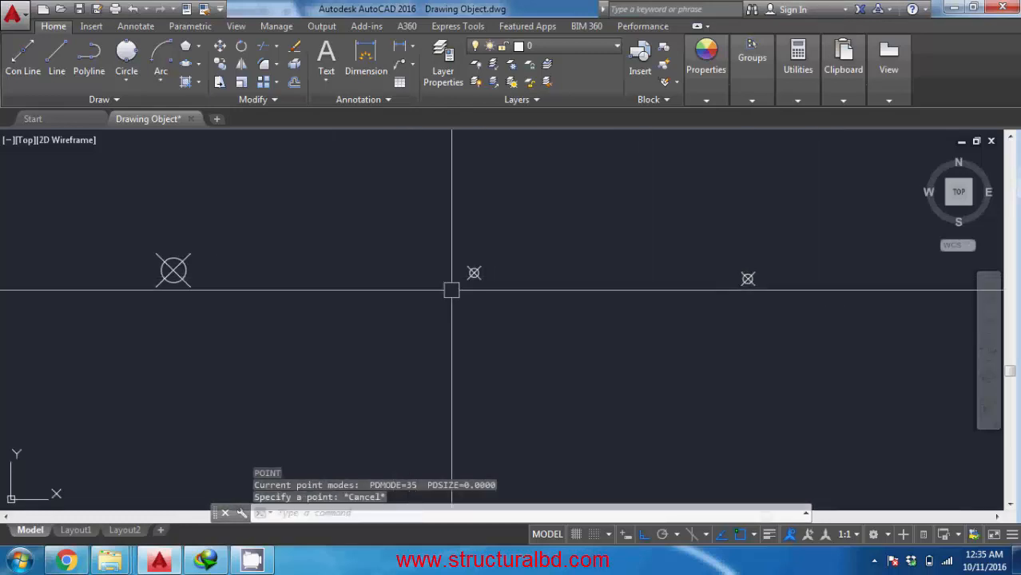
middle_drag(589, 308, 422, 305)
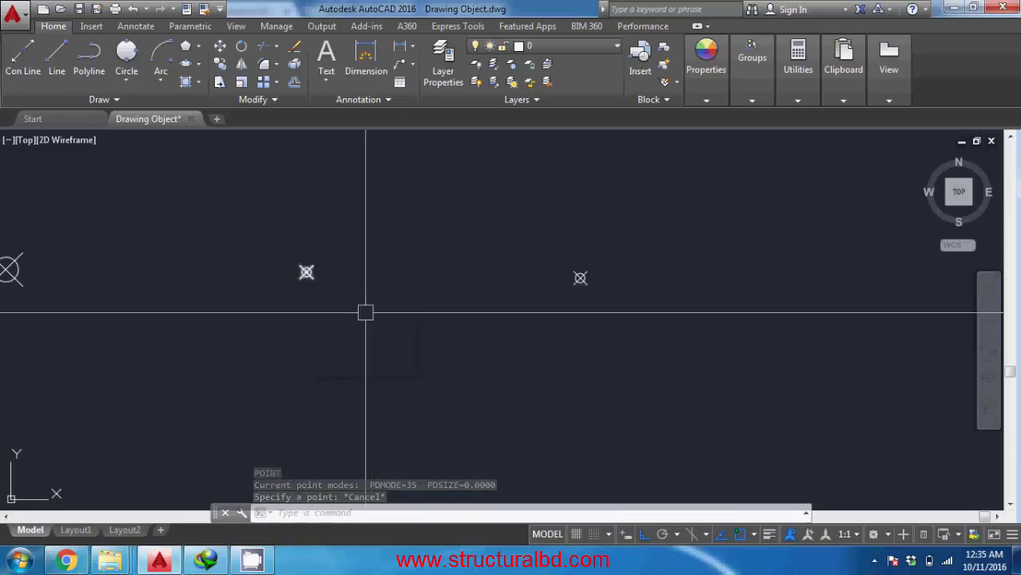
middle_drag(364, 310, 526, 322)
middle_drag(418, 305, 409, 324)
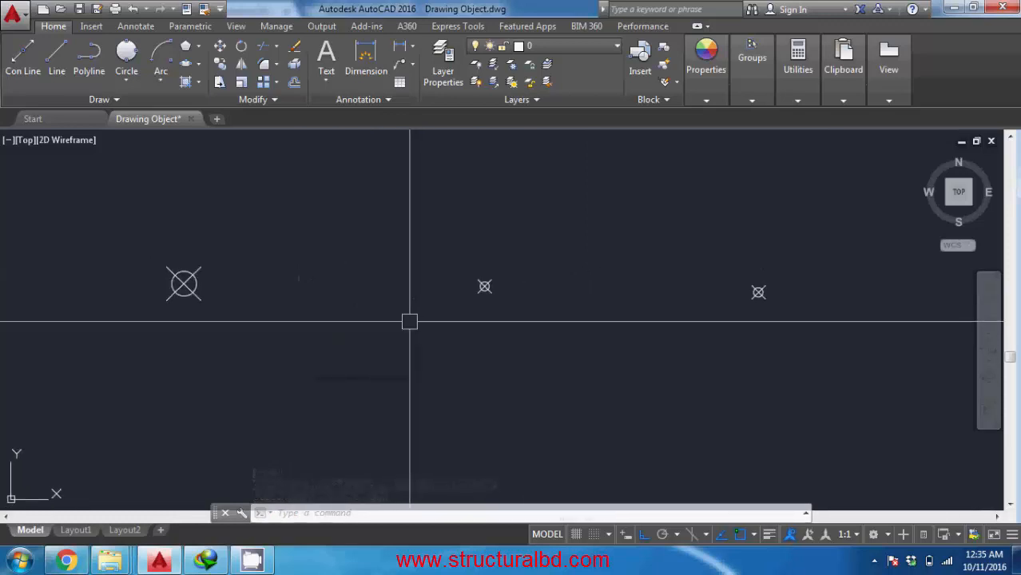
- Draw a Start, Center, End arc from the rightmost point to the middle point, with its center above and midway between them
click(160, 60)
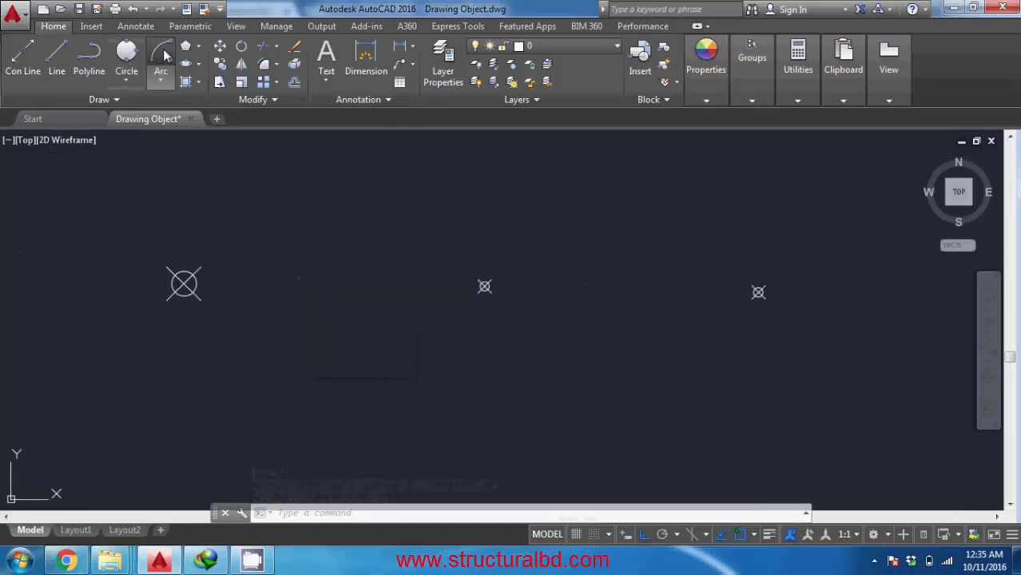
click(758, 292)
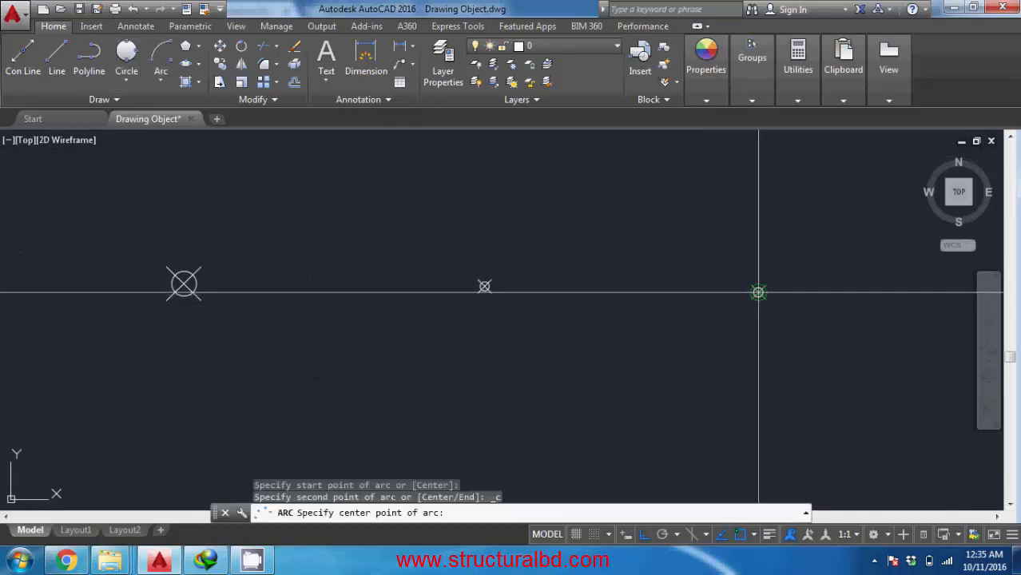
click(621, 181)
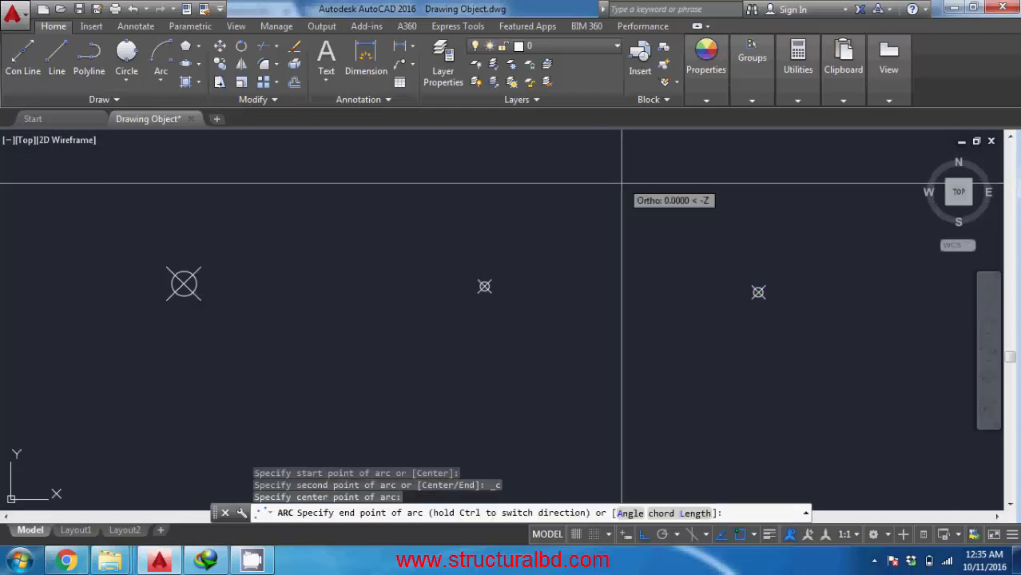
click(484, 286)
middle_drag(603, 303, 602, 337)
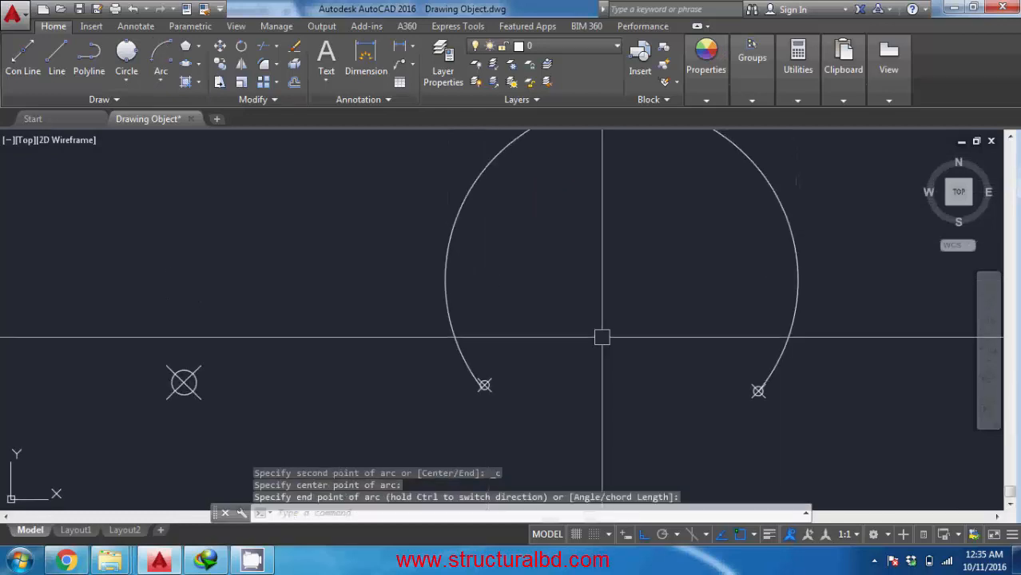
scroll(601, 337, down, 3)
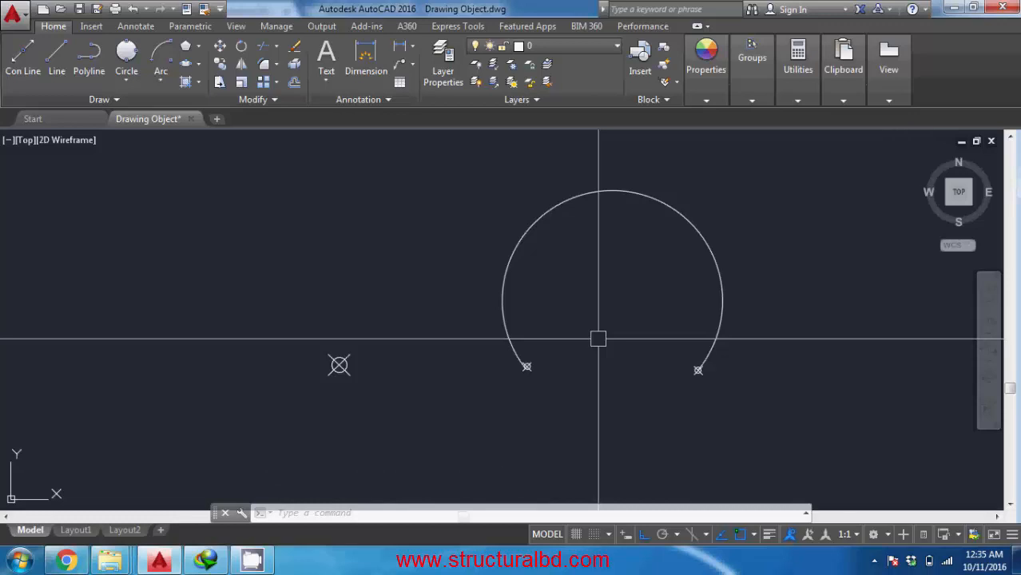
- Draw a solid donut with inside diameter 0 and outside diameter 2, using the DONUT command
text(DO)
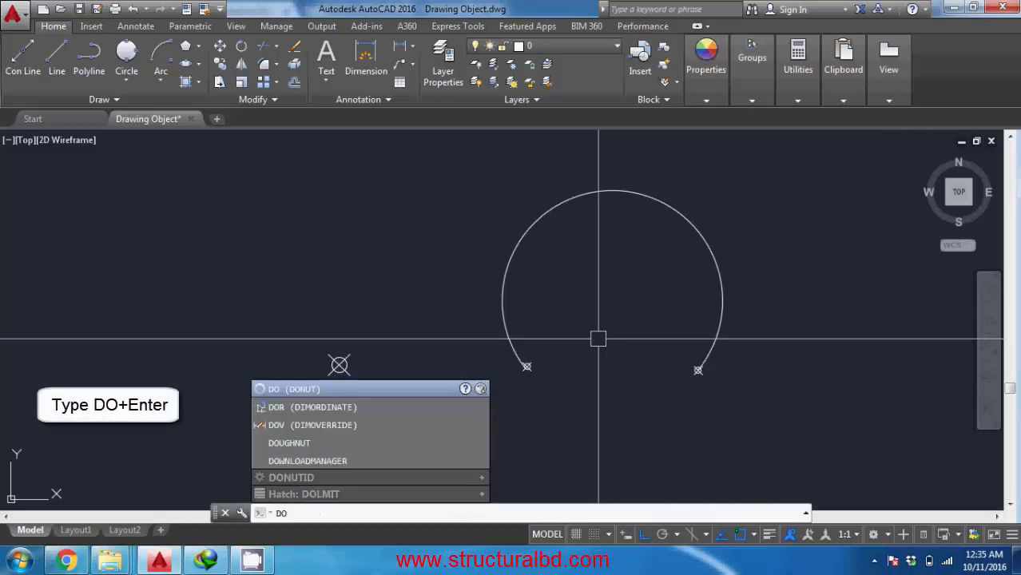
key(Return)
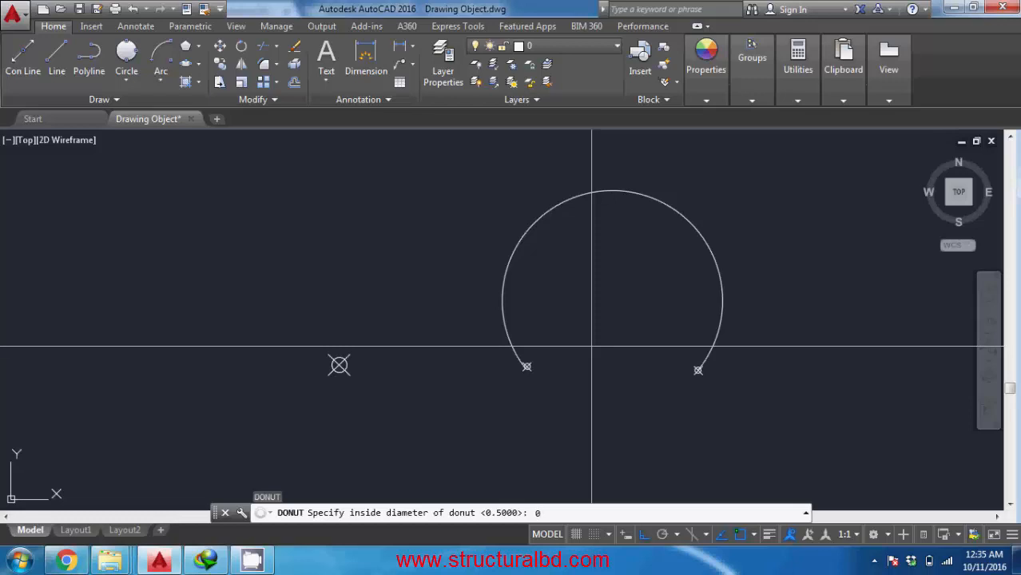
key(Return)
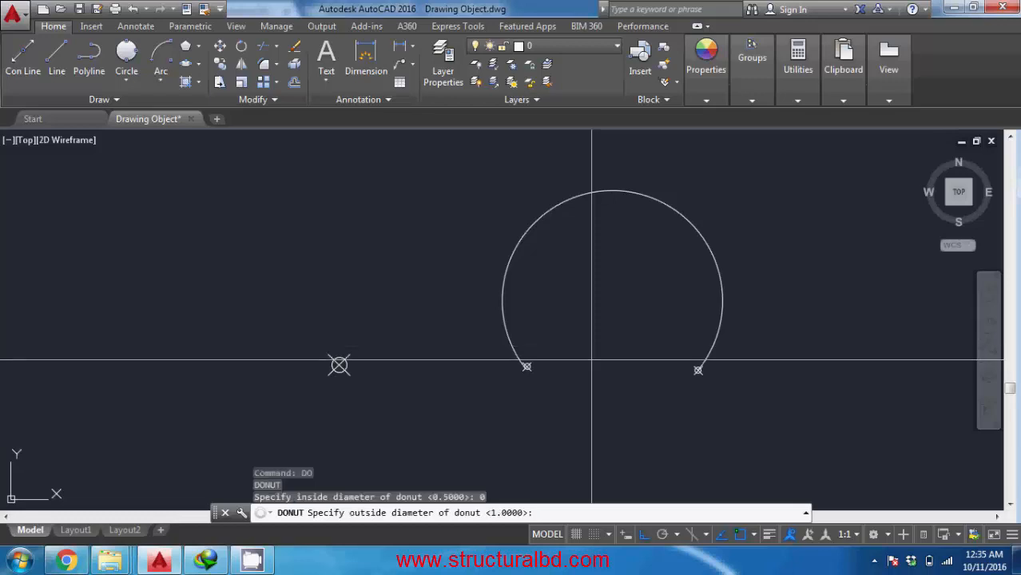
scroll(326, 405, up, 5)
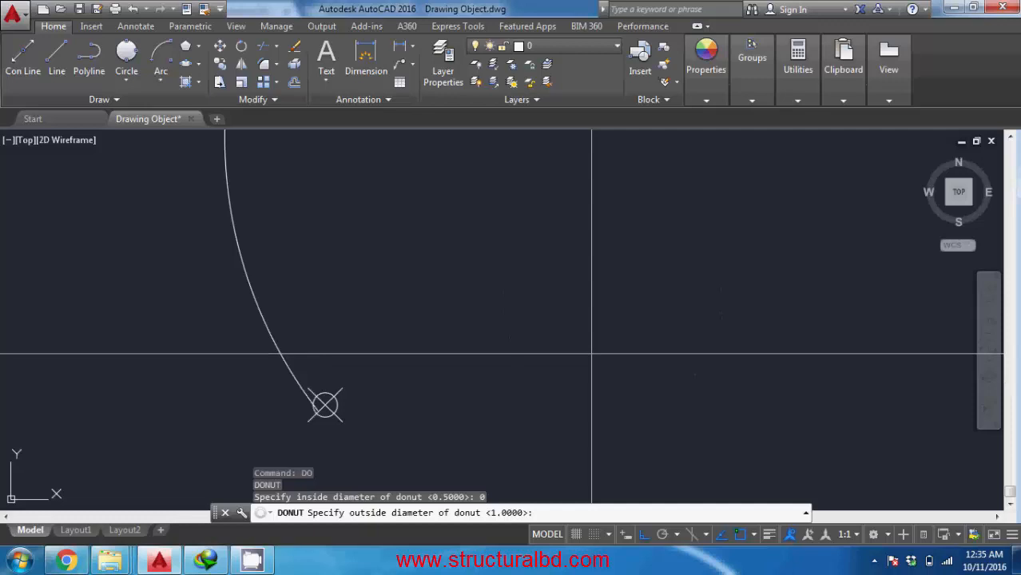
scroll(256, 387, down, 3)
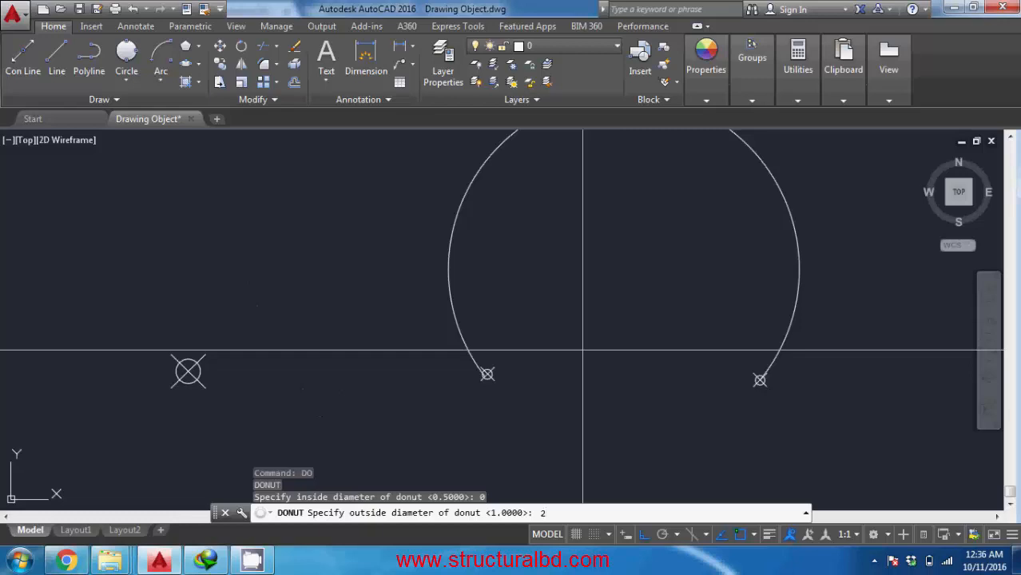
text(2)
key(Return)
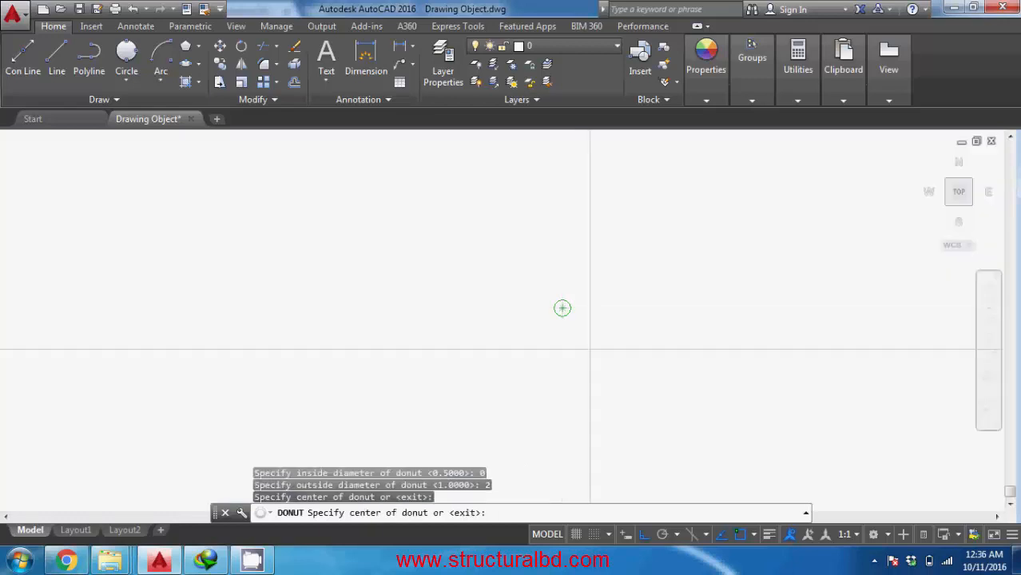
key(Return)
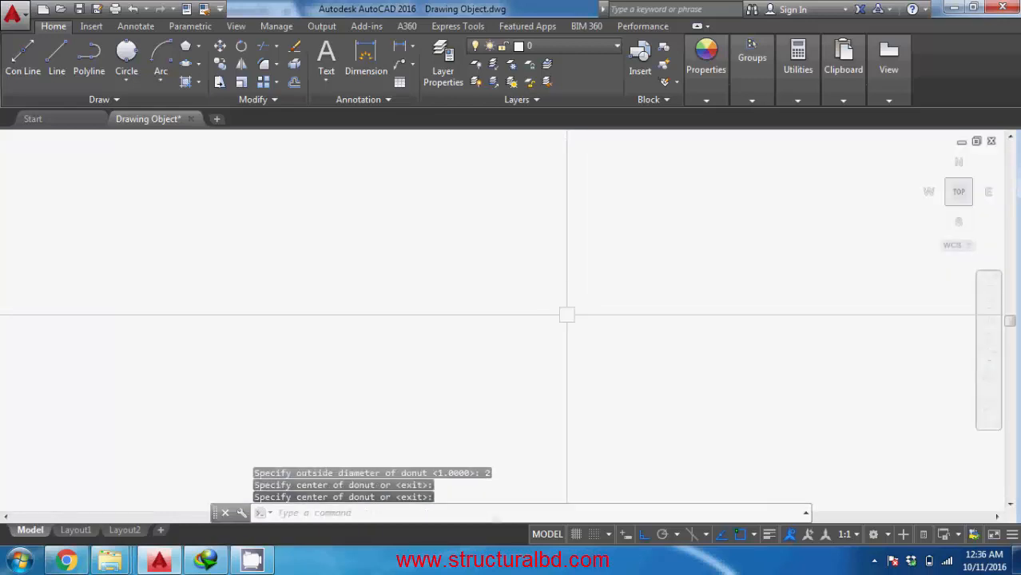
right_click(567, 315)
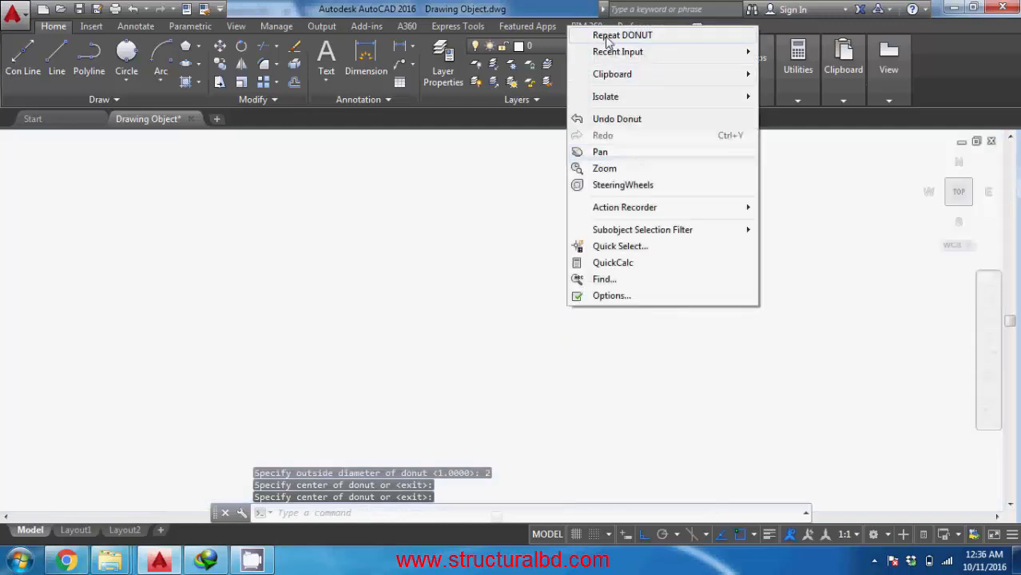
click(607, 37)
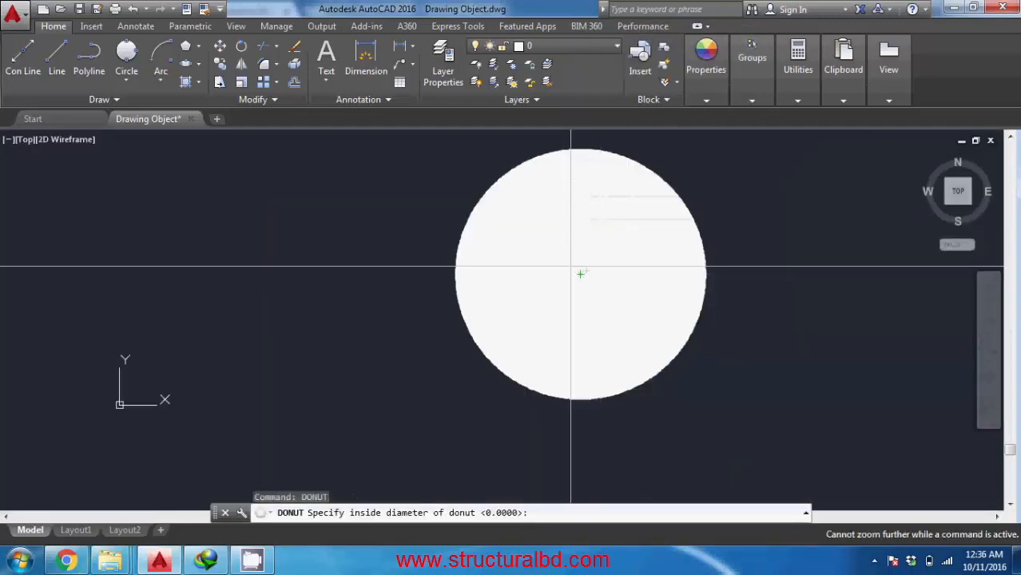
key(Escape)
key(Escape)
key(Escape)
- Draw a ring-shaped donut with inside diameter 1 and outside diameter 2, just right of the solid donut
middle_drag(402, 345, 365, 305)
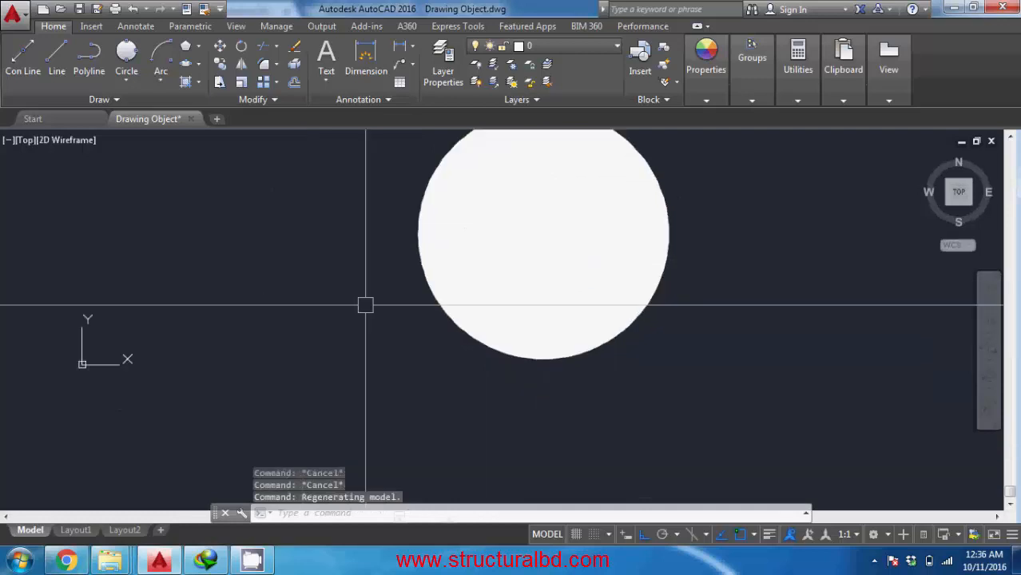
scroll(515, 328, down, 3)
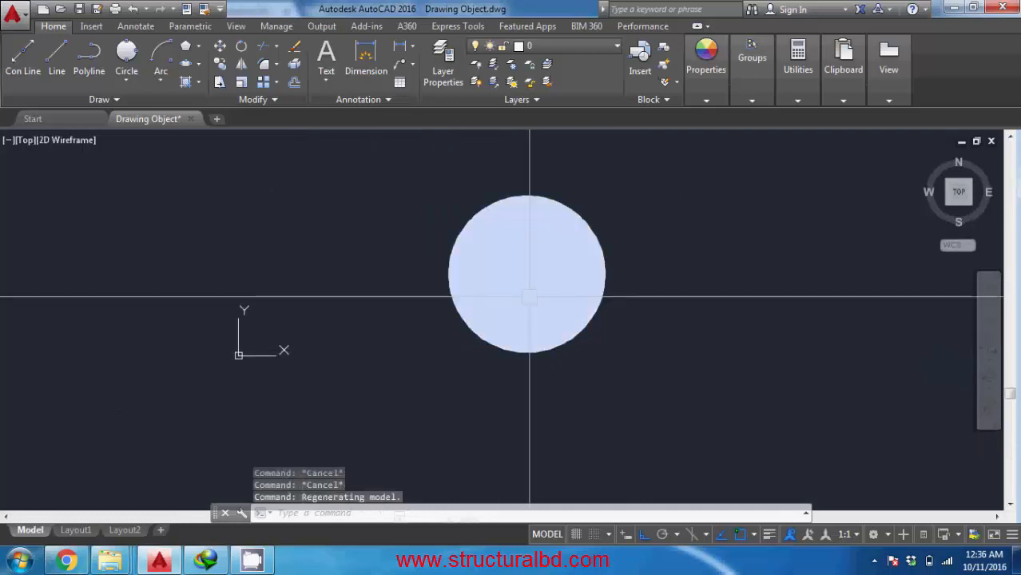
middle_drag(618, 376, 565, 357)
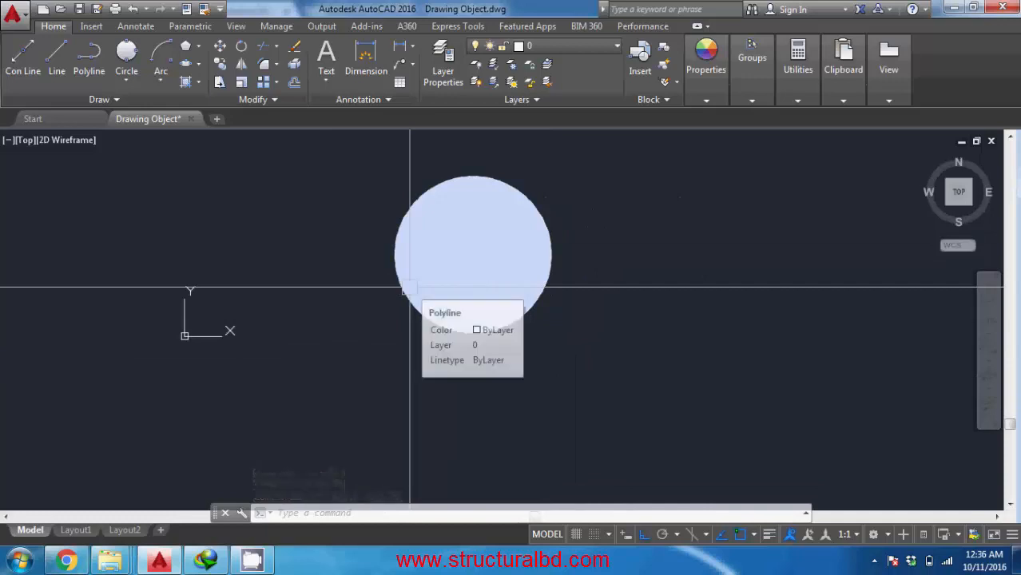
text(do)
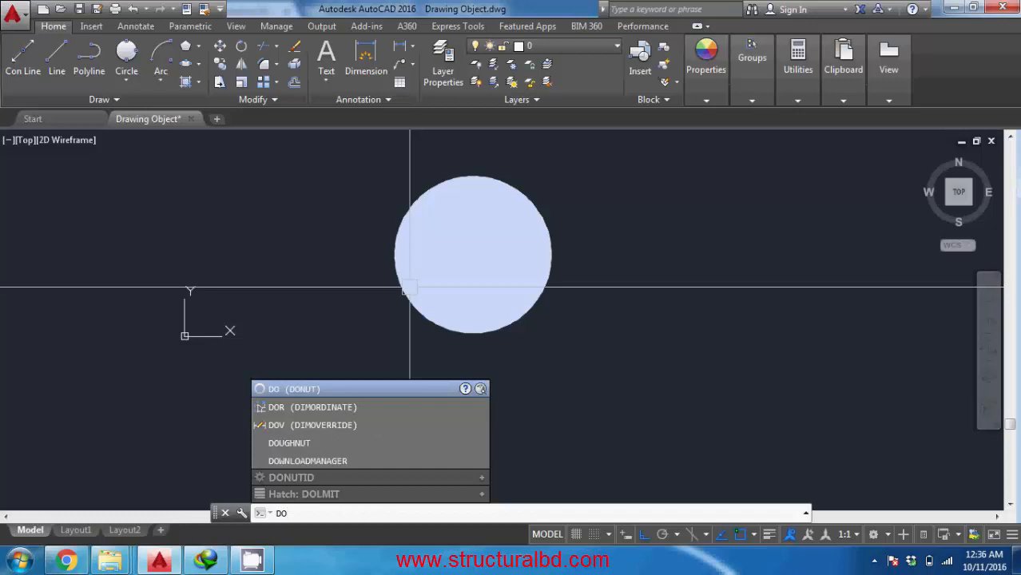
key(Return)
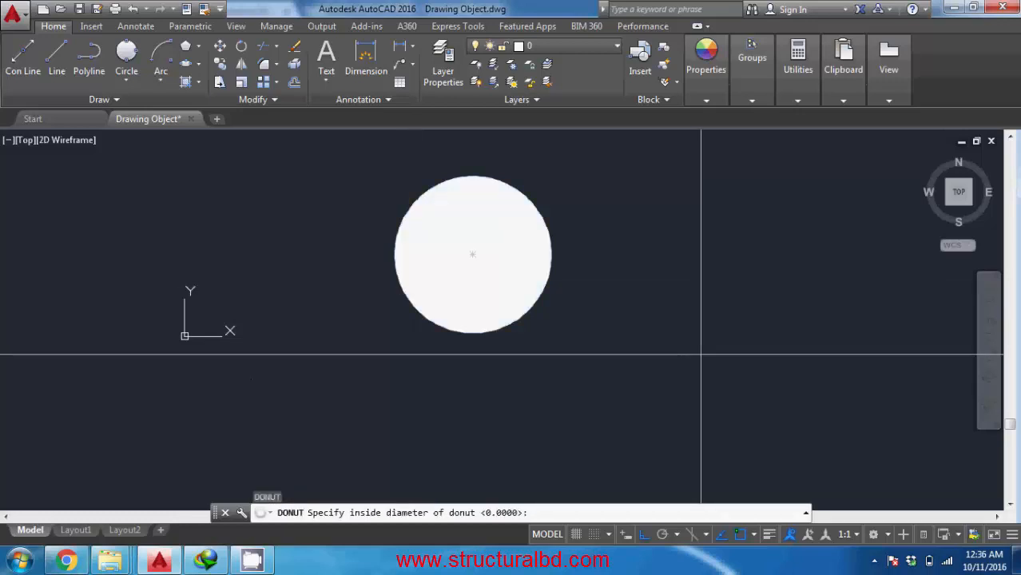
text(1)
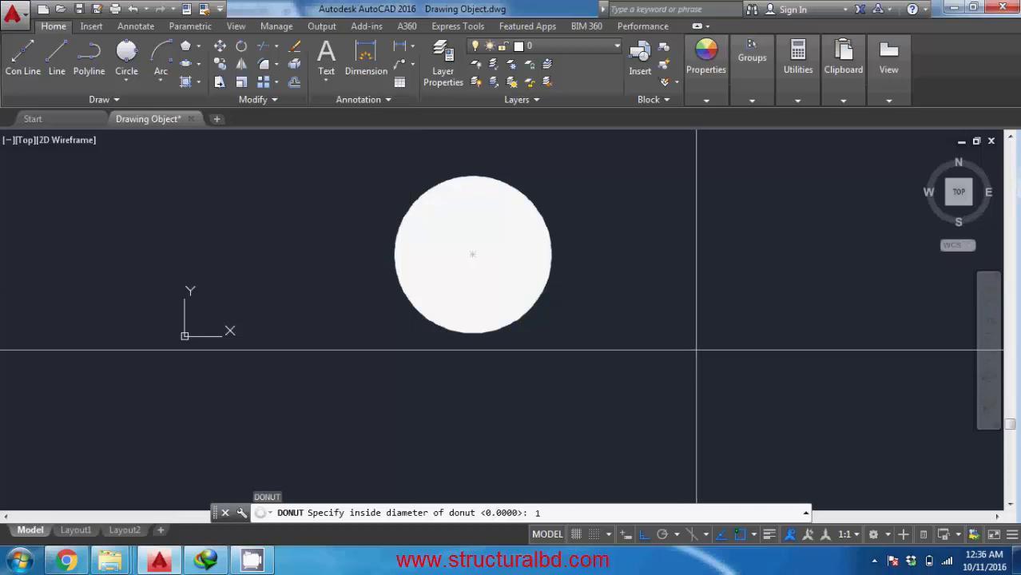
key(Return)
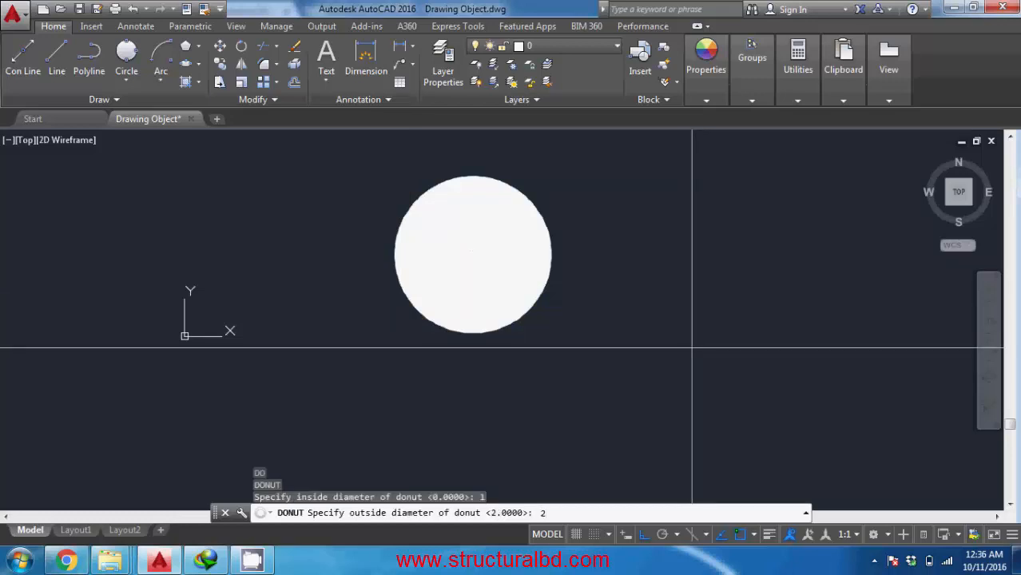
text(2)
key(Return)
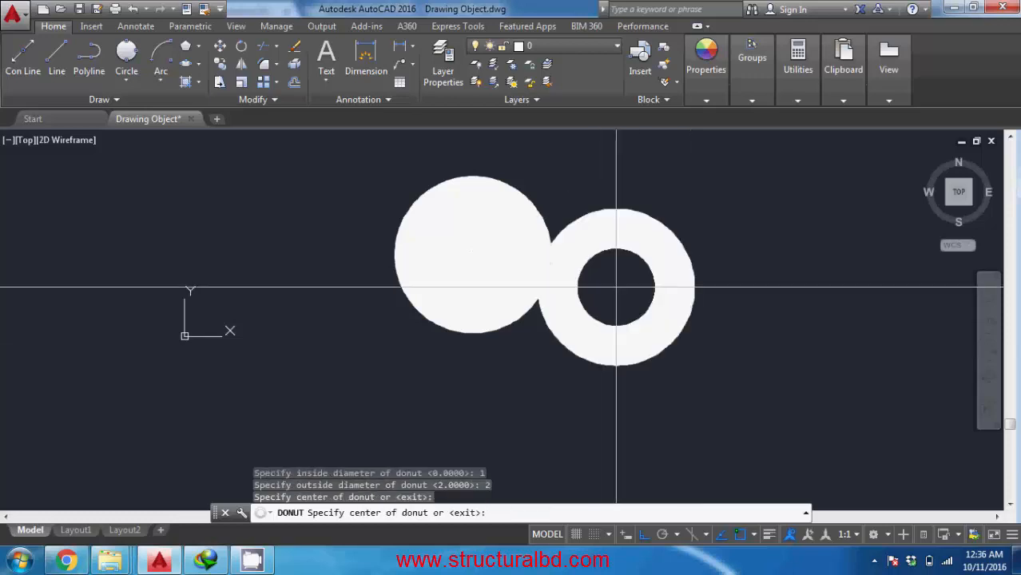
key(Escape)
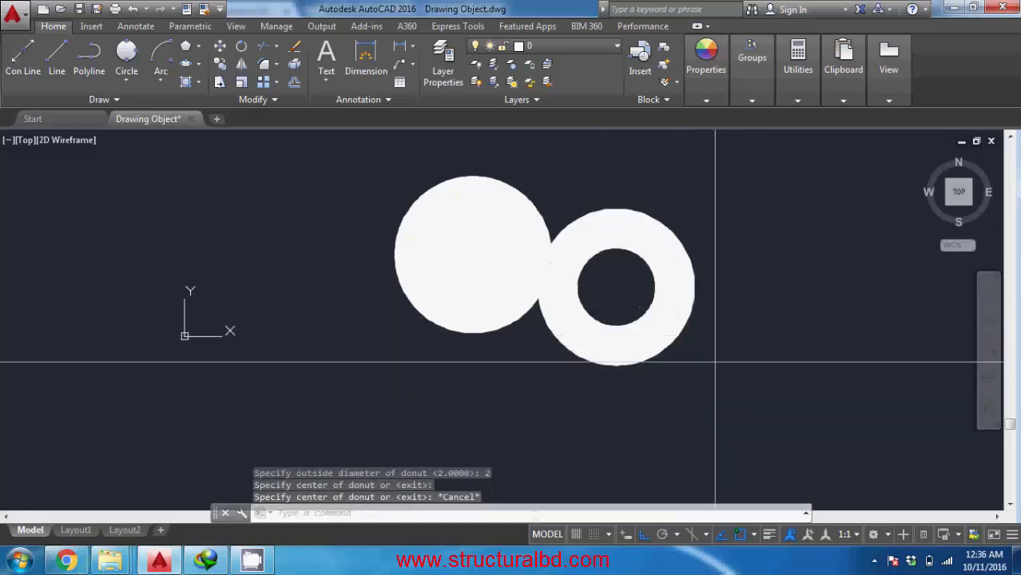
- Move the ring-shaped donut horizontally to the right, clear of the solid donut
click(715, 362)
click(621, 275)
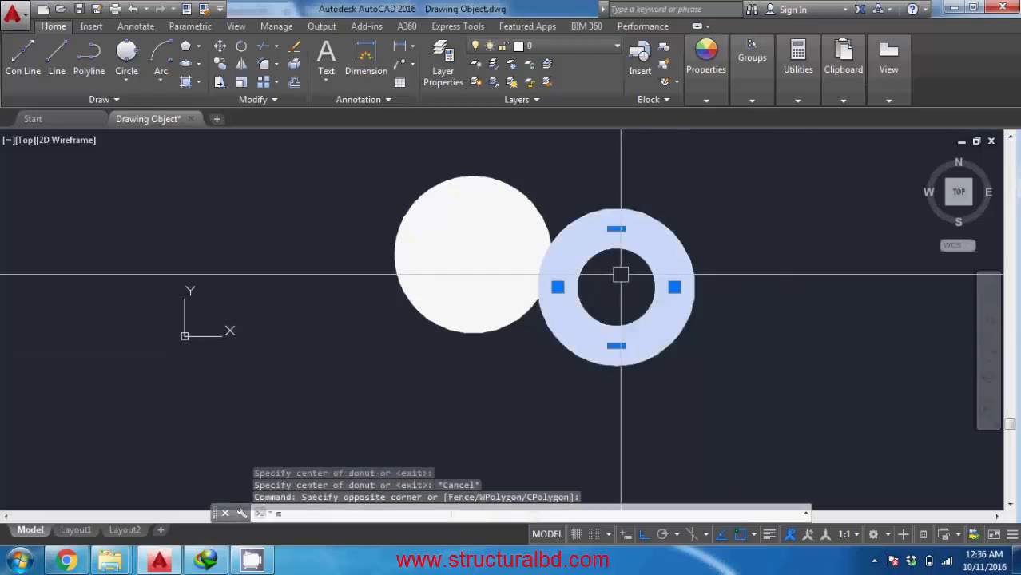
key(Return)
click(808, 381)
click(850, 382)
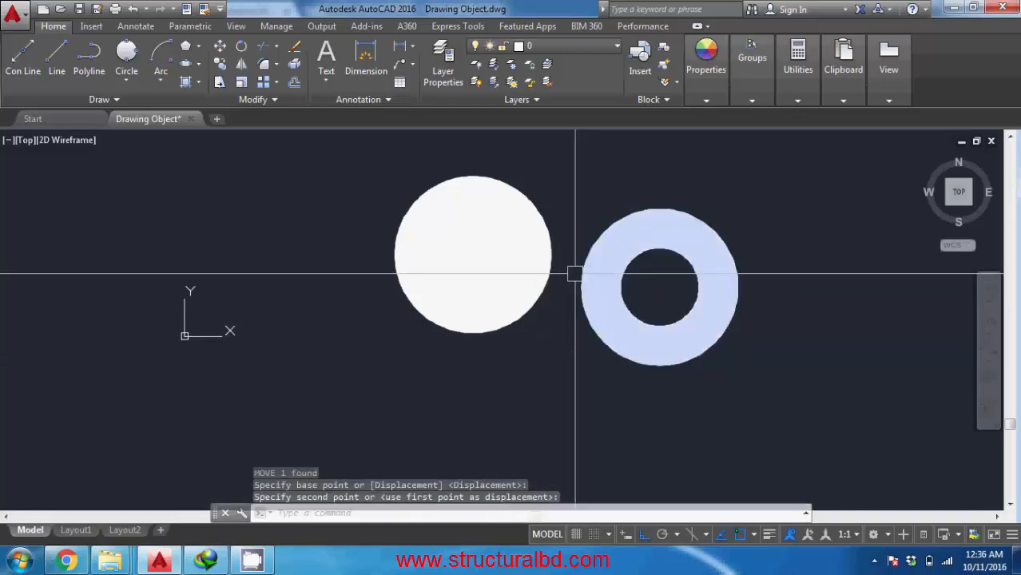
scroll(505, 325, down, 4)
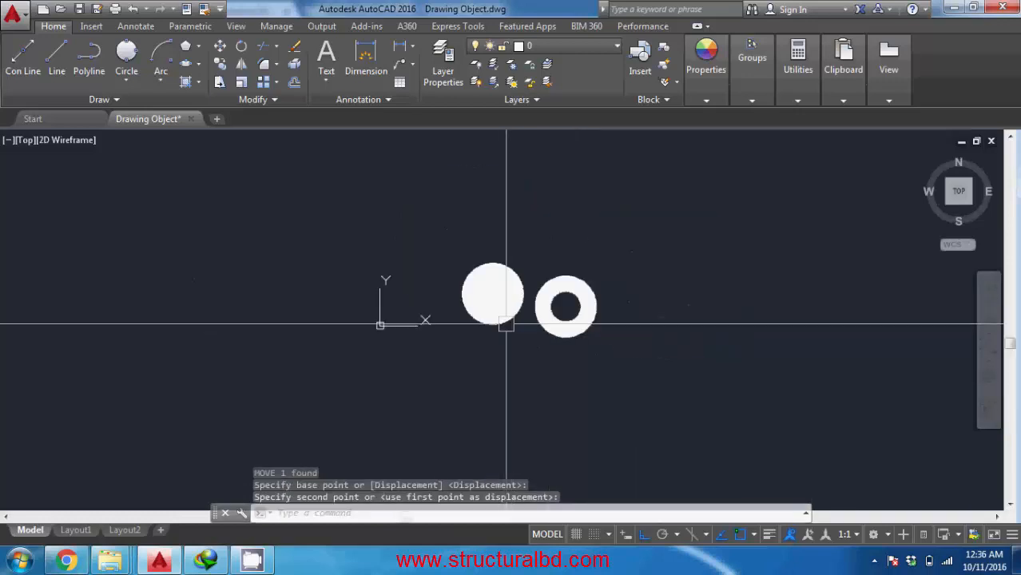
middle_drag(522, 329, 465, 303)
middle_drag(388, 292, 426, 323)
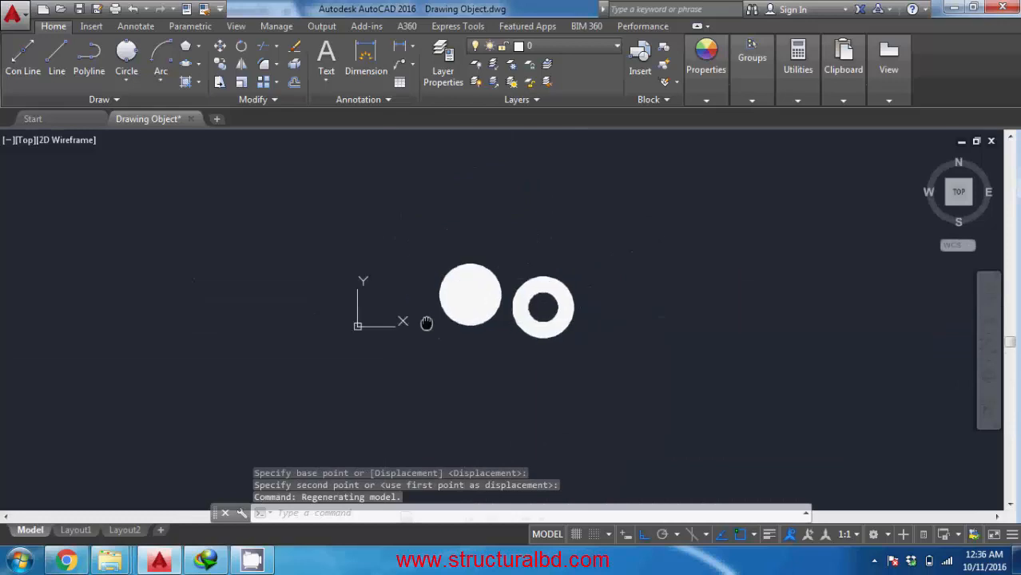
scroll(453, 313, up, 4)
middle_drag(547, 302, 524, 298)
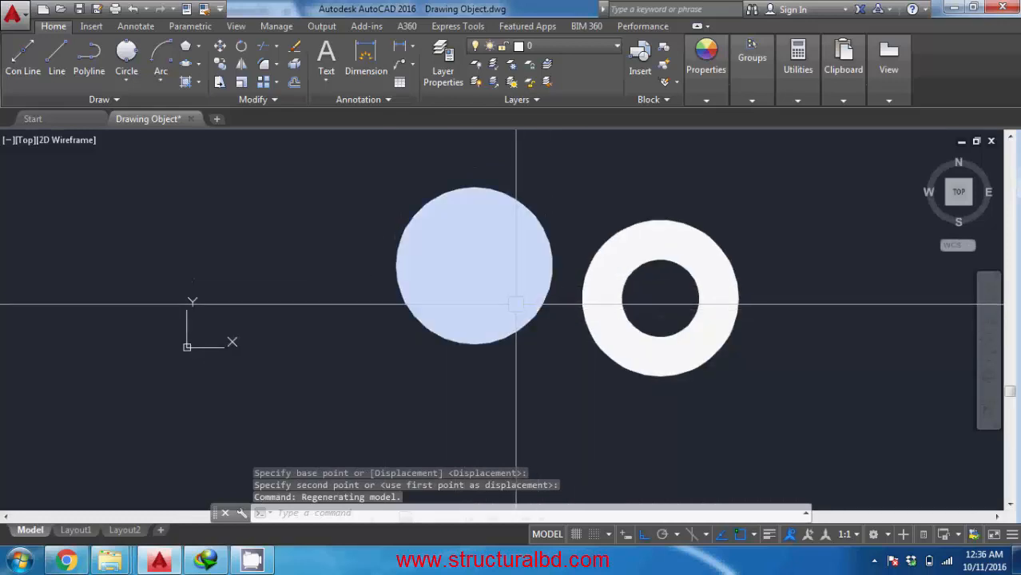
scroll(474, 249, down, 2)
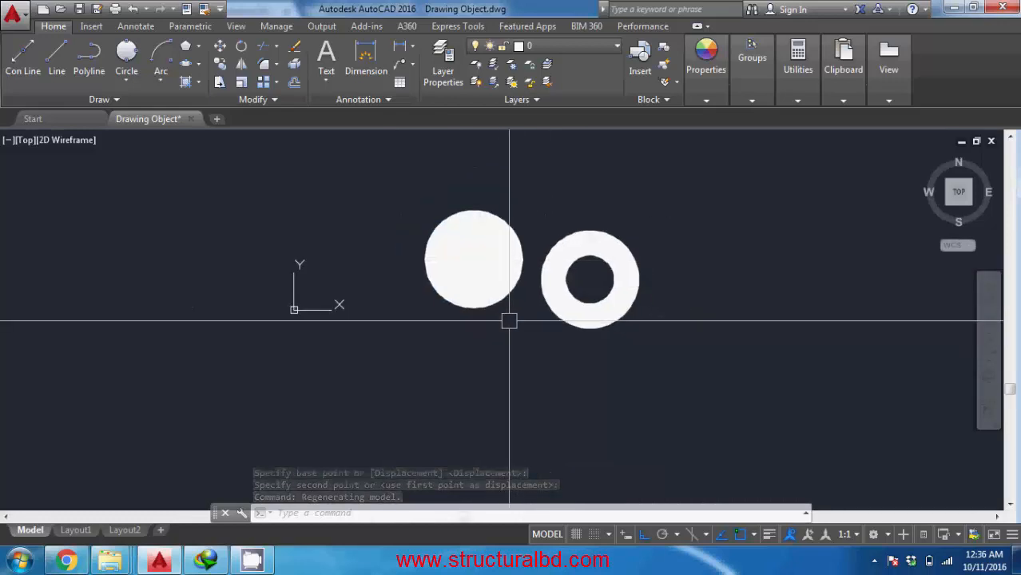